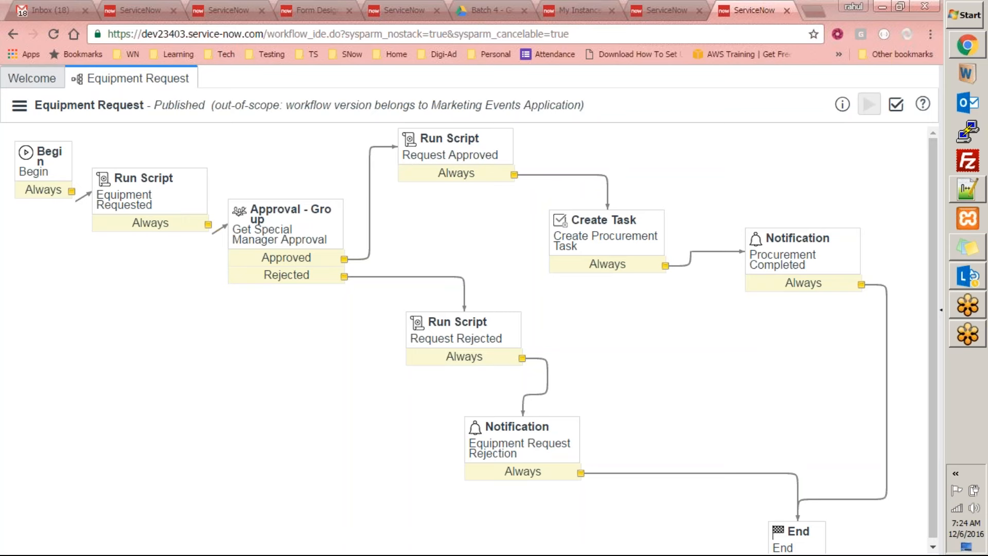
pyautogui.click(326, 431)
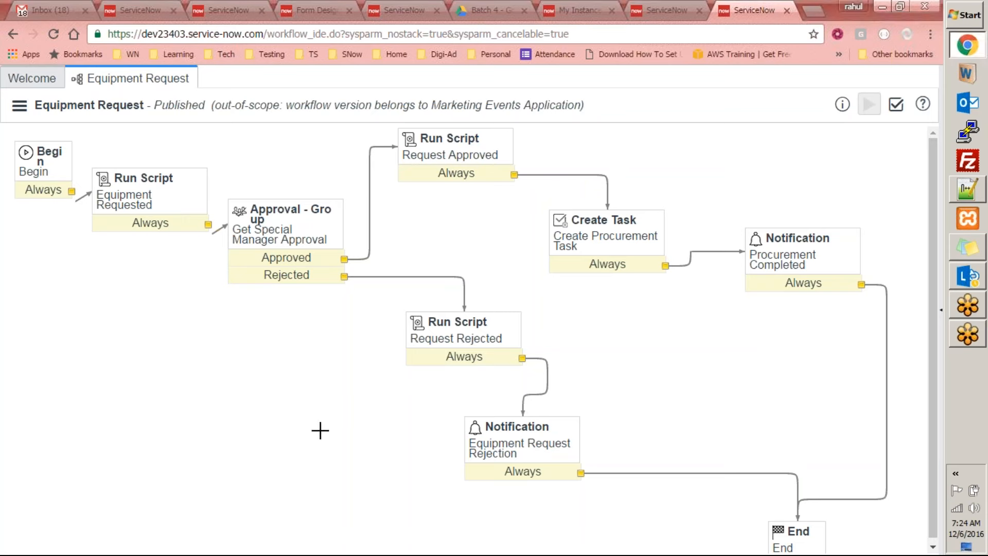
pyautogui.click(835, 43)
pyautogui.click(631, 326)
# - View the properties of the Begin activity in the Equipment Request workflow and close them
pyautogui.moveTo(928, 172); pyautogui.dragTo(935, 236)
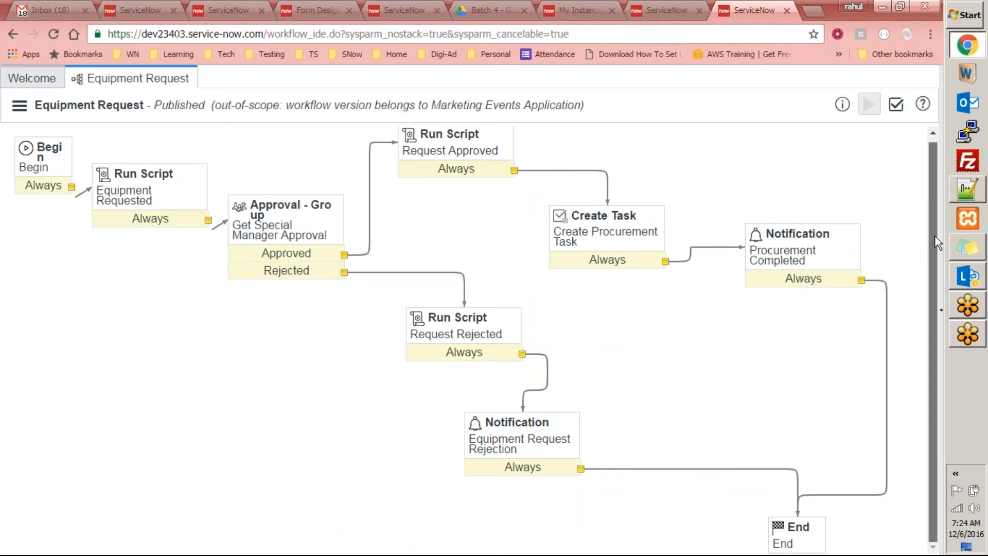
pyautogui.click(32, 153)
pyautogui.click(43, 157)
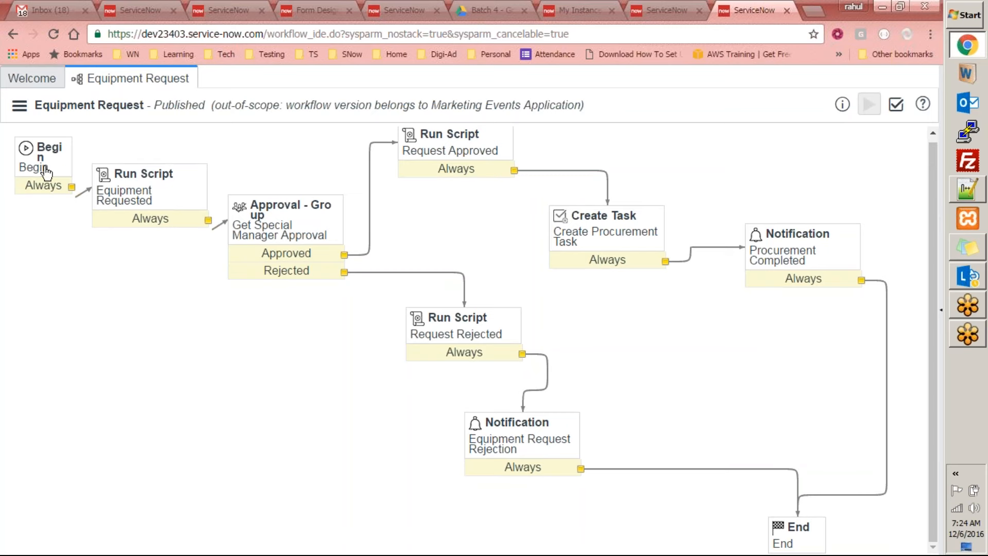
pyautogui.click(53, 166)
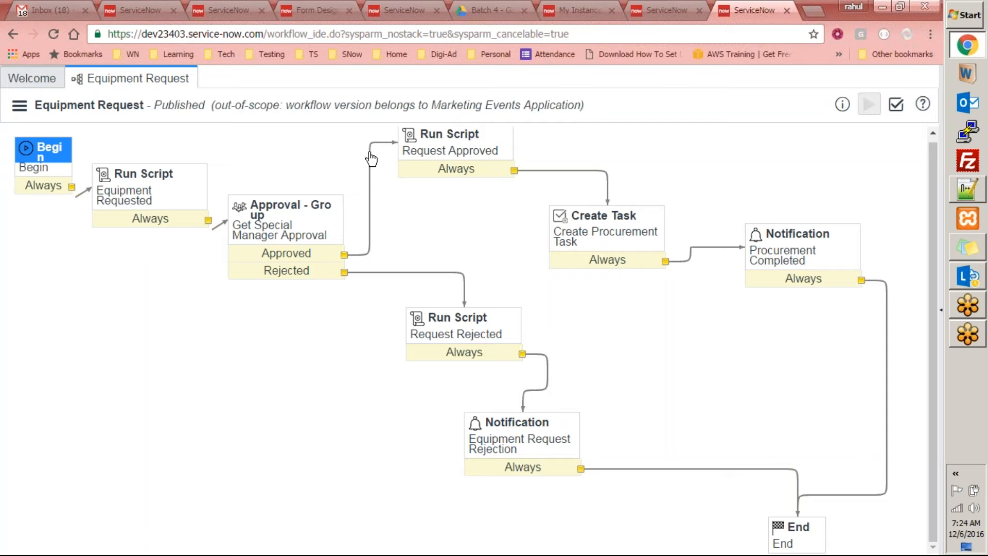
pyautogui.doubleClick(65, 147)
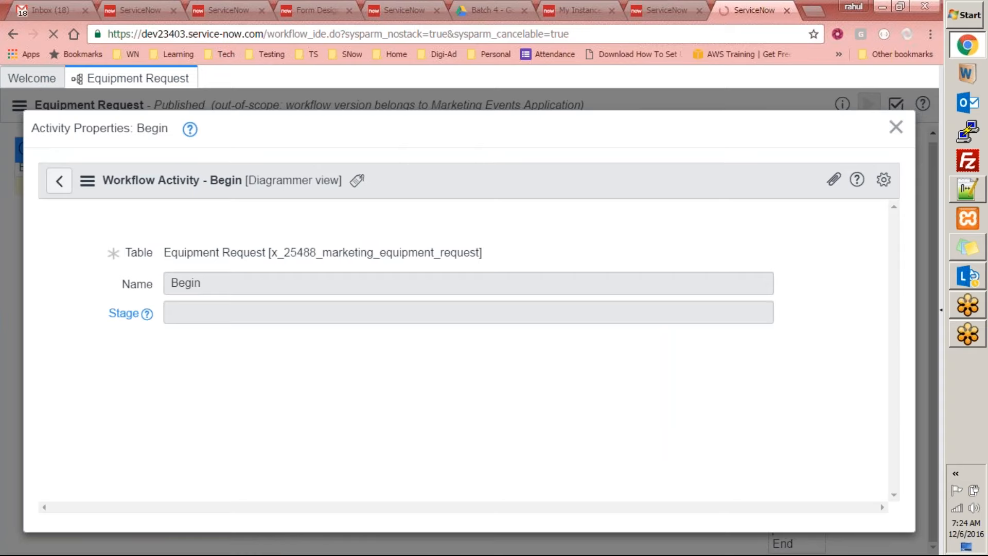
pyautogui.click(896, 127)
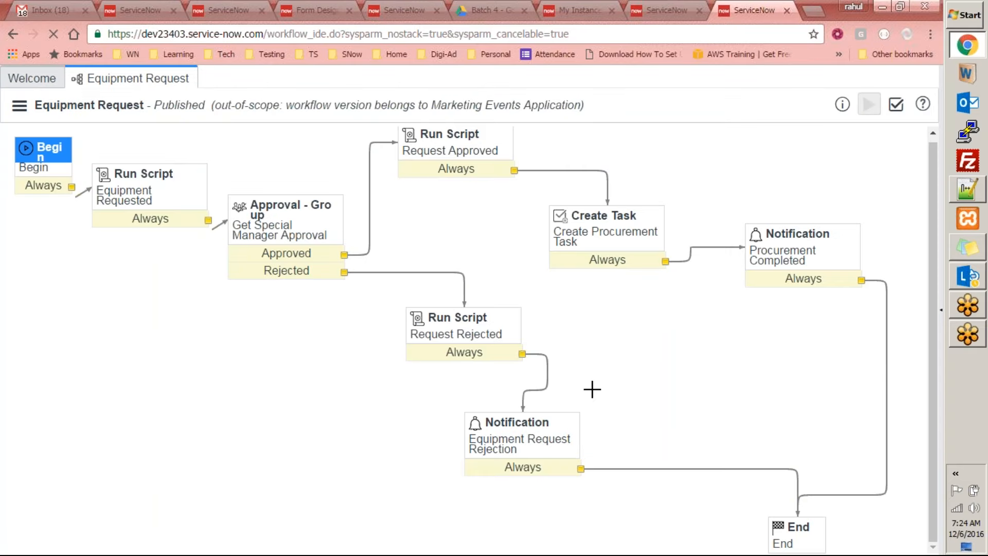
# - Briefly open the properties of the Equipment Request Rejection notification activity, close them and deselect the activity
pyautogui.click(530, 445)
pyautogui.doubleClick(531, 447)
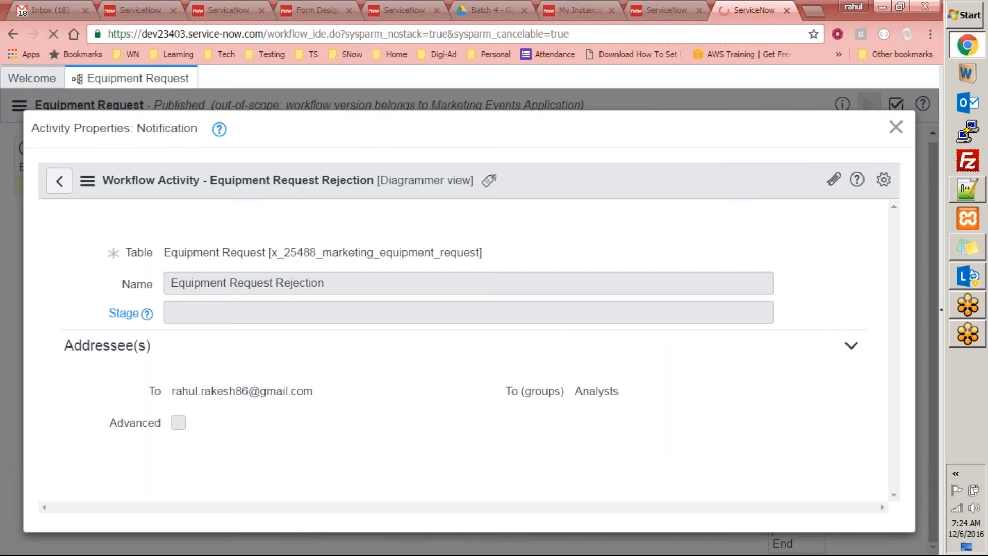
pyautogui.click(896, 127)
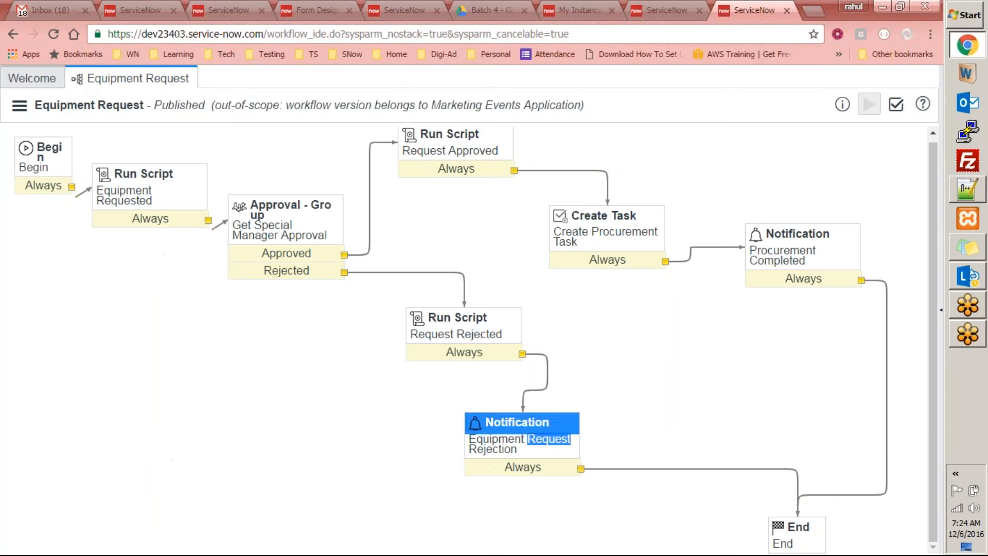
pyautogui.click(496, 452)
pyautogui.click(705, 401)
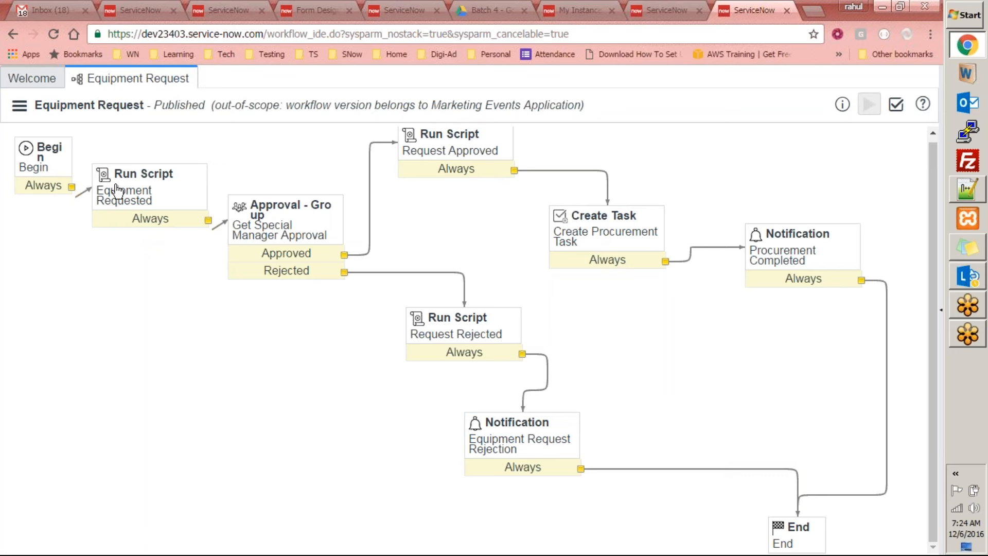
# - Examine the script of the Equipment Requested activity, highlighting its approval assignment line, and close the properties
pyautogui.doubleClick(139, 200)
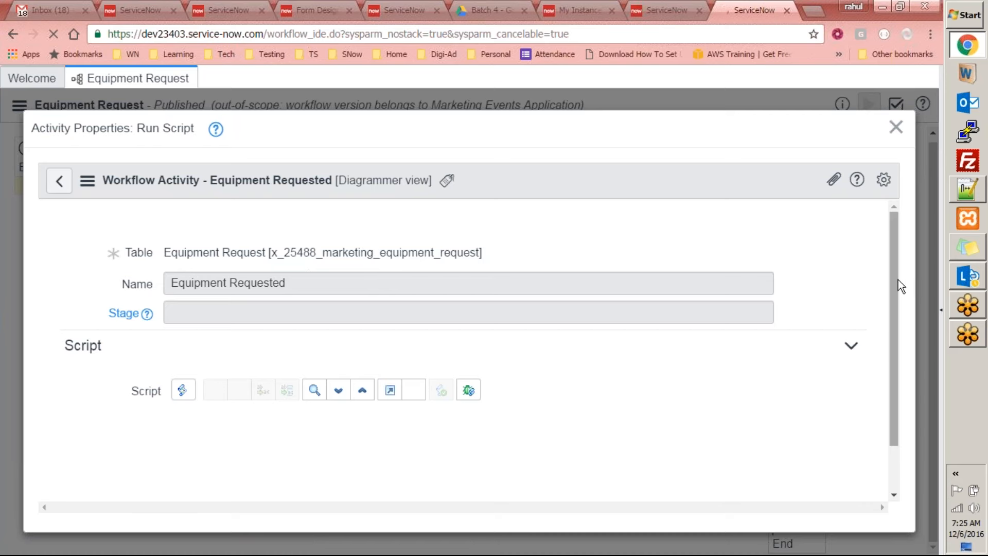
pyautogui.moveTo(896, 274); pyautogui.dragTo(896, 387)
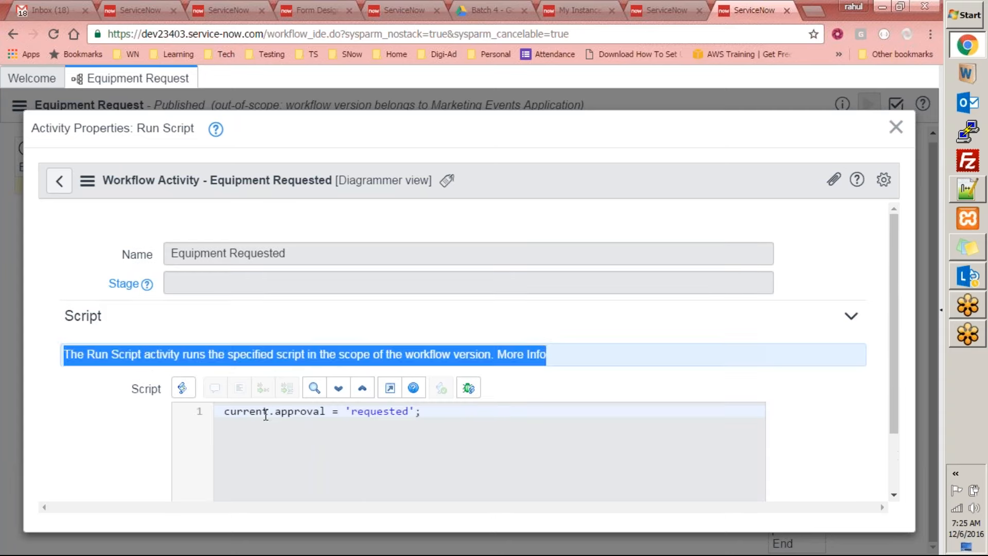
pyautogui.click(302, 433)
pyautogui.click(167, 288)
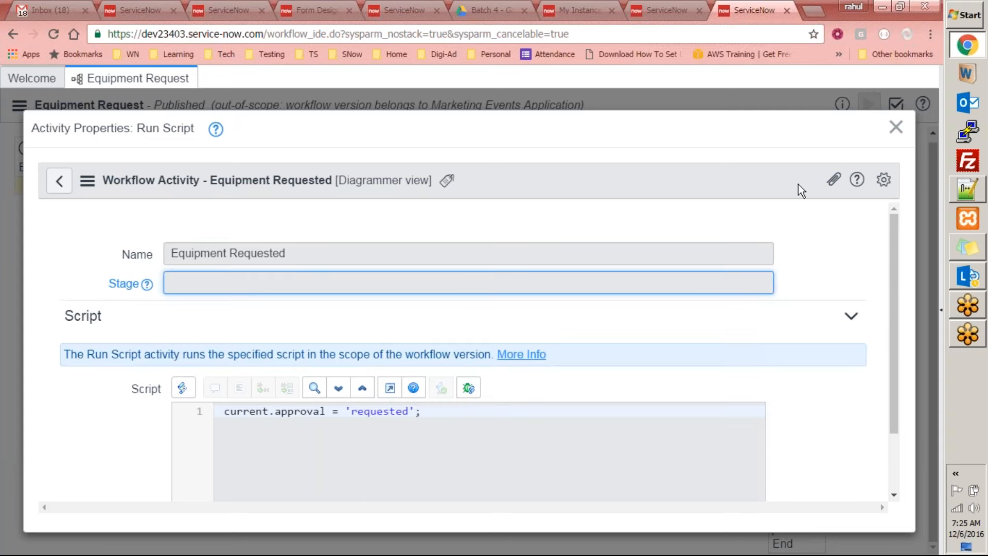
pyautogui.moveTo(894, 227); pyautogui.dragTo(894, 260)
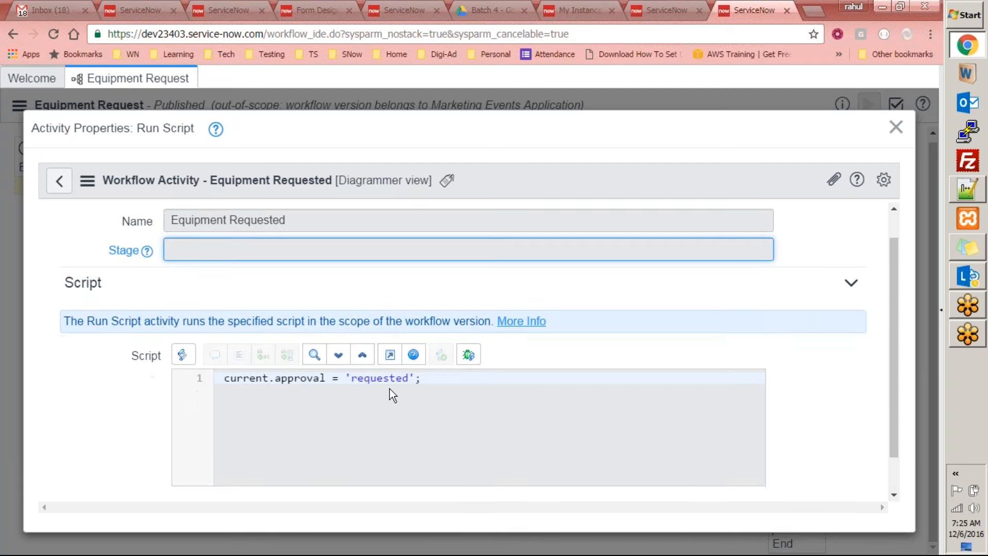
pyautogui.moveTo(454, 382); pyautogui.dragTo(213, 382)
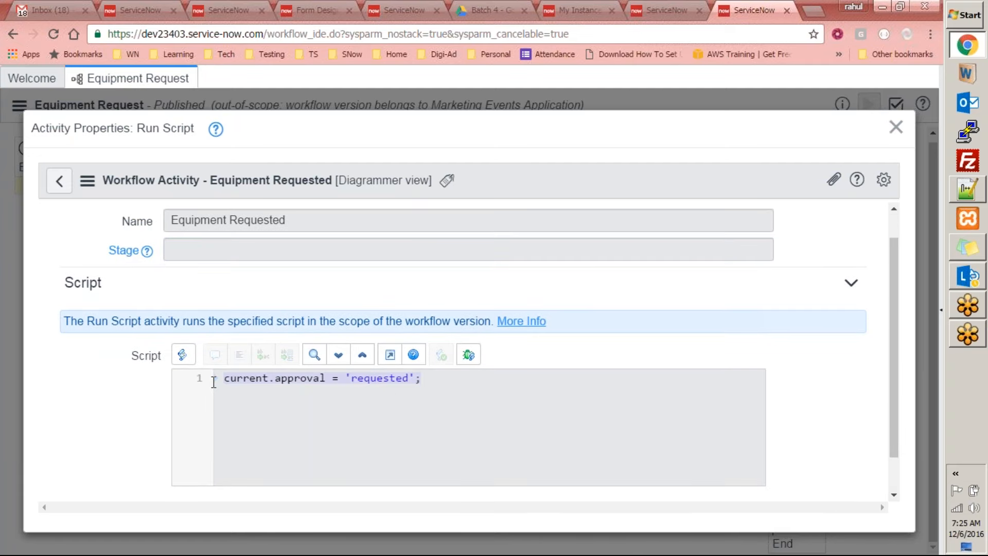
pyautogui.click(896, 127)
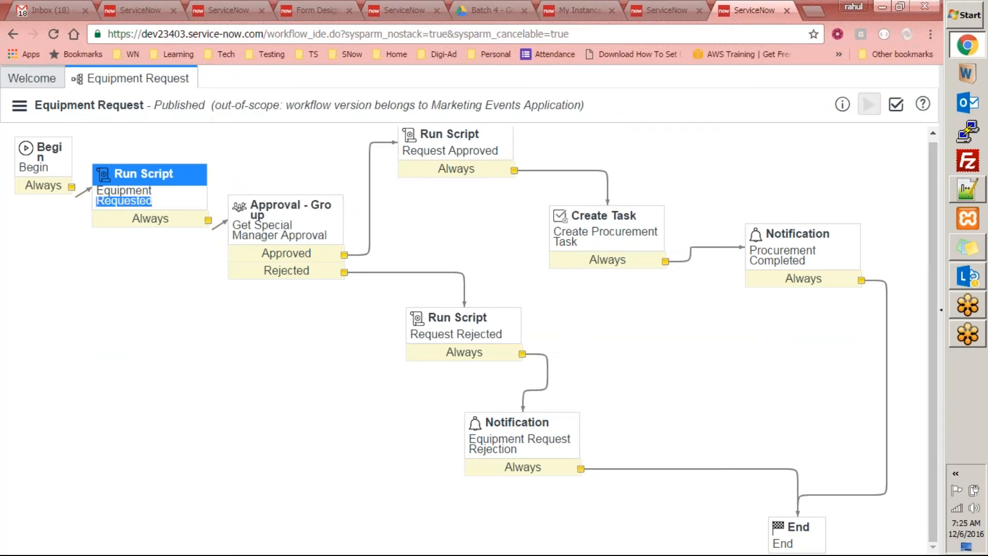
# - Examine the Get Special Manager Approval activity's approvers, schedule and condition for approval, highlight its run condition, and close the properties
pyautogui.doubleClick(302, 236)
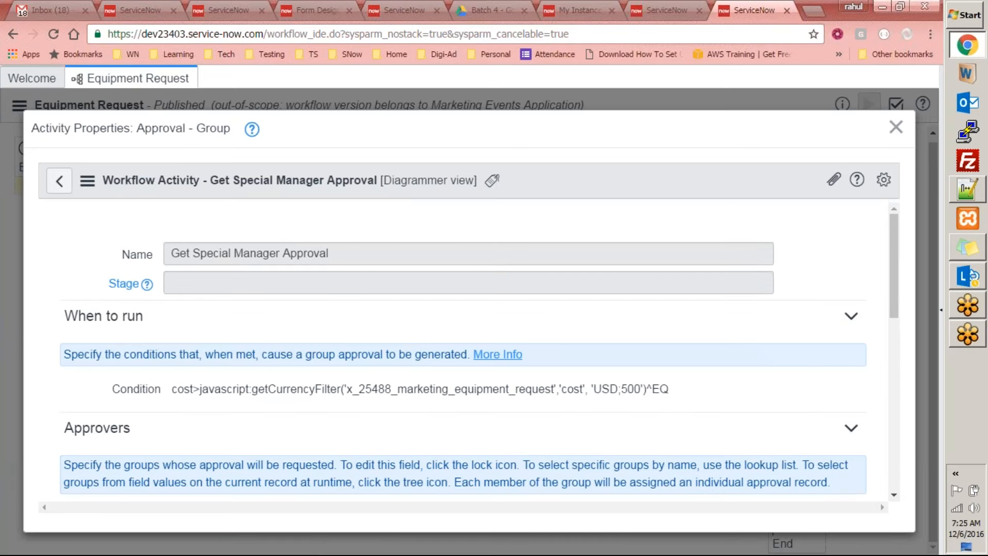
pyautogui.moveTo(895, 269)
pyautogui.mouseDown()
pyautogui.moveTo(892, 376)
pyautogui.moveTo(884, 254)
pyautogui.mouseUp()
pyautogui.moveTo(896, 223); pyautogui.dragTo(889, 447)
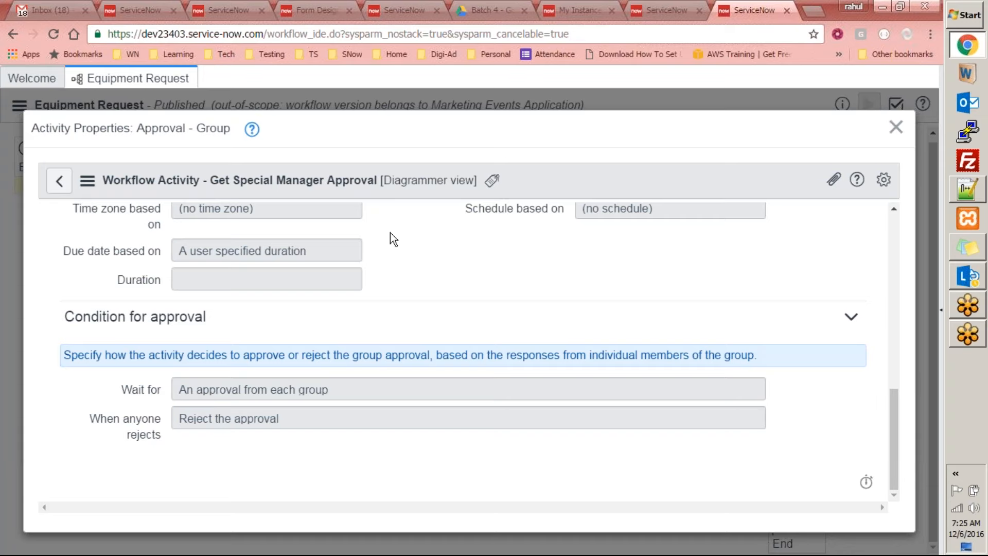
pyautogui.moveTo(897, 421); pyautogui.dragTo(900, 209)
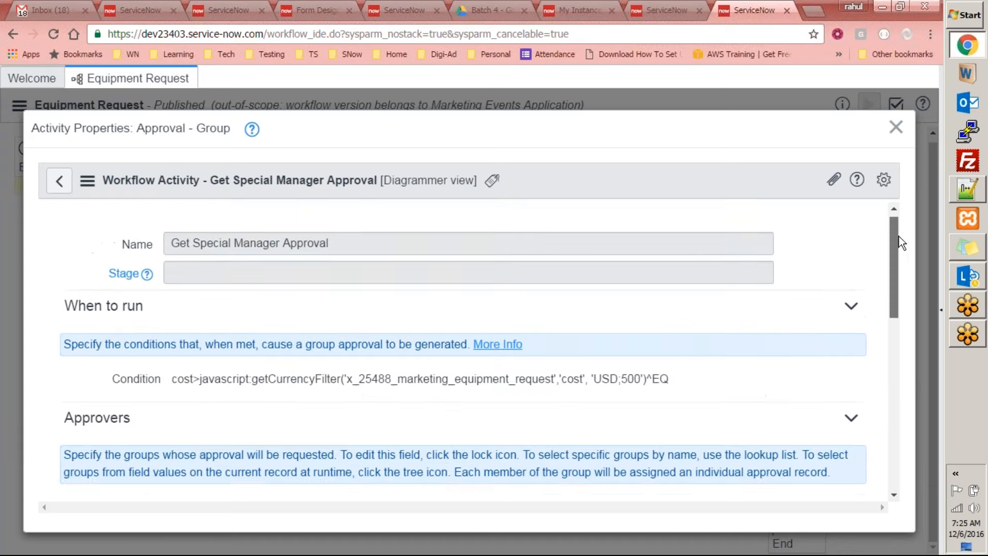
pyautogui.scroll(-10, 878, 384)
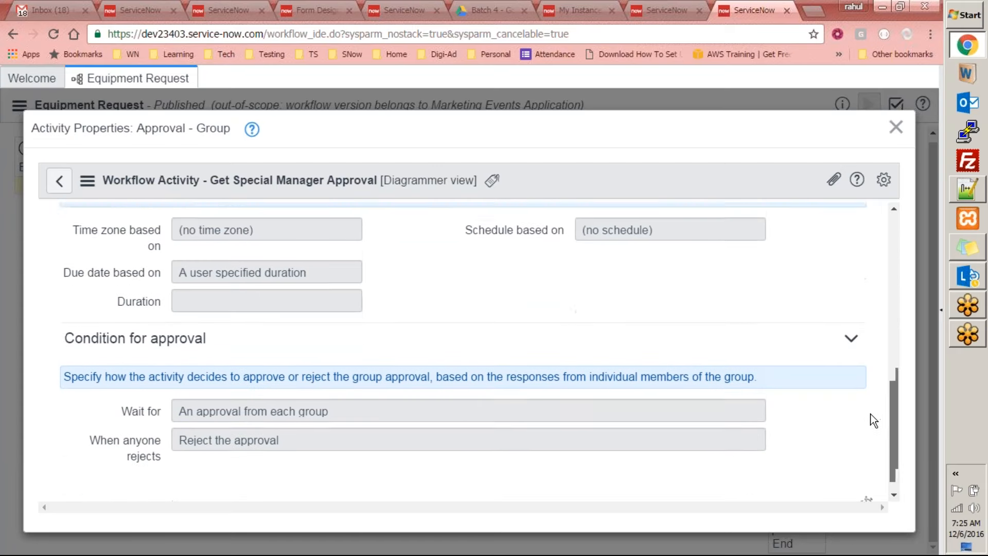
pyautogui.scroll(-1, 869, 421)
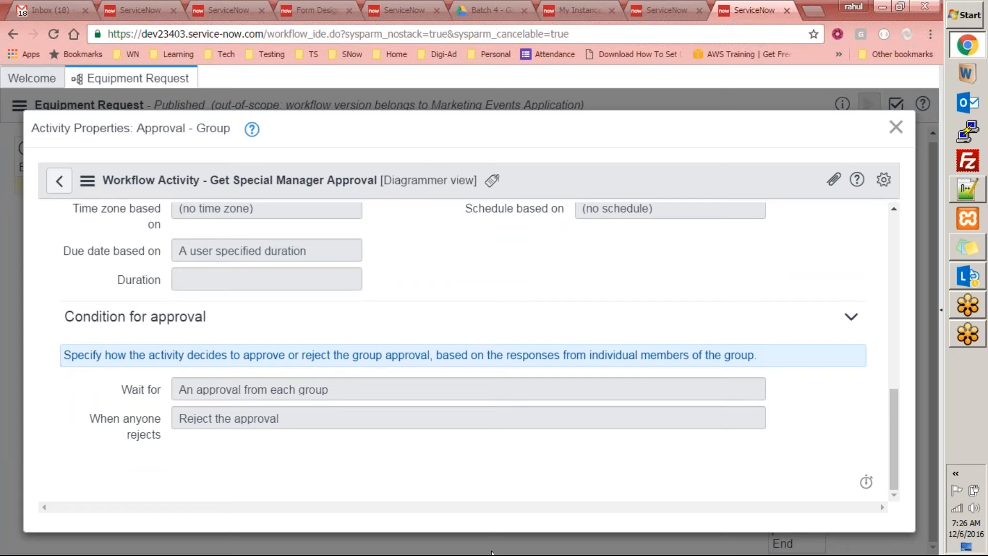
pyautogui.moveTo(894, 420); pyautogui.dragTo(870, 253)
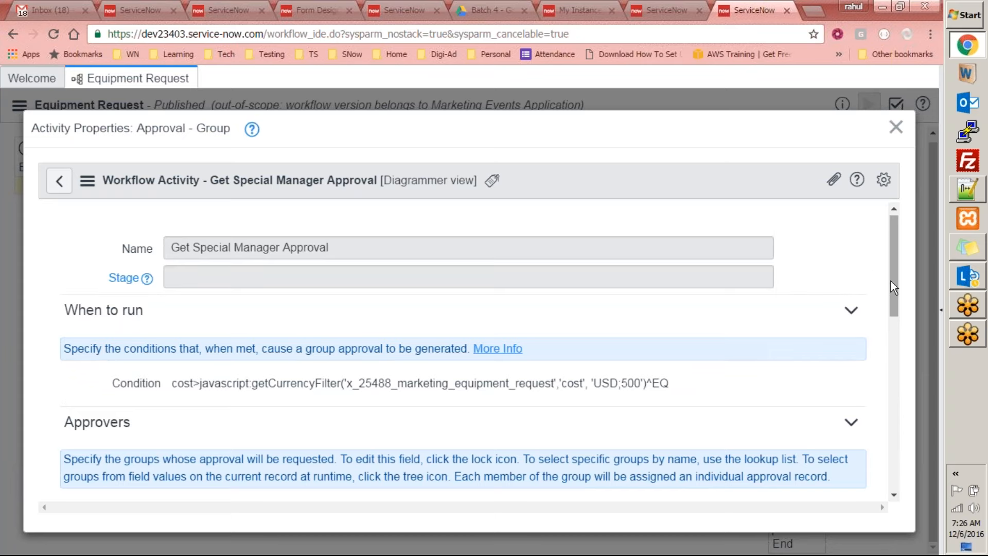
pyautogui.moveTo(895, 278); pyautogui.dragTo(894, 326)
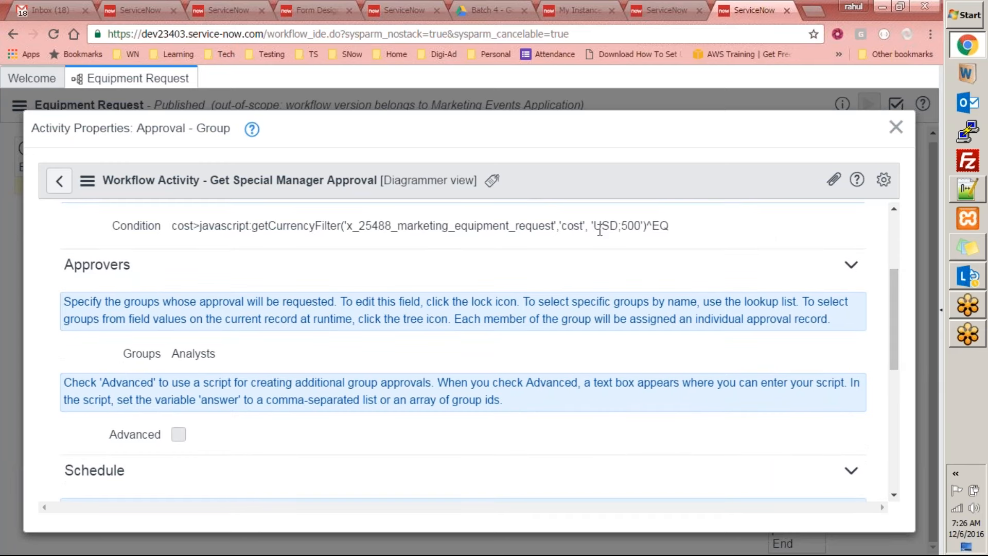
pyautogui.moveTo(671, 228); pyautogui.dragTo(105, 226)
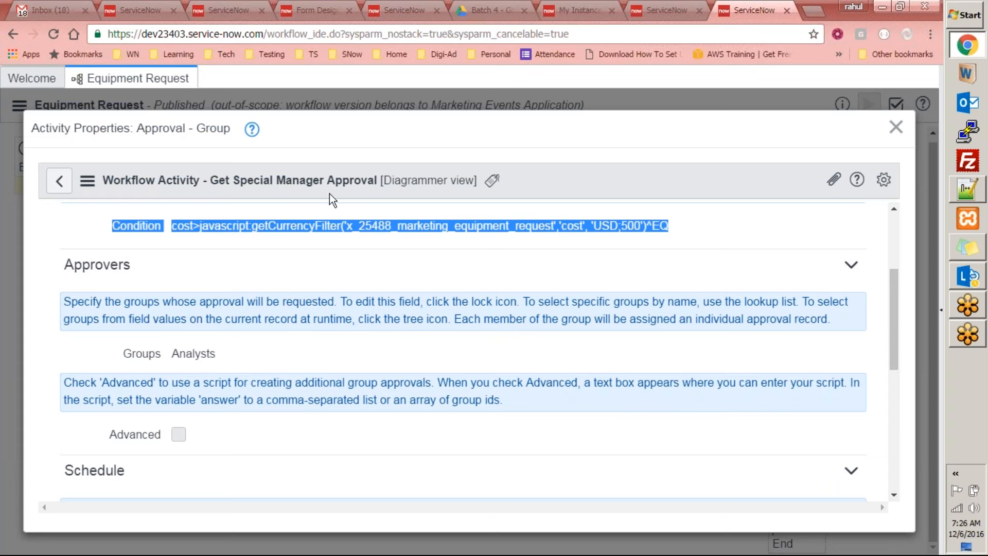
pyautogui.click(895, 127)
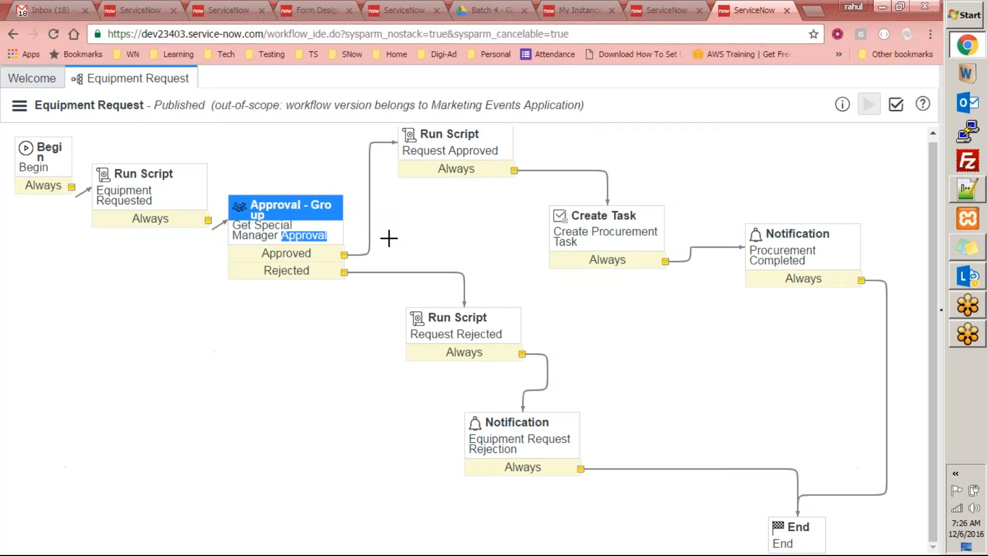
# - Review the script of the Request Rejected activity and close its properties
pyautogui.click(303, 343)
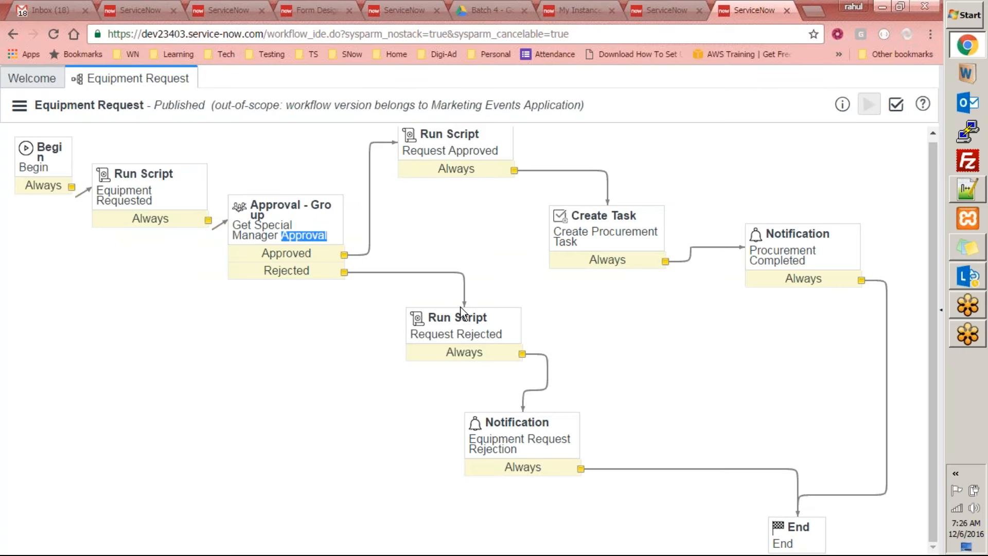
pyautogui.doubleClick(442, 333)
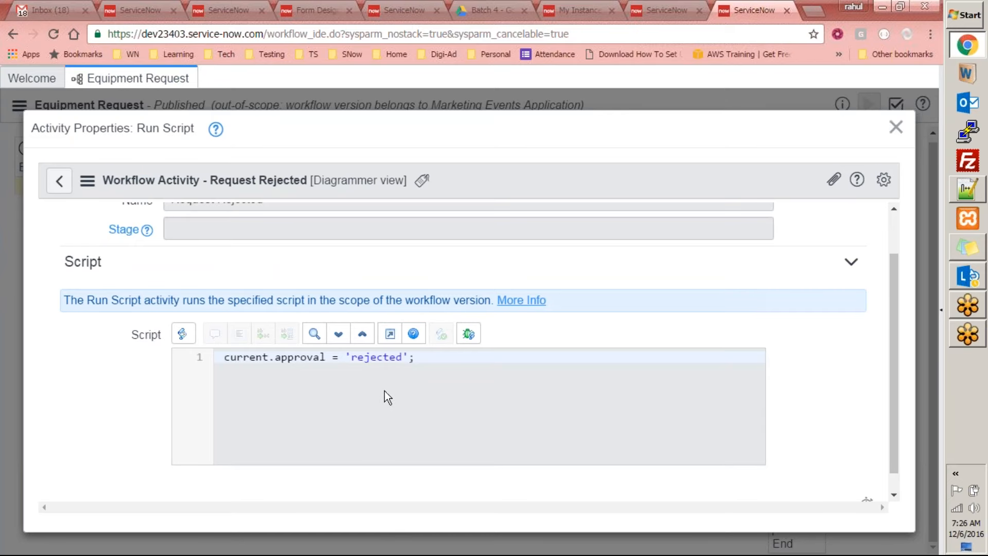
pyautogui.click(896, 127)
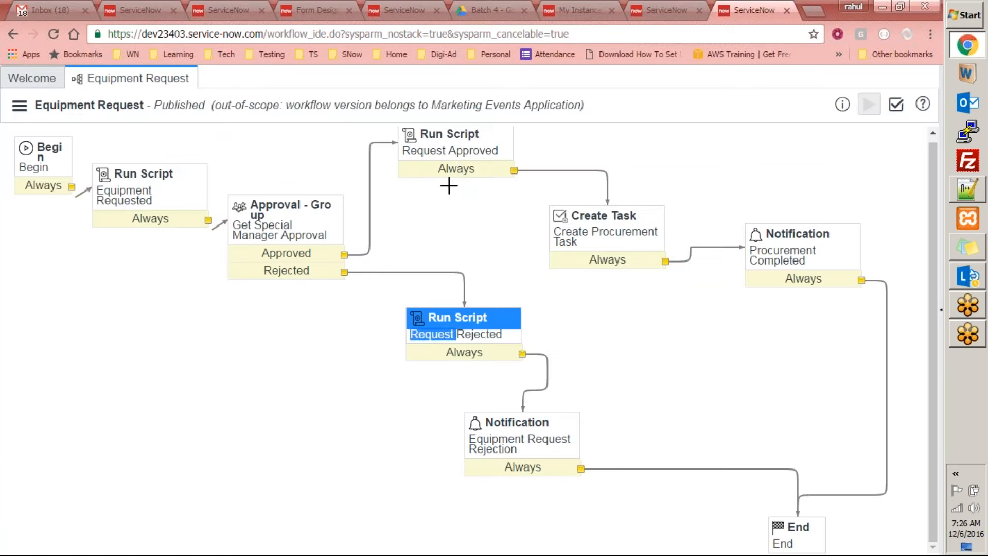
# - Review the script of the Request Approved activity, close its properties and deselect the activity
pyautogui.doubleClick(456, 169)
pyautogui.doubleClick(459, 161)
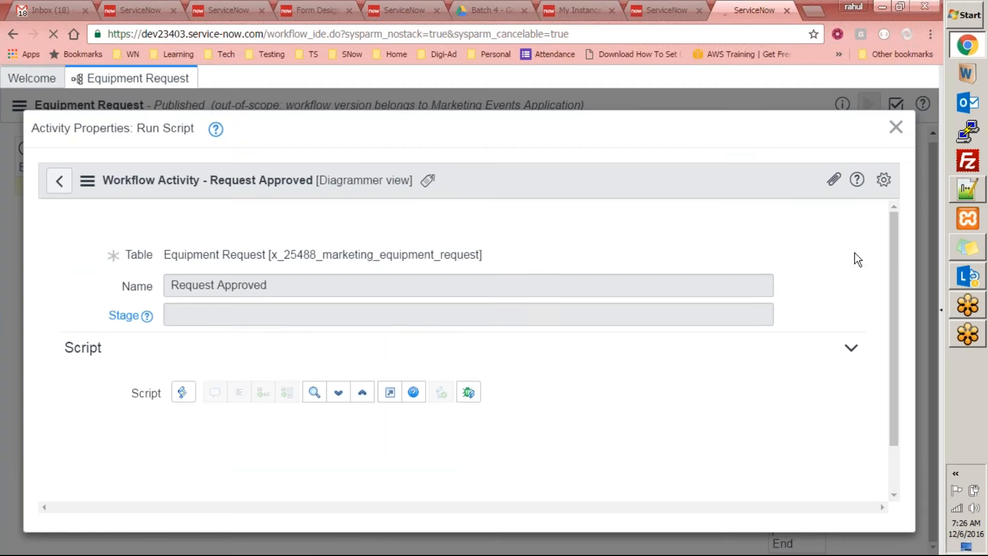
pyautogui.moveTo(897, 251); pyautogui.dragTo(897, 306)
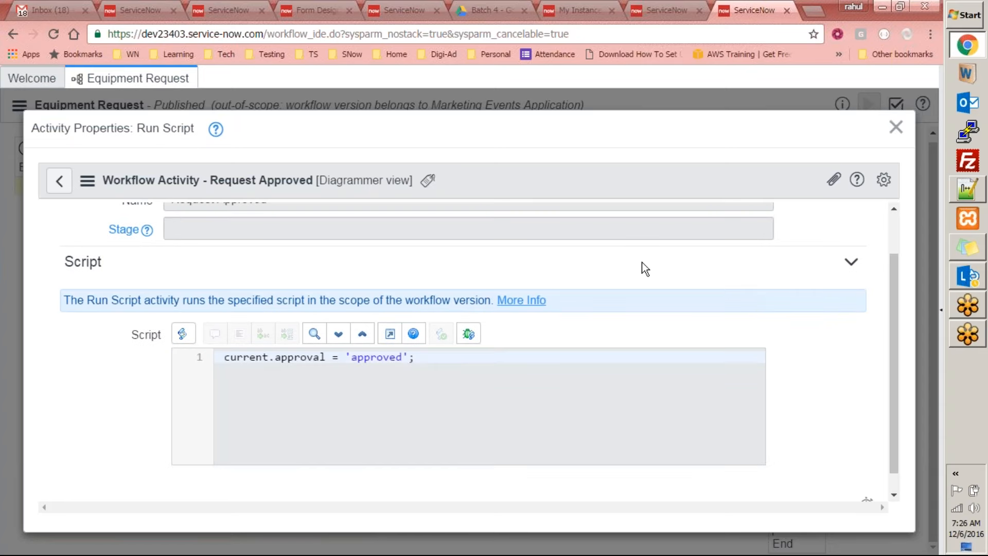
pyautogui.click(896, 127)
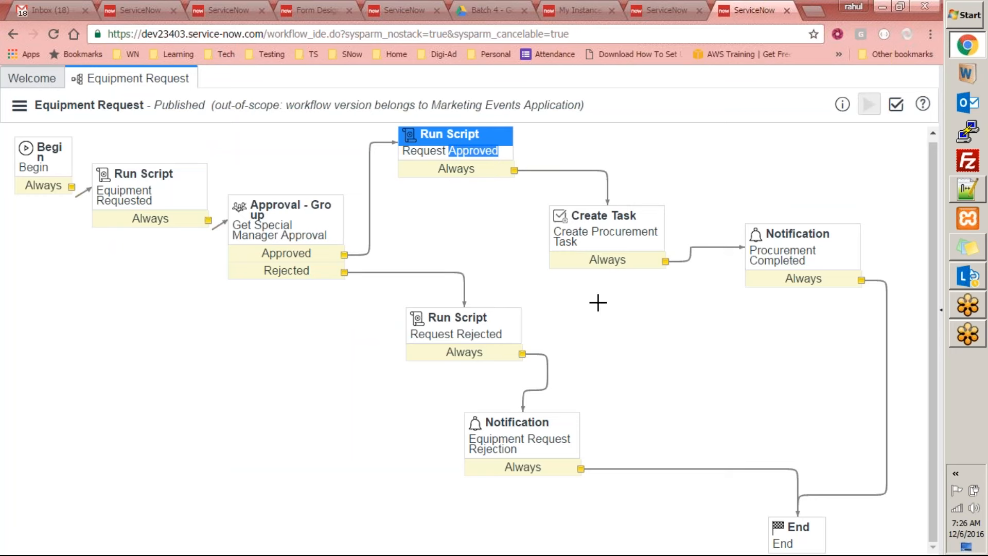
pyautogui.click(355, 439)
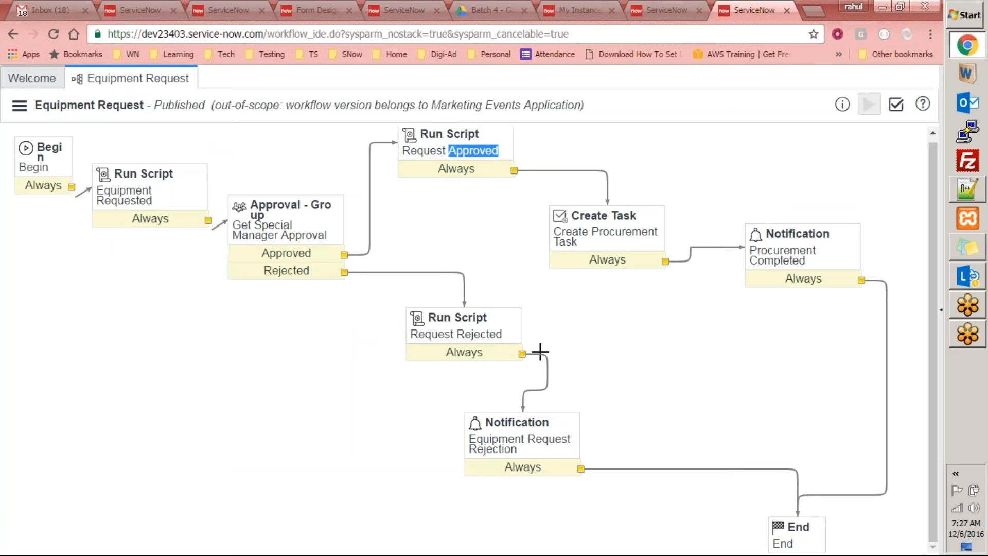
# - Examine the Equipment Request Rejection notification's addressees, highlighting the individual recipient and the recipient group
pyautogui.doubleClick(524, 457)
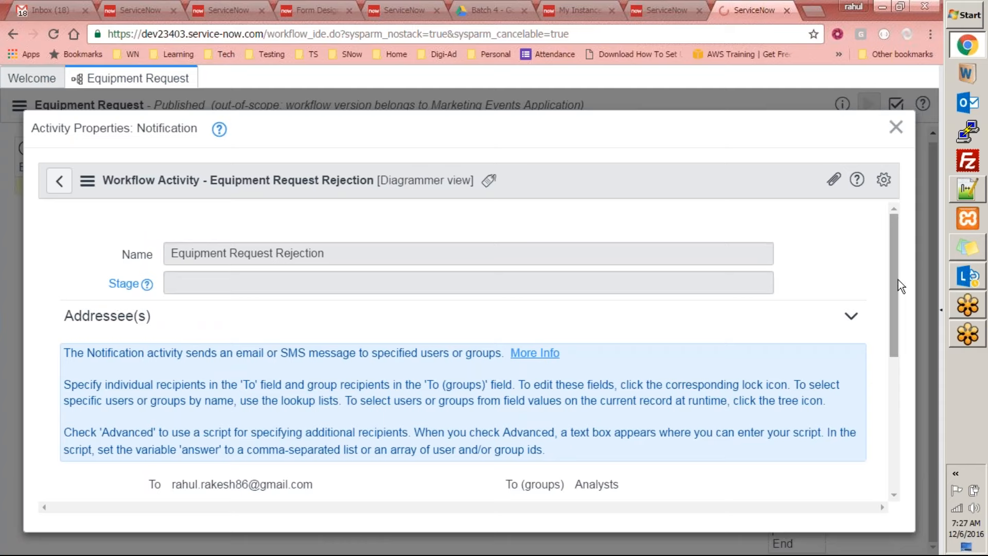
pyautogui.moveTo(892, 269); pyautogui.dragTo(888, 221)
pyautogui.moveTo(891, 276); pyautogui.dragTo(892, 343)
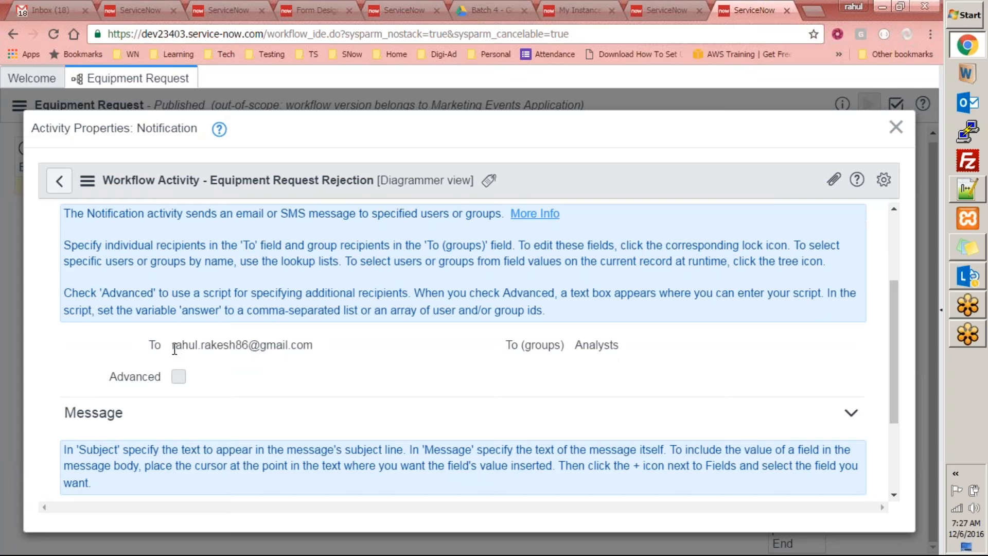
pyautogui.tripleClick(319, 348)
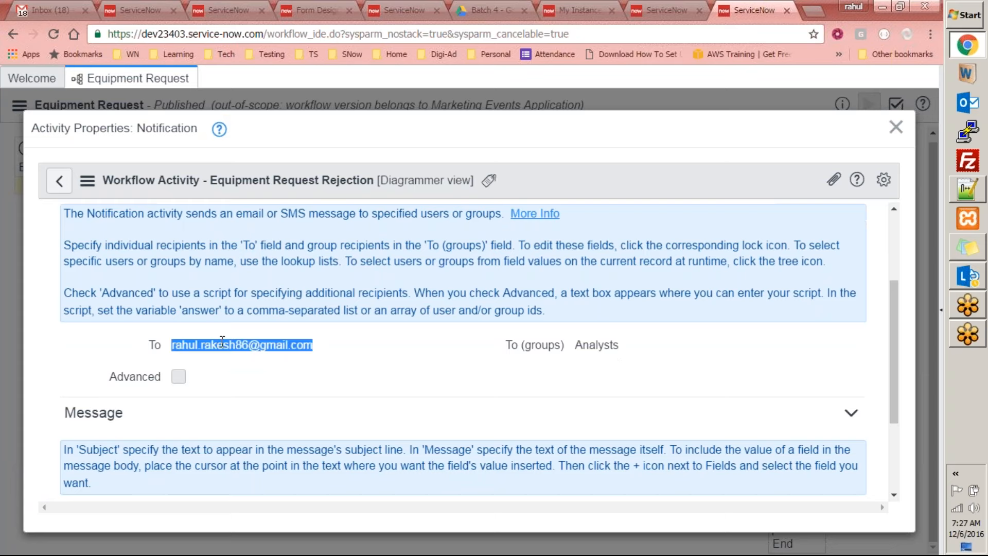
pyautogui.click(289, 379)
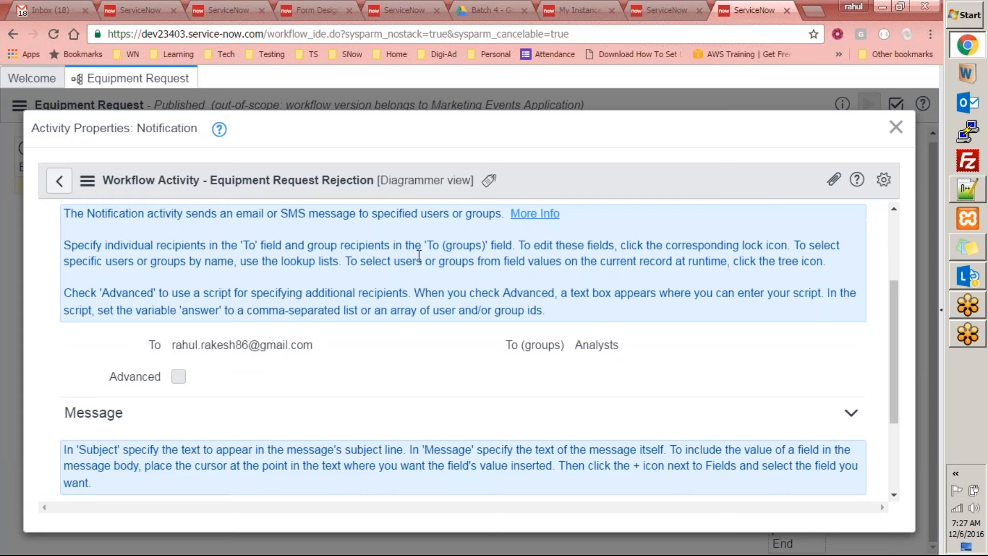
pyautogui.moveTo(622, 350); pyautogui.dragTo(577, 354)
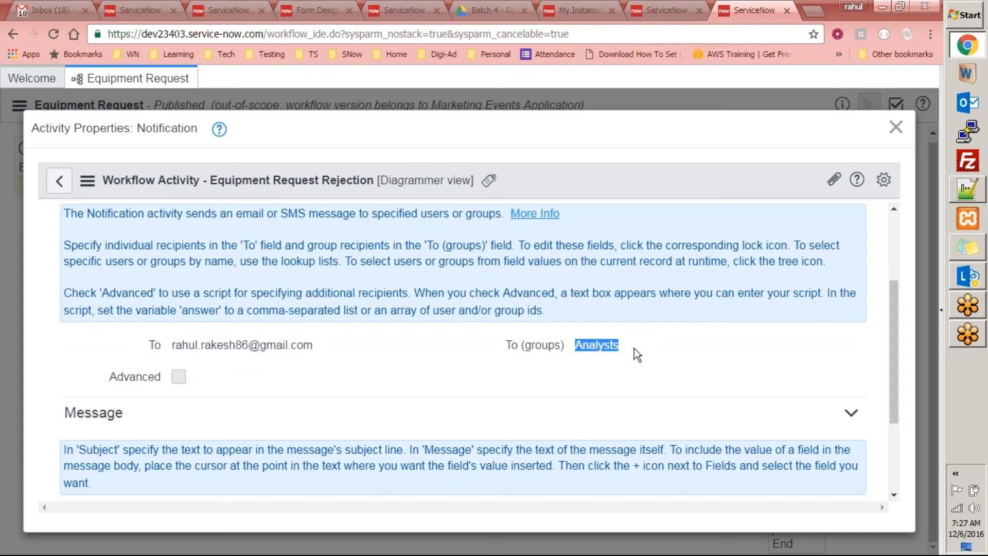
pyautogui.scroll(3, 217, 240)
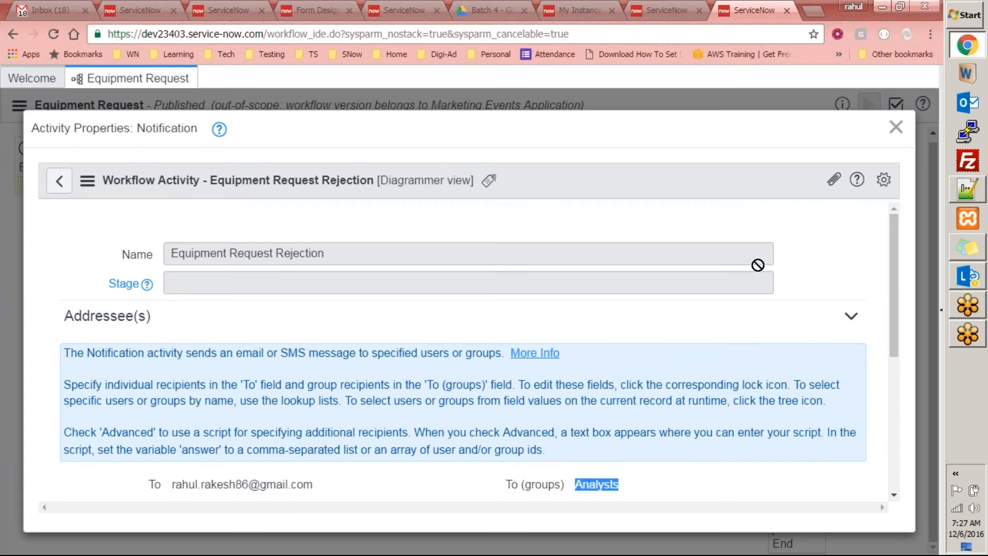
# - Review the rejection notification's subject and message text, highlighting both, and close the properties
pyautogui.moveTo(896, 272); pyautogui.dragTo(900, 404)
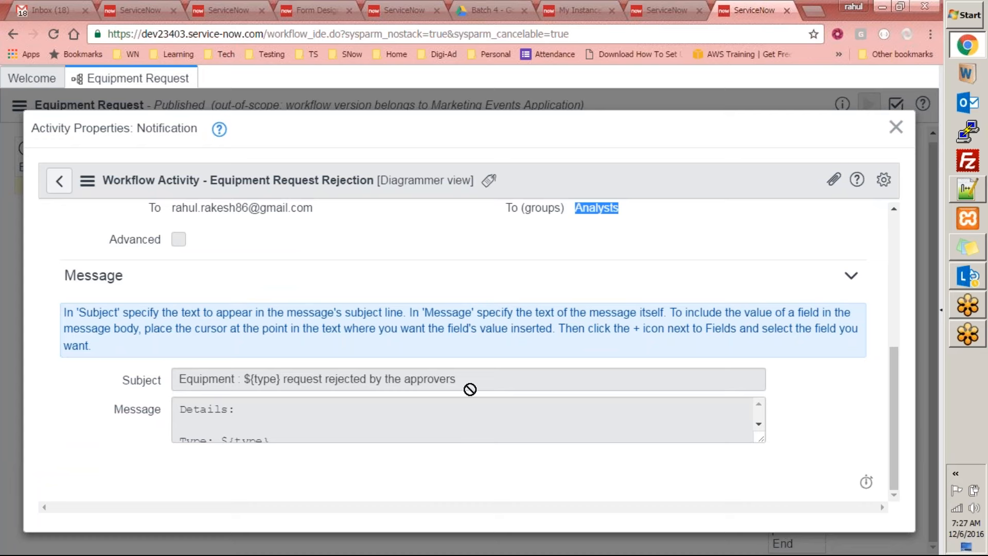
pyautogui.moveTo(471, 381); pyautogui.dragTo(190, 379)
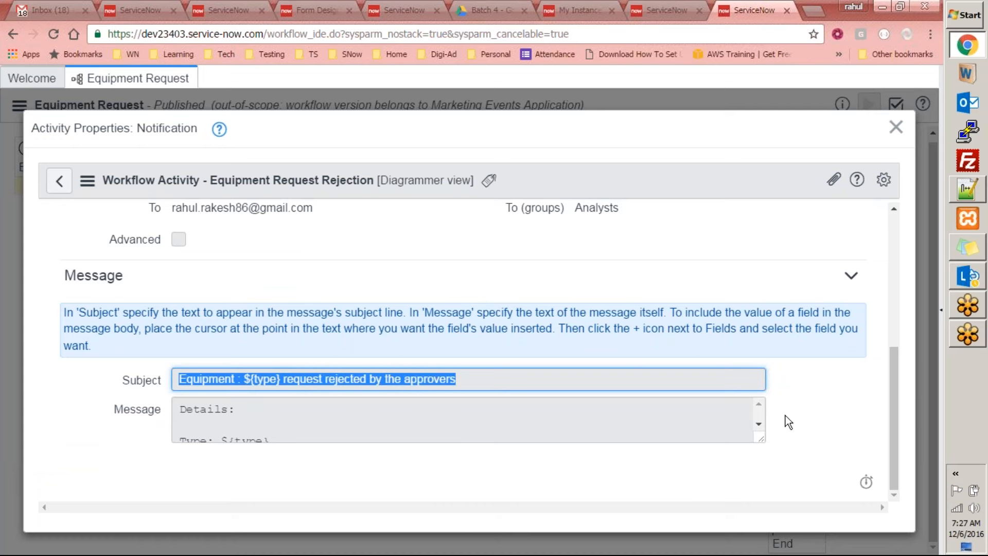
pyautogui.click(759, 418)
pyautogui.scroll(-3, 760, 418)
pyautogui.click(758, 424)
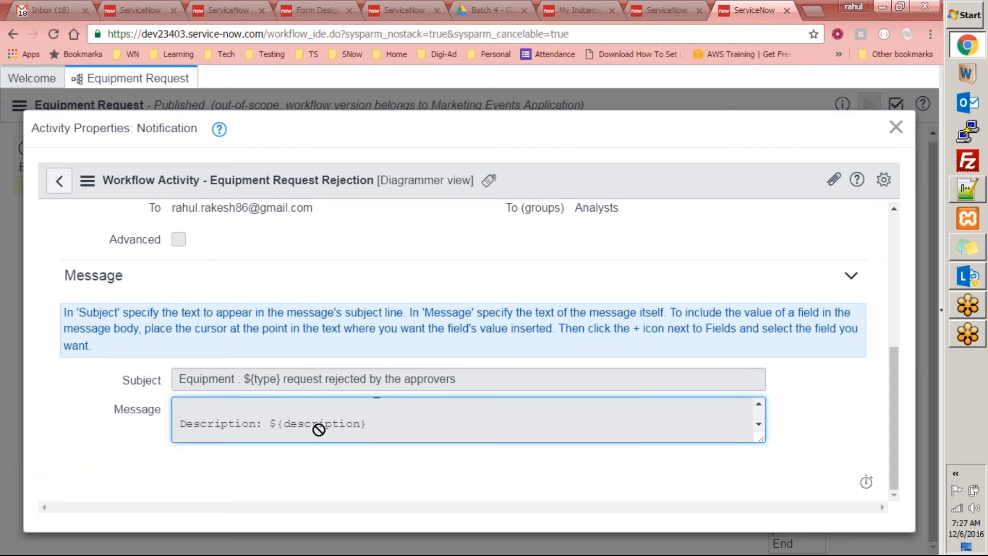
pyautogui.moveTo(173, 400); pyautogui.dragTo(364, 462)
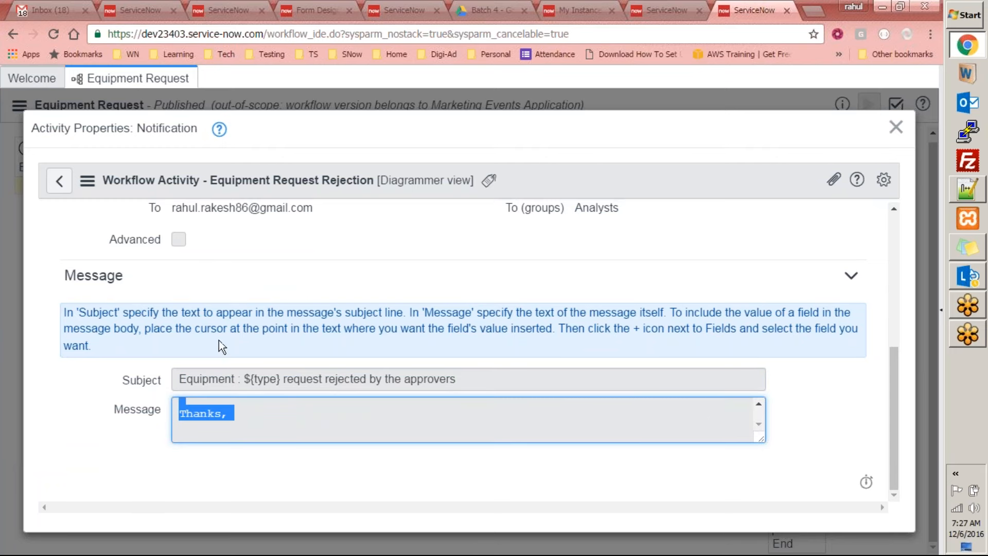
pyautogui.click(896, 126)
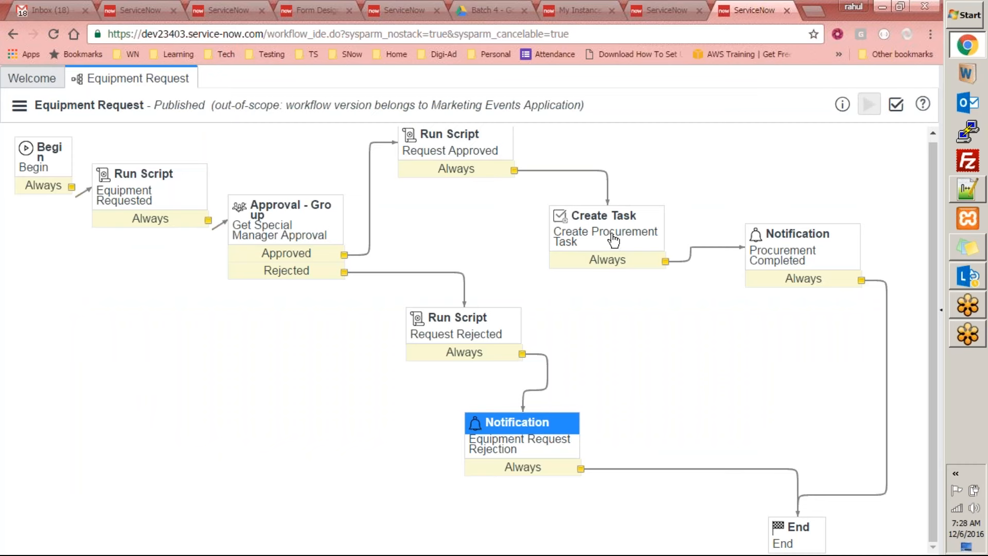
# - Examine the Create Procurement Task activity's assignee, fulfillment group and short description, close its properties and deselect the activity
pyautogui.doubleClick(608, 242)
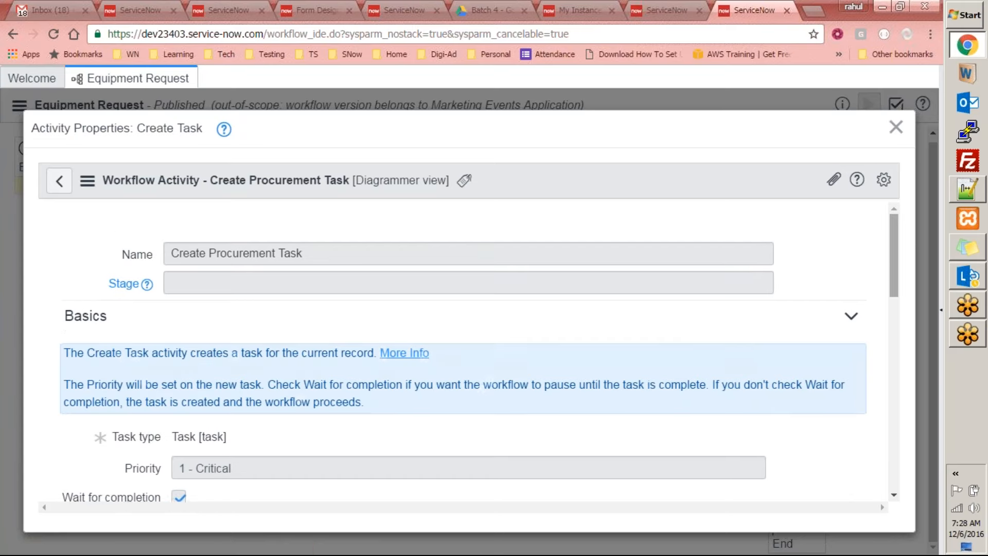
pyautogui.moveTo(893, 248); pyautogui.dragTo(880, 353)
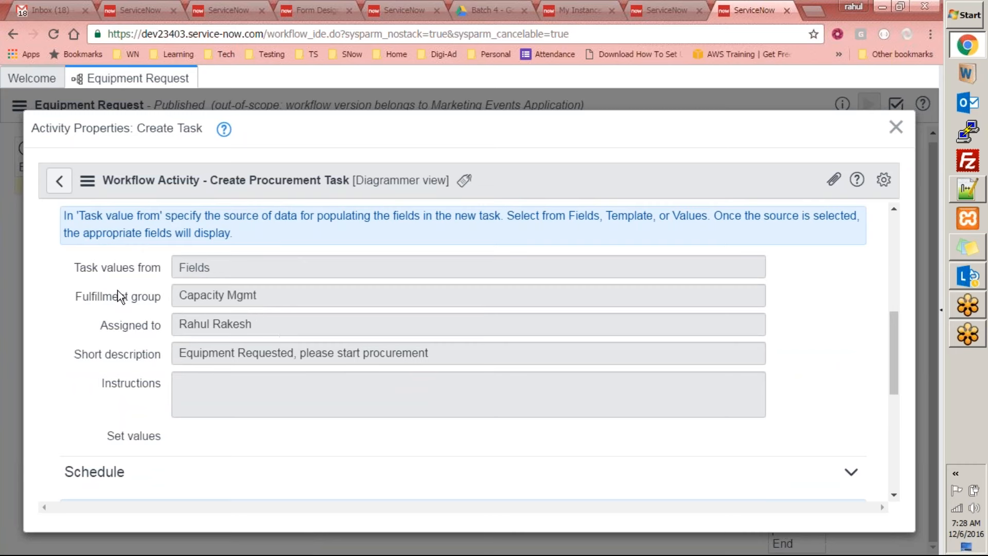
pyautogui.moveTo(254, 323); pyautogui.dragTo(173, 324)
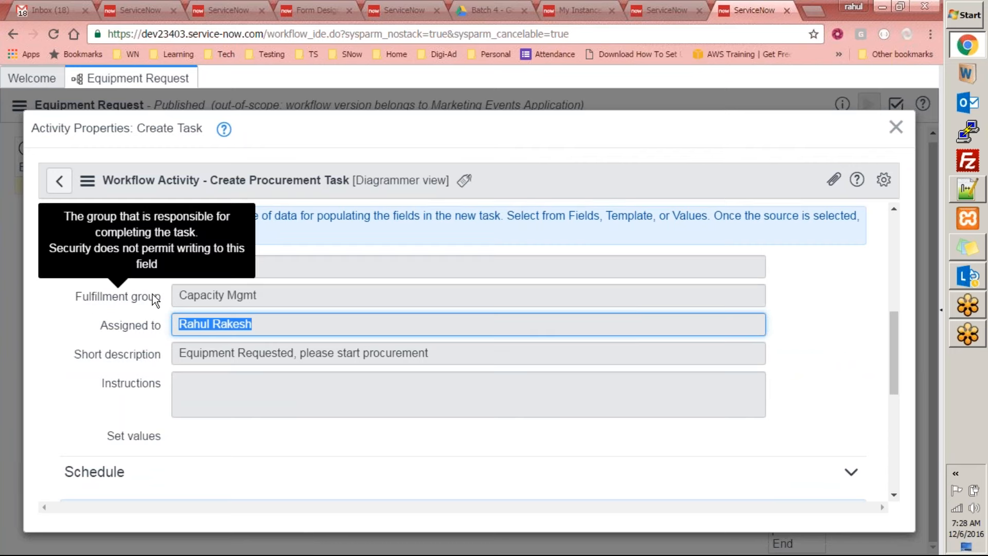
pyautogui.moveTo(282, 298); pyautogui.dragTo(172, 298)
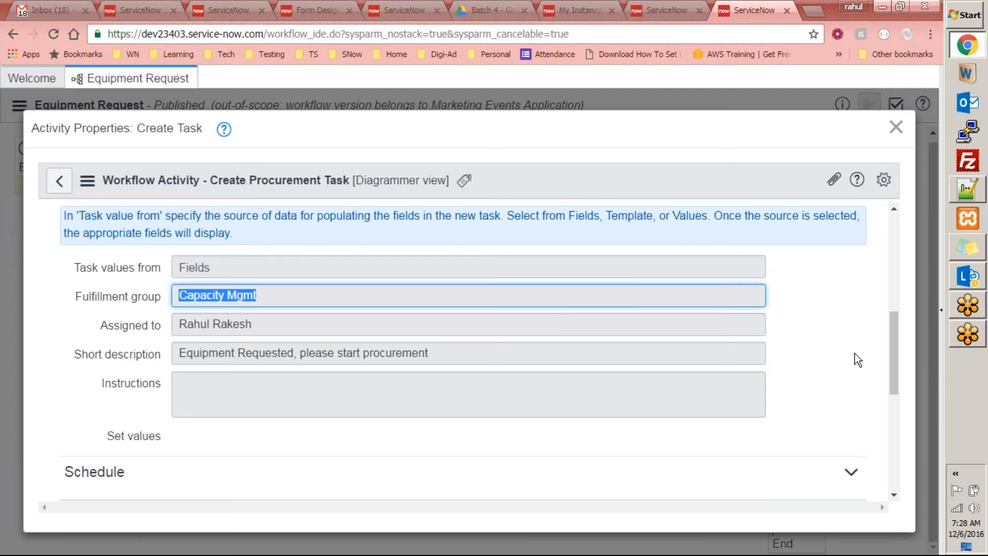
pyautogui.moveTo(898, 359)
pyautogui.mouseDown()
pyautogui.moveTo(904, 255)
pyautogui.moveTo(906, 353)
pyautogui.mouseUp()
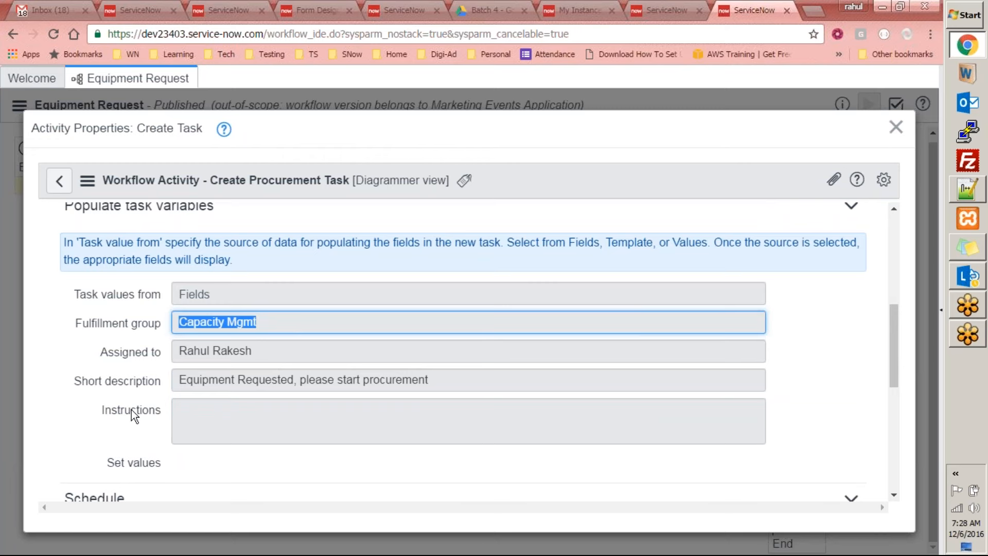
pyautogui.press('Tab')
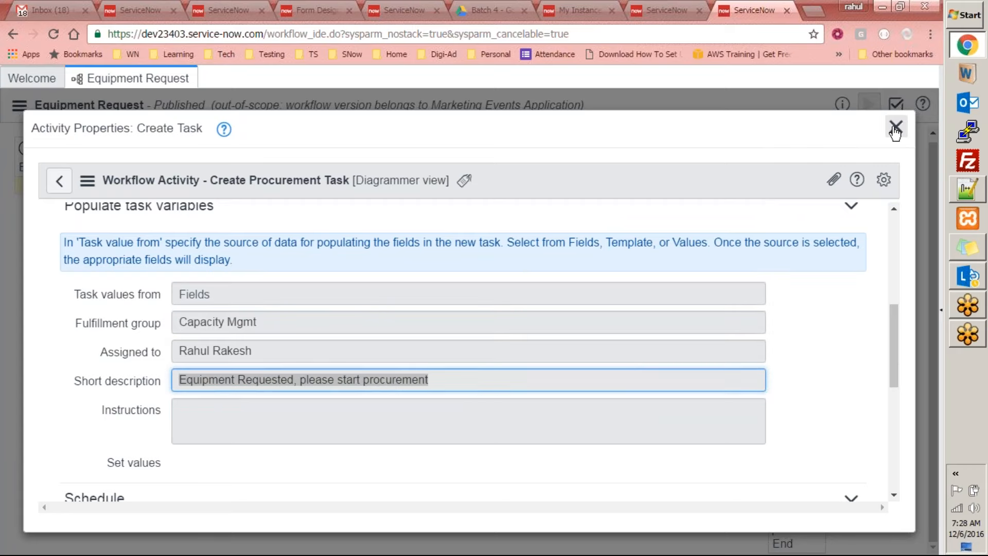
pyautogui.click(896, 127)
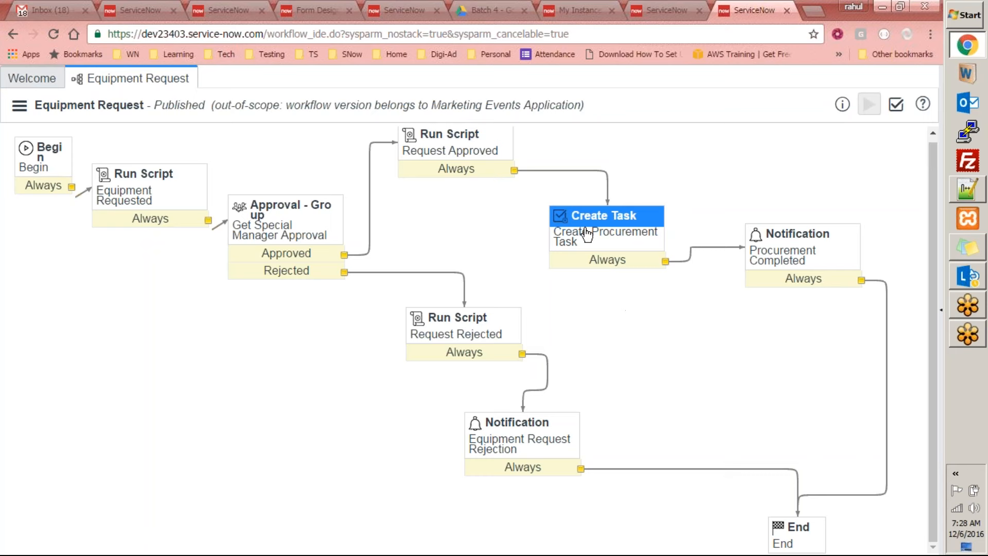
pyautogui.click(637, 278)
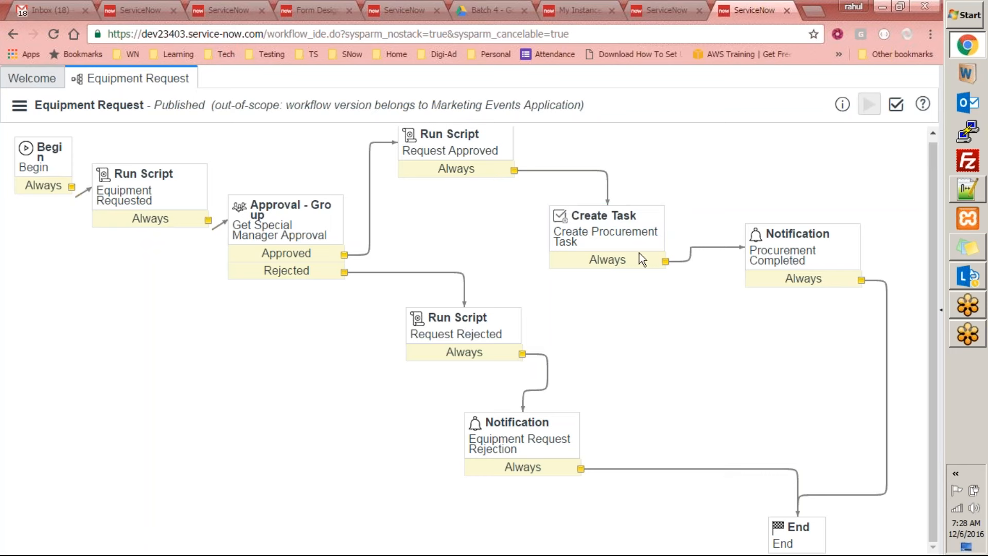
# - Review the addressees, subject and message of the Procurement Completed notification, close its properties and deselect it
pyautogui.doubleClick(780, 252)
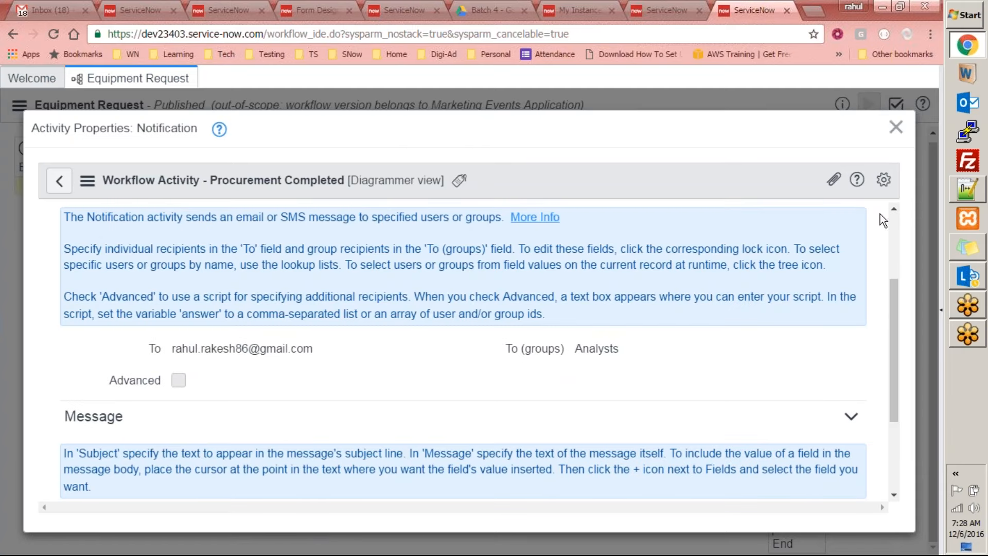
pyautogui.moveTo(892, 289); pyautogui.dragTo(878, 334)
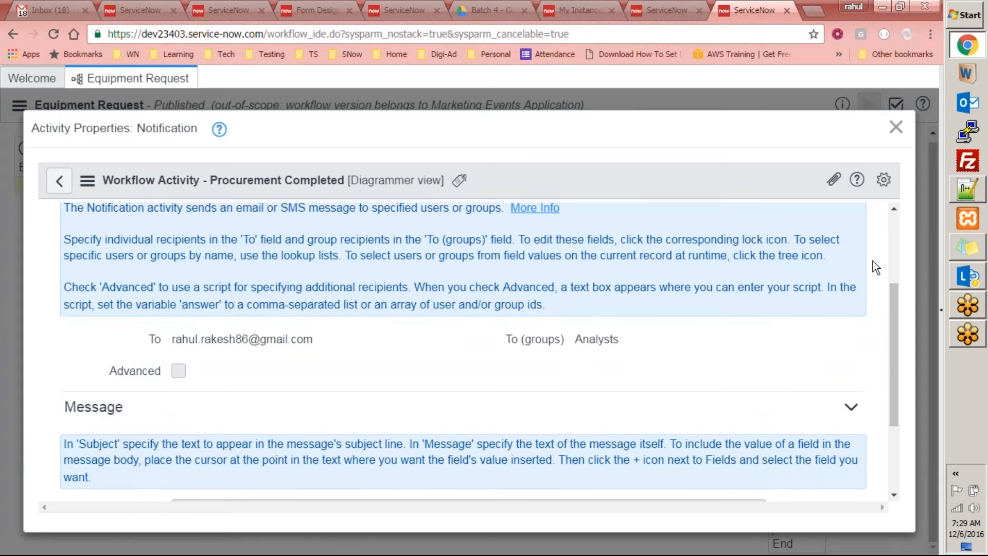
pyautogui.moveTo(897, 301); pyautogui.dragTo(875, 409)
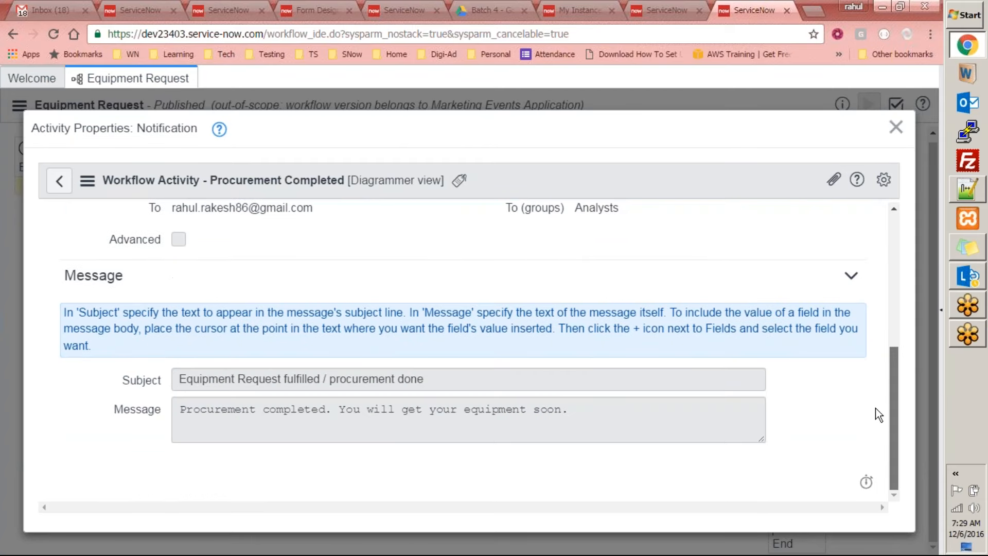
pyautogui.click(896, 127)
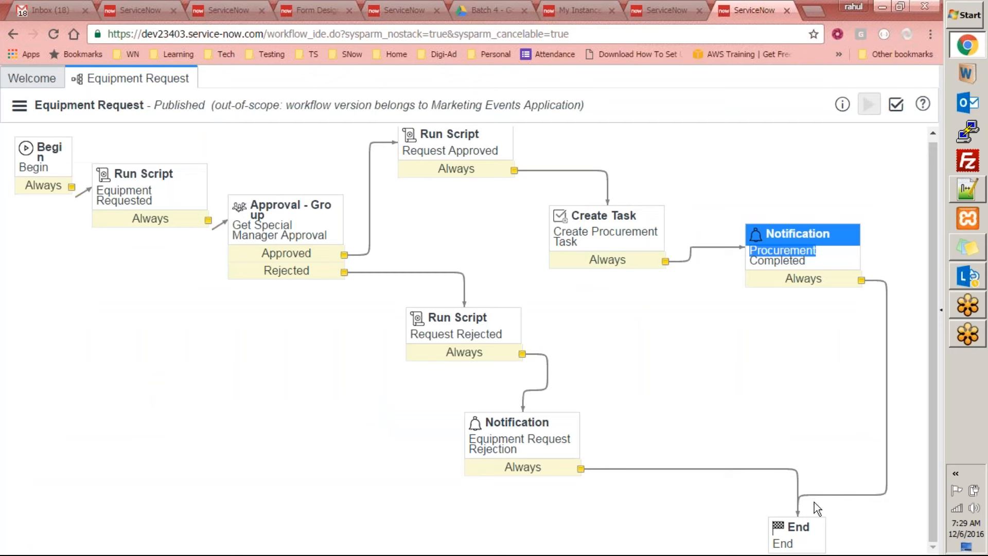
pyautogui.click(660, 385)
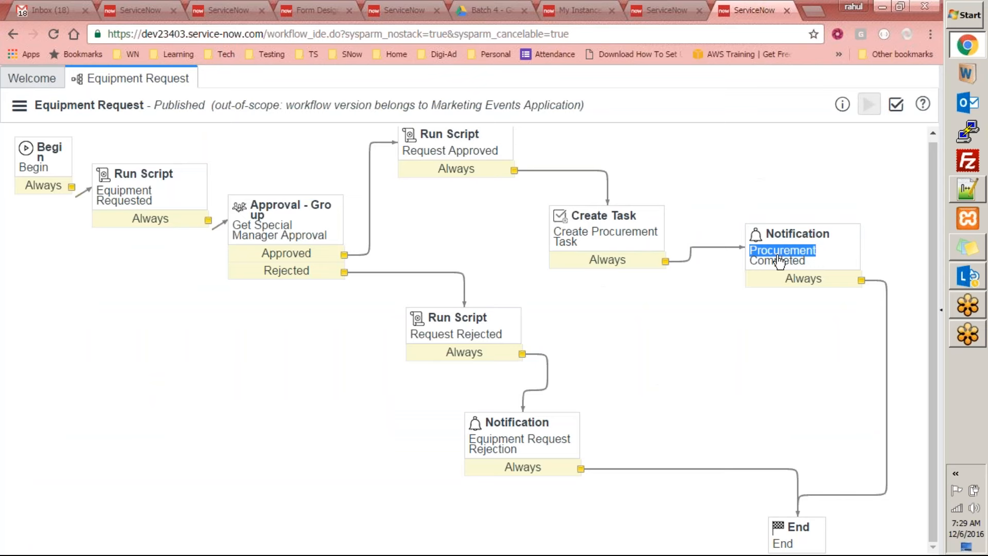
# - Reopen the Procurement Completed notification's properties for another look, close them and deselect the activity
pyautogui.click(818, 269)
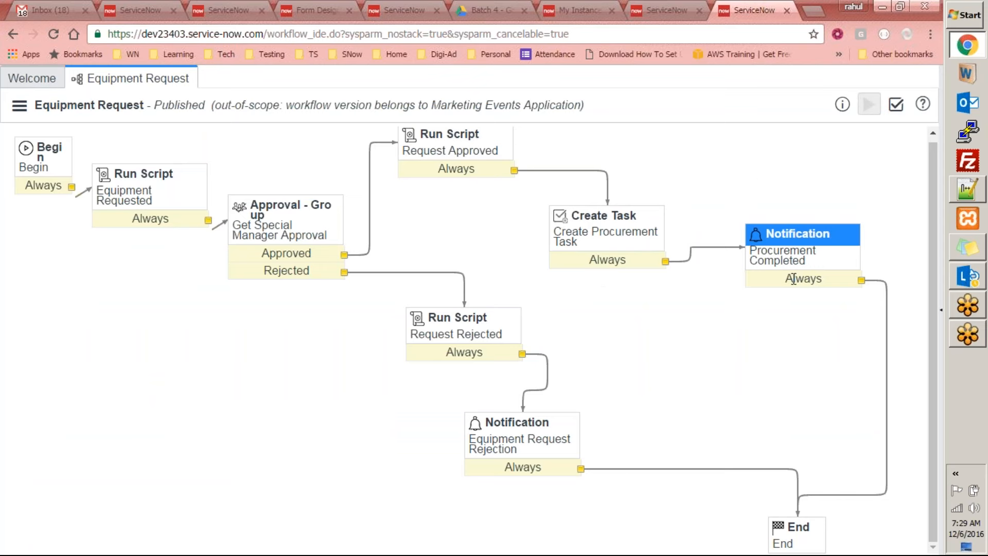
pyautogui.doubleClick(800, 258)
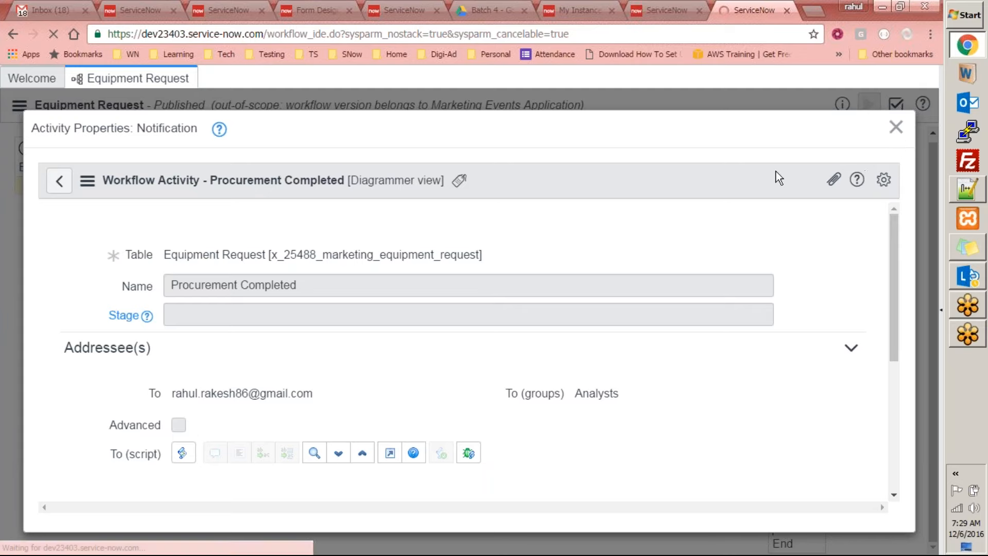
pyautogui.click(896, 127)
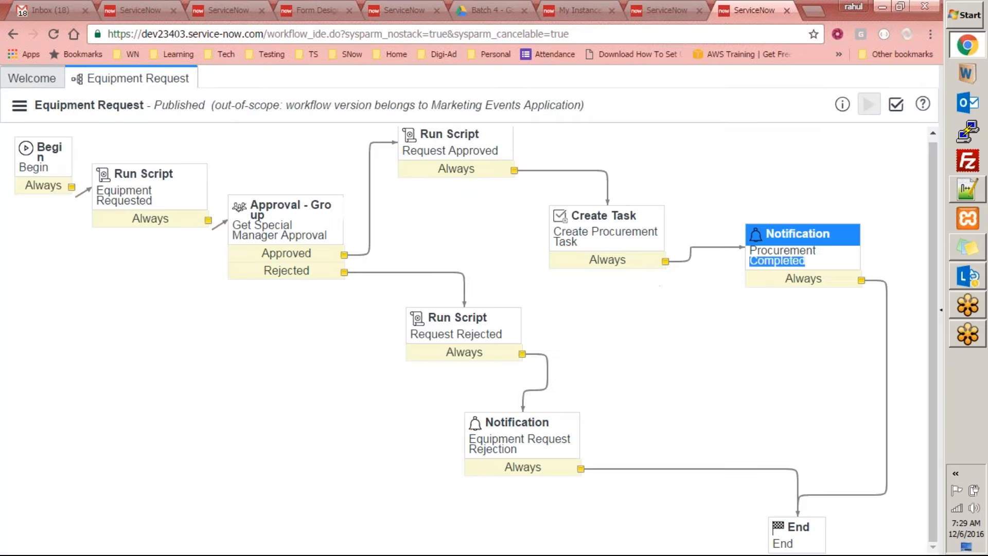
pyautogui.click(774, 233)
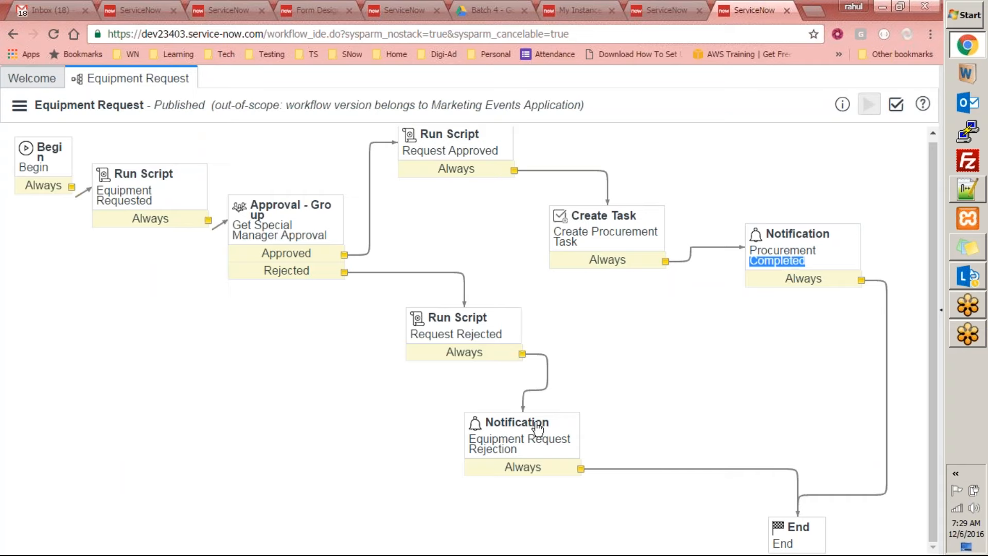
# - Switch to the main ServiceNow page, filter the navigator by "marketing" and open a new Equipment Request form from Equipment Requests
pyautogui.click(668, 10)
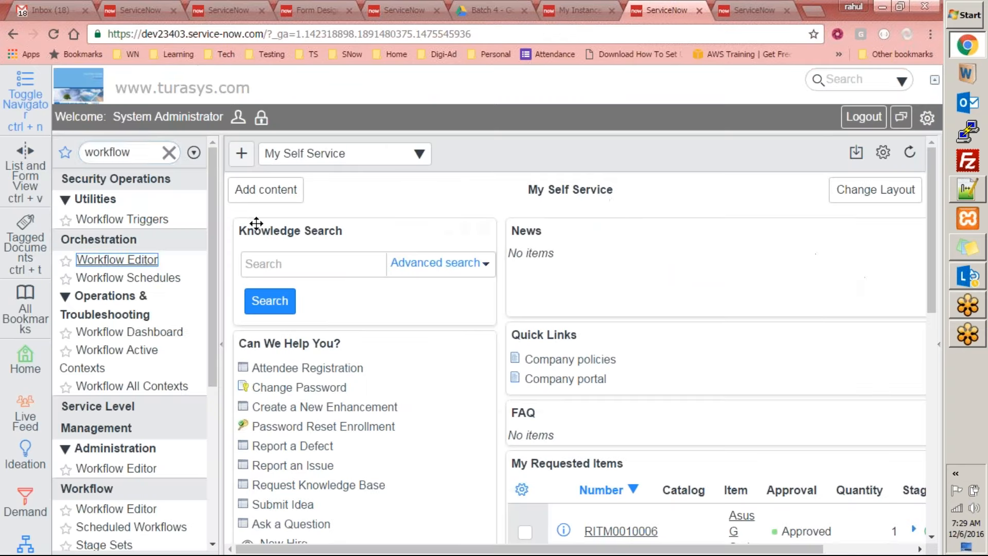
pyautogui.click(142, 151)
pyautogui.write('m')
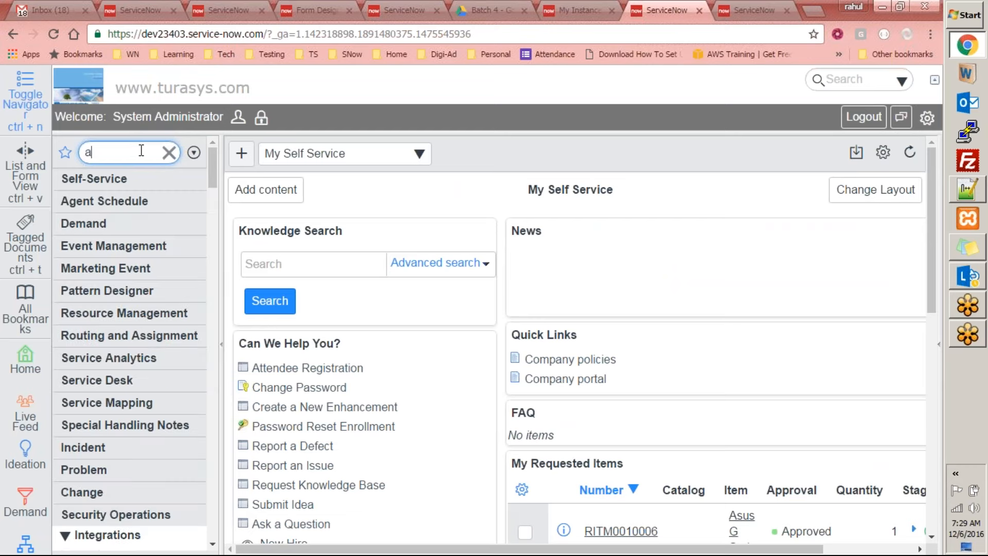
pyautogui.press('BackSpace')
pyautogui.write('marketing')
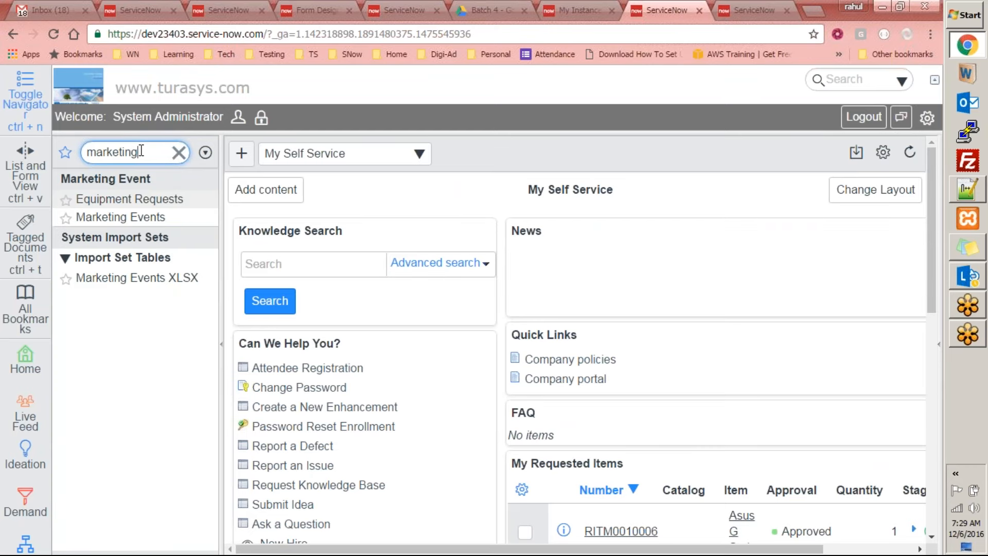
pyautogui.click(136, 204)
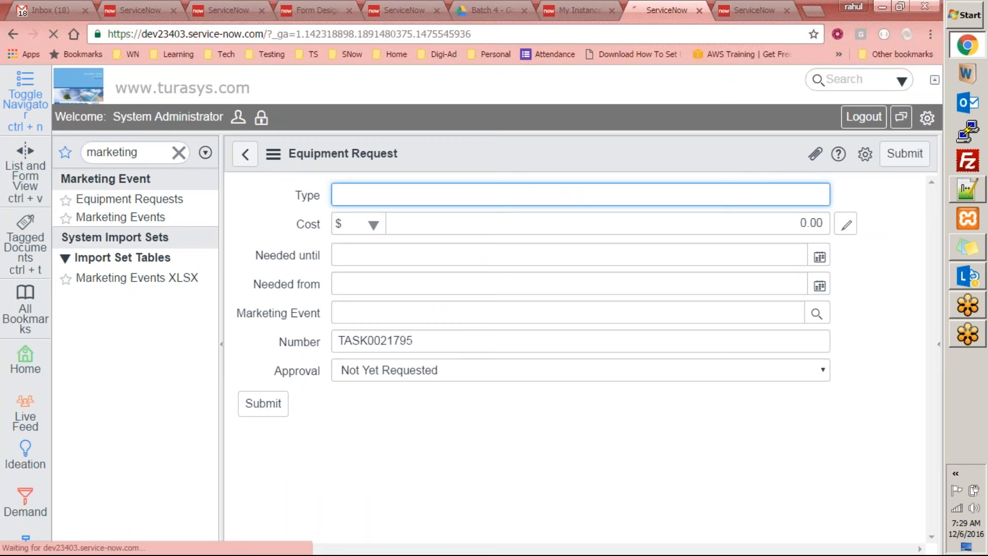
# - Set the equipment request's type to Furniture and its cost to $10,000
pyautogui.moveTo(977, 286)
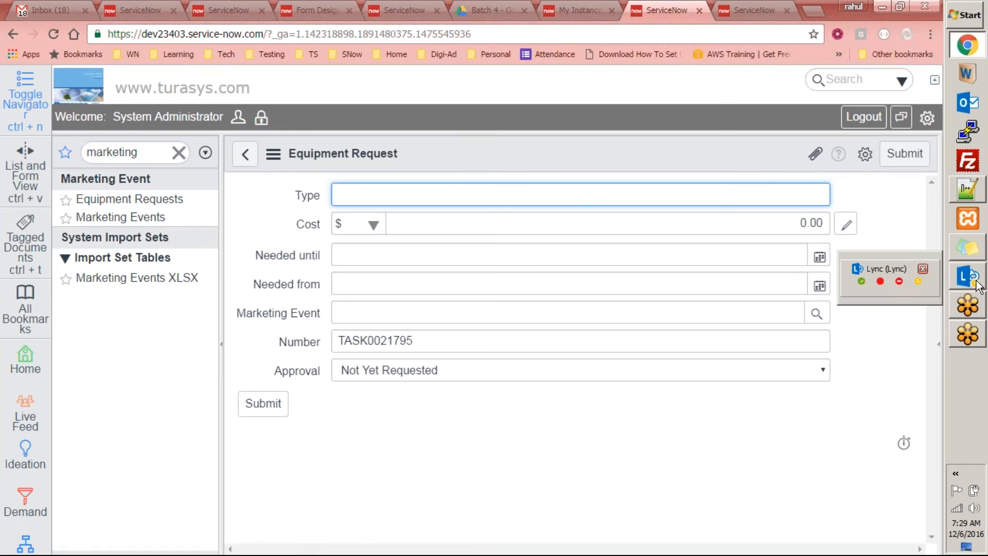
pyautogui.write('Furniture')
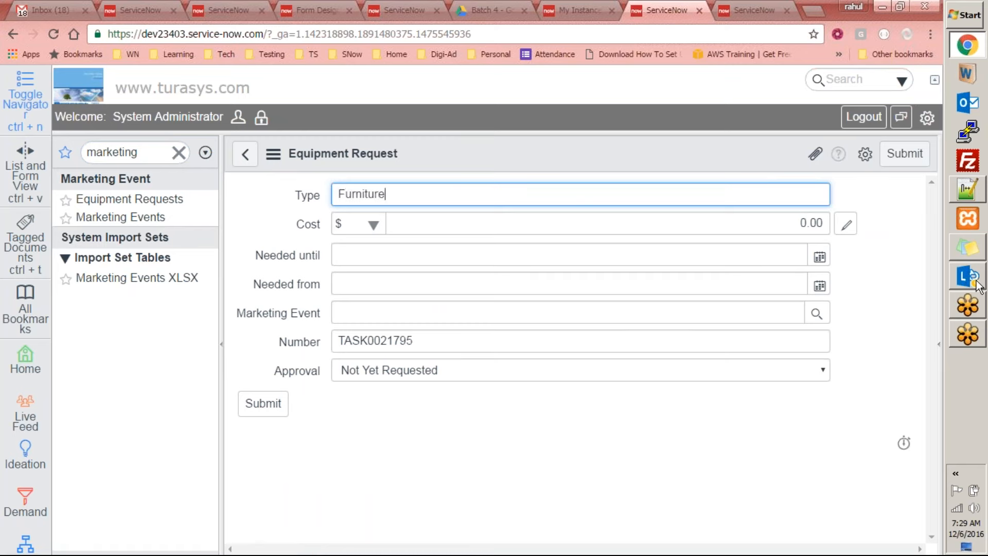
pyautogui.click(783, 226)
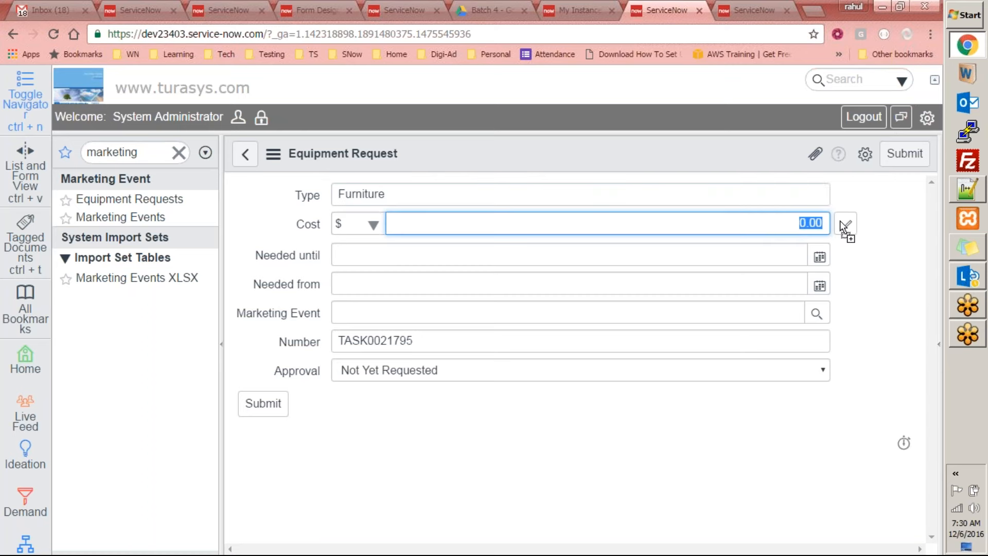
pyautogui.write('10,000')
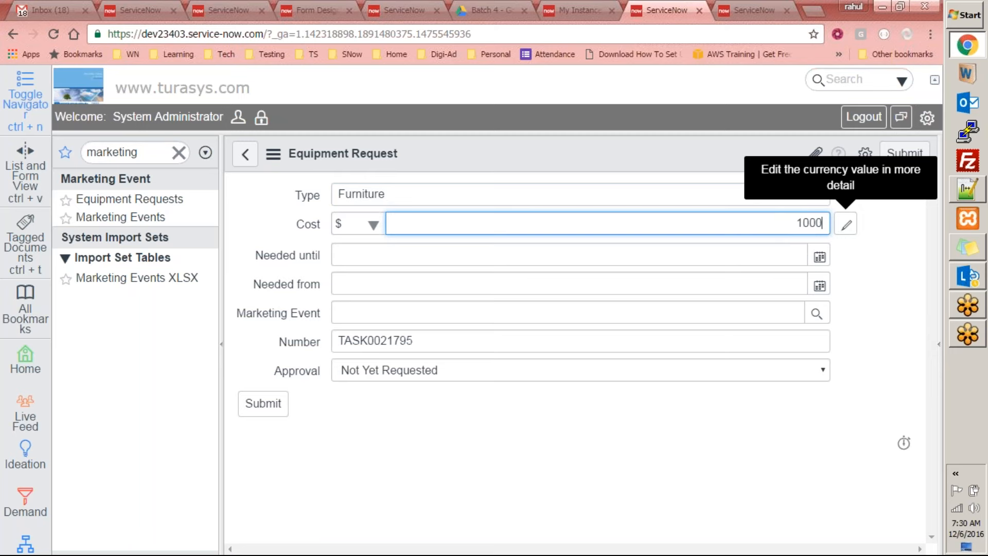
# - Set the request's Needed until date to 2016-12-05 and its Needed from date to 2016-12-16
pyautogui.click(819, 256)
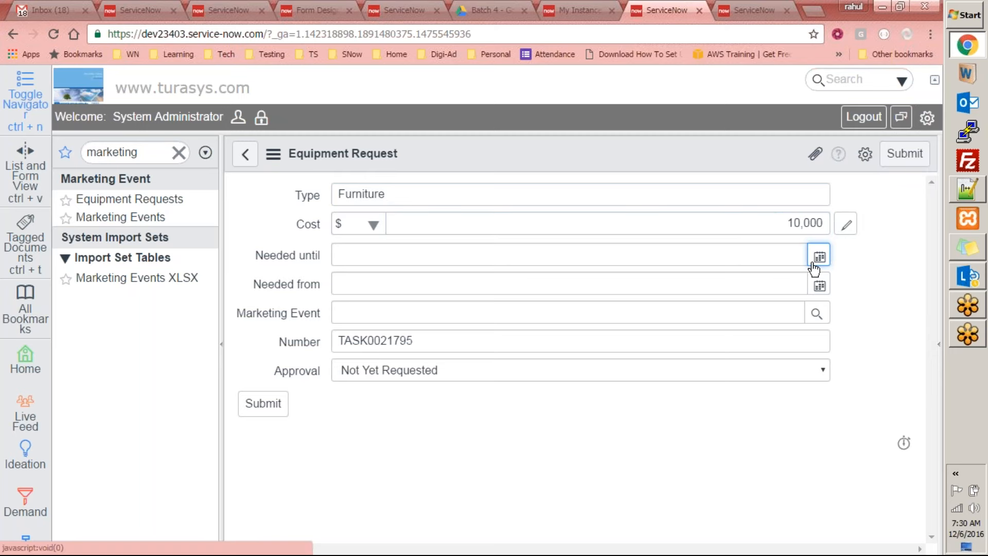
pyautogui.click(812, 263)
pyautogui.click(688, 346)
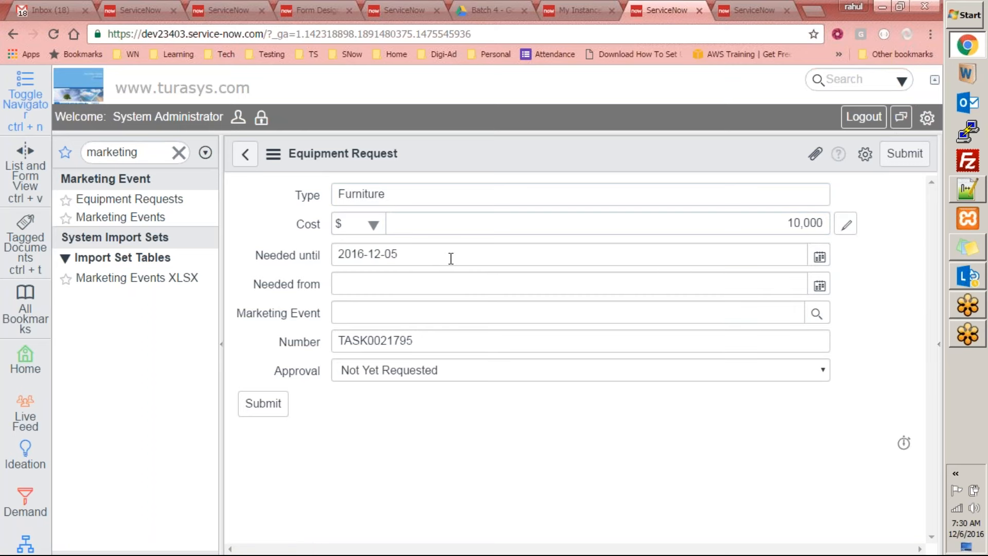
pyautogui.click(819, 285)
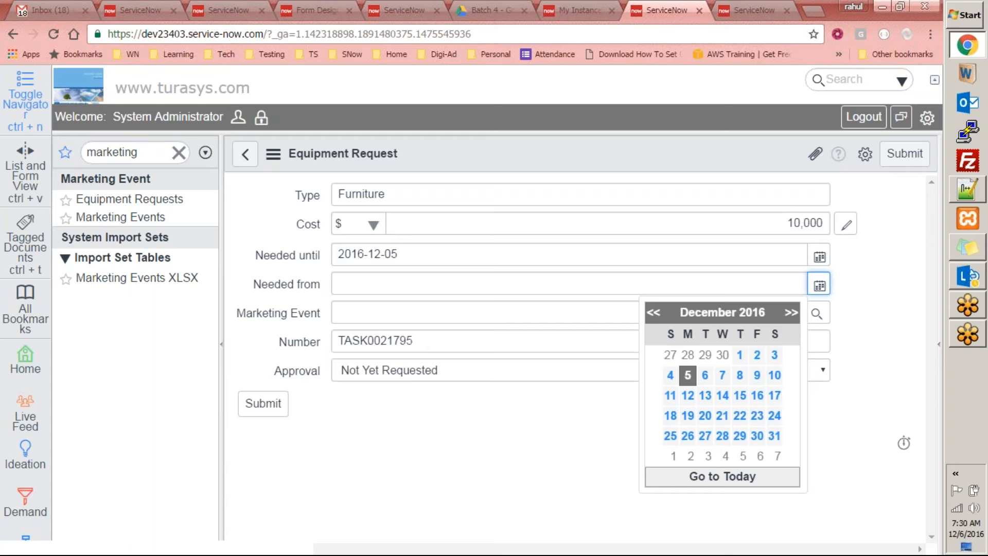
pyautogui.click(757, 395)
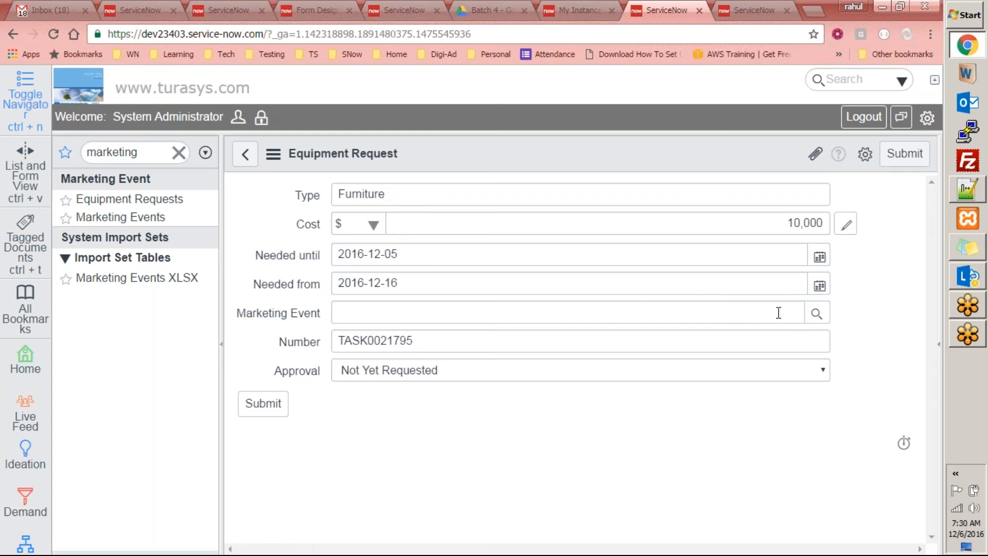
# - Link the request to the Sydney LUG marketing event and submit the form
pyautogui.click(817, 313)
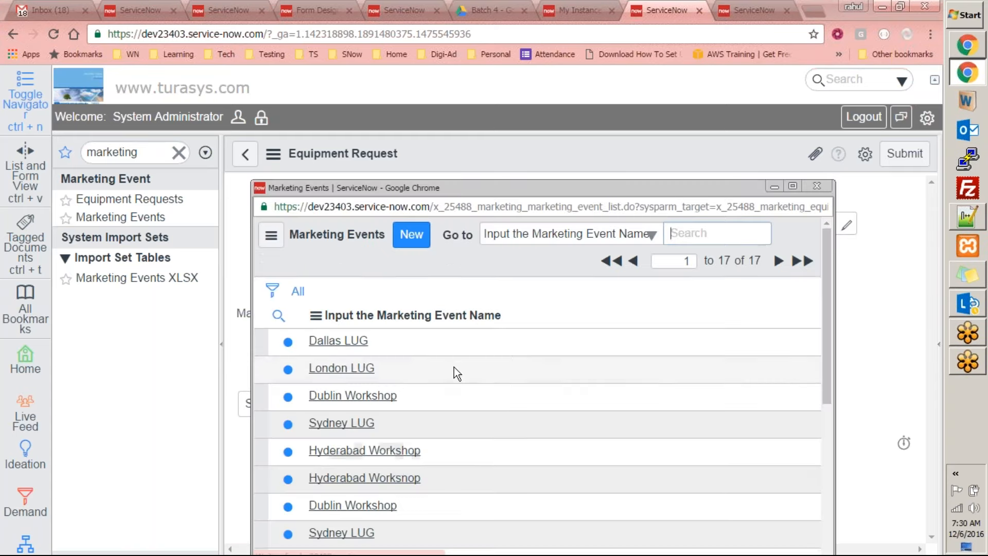
pyautogui.scroll(-3, 396, 442)
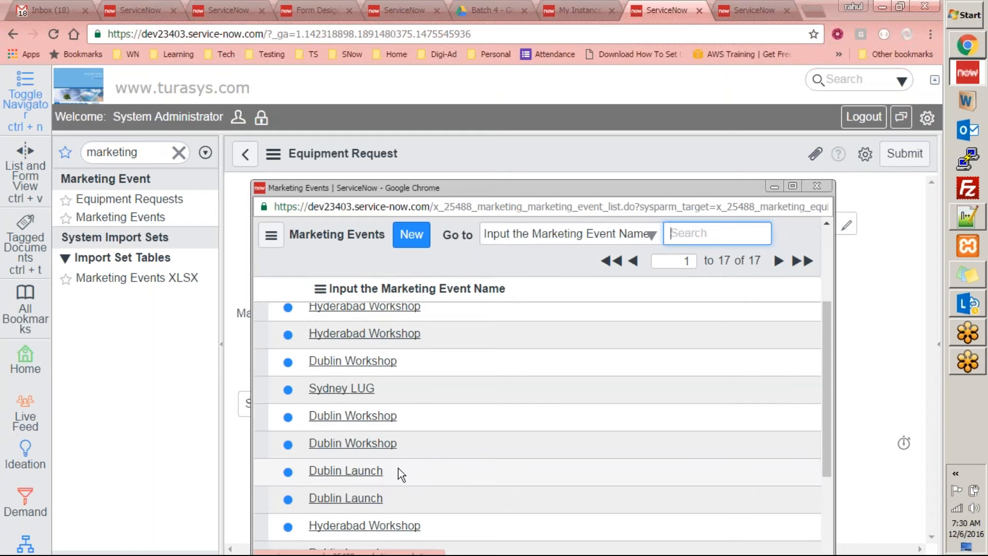
pyautogui.click(369, 389)
pyautogui.click(601, 472)
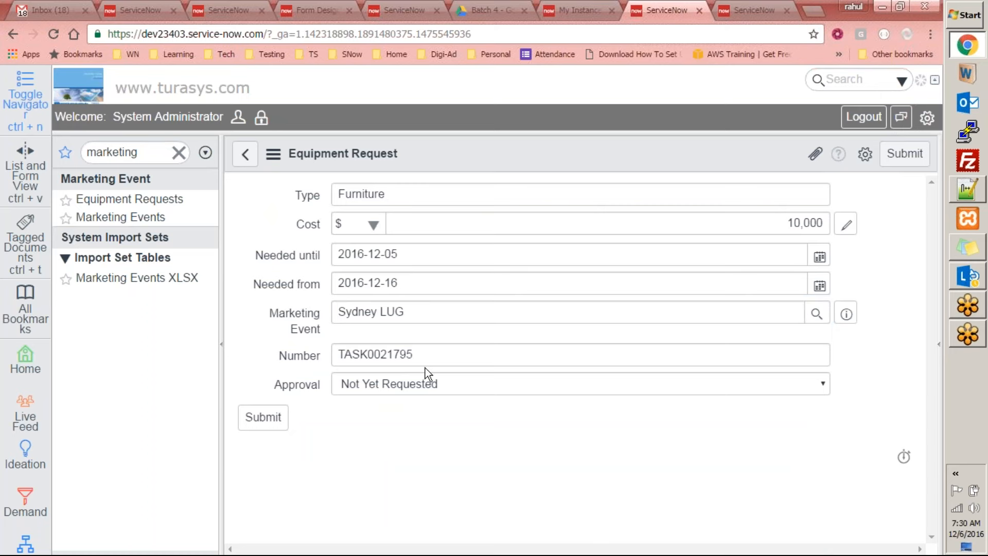
pyautogui.moveTo(344, 356); pyautogui.dragTo(412, 354)
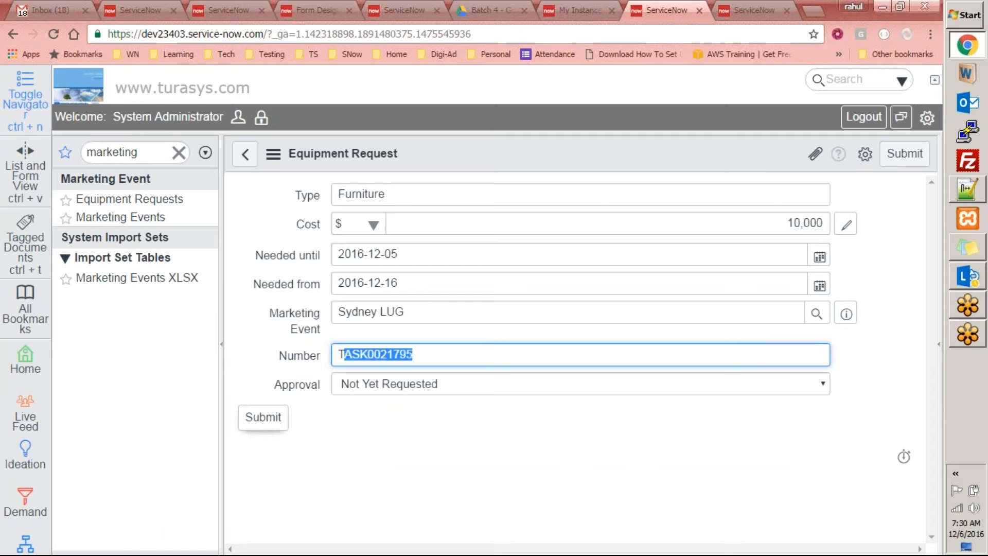
pyautogui.click(262, 418)
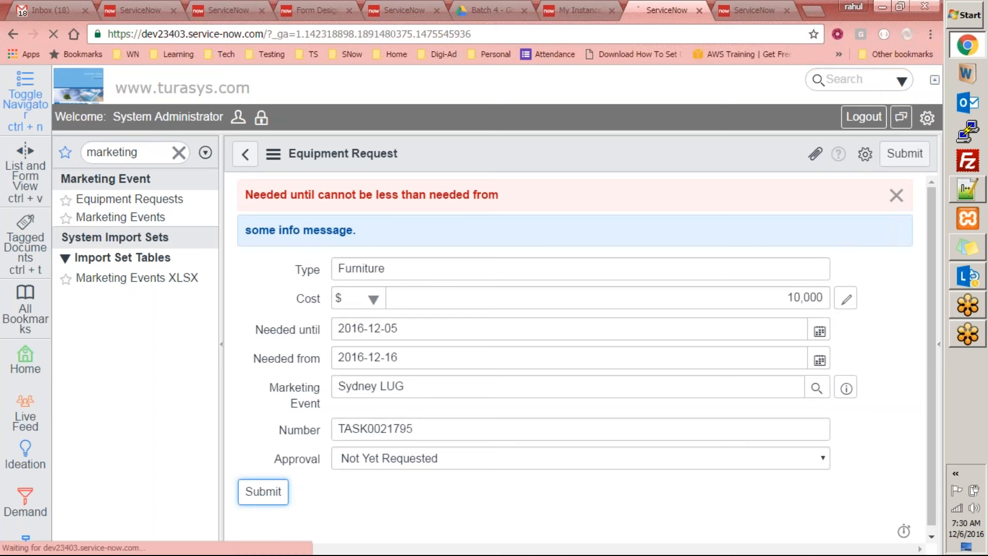
# - Try to correct the date order by moving 2016-12-05 from Needed until to Needed from and refilling Needed until
pyautogui.click(255, 332)
pyautogui.hotkey('ctrl', 'x')
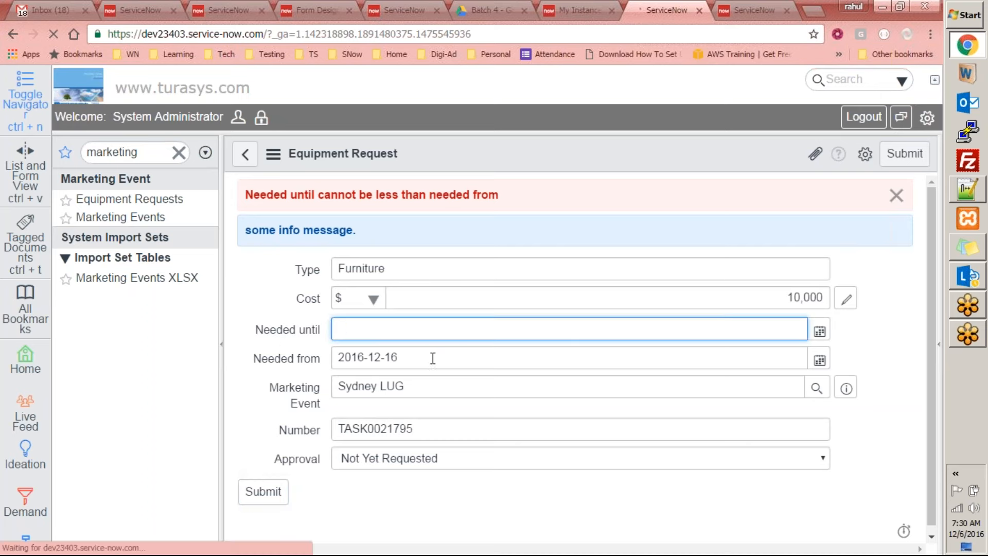
pyautogui.press('Tab')
pyautogui.hotkey('ctrl', 'v')
pyautogui.click(395, 326)
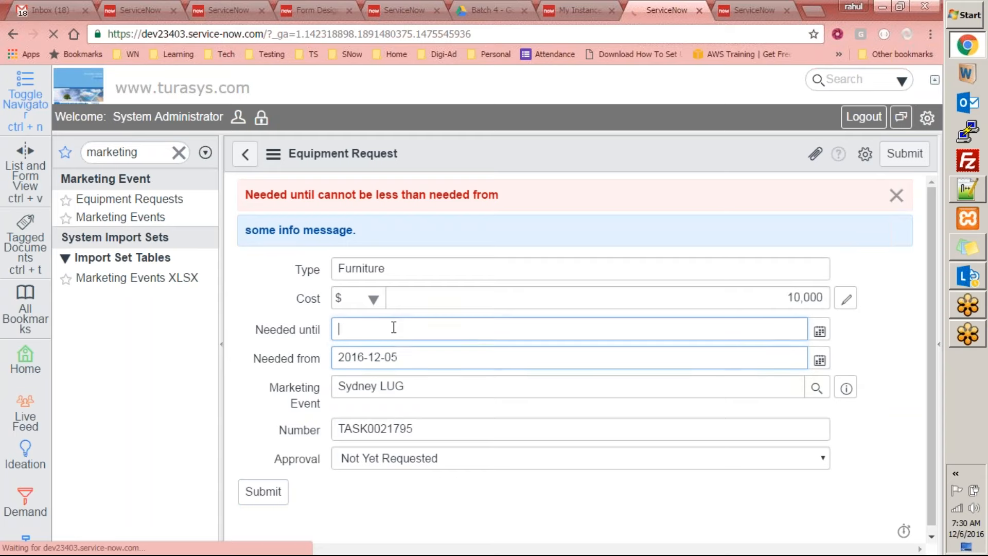
pyautogui.hotkey('ctrl', 'v')
pyautogui.press('Return')
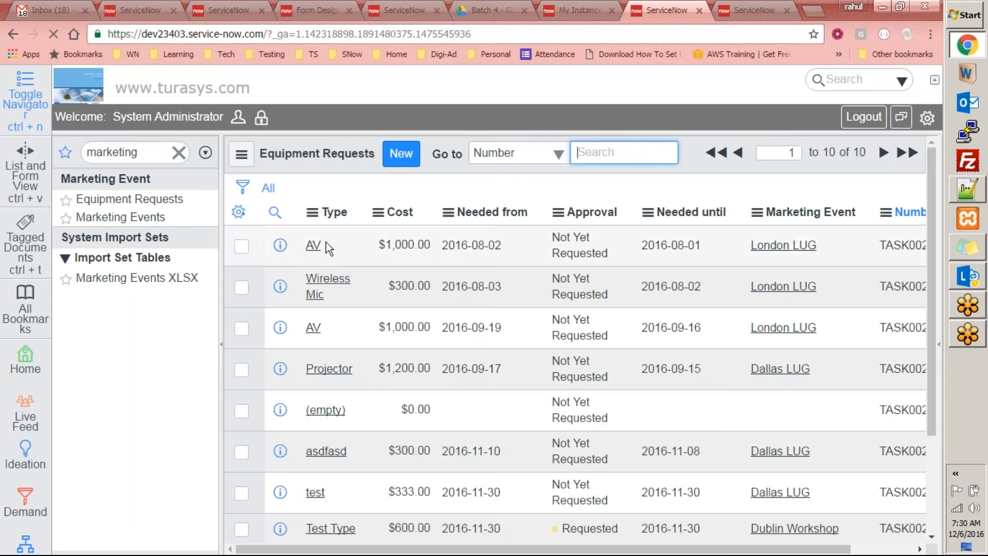
# - Create another equipment request with type Furniture and a cost of $10,000
pyautogui.click(413, 162)
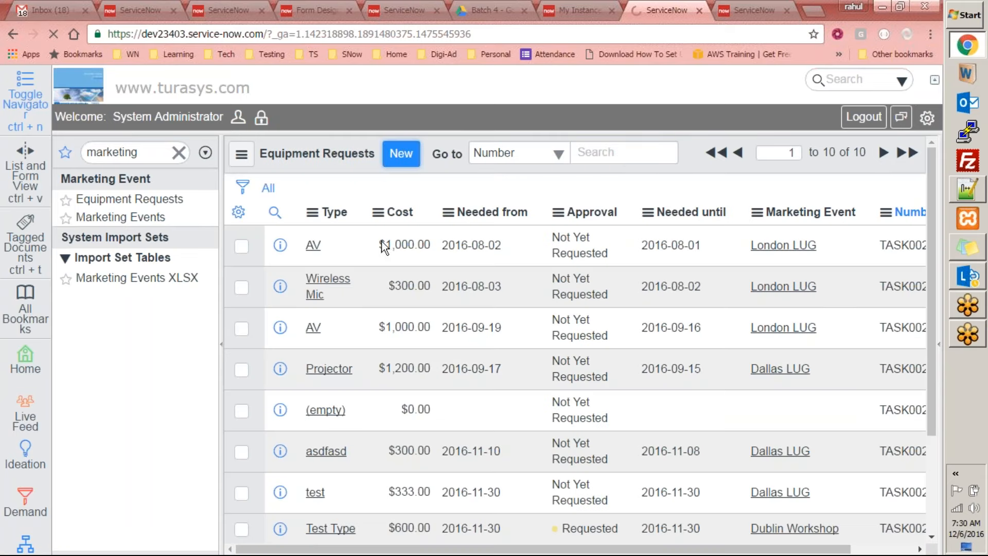
pyautogui.click(470, 195)
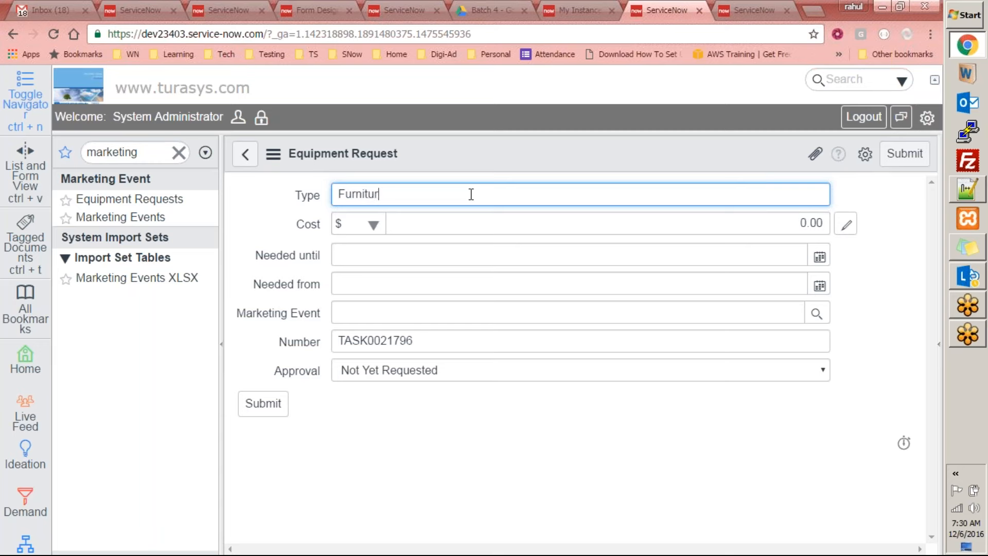
pyautogui.press('Tab')
pyautogui.write('10000')
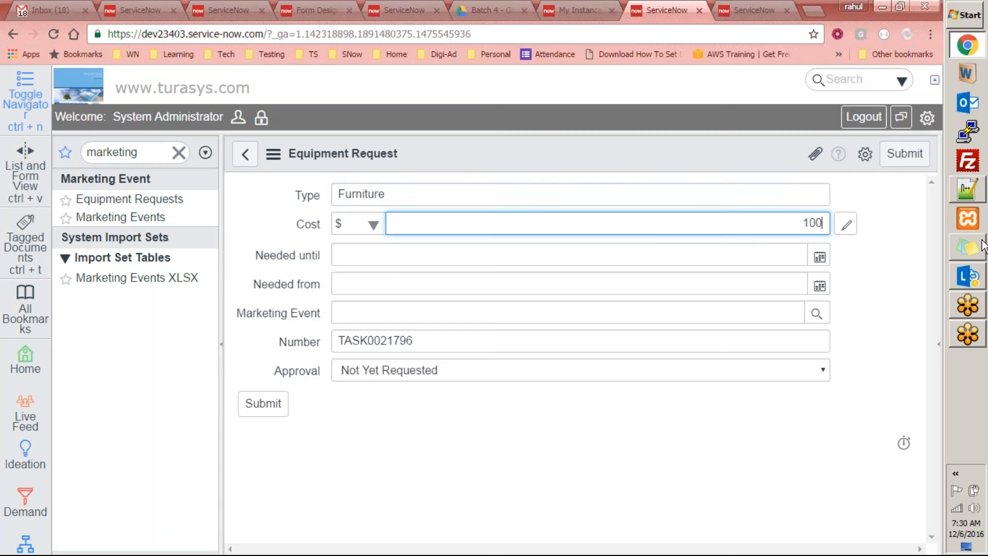
pyautogui.press('Tab')
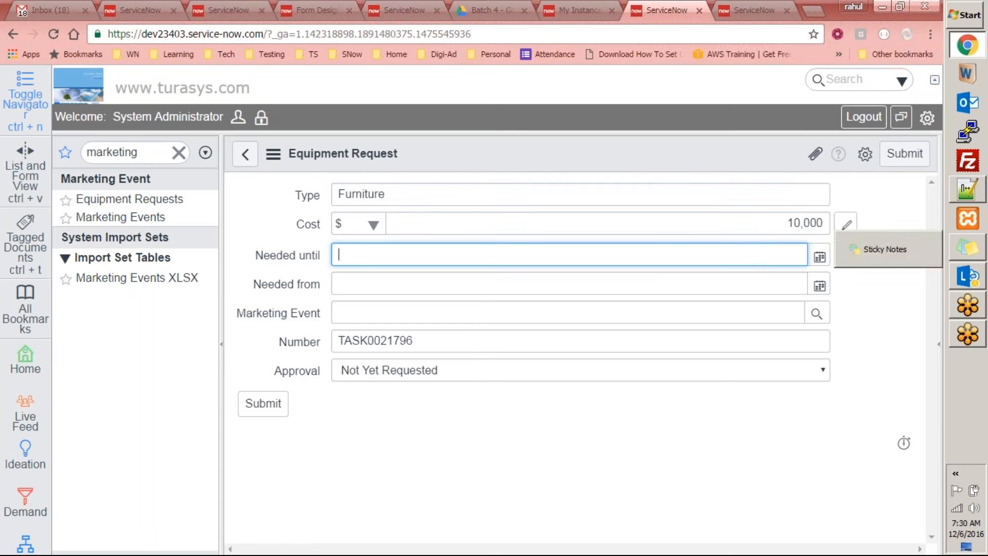
# - Set the new request's Needed until date to 2016-12-16 and its Needed from date to 2016-12-05
pyautogui.click(818, 257)
pyautogui.click(757, 366)
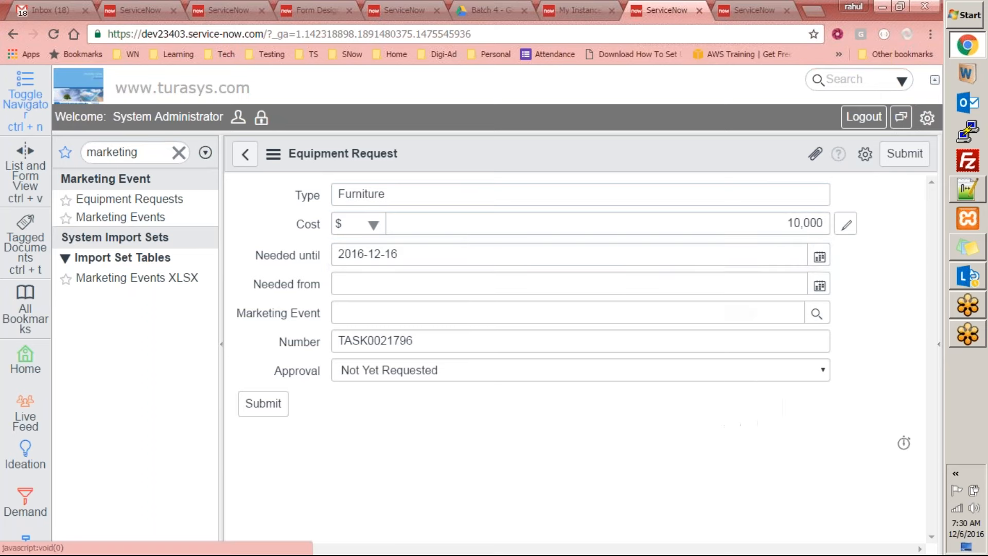
pyautogui.click(819, 285)
pyautogui.click(687, 376)
# - Link the new request to the Sydney LUG marketing event, submit it and check the Furniture entries in the Equipment Requests list
pyautogui.click(815, 314)
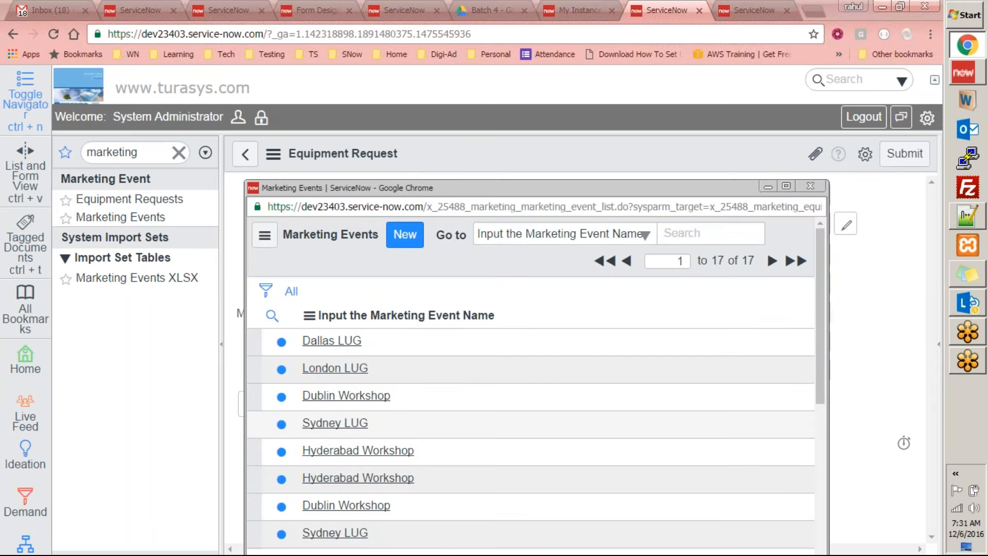
pyautogui.click(335, 423)
pyautogui.click(264, 421)
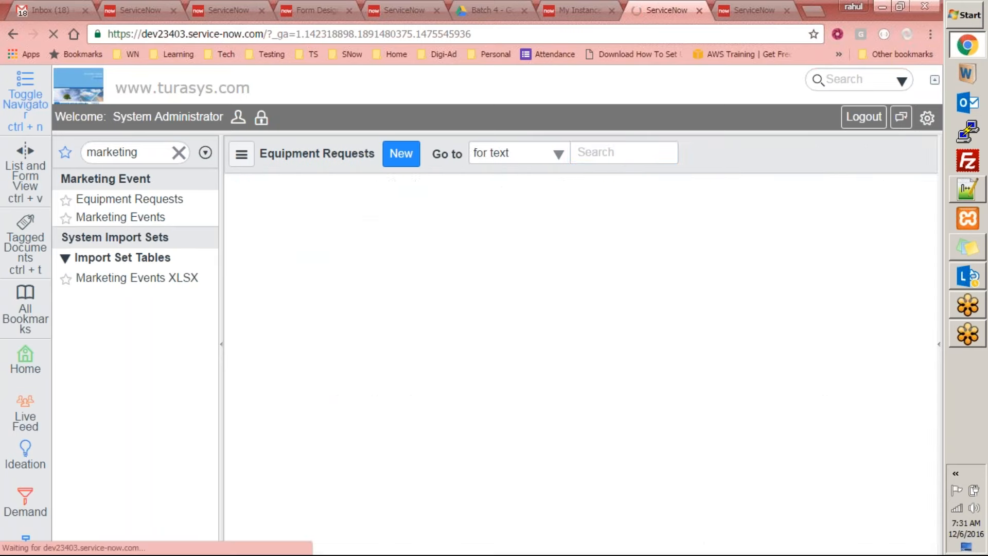
pyautogui.scroll(-3, 416, 273)
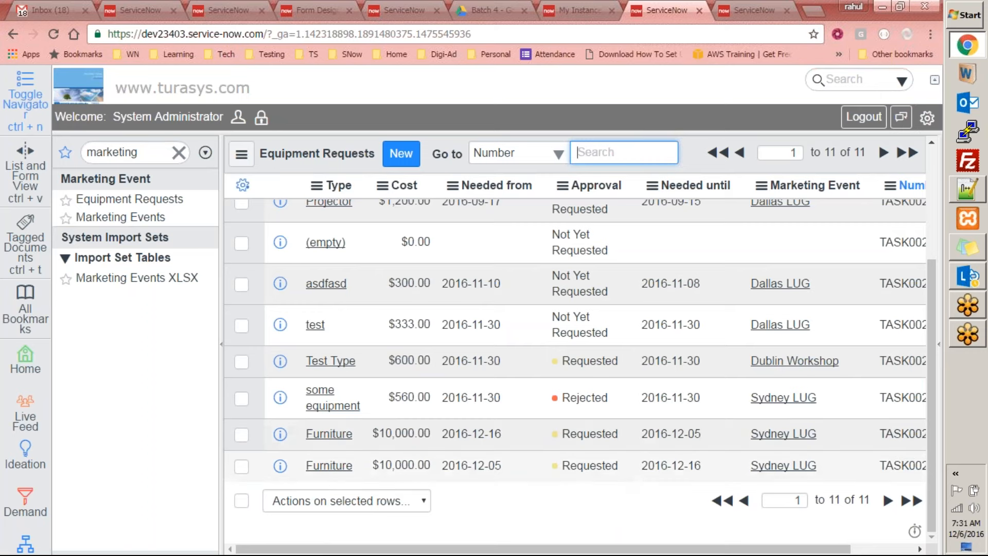
pyautogui.moveTo(715, 550); pyautogui.dragTo(283, 489)
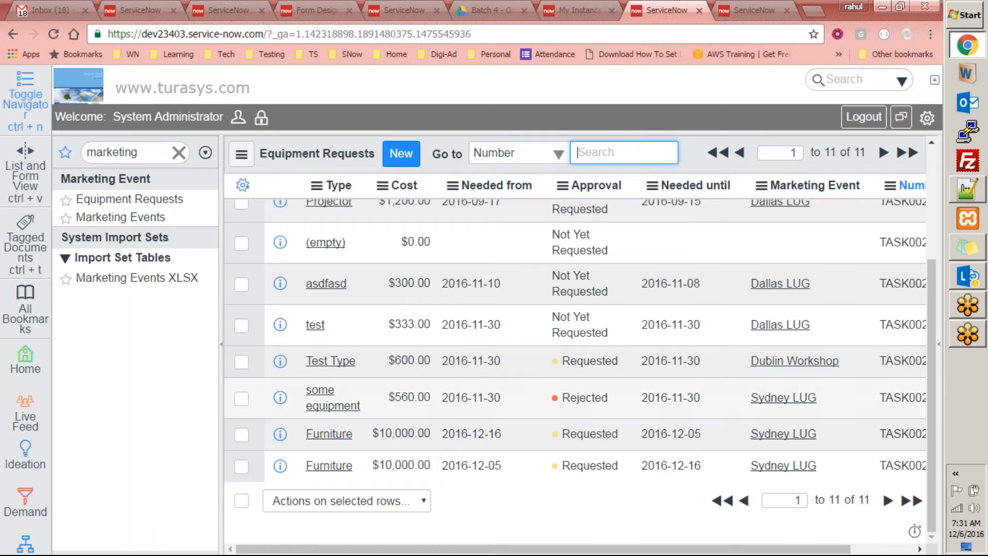
# - Filter the navigator by "my app", list the Self-Service approvals and open the requested approval for TASK0021796
pyautogui.click(159, 154)
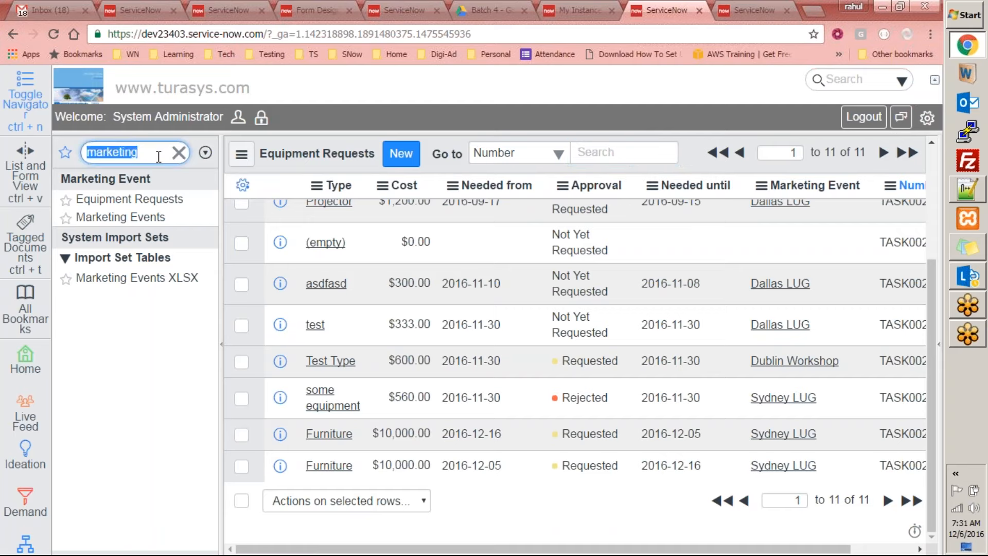
pyautogui.write('my')
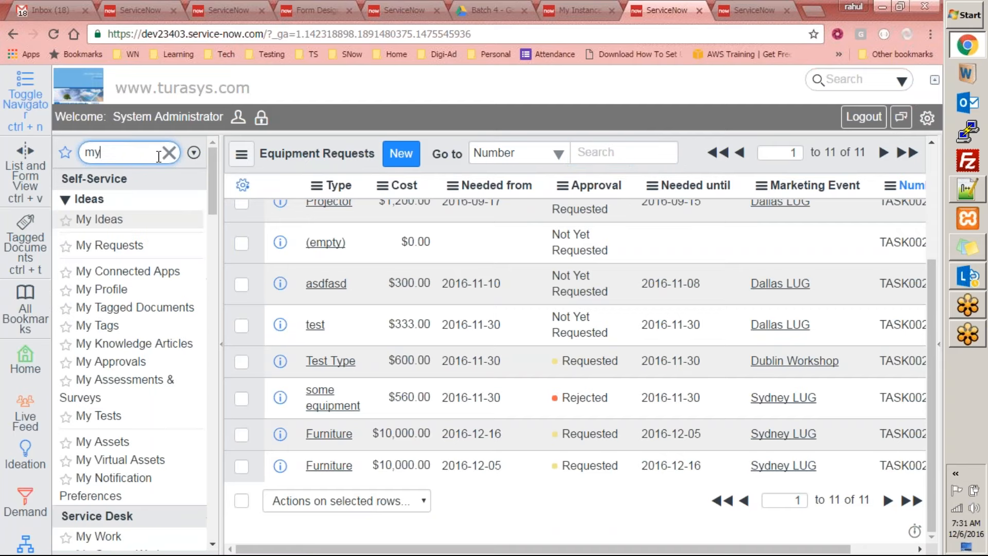
pyautogui.write(' appo')
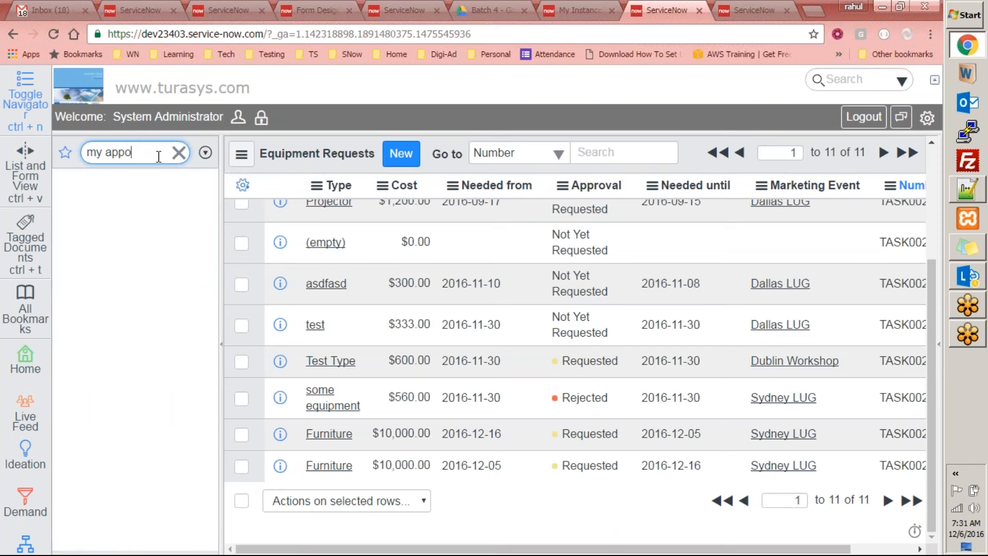
pyautogui.press('BackSpace')
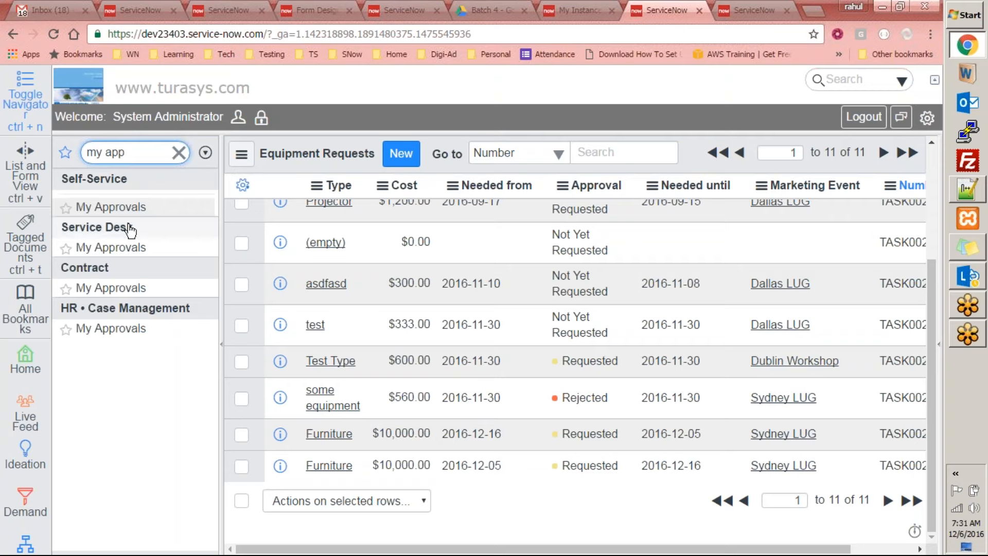
pyautogui.click(120, 210)
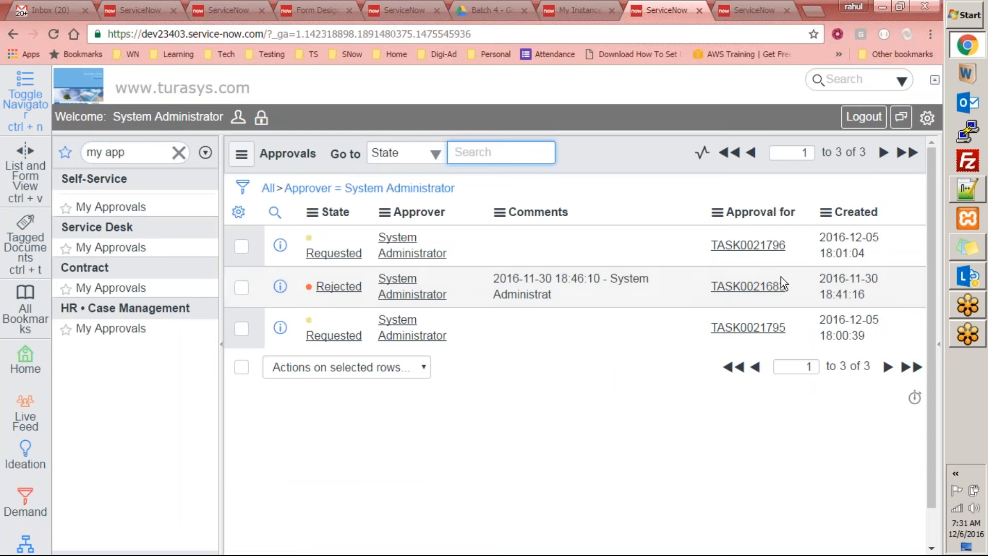
pyautogui.click(333, 254)
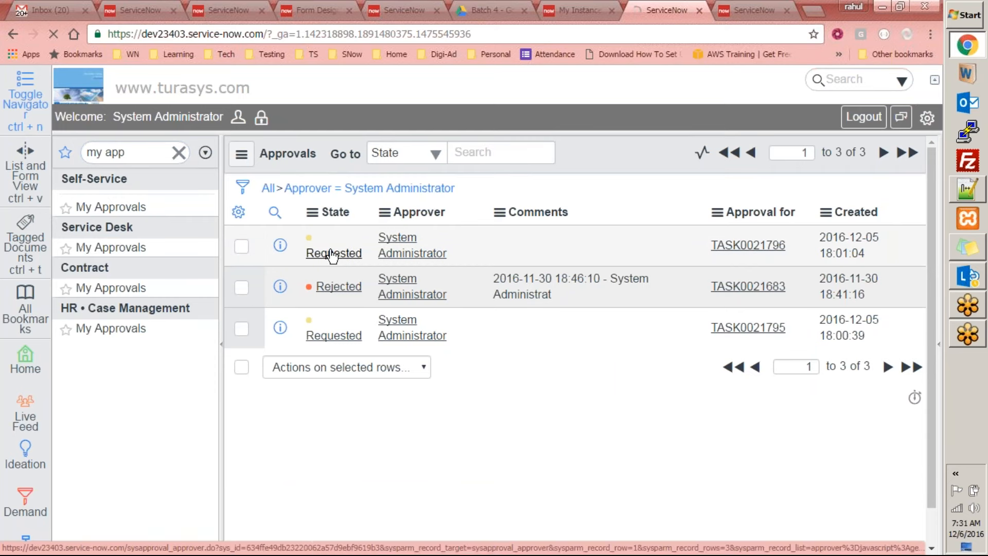
# - Switch to Gmail, review the TASK0021796 approval request email, close the chat window and return to the Equipment Request workflow diagram
pyautogui.click(62, 8)
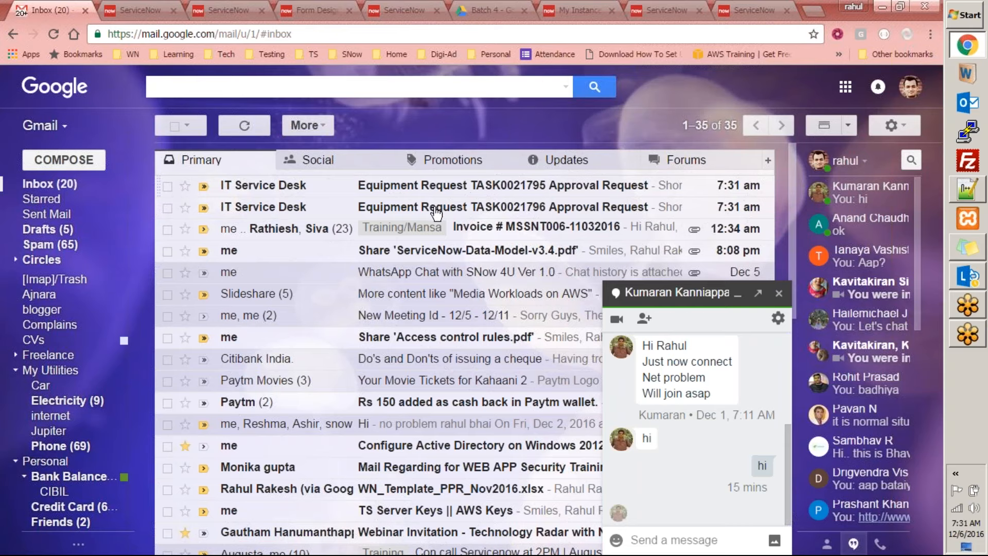
pyautogui.click(472, 213)
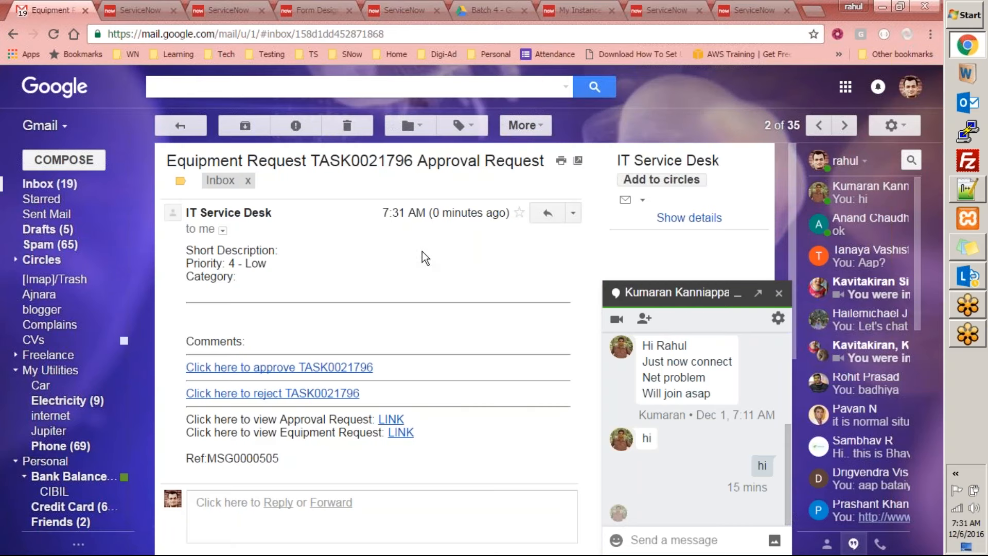
pyautogui.click(778, 292)
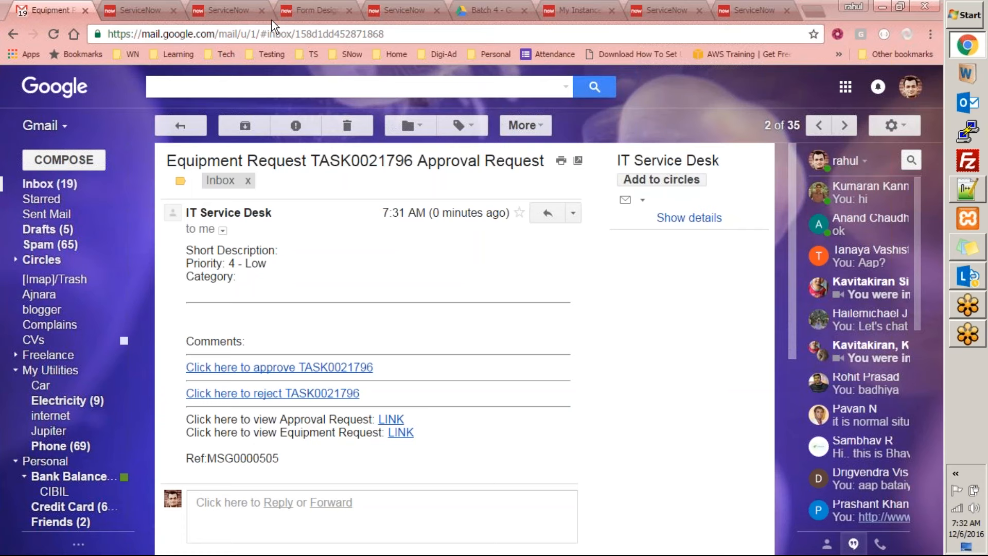
pyautogui.click(746, 7)
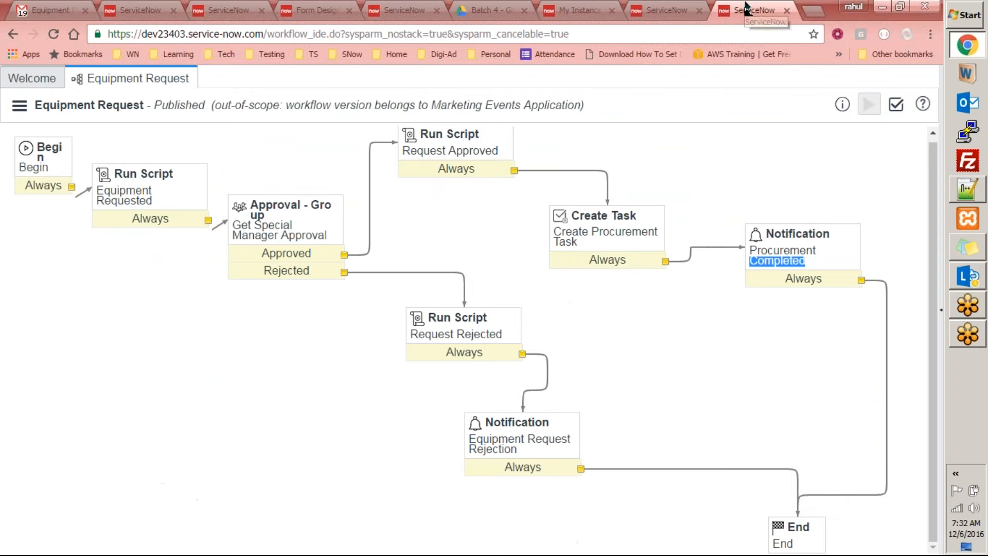
# - Compare the TASK0021796 approval record with the Equipment Request workflow diagram and examine the actions available for the workflow
pyautogui.click(660, 10)
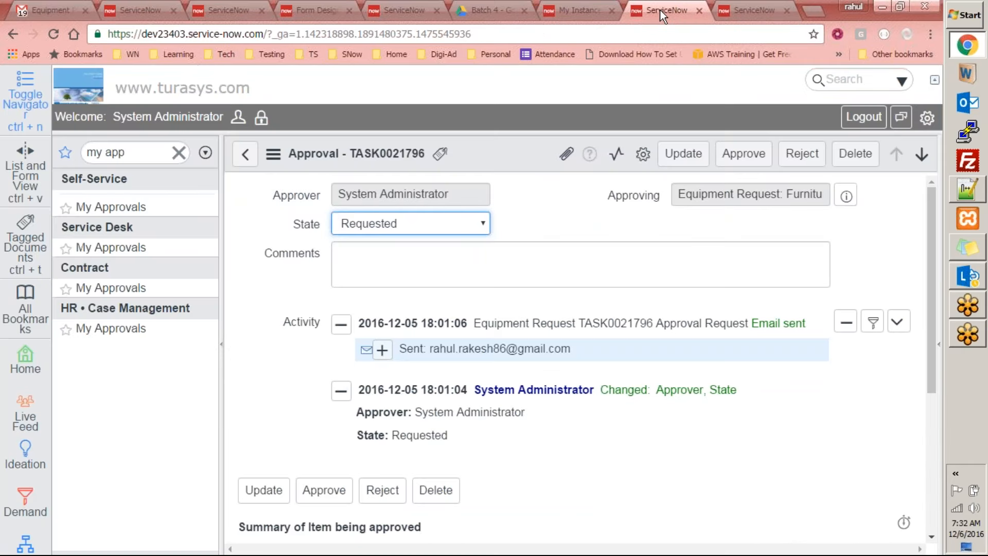
pyautogui.click(755, 11)
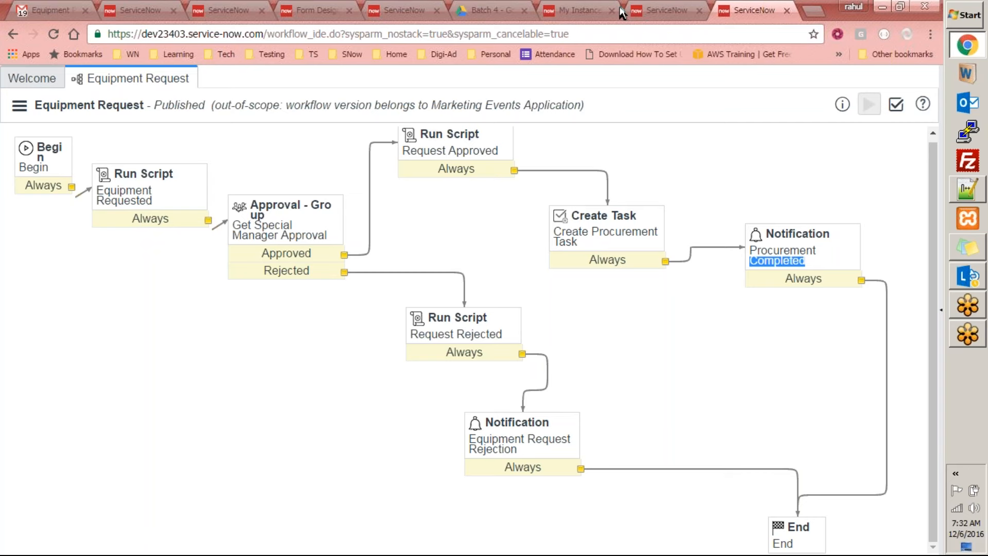
pyautogui.click(19, 105)
pyautogui.click(99, 252)
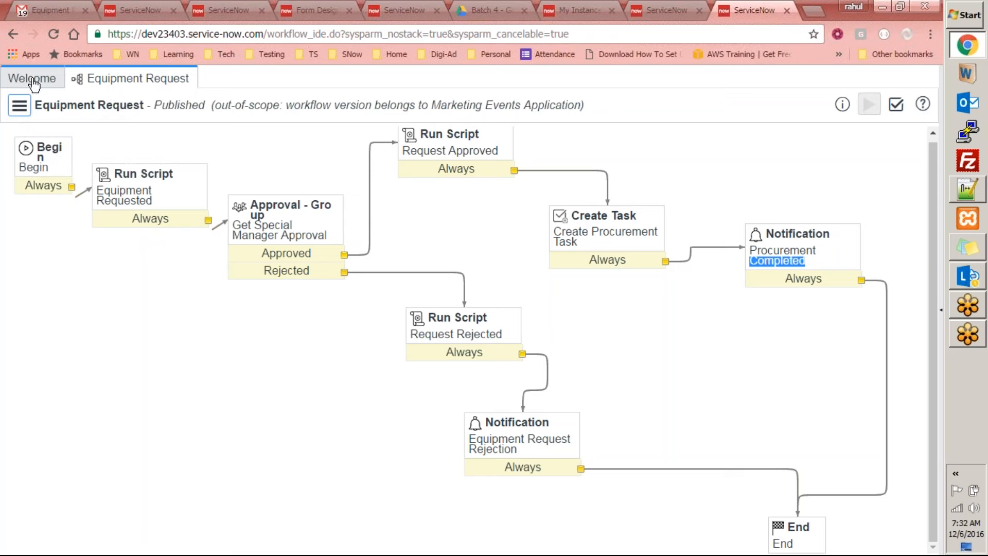
pyautogui.rightClick(132, 80)
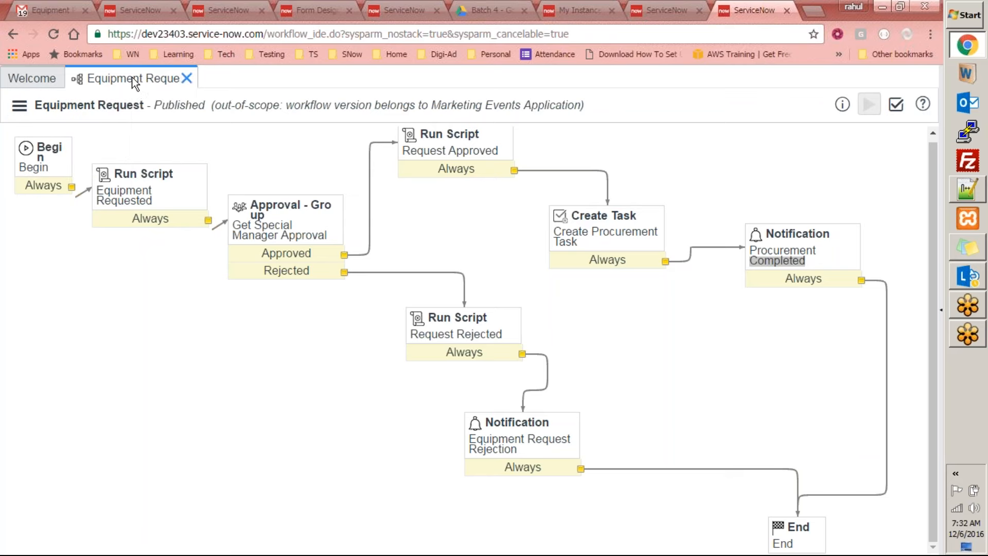
pyautogui.click(45, 208)
pyautogui.click(20, 108)
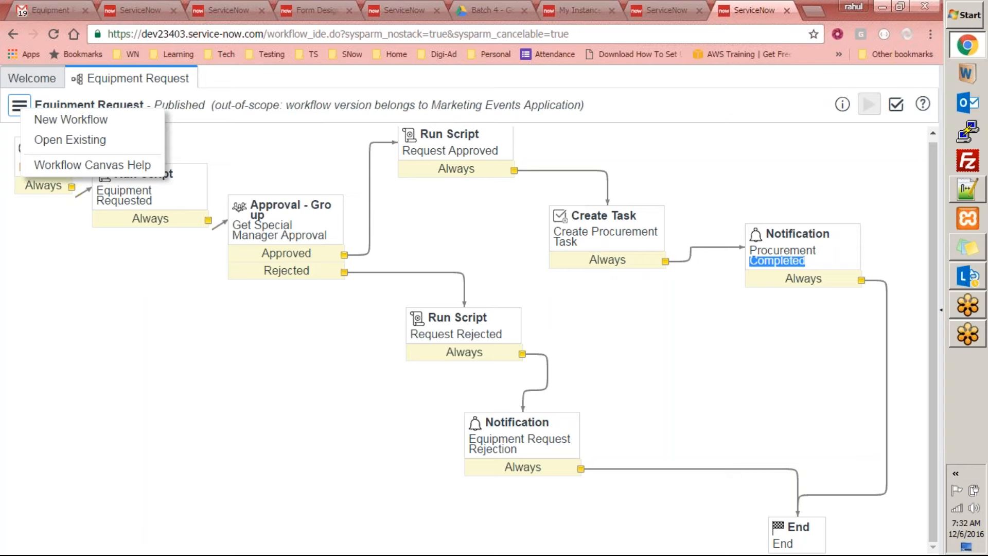
pyautogui.click(171, 317)
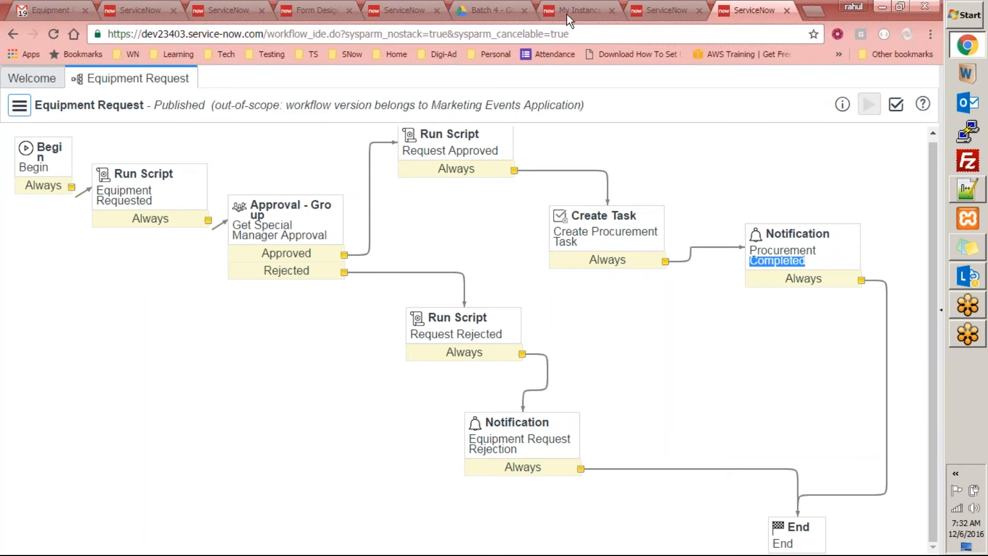
pyautogui.click(22, 77)
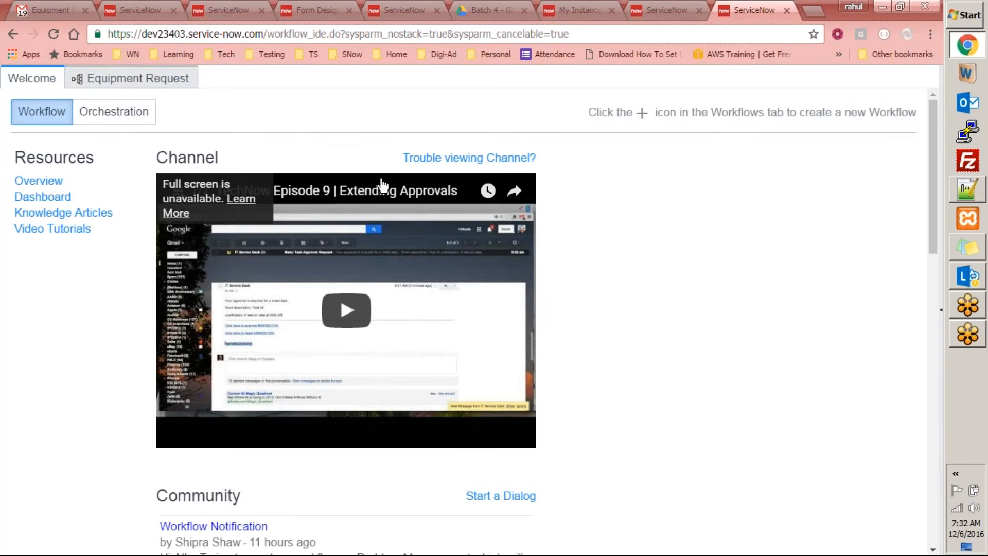
pyautogui.click(127, 83)
pyautogui.click(667, 10)
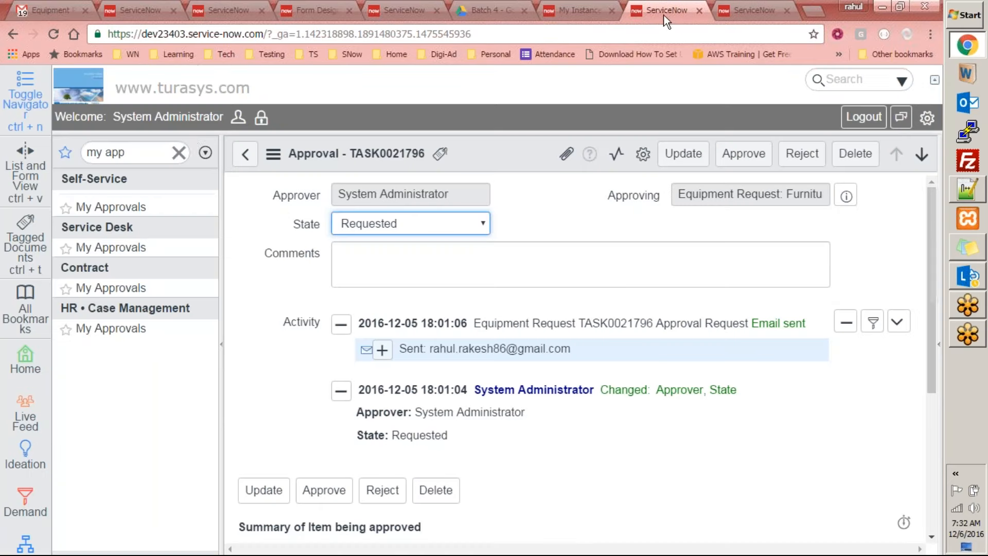
pyautogui.click(738, 11)
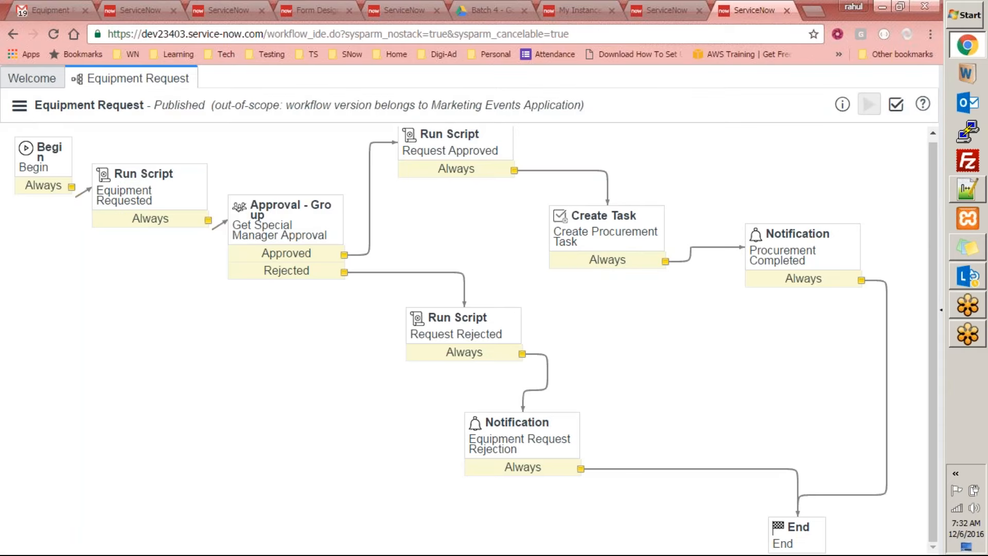
# - Show the workflow list beside the diagram and reload the Equipment Request workflow from it
pyautogui.click(19, 107)
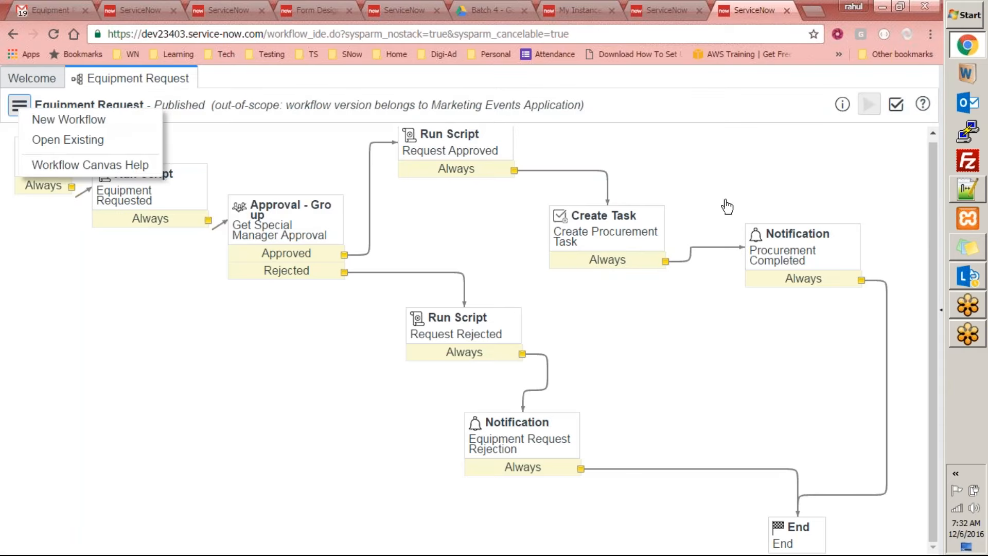
pyautogui.click(941, 316)
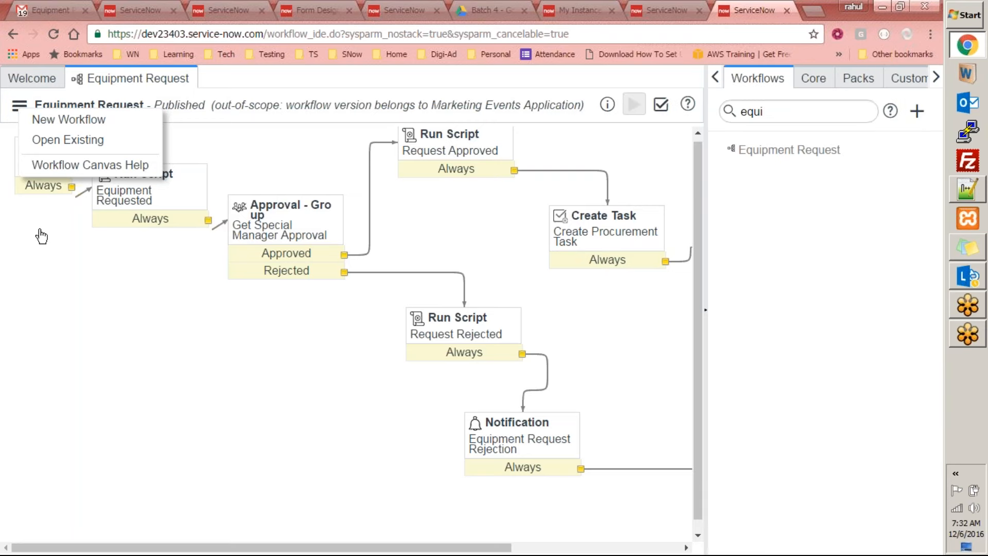
pyautogui.click(95, 283)
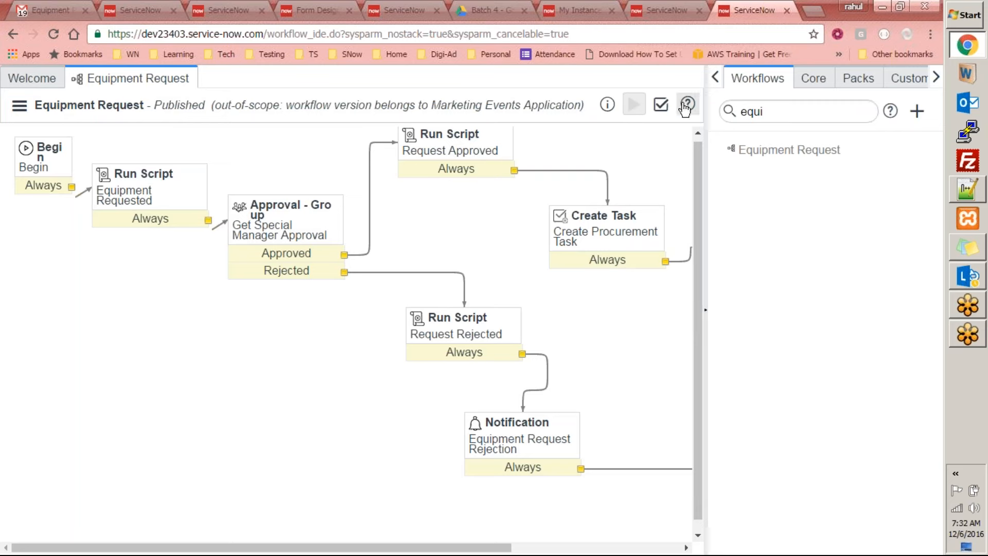
pyautogui.click(19, 105)
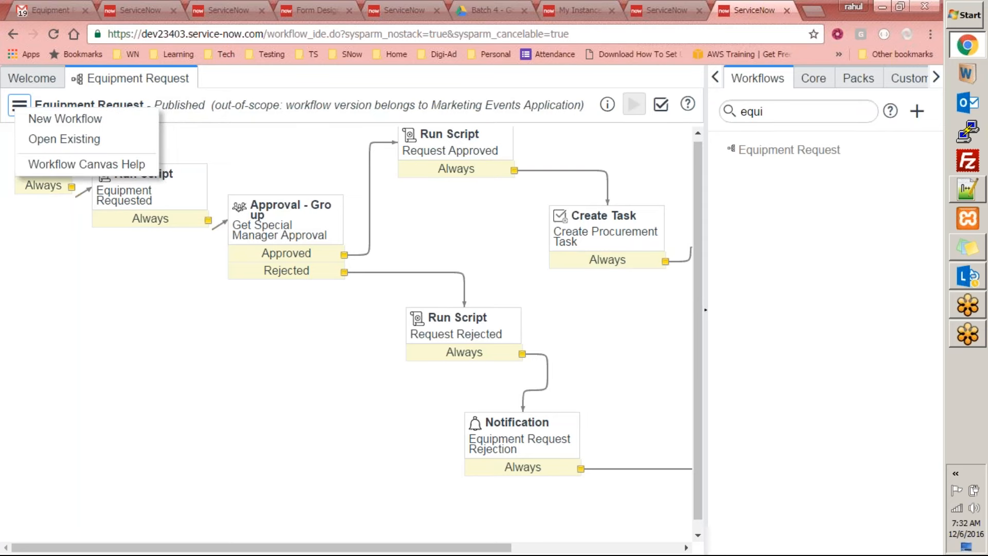
pyautogui.click(128, 261)
pyautogui.click(771, 155)
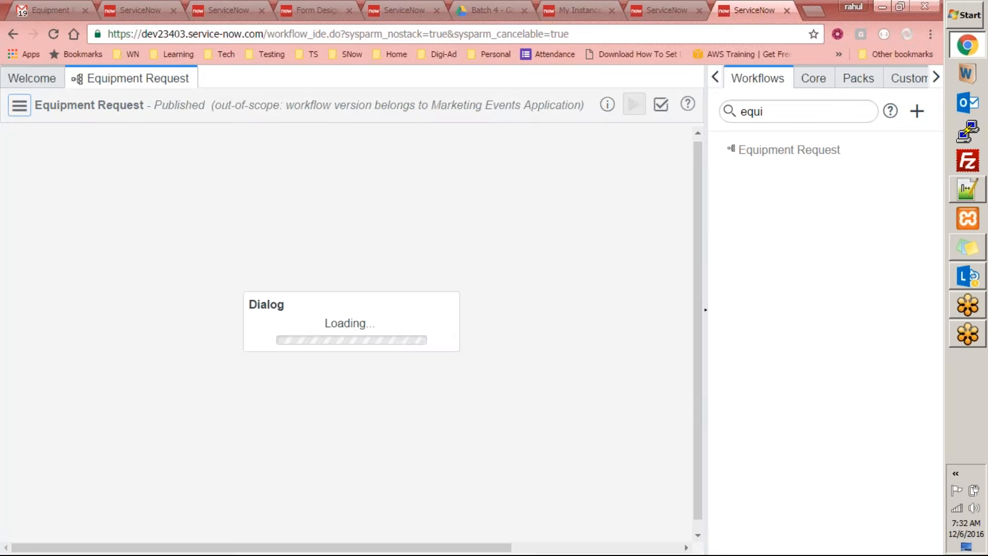
# - Clear the workflow list filter, then close the workflow editor after rechecking the workflow actions
pyautogui.click(776, 111)
pyautogui.press('BackSpace')
pyautogui.press('BackSpace')
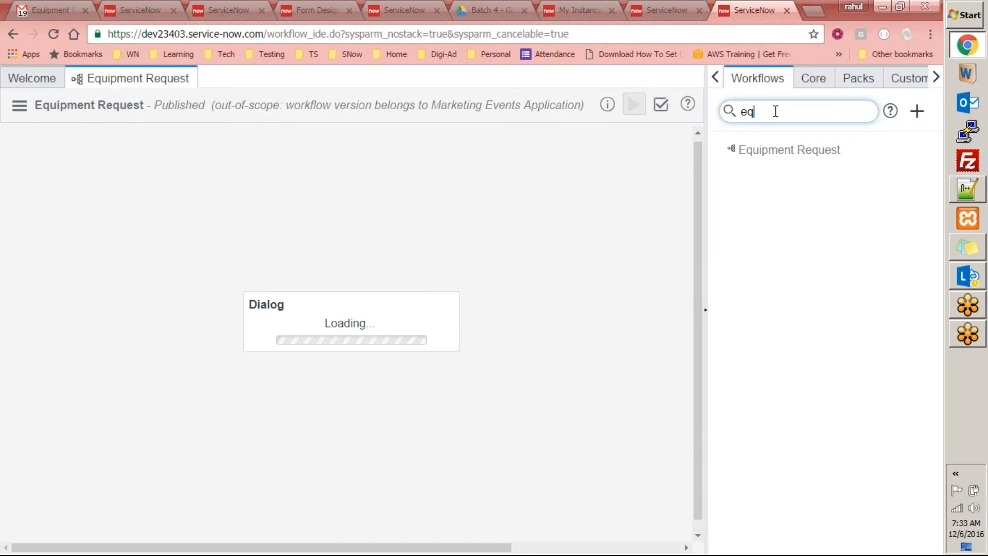
pyautogui.press('BackSpace')
pyautogui.press('BackSpace')
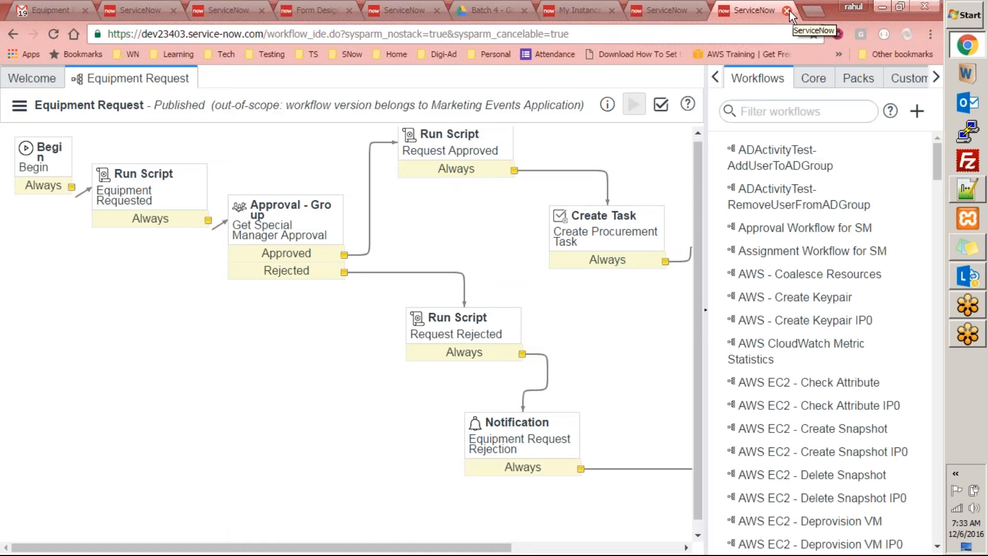
pyautogui.click(23, 110)
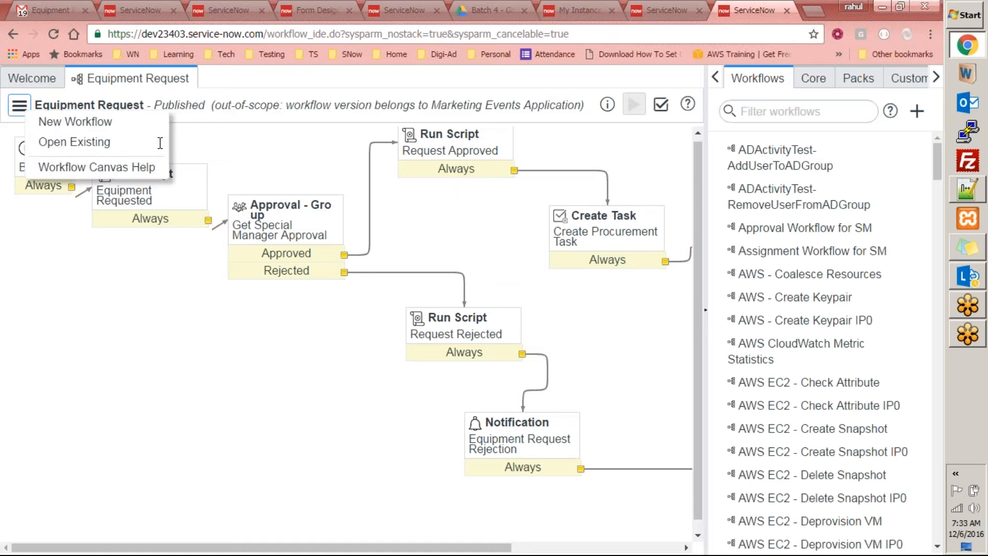
pyautogui.click(309, 91)
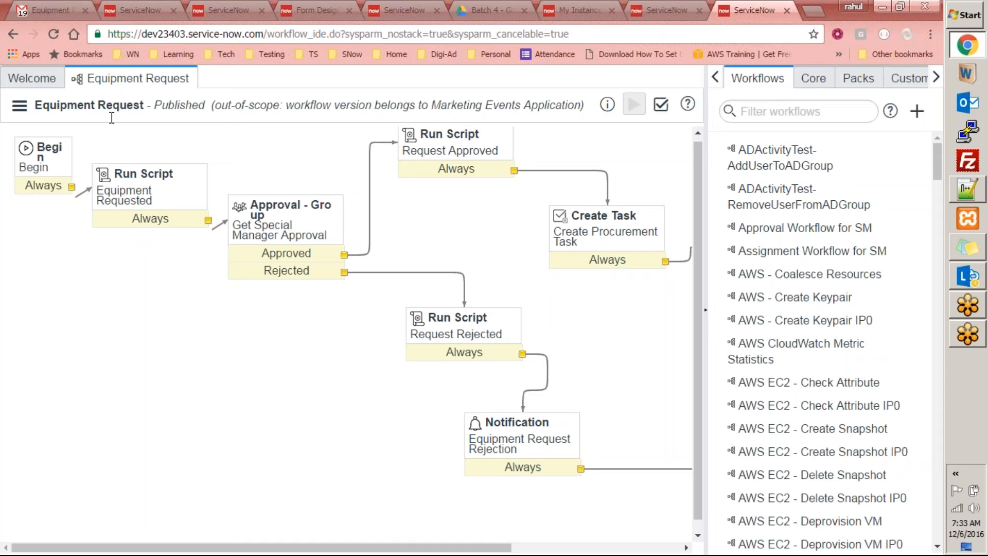
pyautogui.click(19, 107)
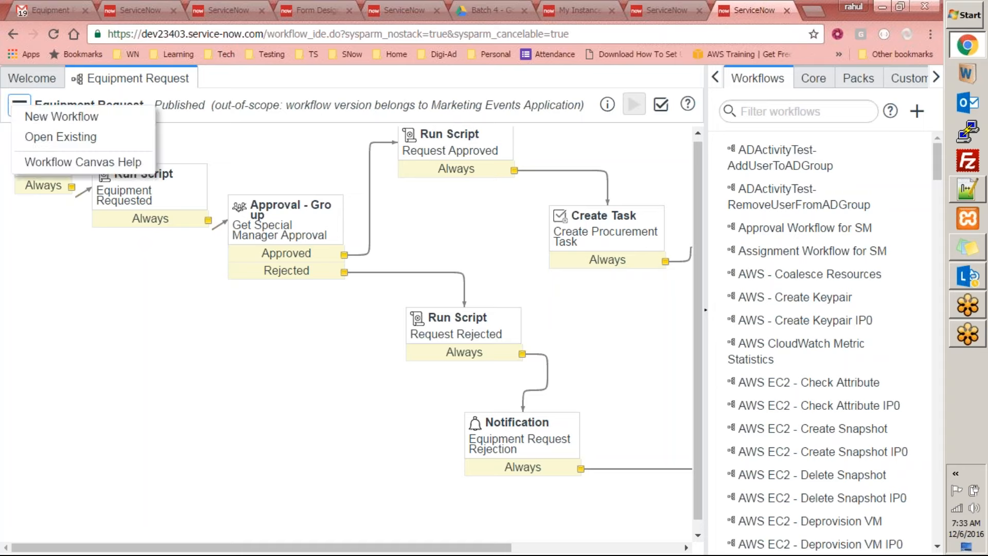
pyautogui.click(56, 139)
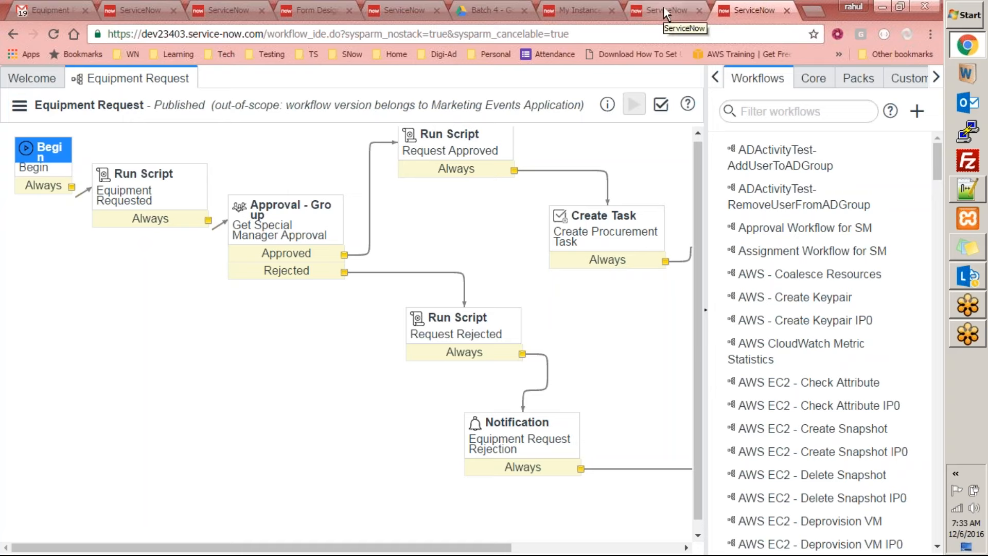
pyautogui.click(787, 10)
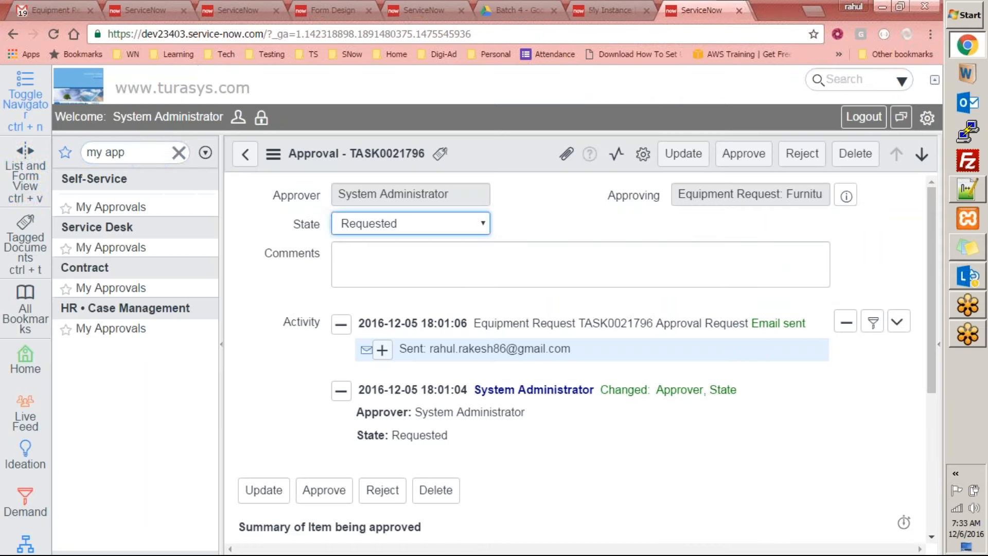
# - Filter the navigator by "workflow" and open the Workflow Editor listed under Workflow
pyautogui.click(94, 151)
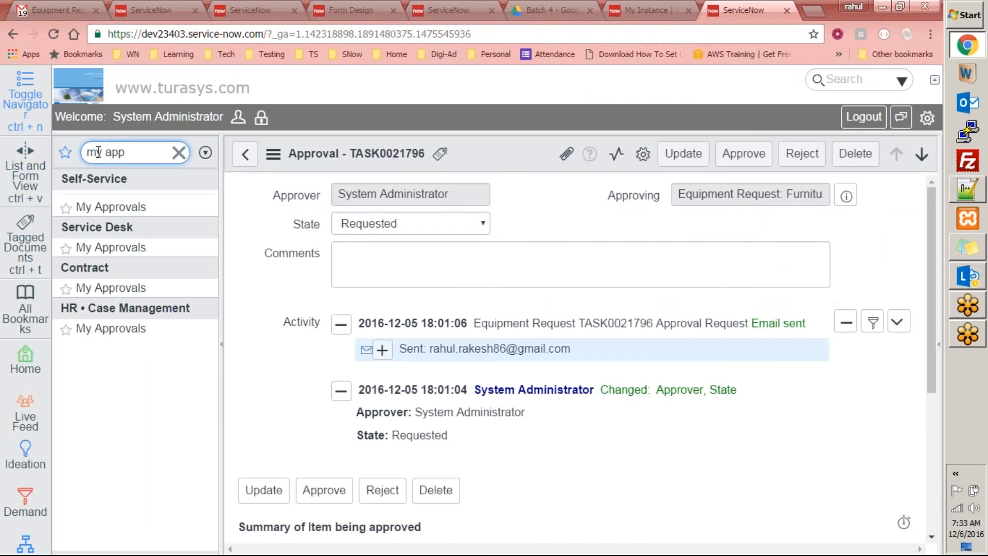
pyautogui.hotkey('ctrl', 'a')
pyautogui.write('w')
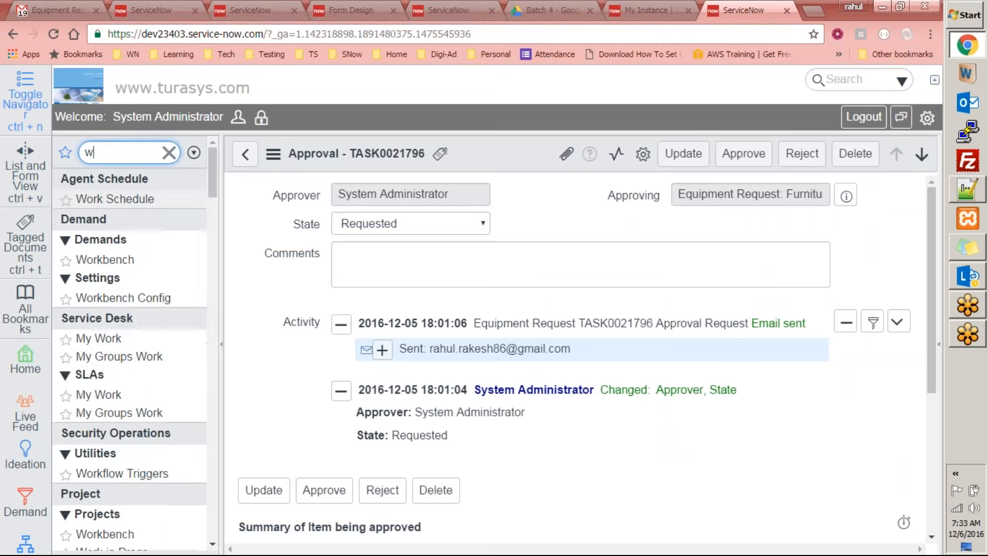
pyautogui.write('orkflow')
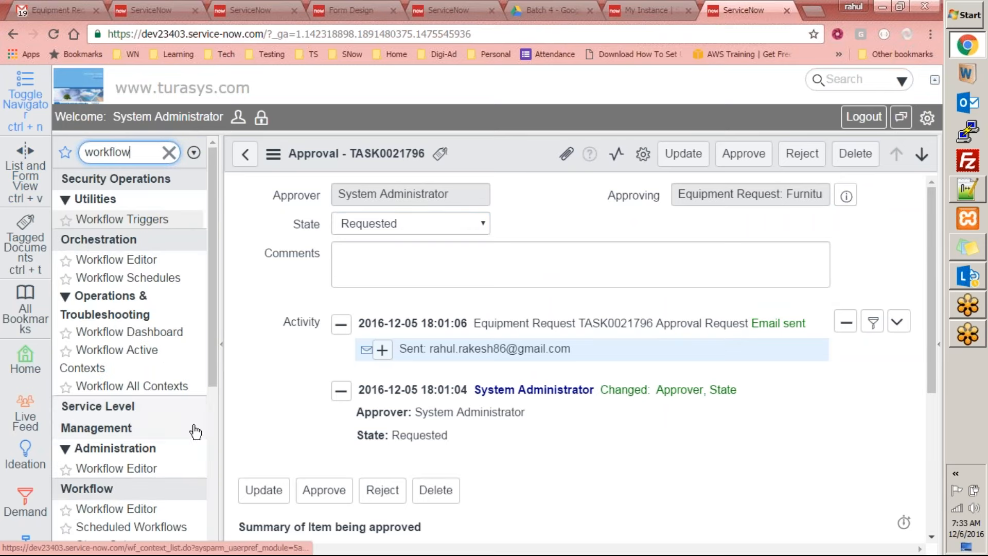
pyautogui.scroll(-3, 214, 341)
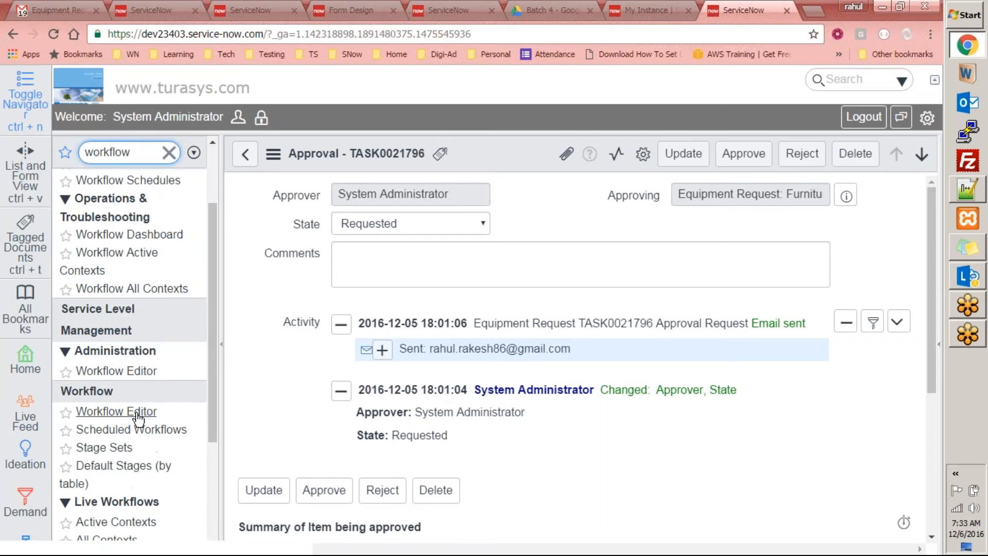
pyautogui.click(148, 413)
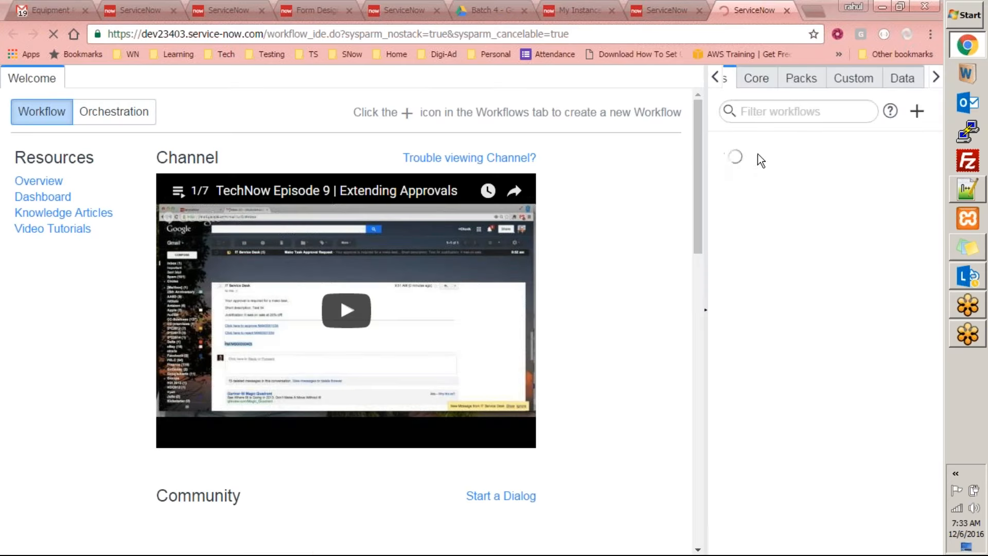
# - Filter the workflow list by "equip" and open the Equipment Request workflow
pyautogui.click(822, 112)
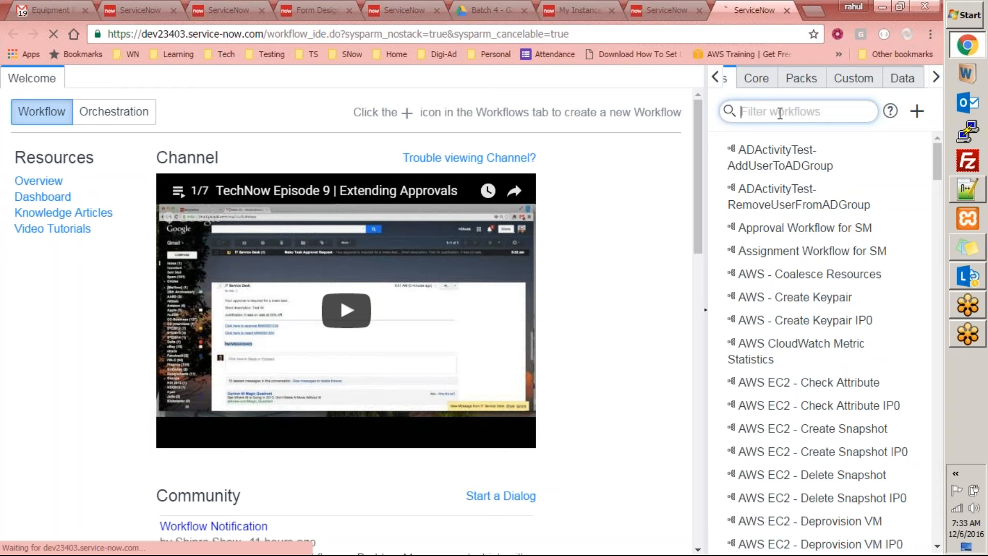
pyautogui.write('eqe')
pyautogui.press('BackSpace')
pyautogui.write('uip')
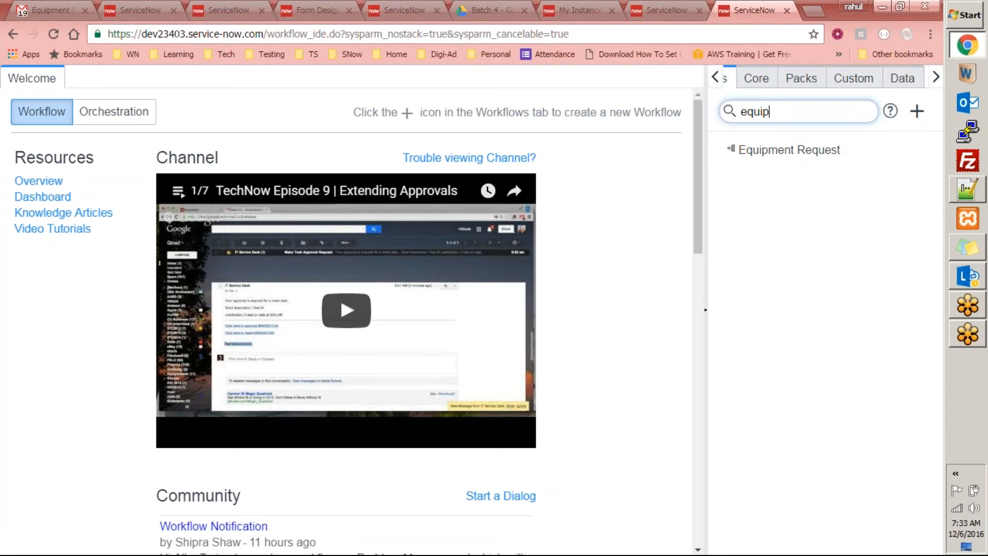
pyautogui.click(757, 149)
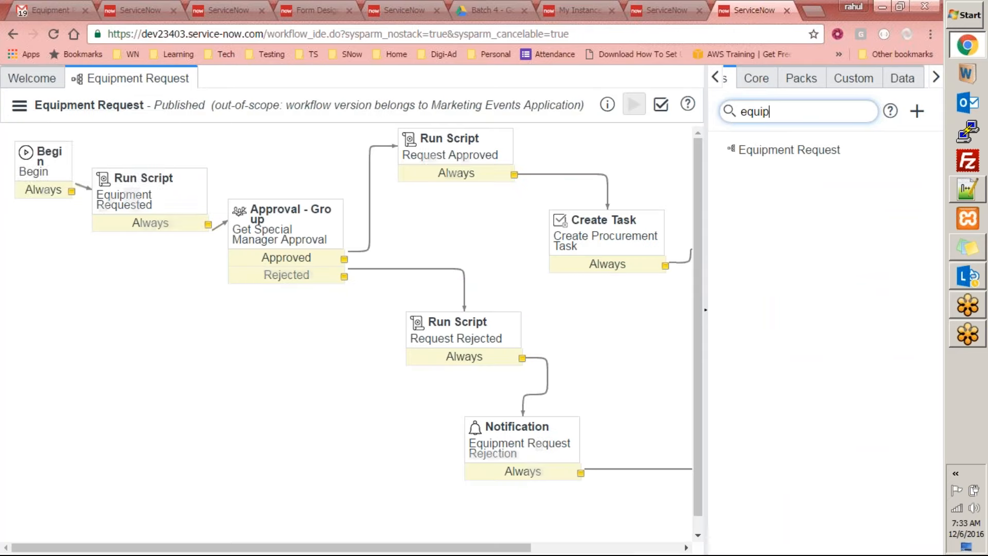
# - Check which actions are available for the Equipment Request workflow and show the core activities beside the diagram
pyautogui.click(20, 108)
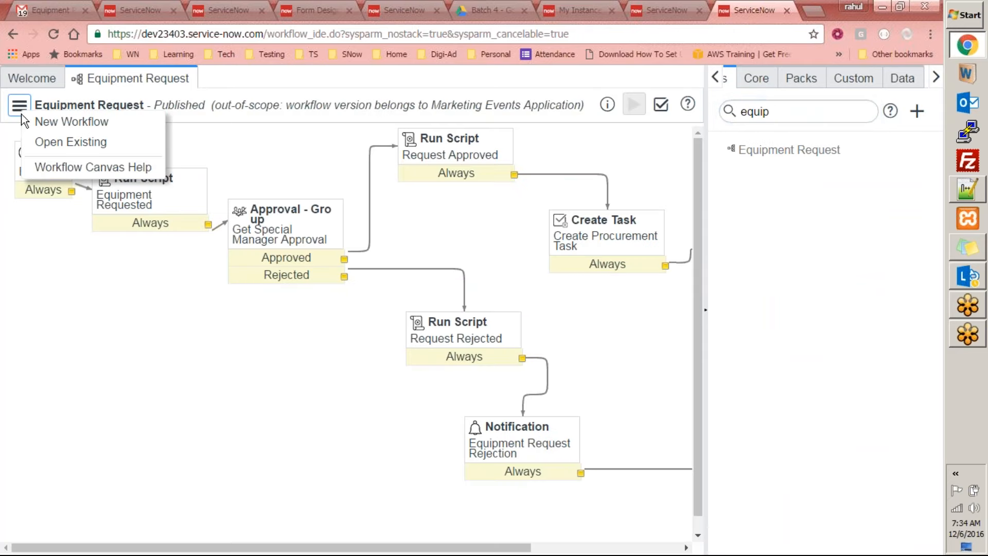
pyautogui.click(605, 150)
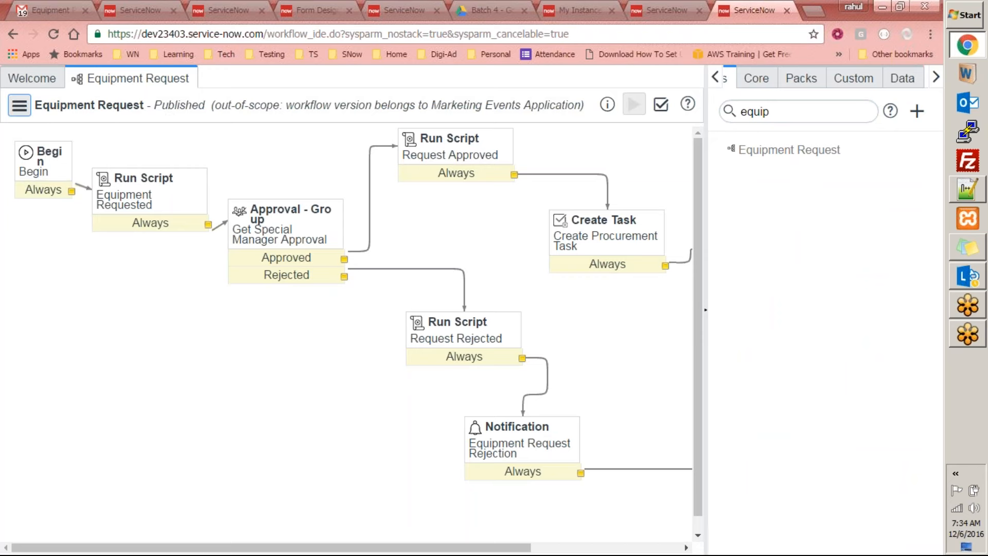
pyautogui.click(21, 108)
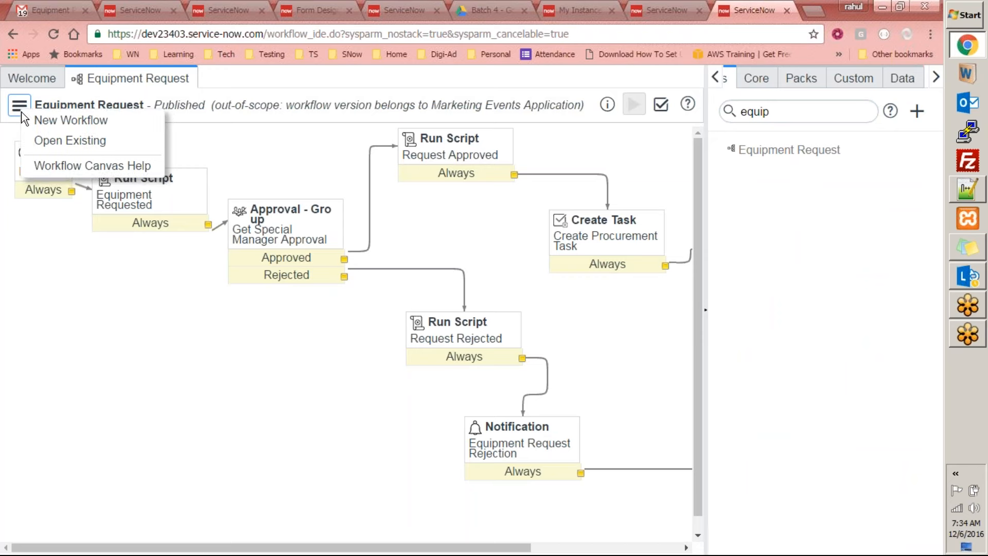
pyautogui.click(662, 111)
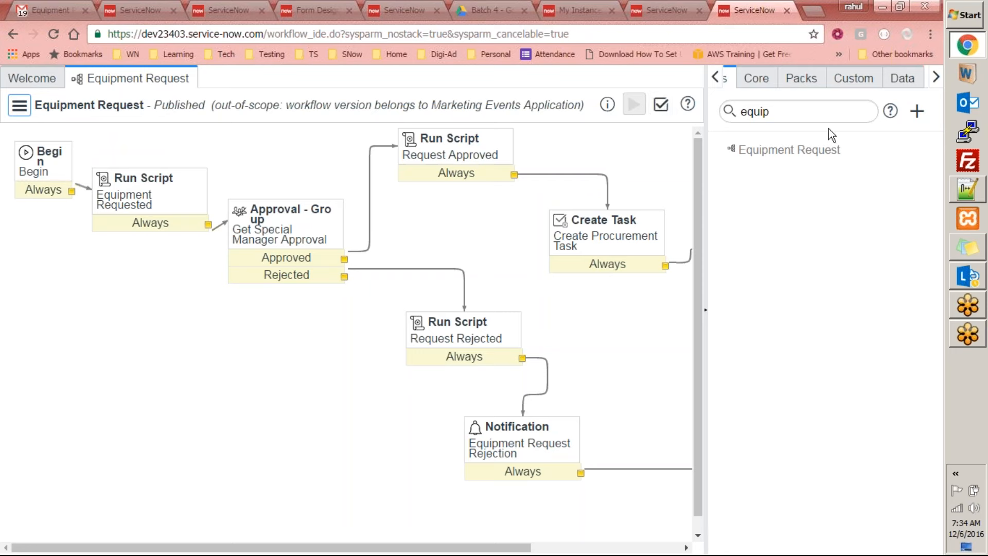
pyautogui.click(759, 80)
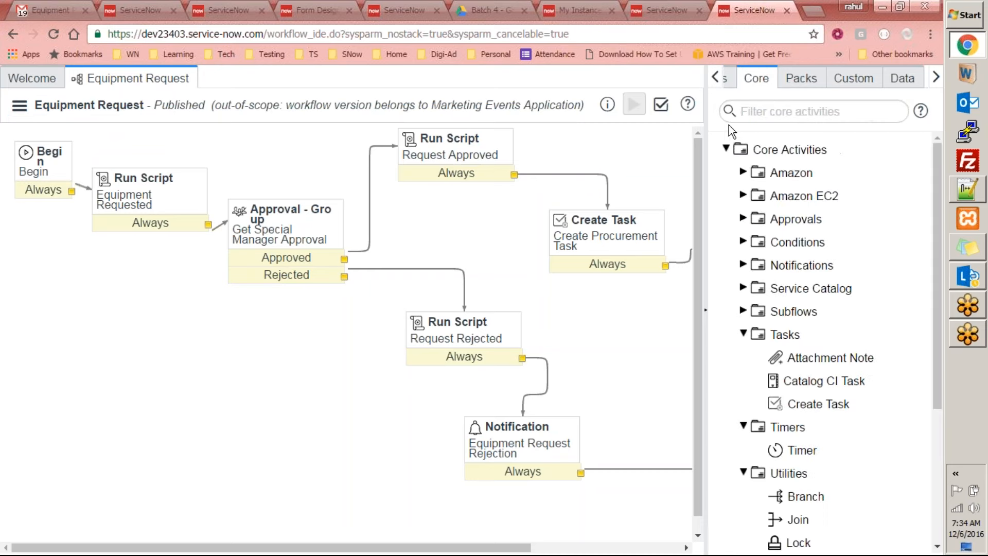
pyautogui.click(21, 106)
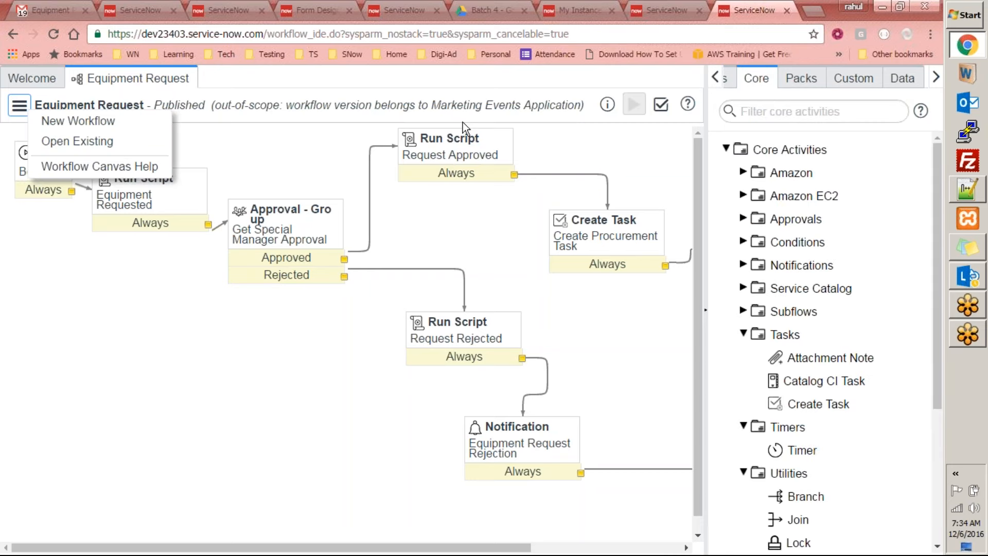
# - Validate the Equipment Request workflow and close the validation report
pyautogui.click(661, 105)
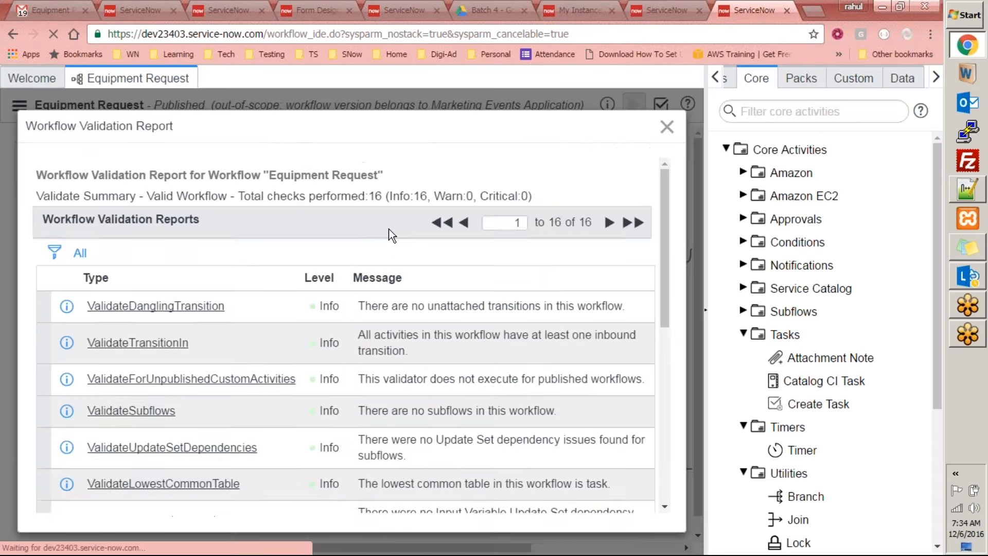
pyautogui.click(667, 126)
pyautogui.moveTo(697, 222)
pyautogui.mouseDown()
pyautogui.moveTo(696, 328)
pyautogui.moveTo(697, 204)
pyautogui.mouseUp()
# - Browse the list of existing workflow versions and close it without opening one
pyautogui.click(19, 105)
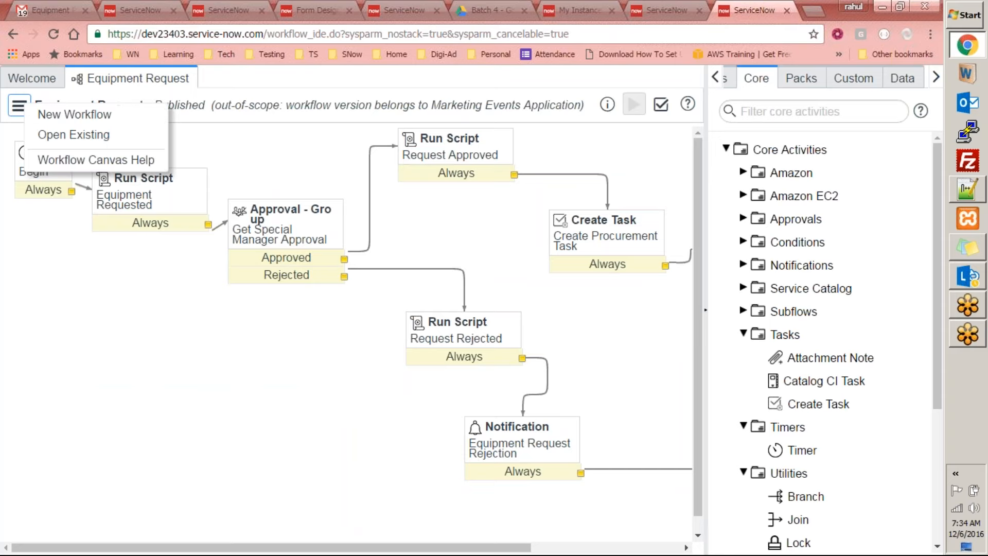
pyautogui.click(82, 134)
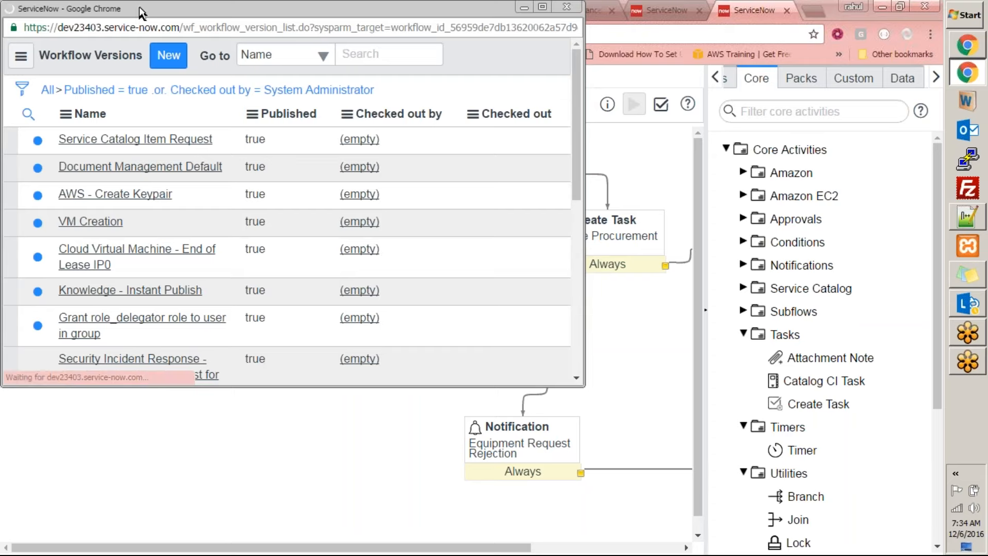
pyautogui.moveTo(104, 6); pyautogui.dragTo(315, 135)
pyautogui.scroll(-10, 521, 283)
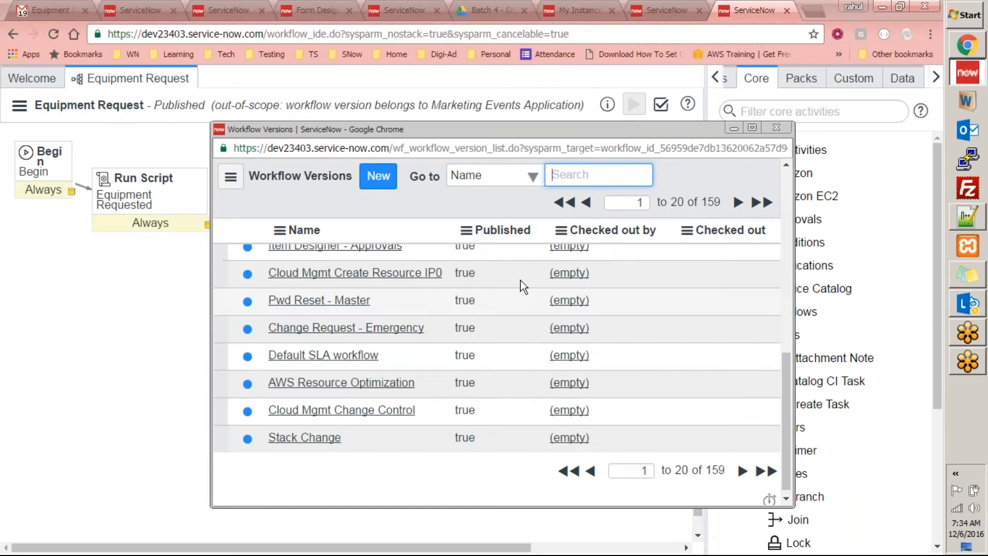
pyautogui.scroll(9, 520, 282)
pyautogui.click(785, 125)
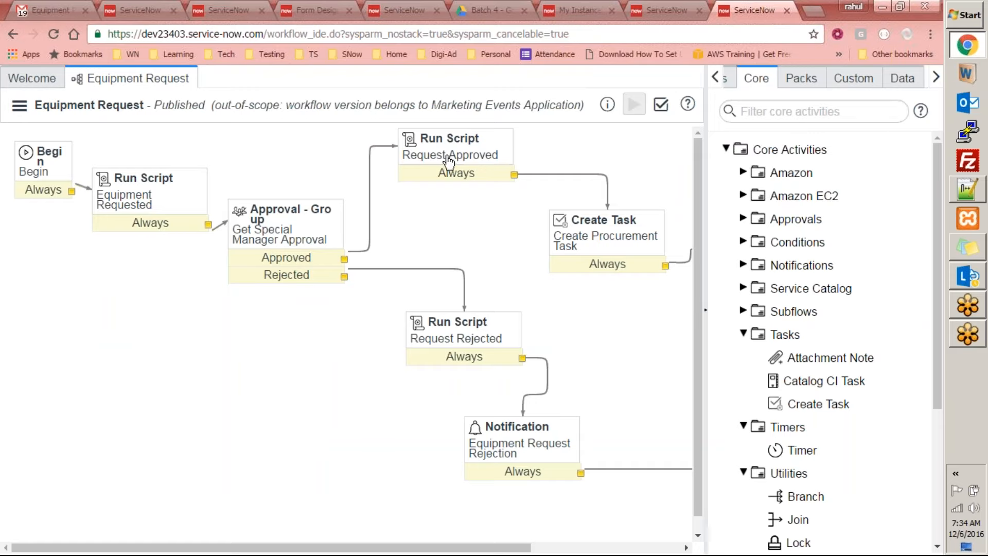
# - Close the workflow editor and set the current application to Marketing Events Application in the system settings
pyautogui.click(786, 13)
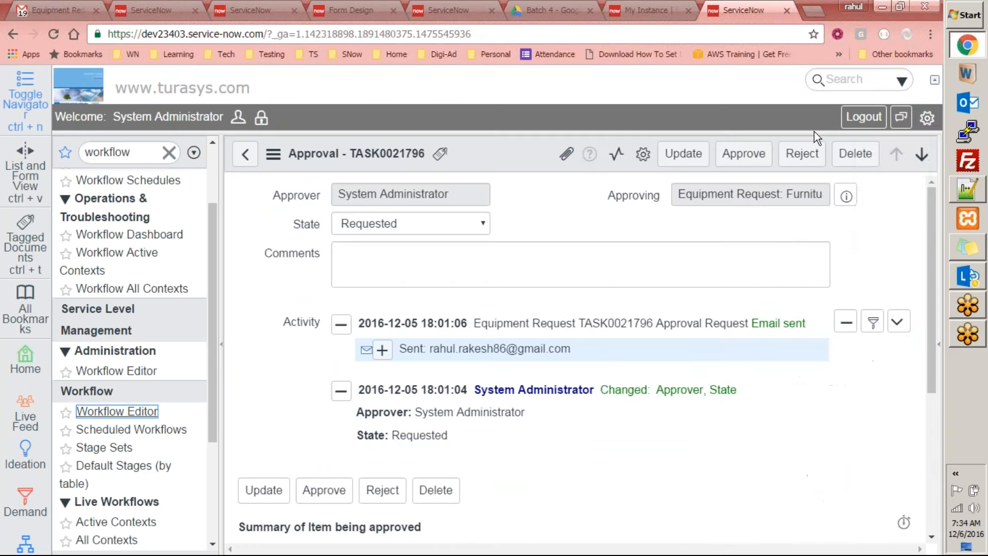
pyautogui.click(926, 120)
pyautogui.moveTo(923, 279); pyautogui.dragTo(922, 414)
pyautogui.click(795, 414)
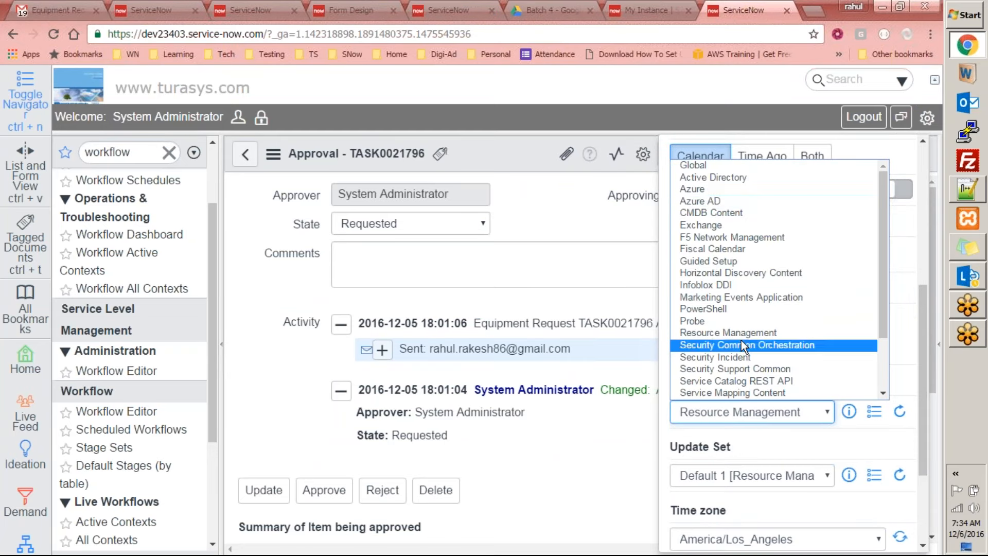
pyautogui.click(739, 297)
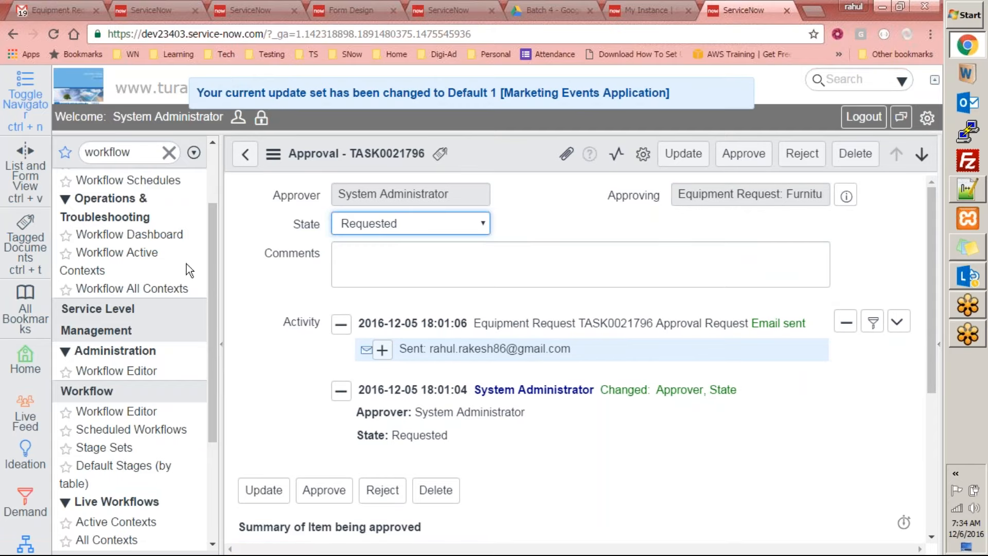
# - Open the Workflow Editor again, filter the workflows by "equip" and open the Equipment Request workflow
pyautogui.click(116, 412)
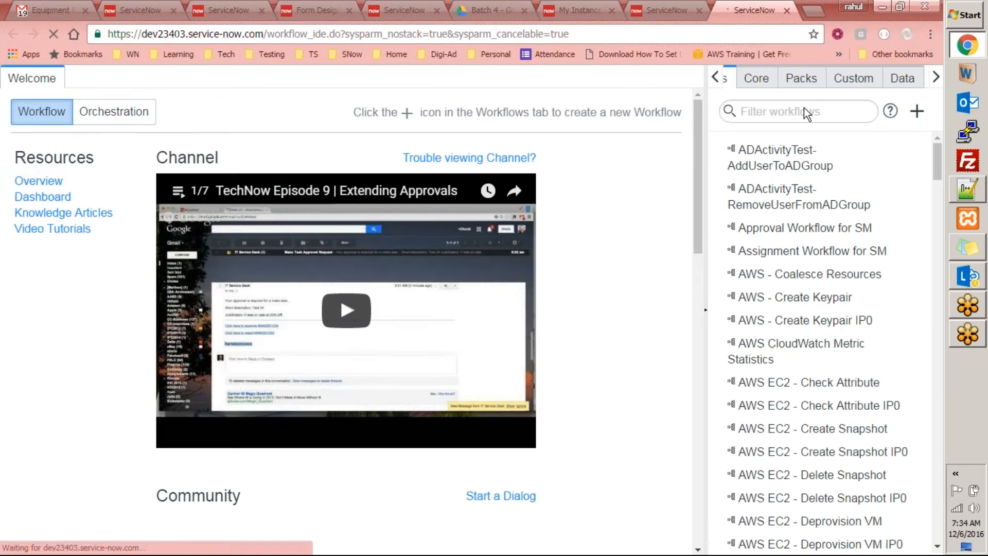
pyautogui.click(805, 110)
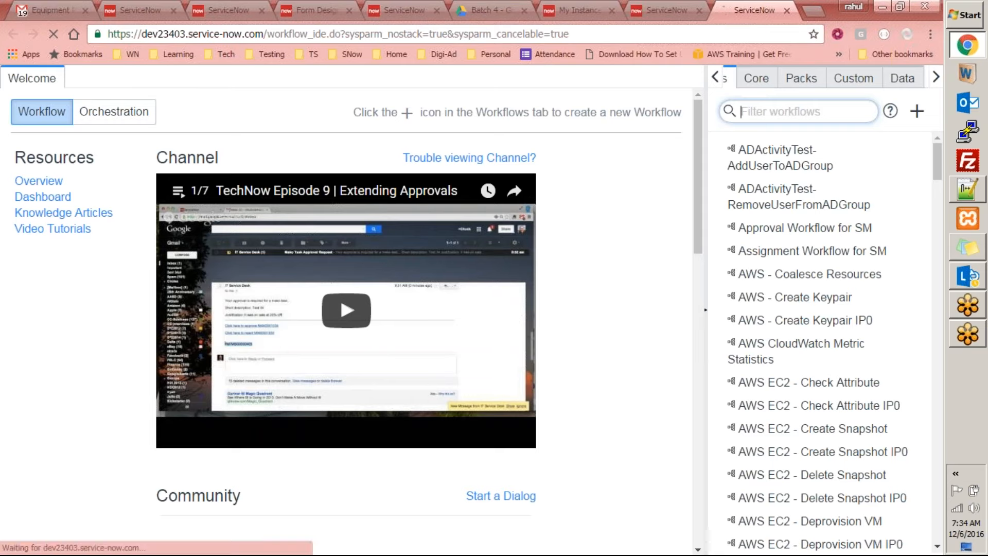
pyautogui.write('eq')
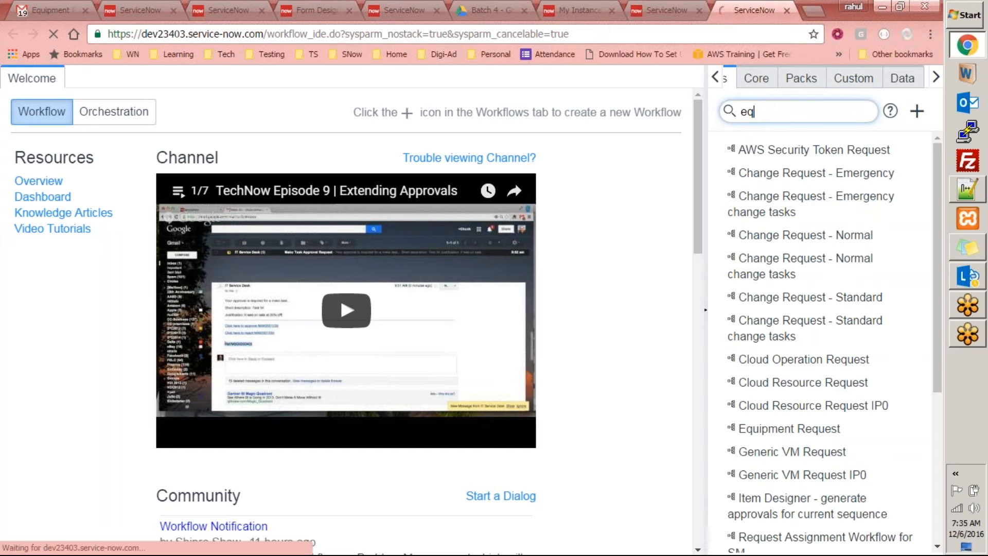
pyautogui.write('uip')
pyautogui.click(787, 150)
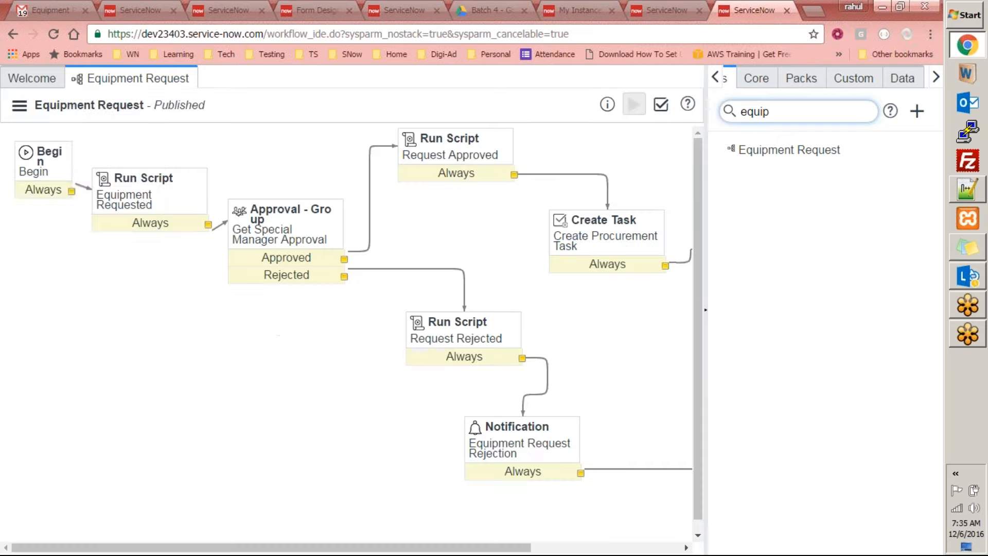
# - Open the properties of the Equipment Request workflow
pyautogui.click(19, 105)
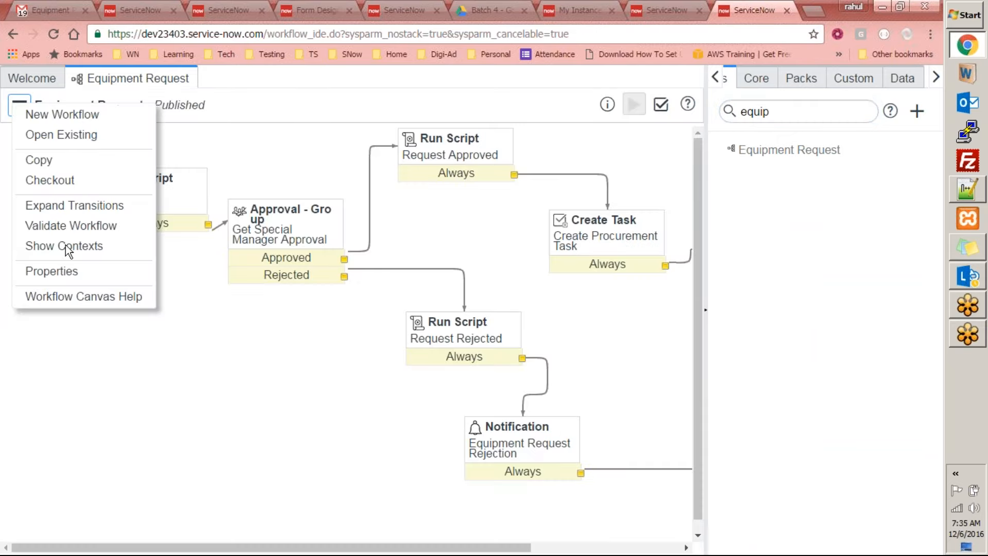
pyautogui.click(60, 272)
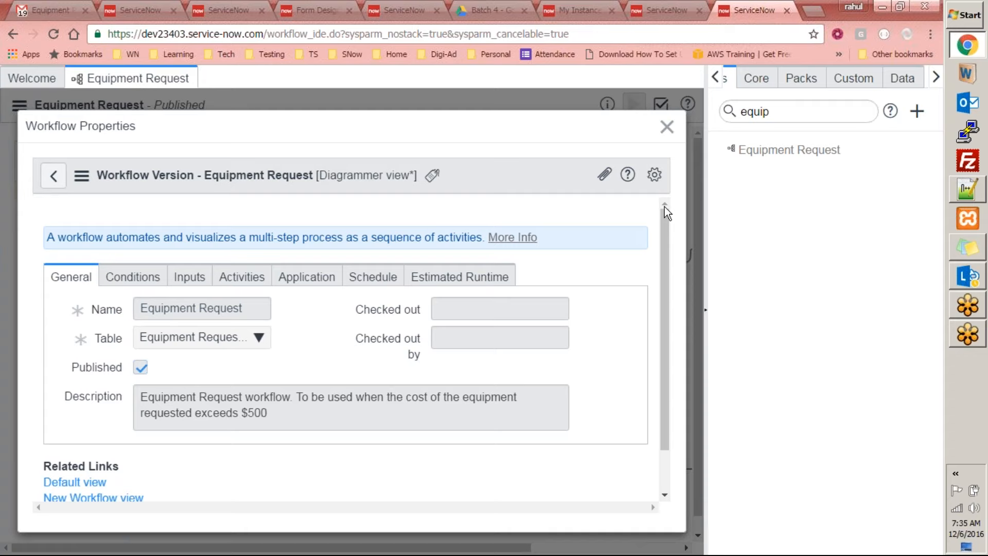
# - Switch to Notepad++ and replace all notes in the "new 18" file with "Equipment Request Workflow"
pyautogui.click(952, 198)
pyautogui.click(492, 251)
pyautogui.hotkey('ctrl', 'a')
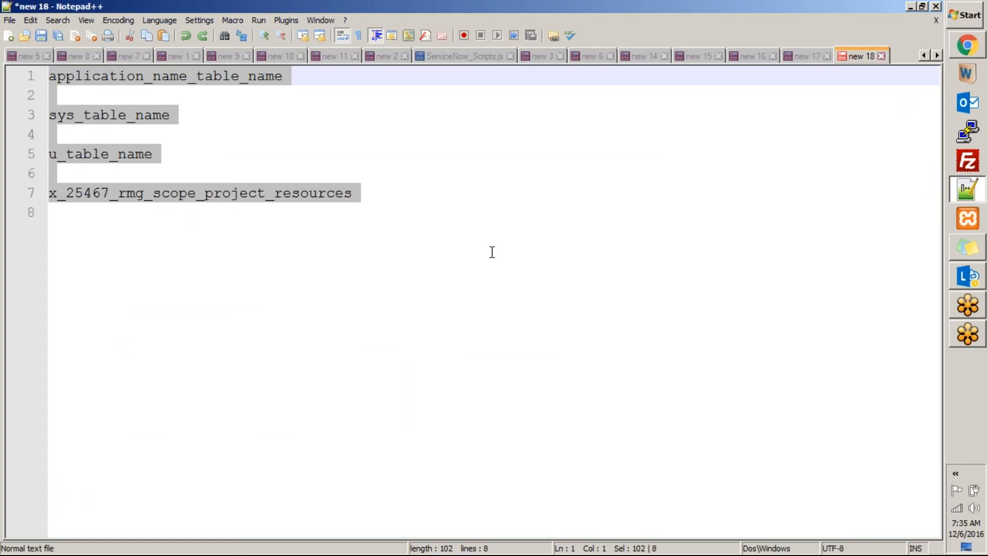
pyautogui.hotkey('ctrl', 'x')
pyautogui.write('Wo')
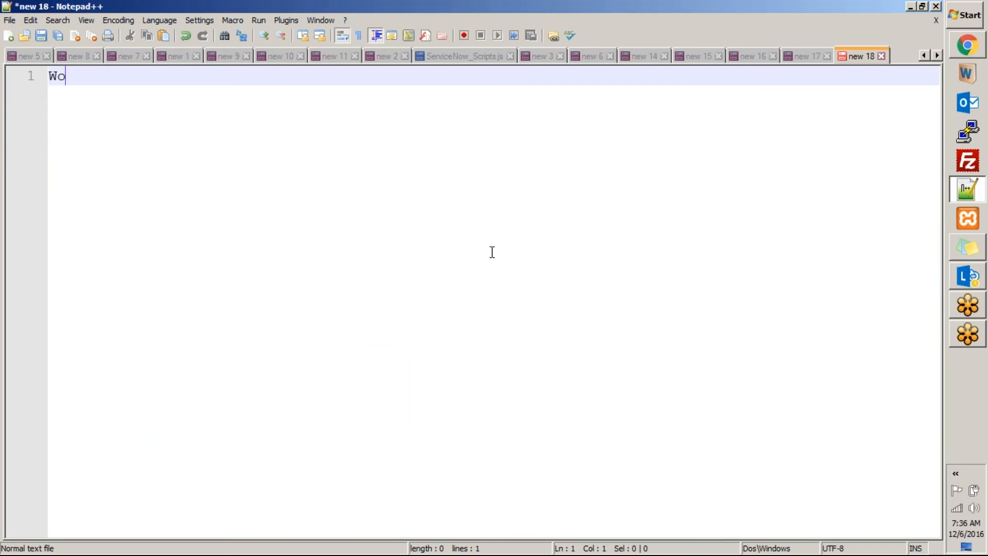
pyautogui.write('rkflow')
pyautogui.press('Home')
pyautogui.write('Equipment Request')
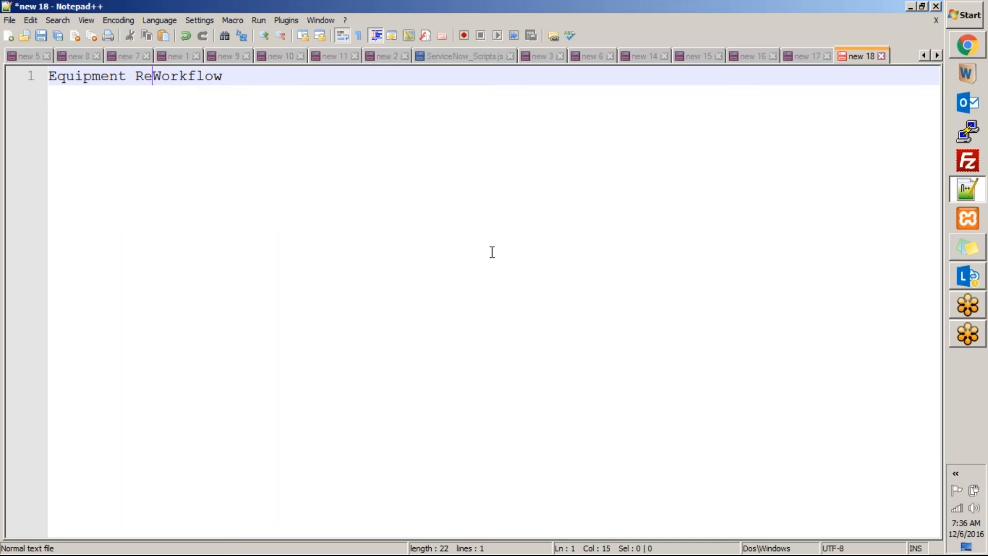
# - Insert "<- " in front of "Equipment Request Workflow"
pyautogui.press('End')
pyautogui.press('Home')
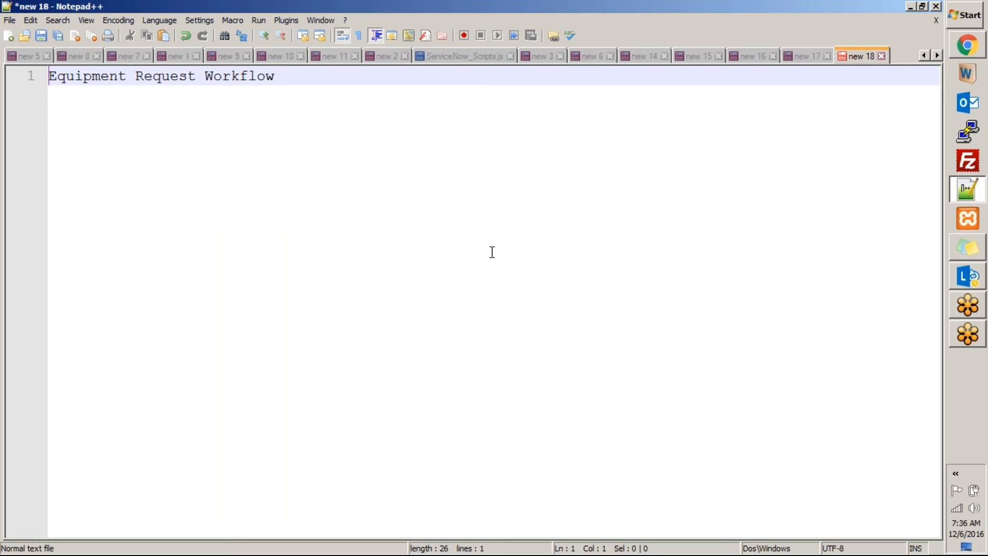
pyautogui.write('<-')
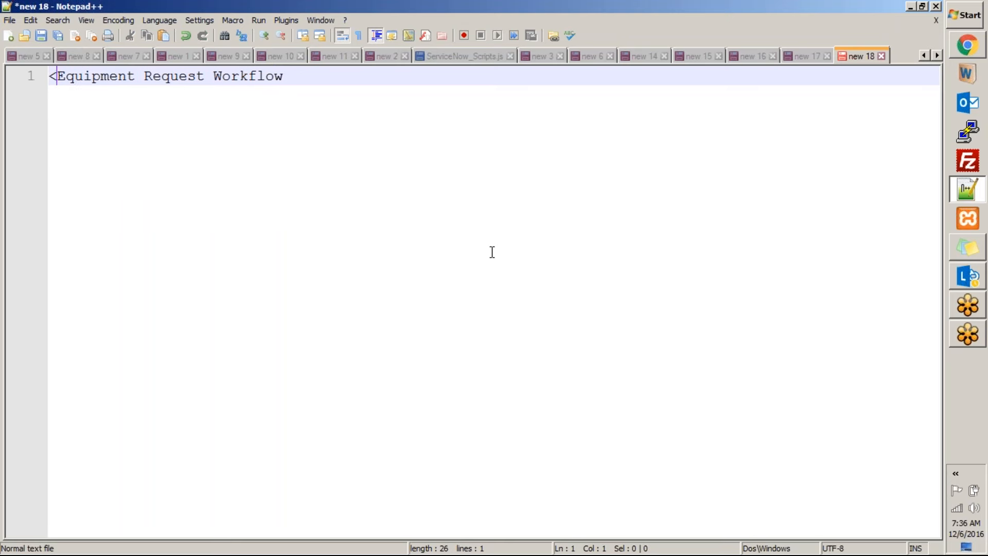
pyautogui.press('Home')
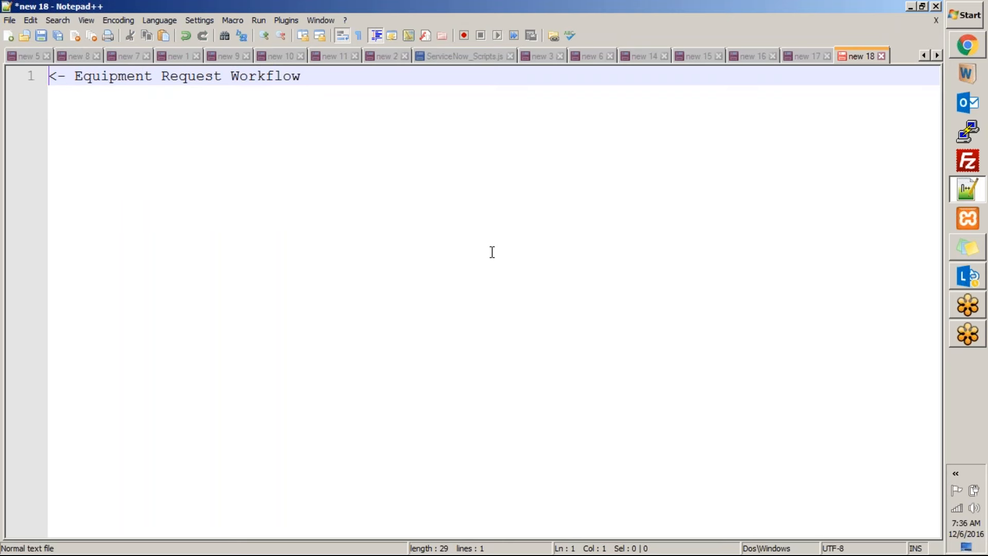
pyautogui.write('E')
pyautogui.press('BackSpace')
pyautogui.write('E')
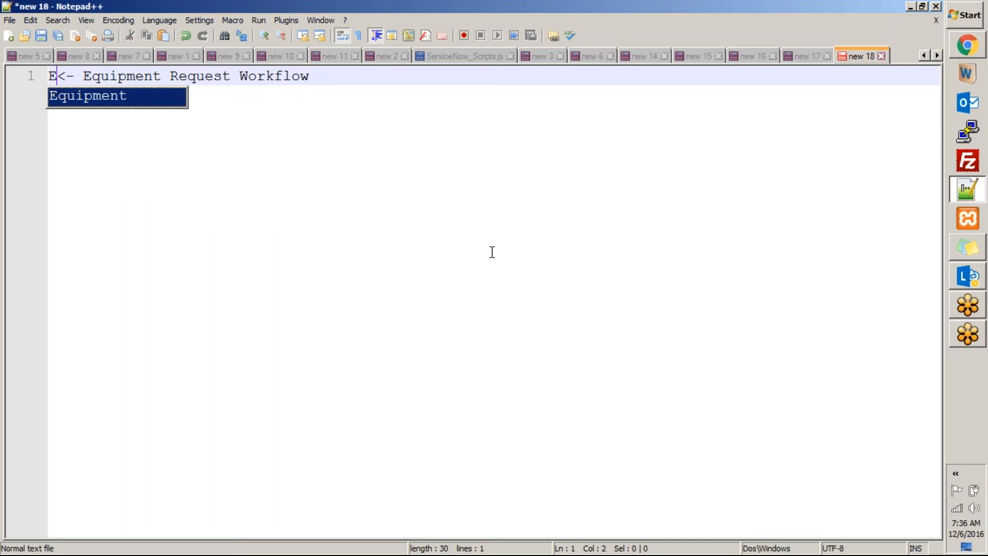
pyautogui.press('BackSpace')
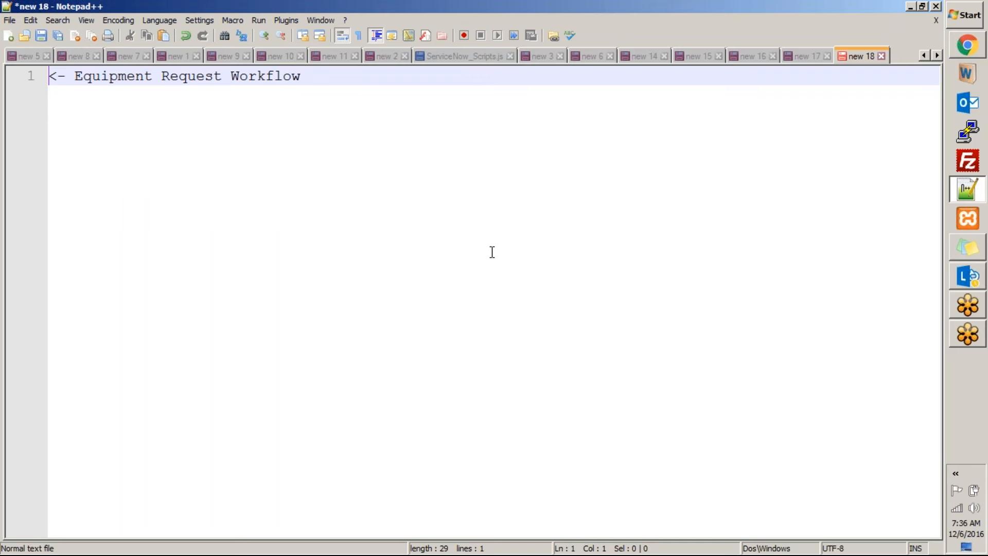
pyautogui.write('Q')
pyautogui.press('BackSpace')
# - Insert "<- Equipment Request Application" at the beginning of the line, ahead of the workflow entry
pyautogui.write('E')
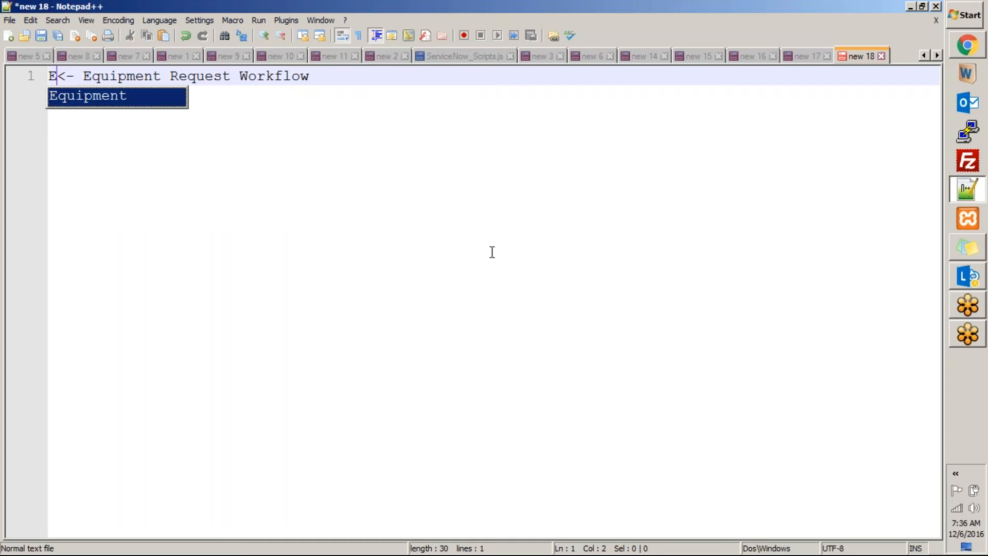
pyautogui.press('Return')
pyautogui.write('Req')
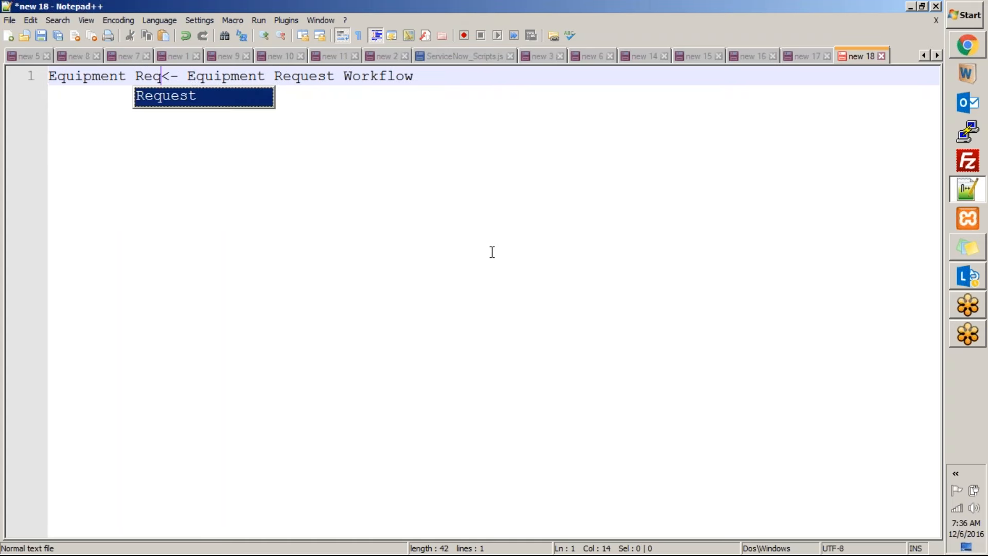
pyautogui.press('Return')
pyautogui.write('Application')
pyautogui.press('Home')
pyautogui.write('<-')
pyautogui.press('Home')
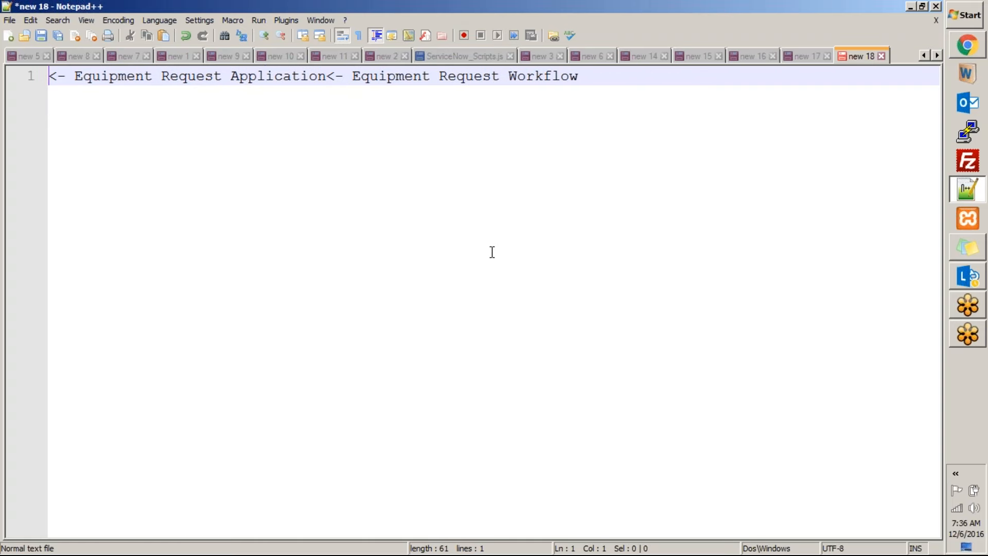
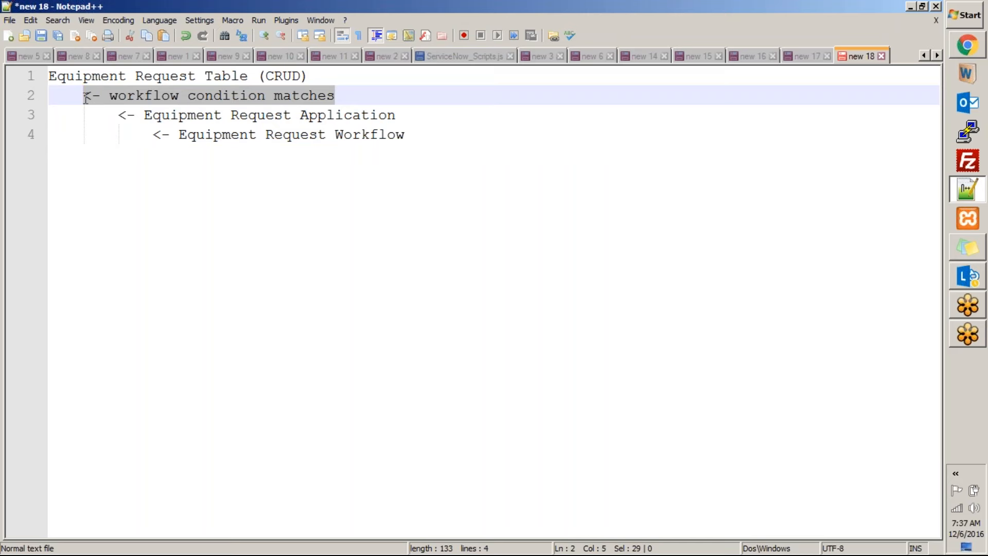
# - Highlight "(CRUD)" in the Equipment Request Table line and place the cursor at the end of that line
pyautogui.click(337, 95)
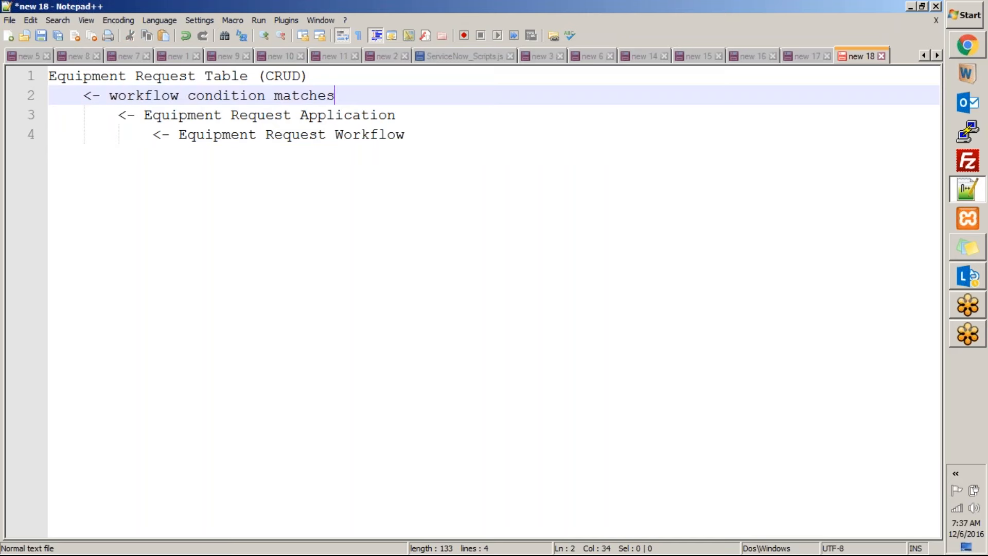
pyautogui.moveTo(322, 81); pyautogui.dragTo(262, 80)
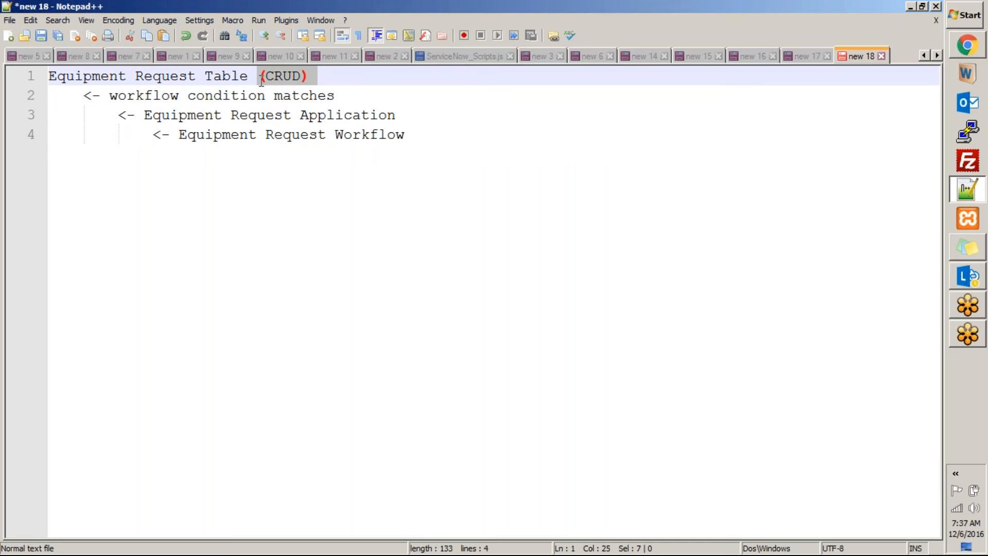
pyautogui.tripleClick(295, 78)
pyautogui.click(321, 78)
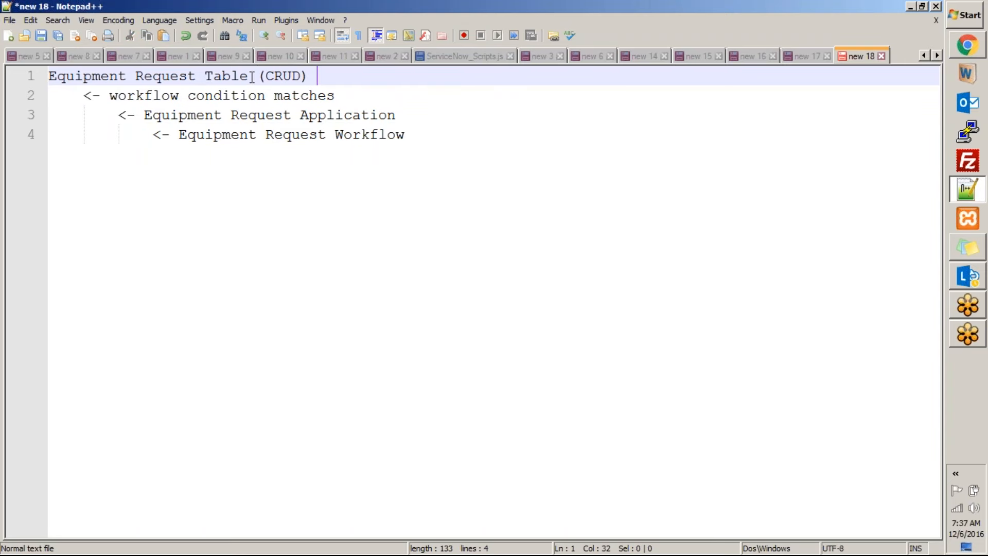
# - Highlight the "workflow condition matches" line, followed by the Equipment Request Application and Equipment Request Workflow lines
pyautogui.moveTo(347, 94); pyautogui.dragTo(79, 96)
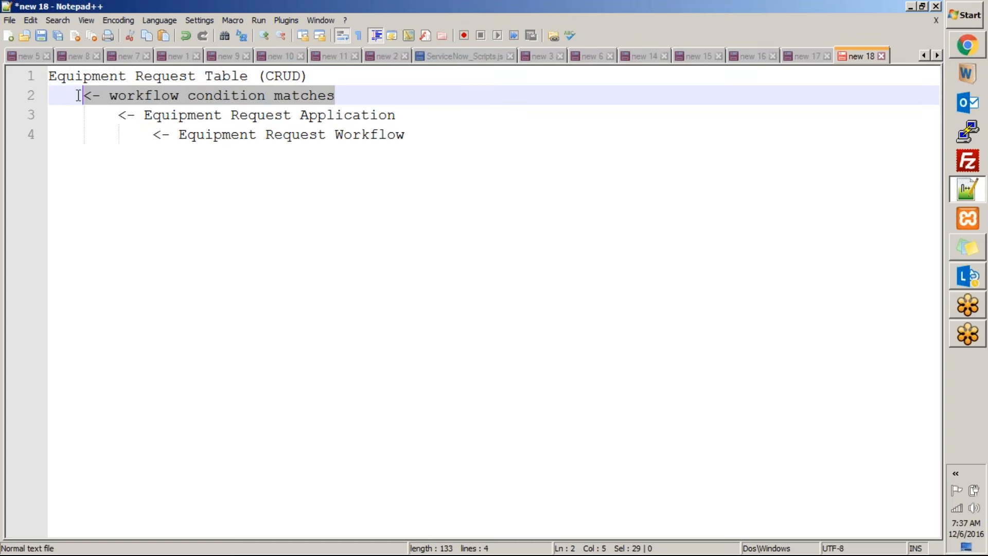
pyautogui.click(345, 96)
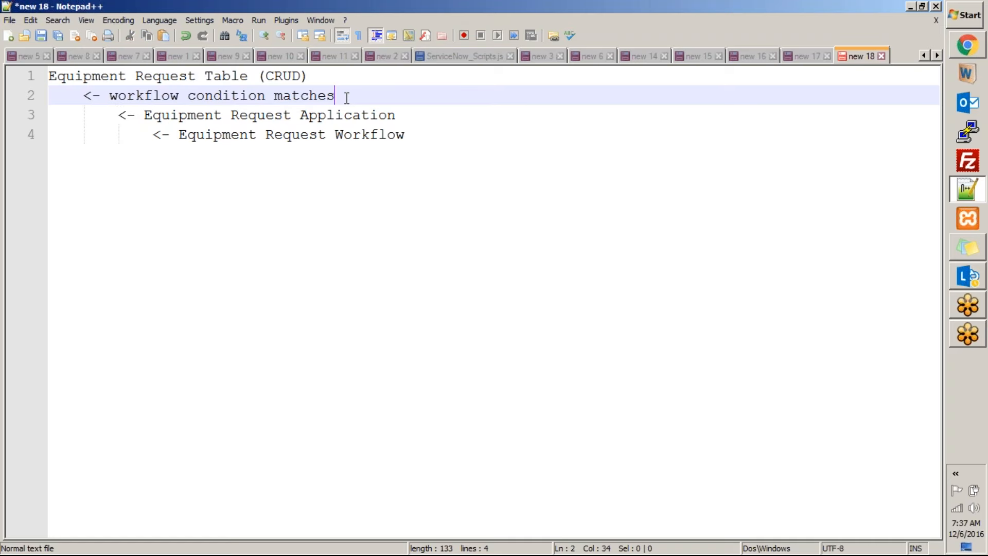
pyautogui.moveTo(120, 114); pyautogui.dragTo(419, 139)
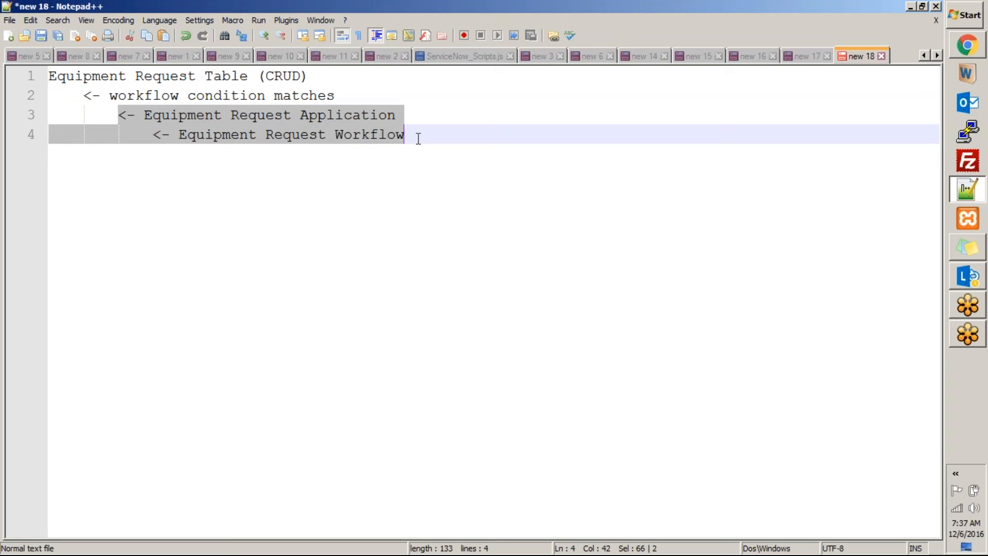
pyautogui.click(344, 97)
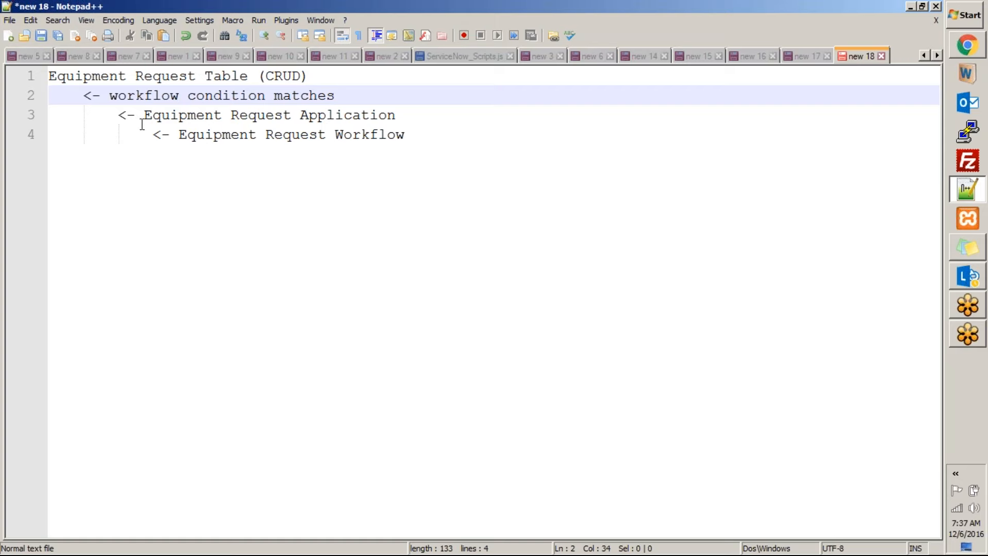
pyautogui.click(423, 136)
# - Switch to ServiceNow in Chrome, filter the navigator by "marke" and view the Equipment Requests list under Marketing Event
pyautogui.hotkey('alt', 'Tab')
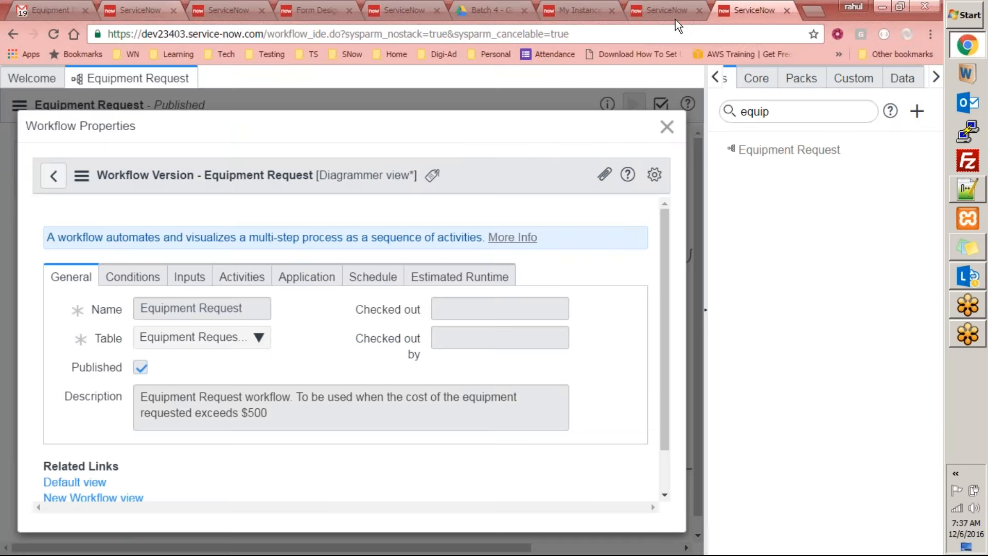
pyautogui.click(664, 11)
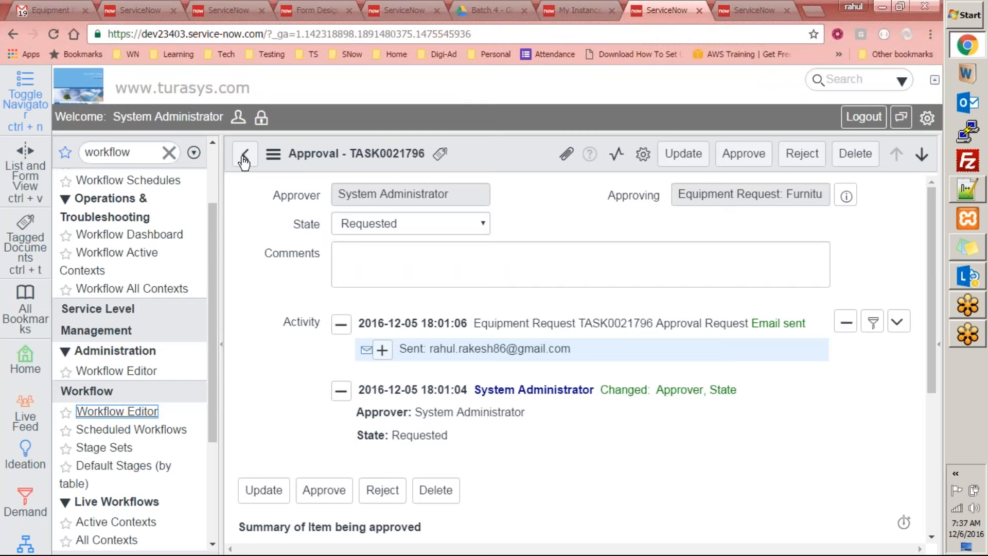
pyautogui.click(144, 150)
pyautogui.write('marke')
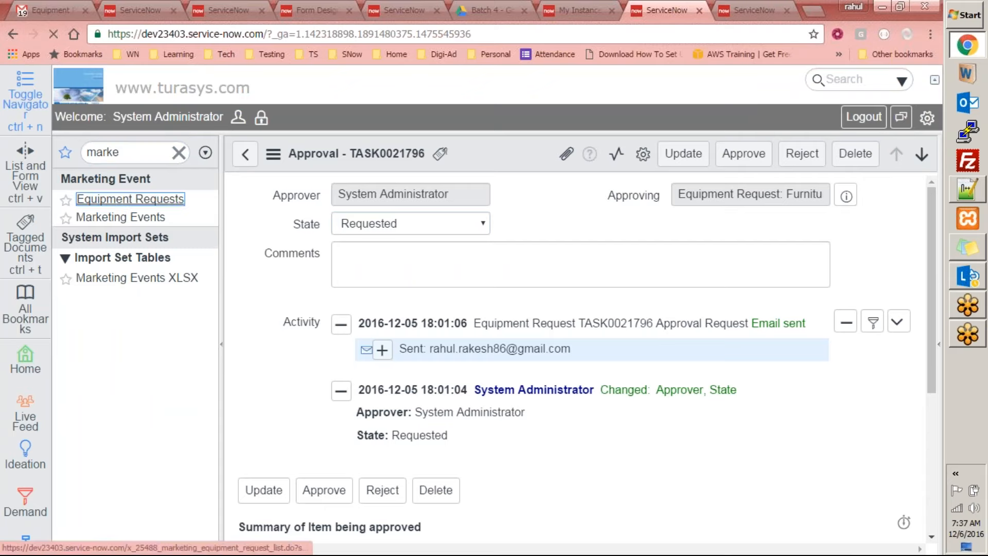
pyautogui.click(146, 200)
pyautogui.scroll(-3, 746, 291)
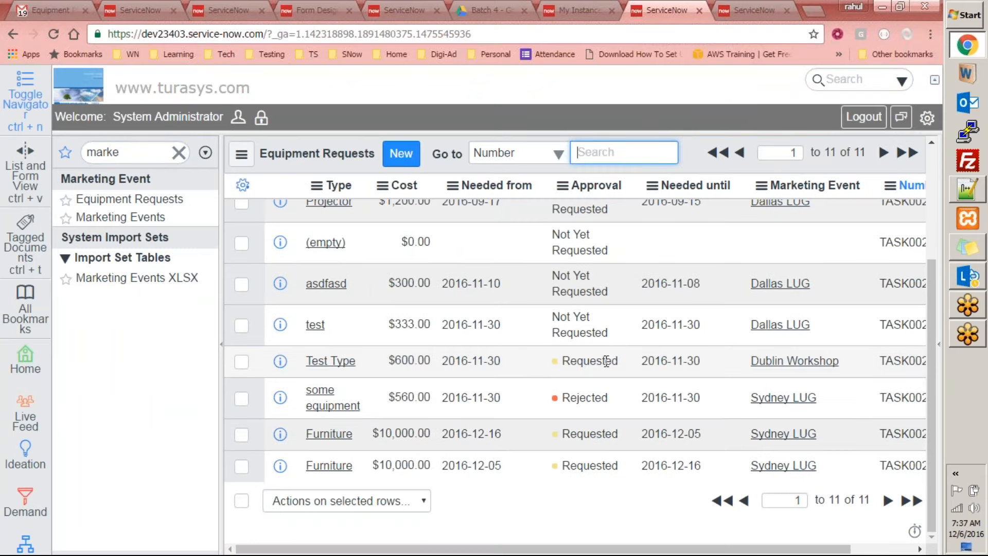
# - Close the Workflow Properties to view the Equipment Request diagram, and return to examine the records in the Equipment Requests list
pyautogui.click(753, 10)
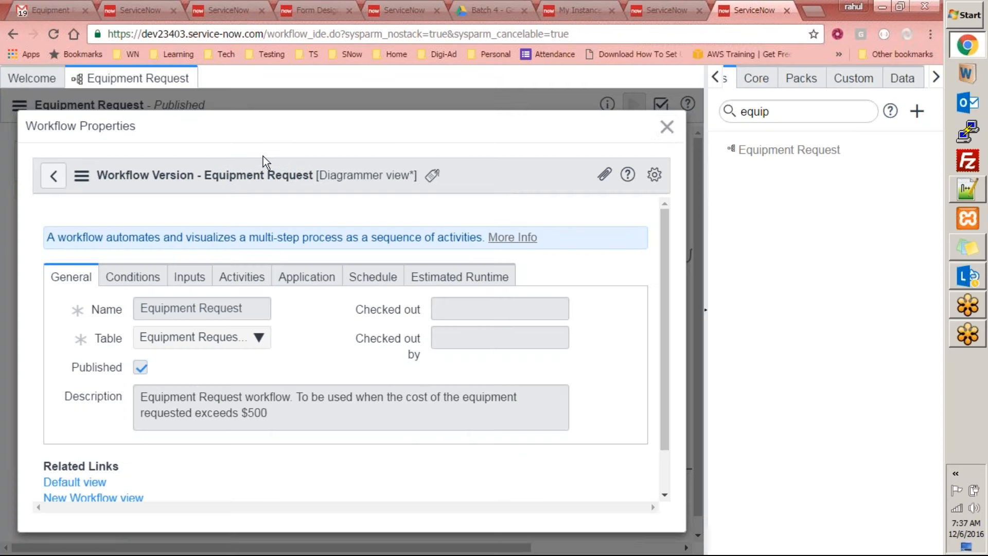
pyautogui.click(667, 127)
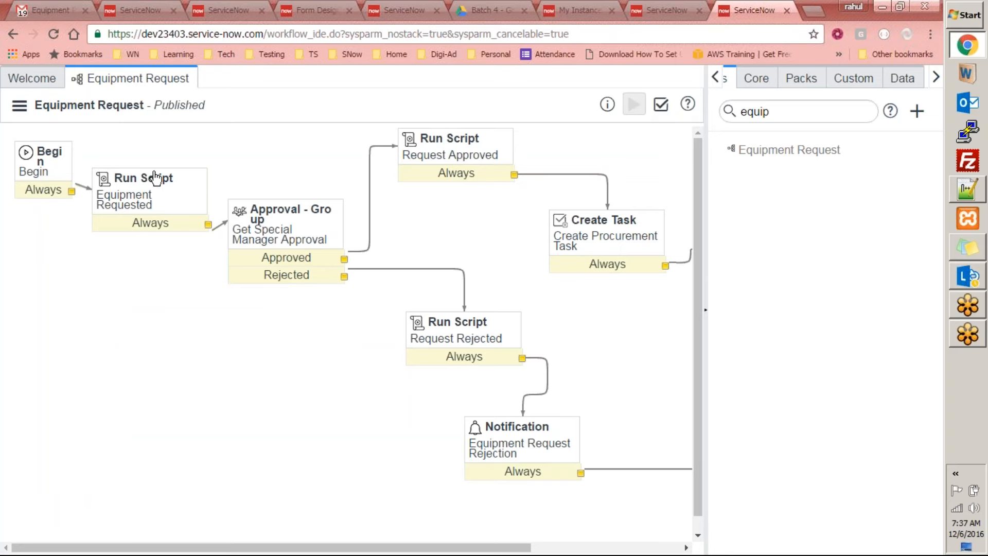
pyautogui.click(658, 9)
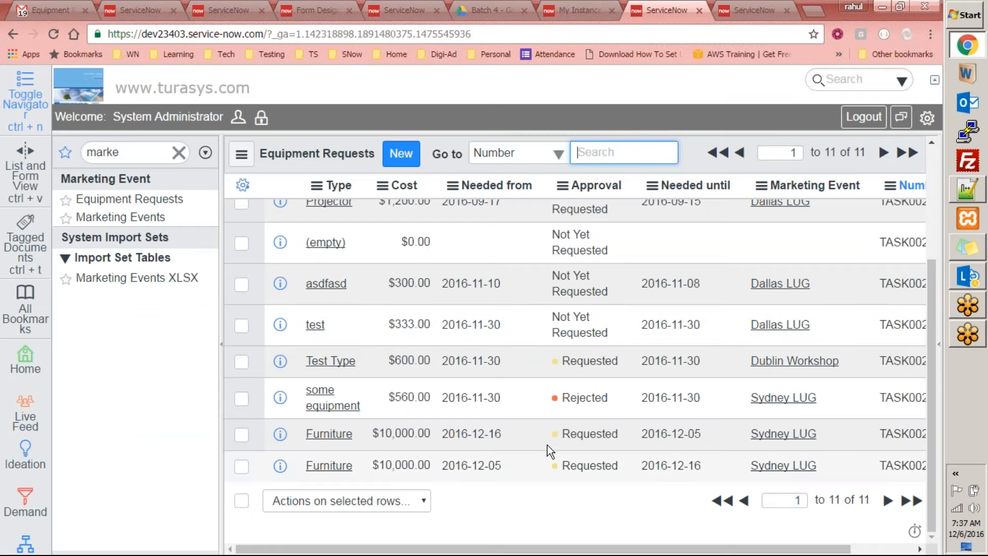
pyautogui.scroll(4, 547, 368)
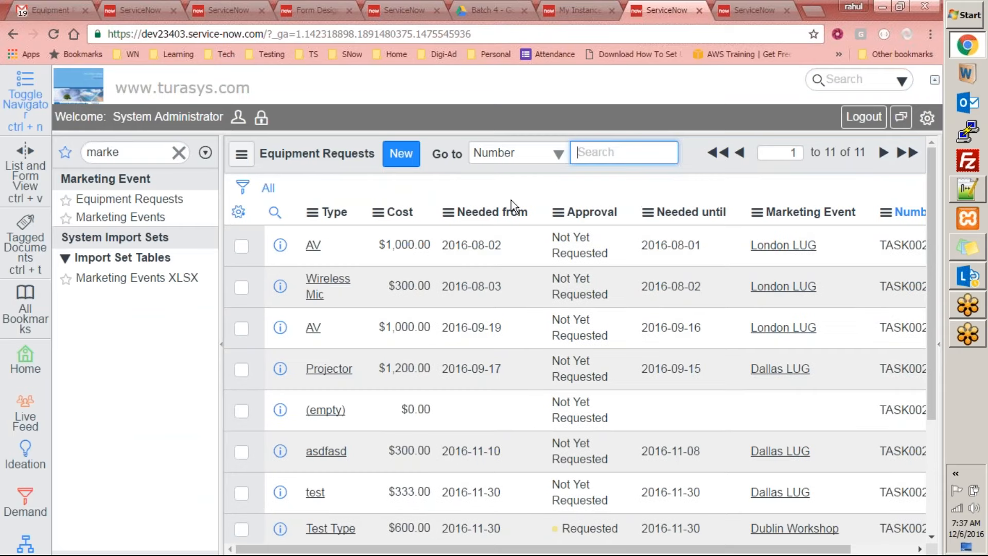
pyautogui.scroll(-1, 541, 255)
pyautogui.scroll(1, 541, 255)
pyautogui.scroll(-4, 620, 394)
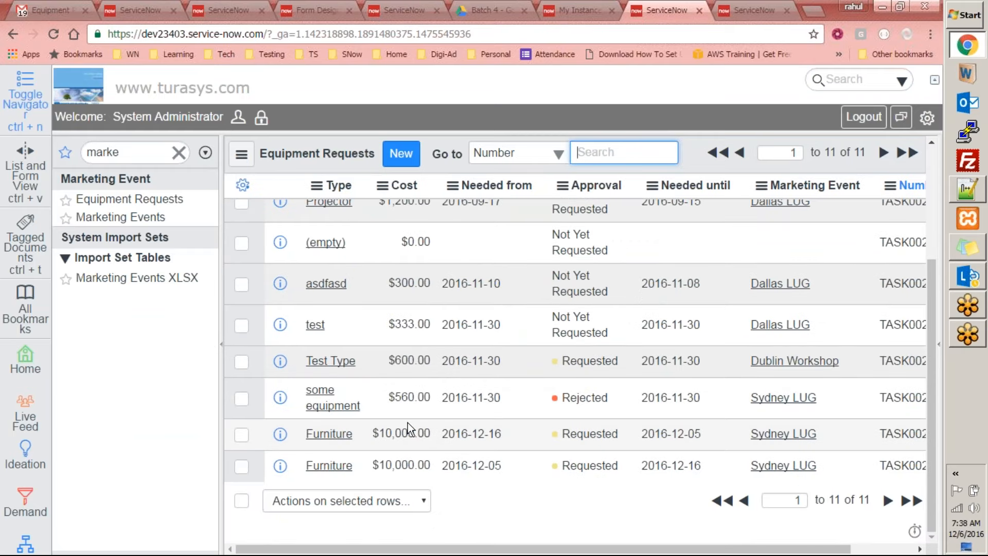
# - Start a new equipment request with the type "sample equipment" and a cost of $10
pyautogui.scroll(4, 579, 451)
pyautogui.click(402, 154)
pyautogui.click(390, 193)
pyautogui.write('sam')
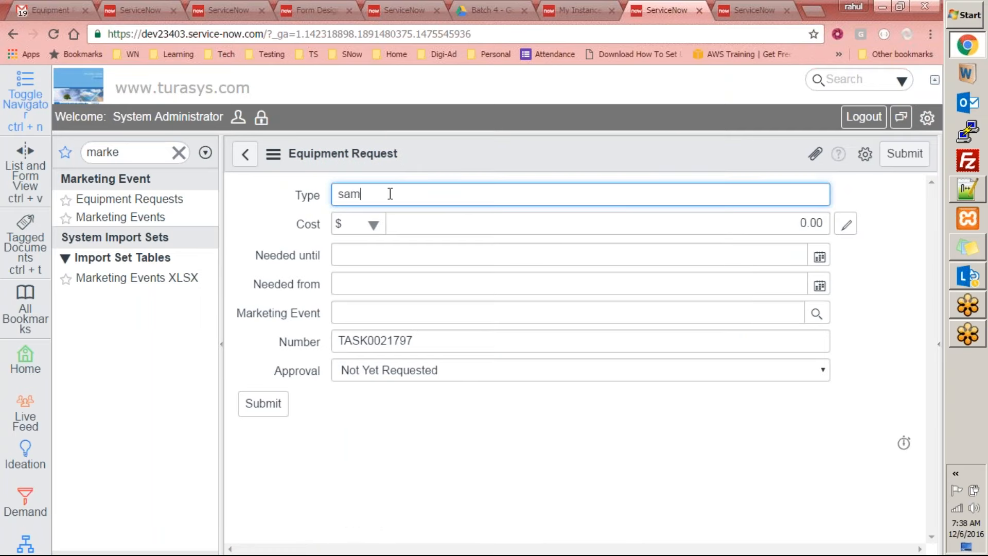
pyautogui.write('ple equipment')
pyautogui.press('Tab')
pyautogui.write('10')
pyautogui.press('Tab')
# - Set the request's Needed until date to 2016-12-09 and its Needed from date to 2016-12-06
pyautogui.click(820, 257)
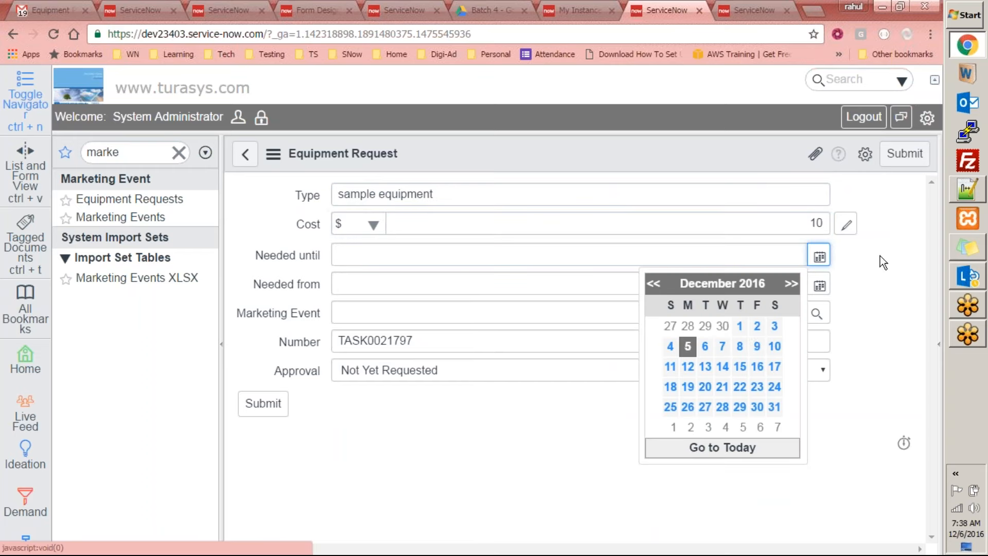
pyautogui.click(757, 345)
pyautogui.click(820, 285)
pyautogui.click(705, 346)
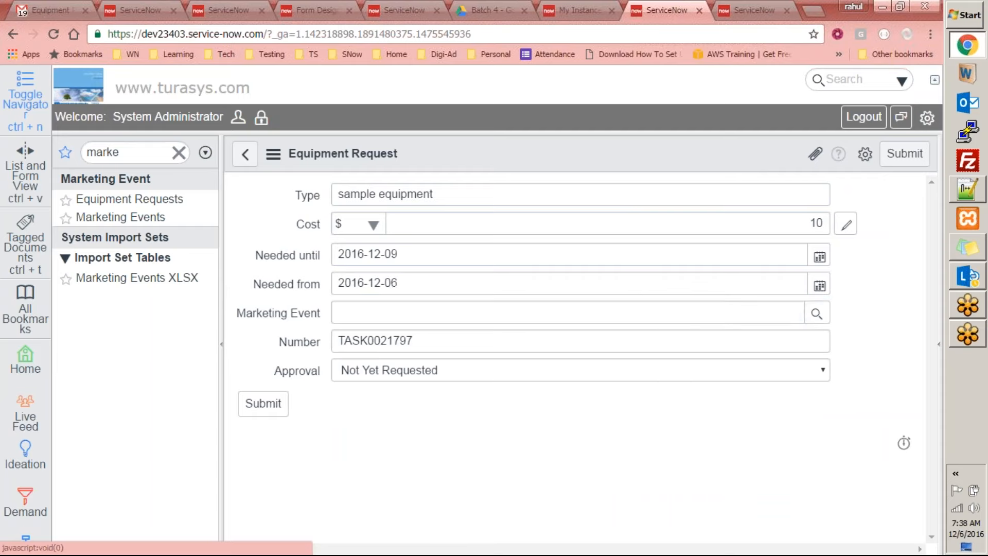
# - Choose Hyderabad Workshop as the marketing event and submit the equipment request
pyautogui.click(817, 313)
pyautogui.click(316, 460)
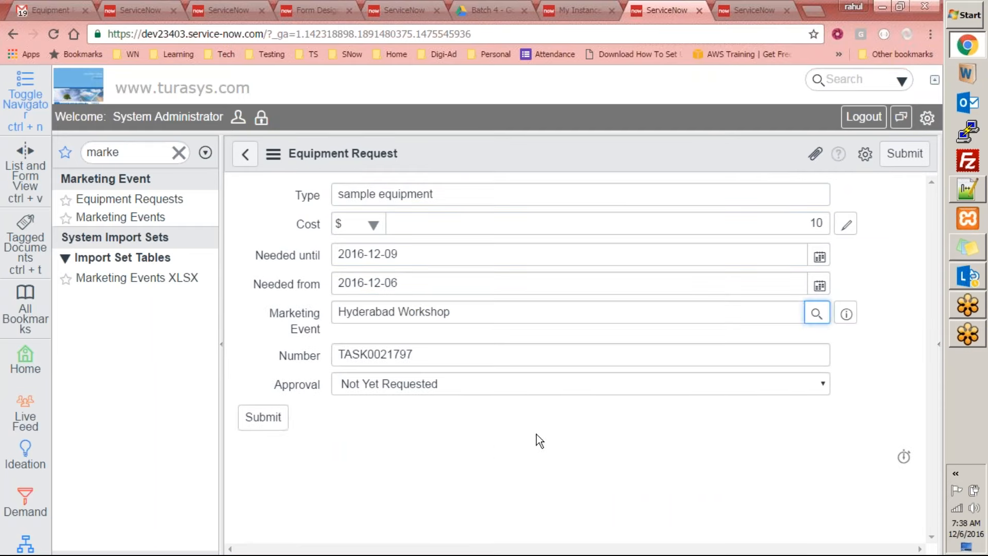
pyautogui.click(273, 416)
pyautogui.click(264, 418)
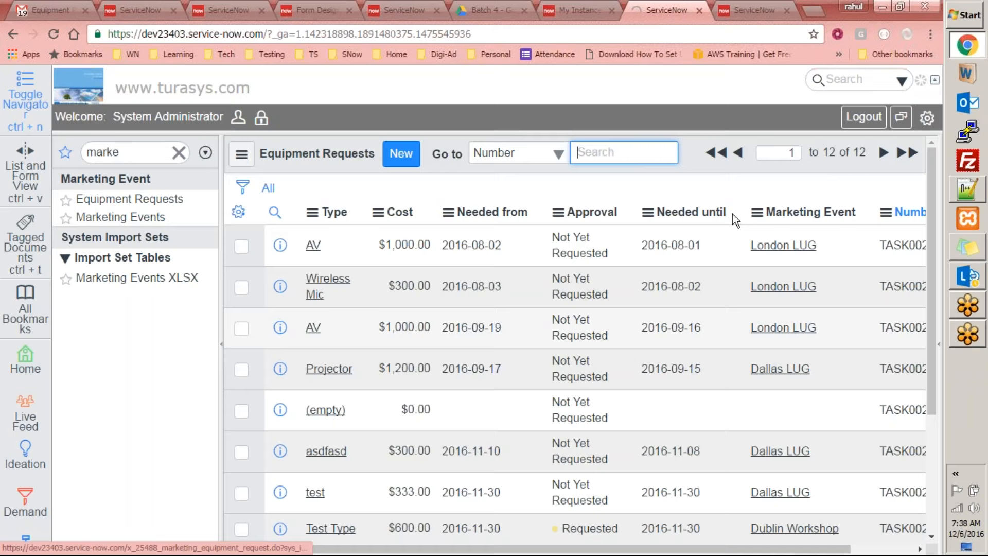
# - Highlight the sample equipment record's Approval value, and the "workflow condition matches" line in the Notepad++ notes
pyautogui.moveTo(934, 200); pyautogui.dragTo(915, 379)
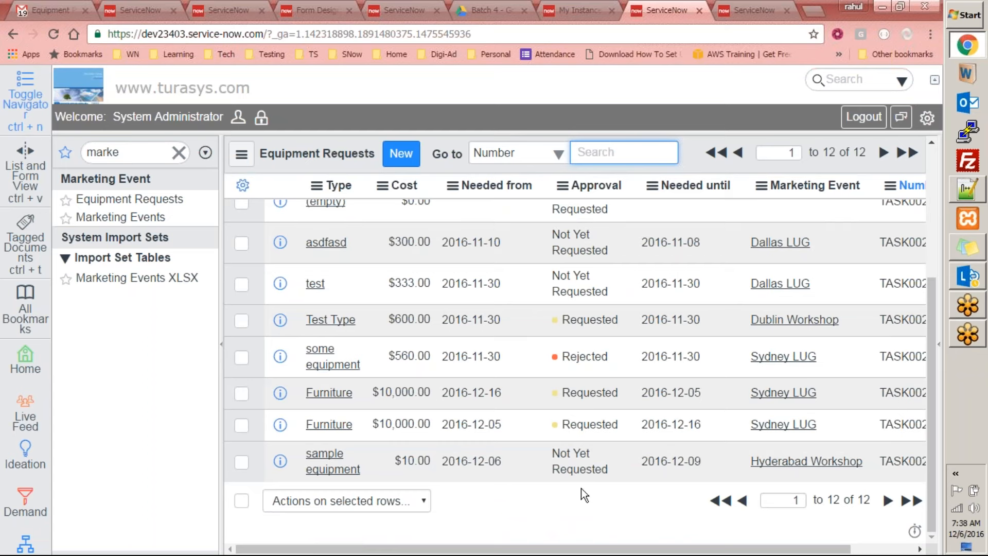
pyautogui.moveTo(560, 453); pyautogui.dragTo(601, 470)
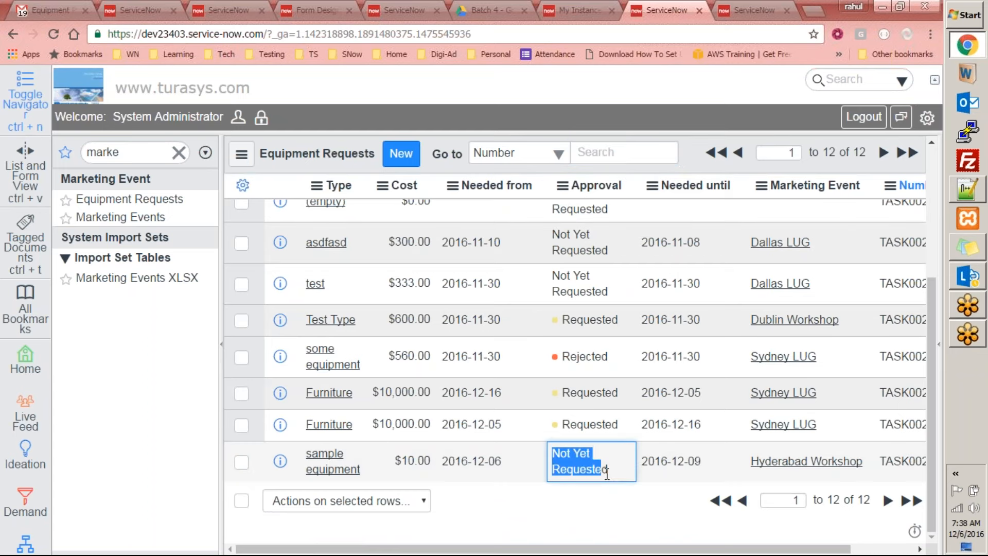
pyautogui.click(967, 190)
pyautogui.moveTo(343, 98); pyautogui.dragTo(88, 98)
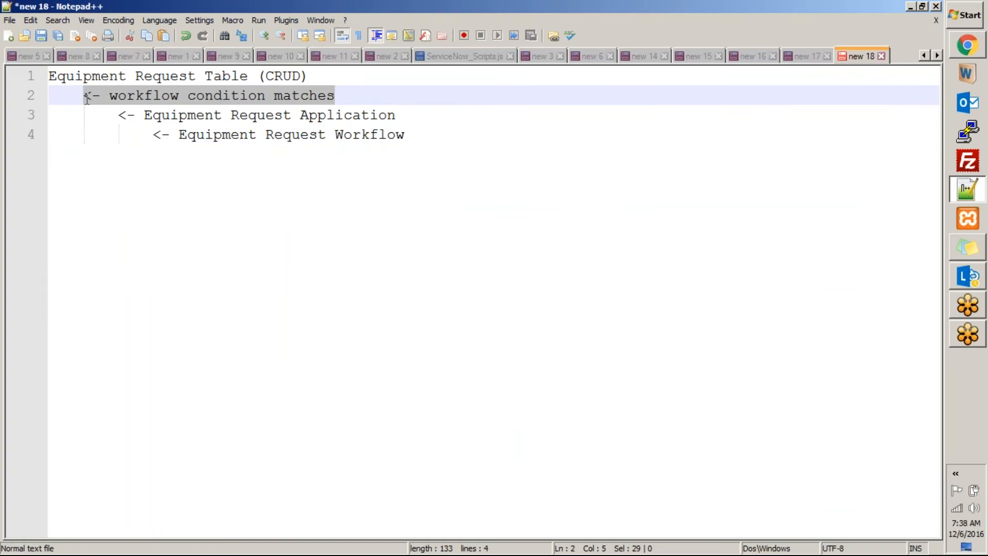
# - Switch back to Chrome and view the conditions in the Equipment Request workflow's properties
pyautogui.hotkey('alt', 'Tab')
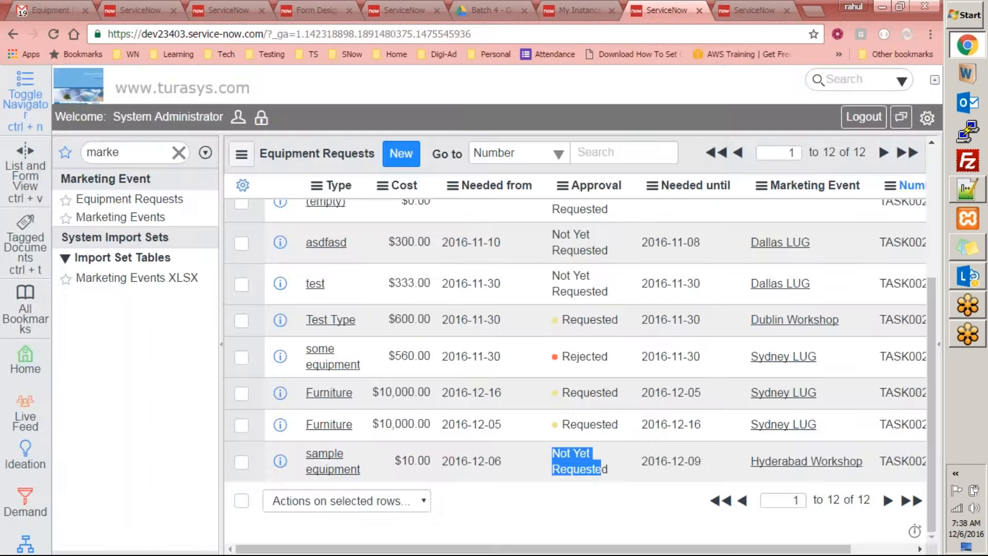
pyautogui.click(757, 10)
pyautogui.click(19, 105)
pyautogui.click(62, 276)
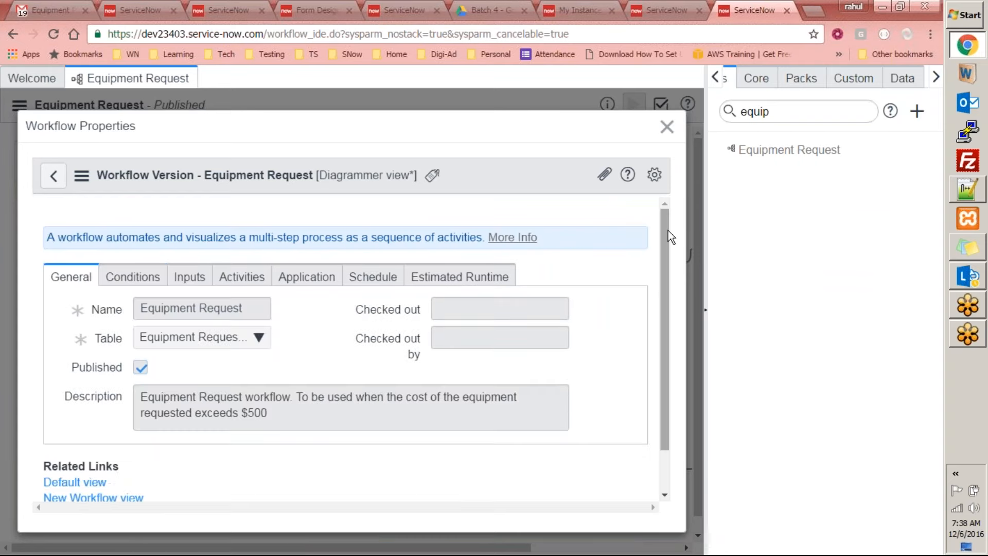
pyautogui.click(147, 280)
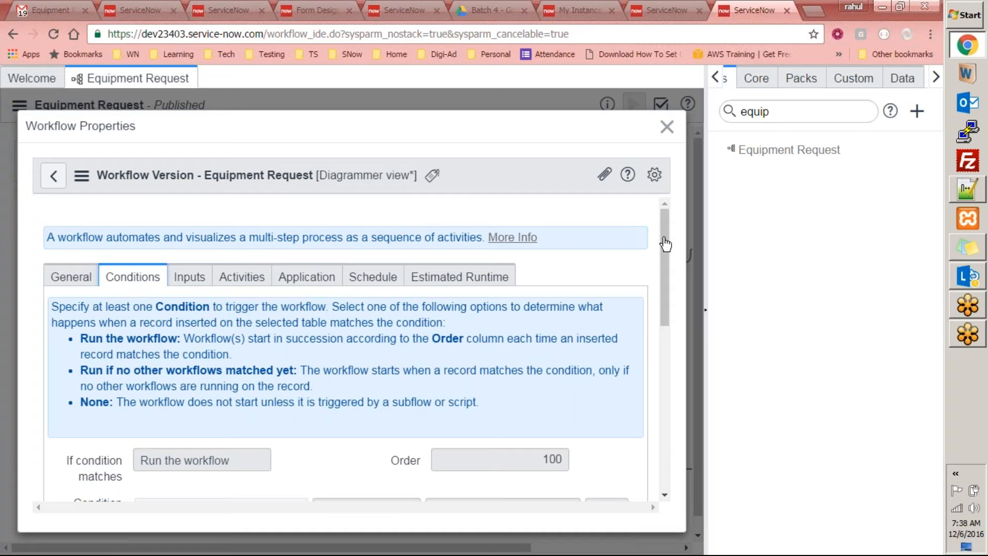
pyautogui.moveTo(666, 252)
pyautogui.mouseDown()
pyautogui.moveTo(672, 295)
pyautogui.moveTo(671, 267)
pyautogui.mouseUp()
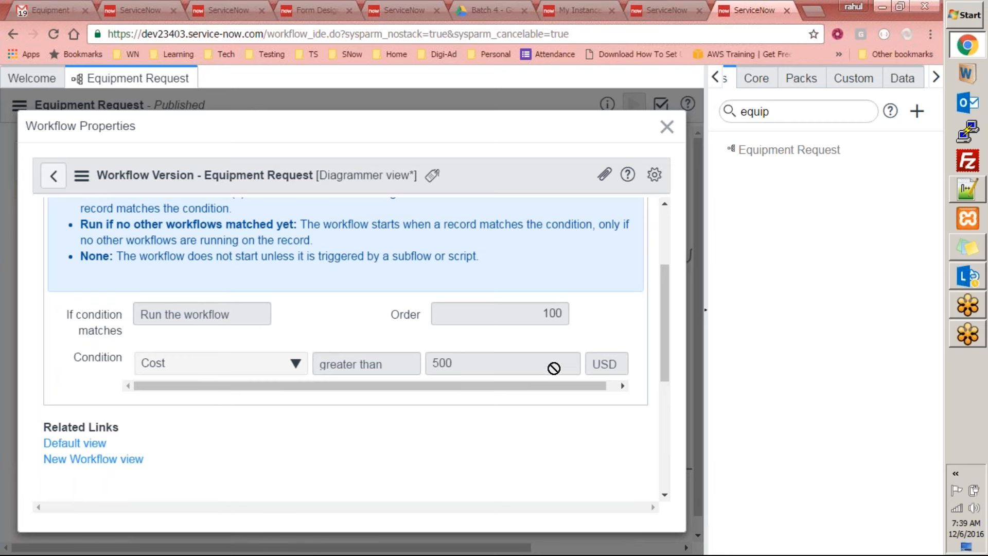
# - Compare the sample equipment record's cost in the Equipment Requests list with the workflow's cost condition
pyautogui.click(658, 7)
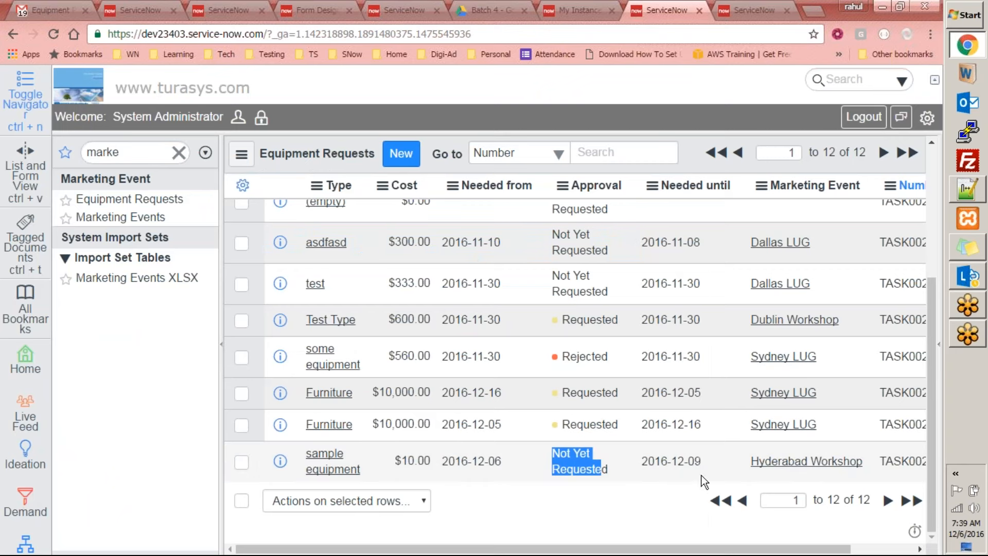
pyautogui.tripleClick(416, 466)
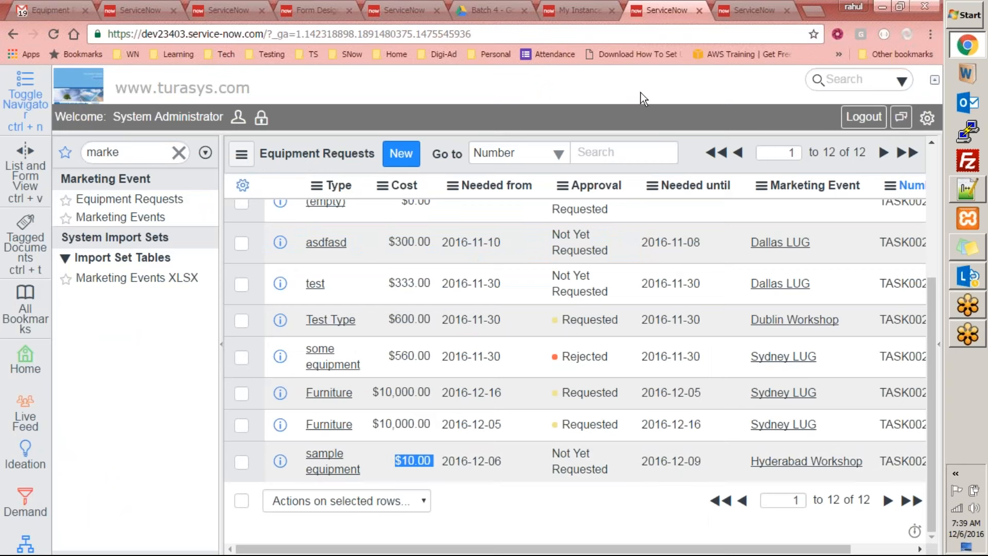
pyautogui.click(747, 9)
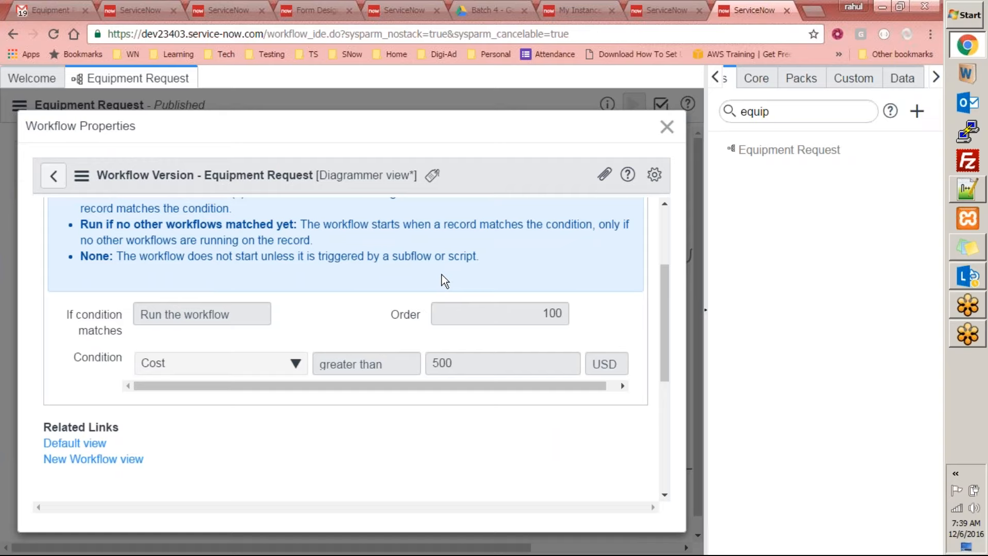
pyautogui.moveTo(665, 289); pyautogui.dragTo(662, 234)
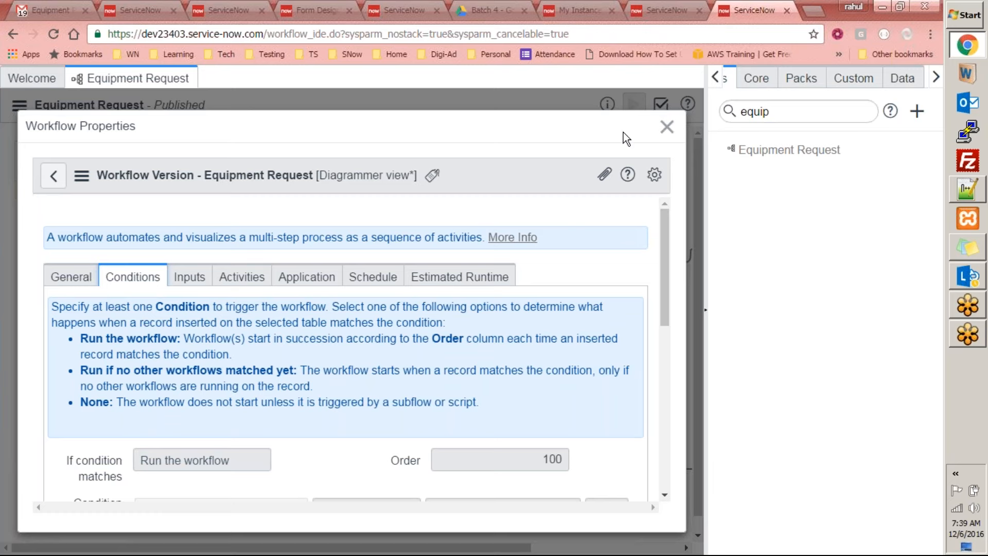
# - Review the workflow's general properties and its condition settings, ending on the general properties
pyautogui.click(73, 282)
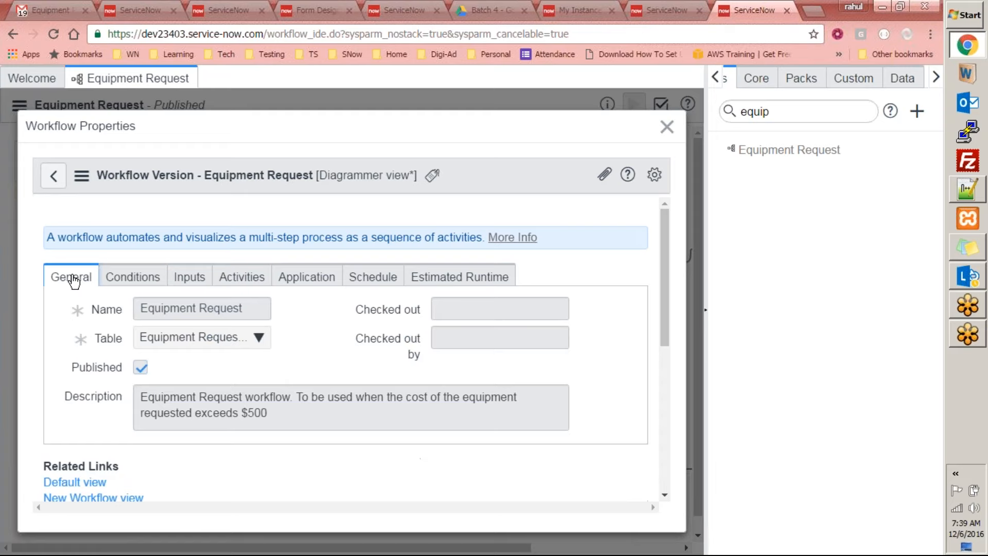
pyautogui.click(143, 280)
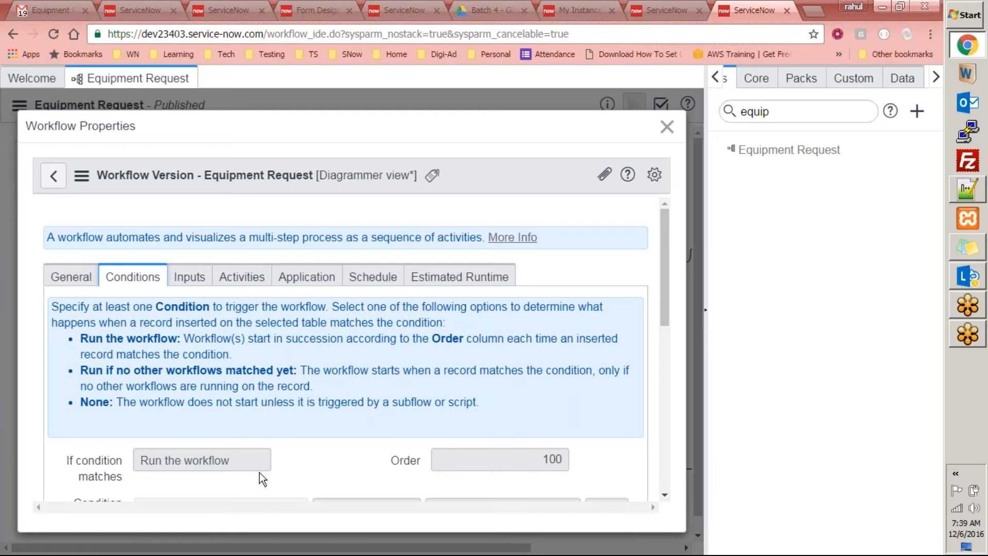
pyautogui.moveTo(669, 303); pyautogui.dragTo(666, 379)
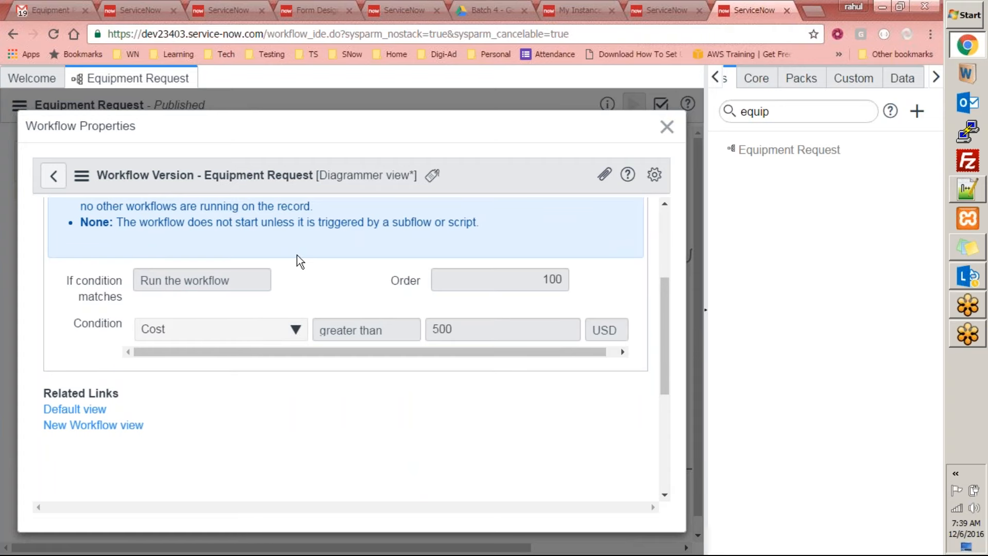
pyautogui.scroll(3, 257, 271)
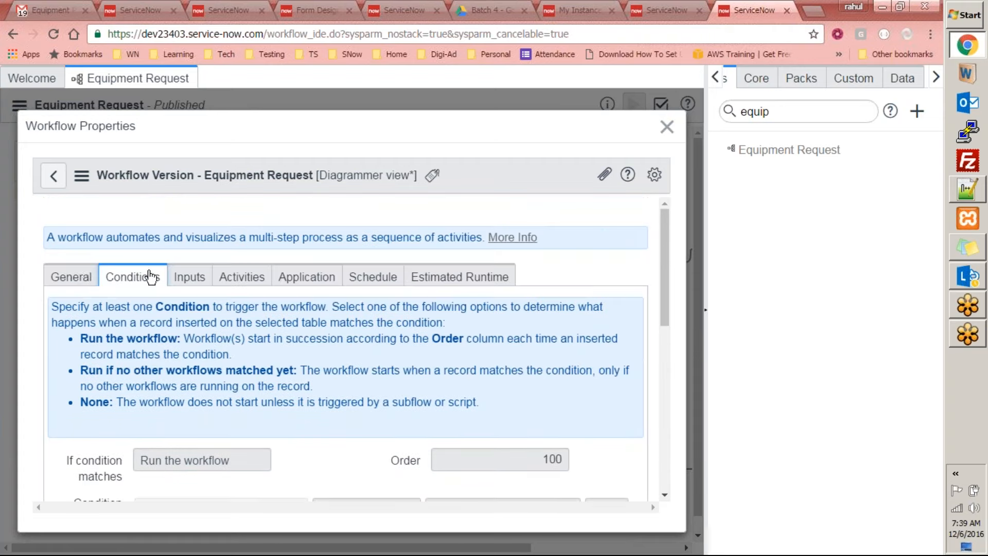
pyautogui.click(82, 279)
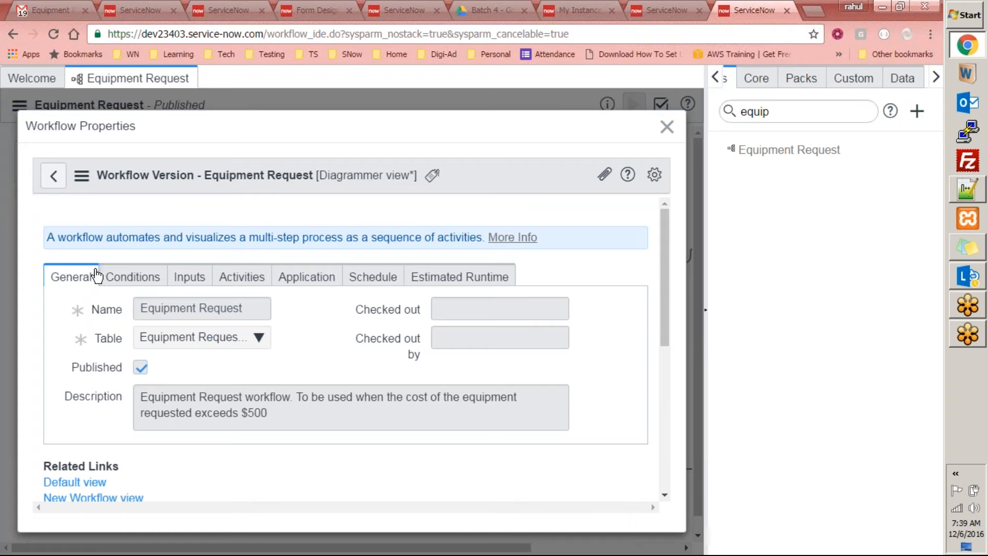
# - Open a new workflow form, examine its "If condition matches" options and condition controls, and close it without submitting
pyautogui.click(917, 112)
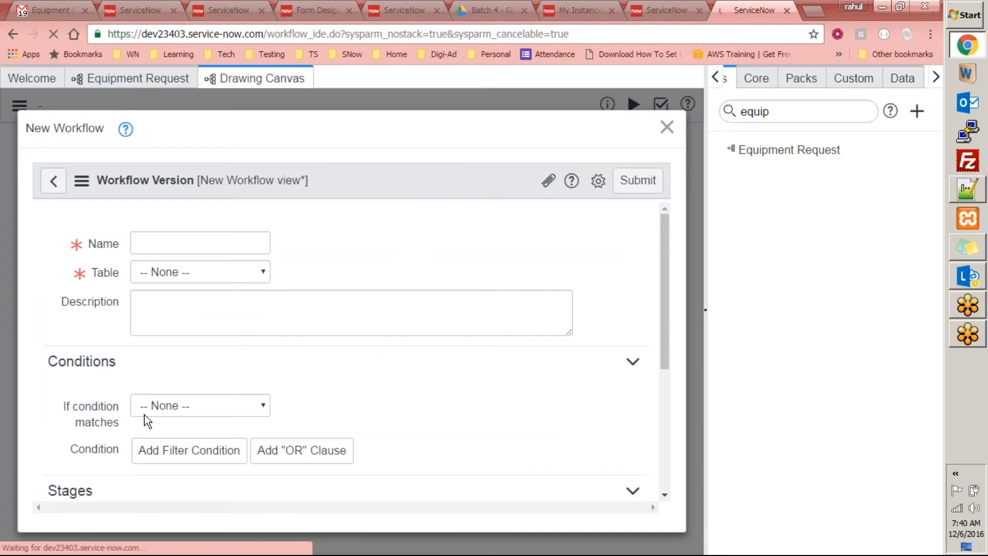
pyautogui.moveTo(666, 256); pyautogui.dragTo(661, 366)
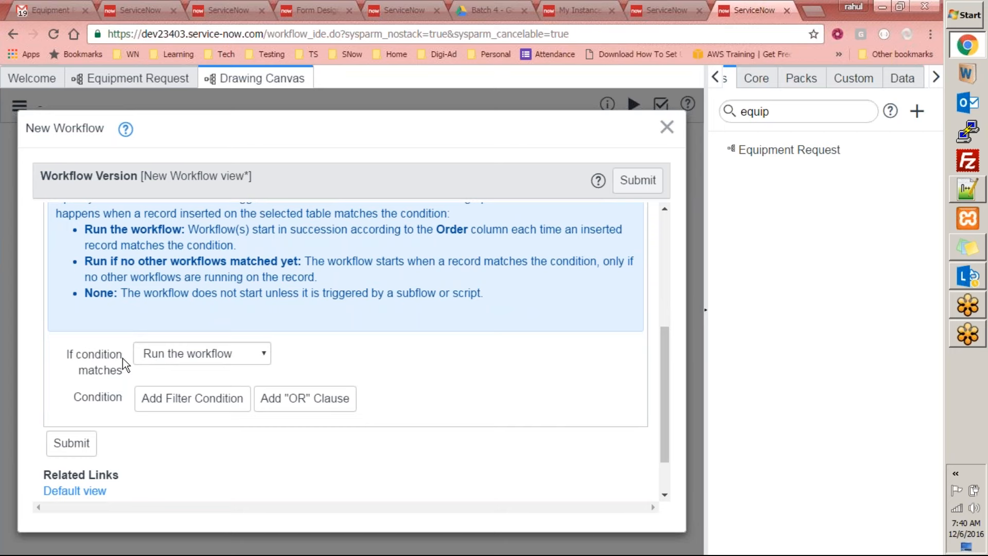
pyautogui.click(186, 358)
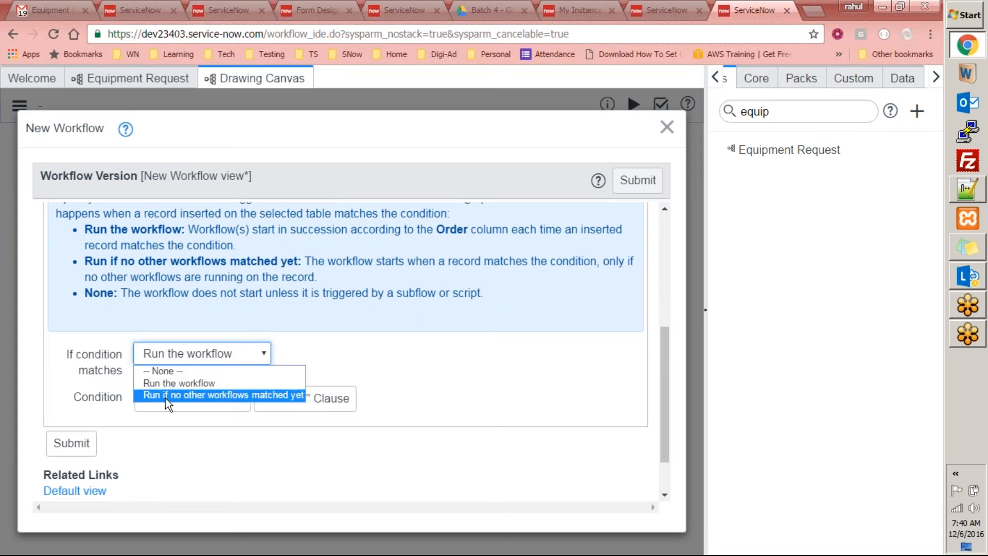
pyautogui.click(238, 360)
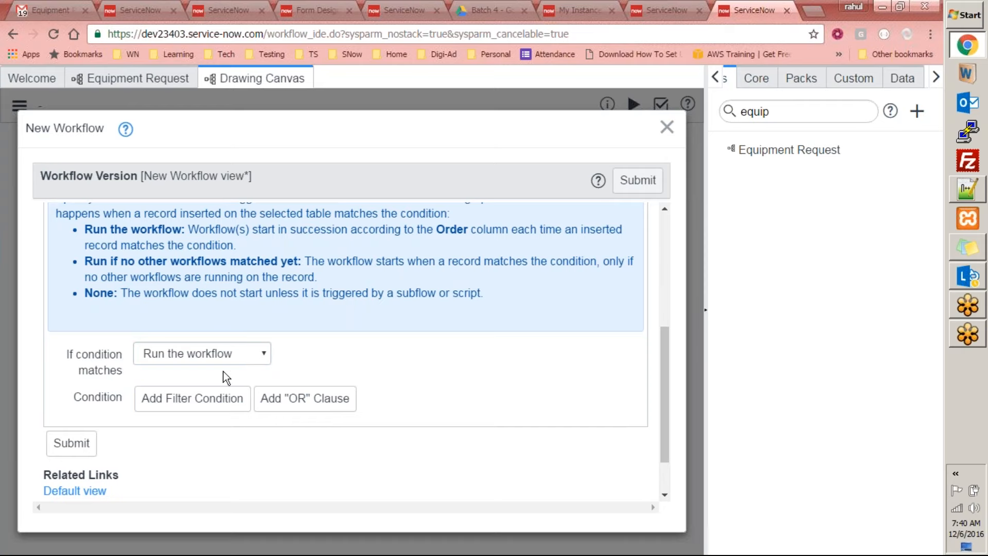
pyautogui.moveTo(669, 375); pyautogui.dragTo(689, 409)
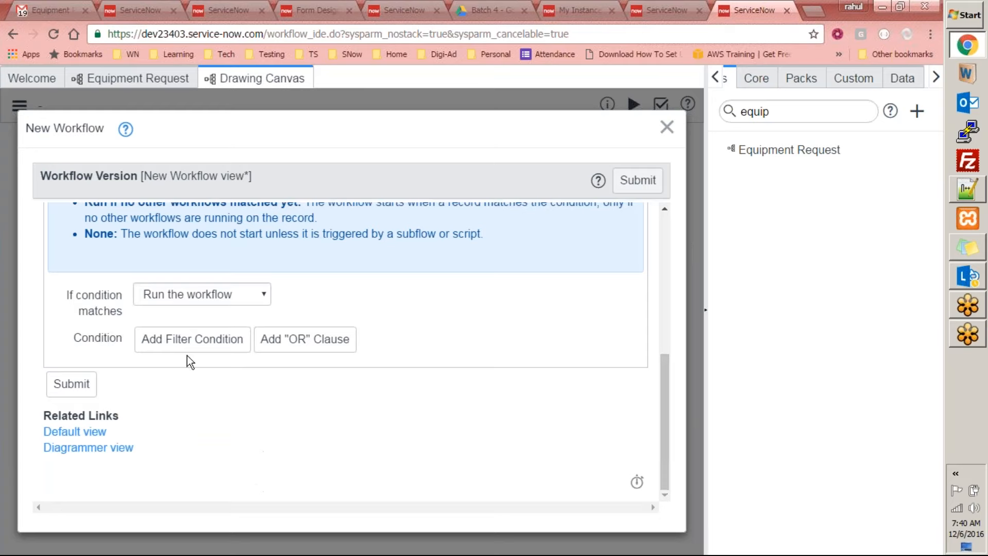
pyautogui.moveTo(668, 371); pyautogui.dragTo(667, 297)
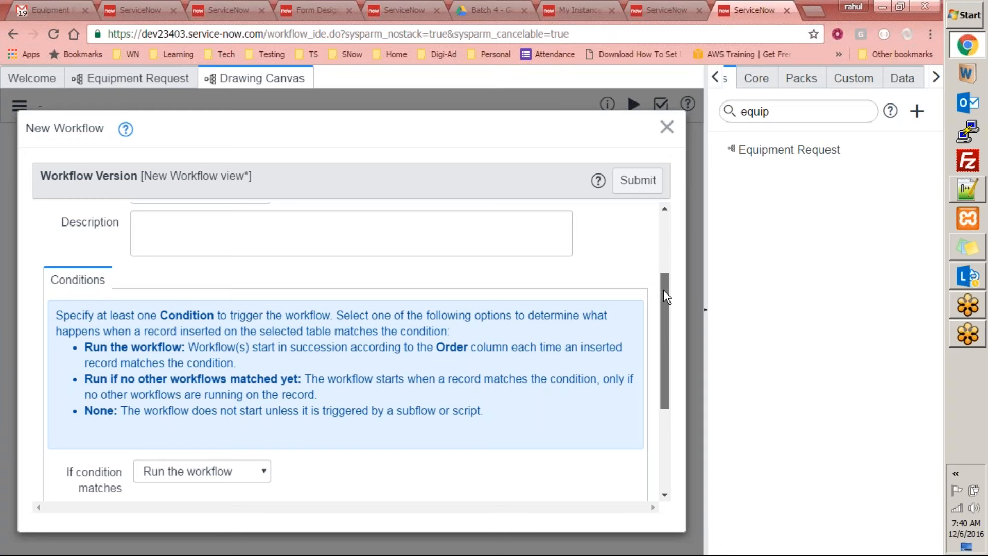
pyautogui.moveTo(664, 291); pyautogui.dragTo(671, 174)
pyautogui.click(667, 127)
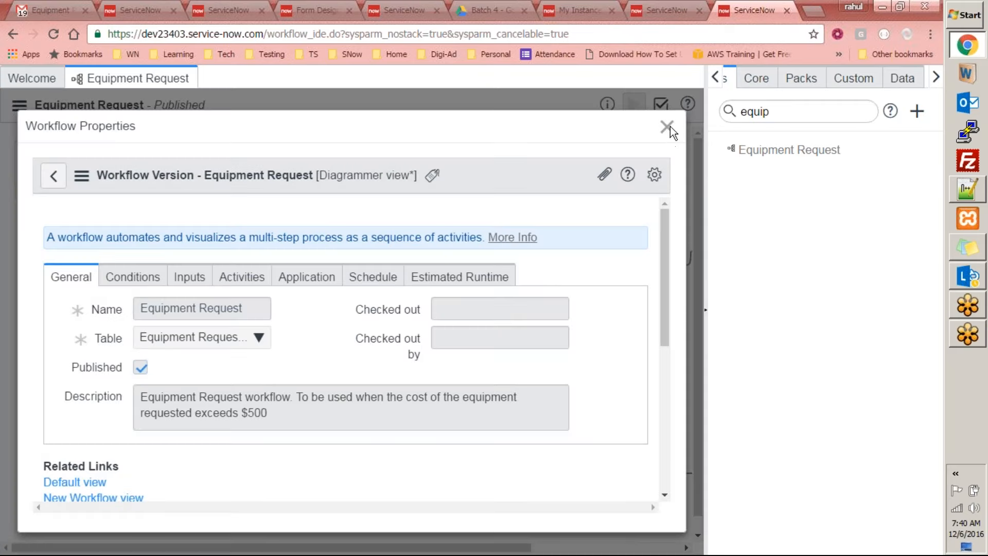
# - Close the Equipment Request workflow's properties and browse the core activities, including those under Conditions
pyautogui.click(667, 127)
pyautogui.click(754, 78)
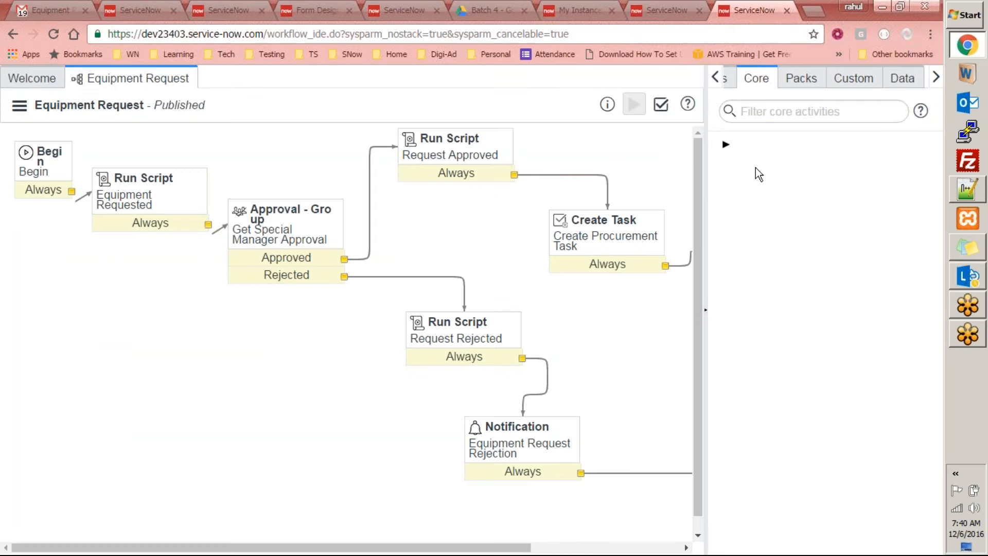
pyautogui.click(731, 144)
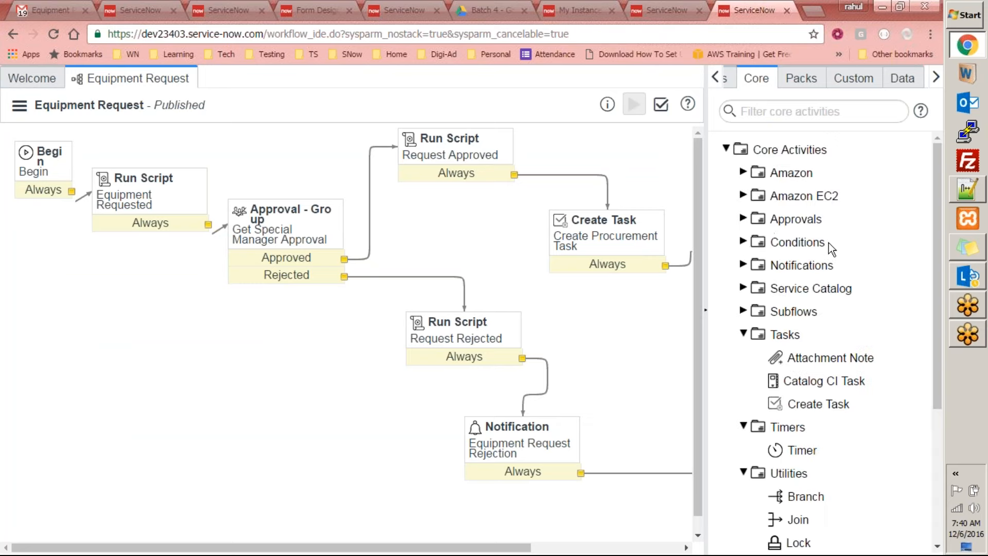
pyautogui.click(744, 242)
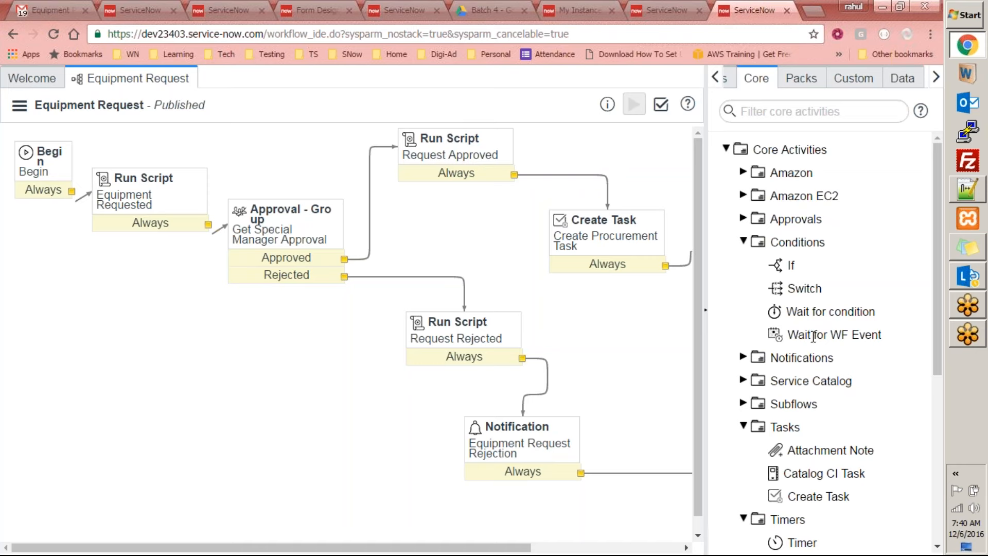
pyautogui.click(744, 242)
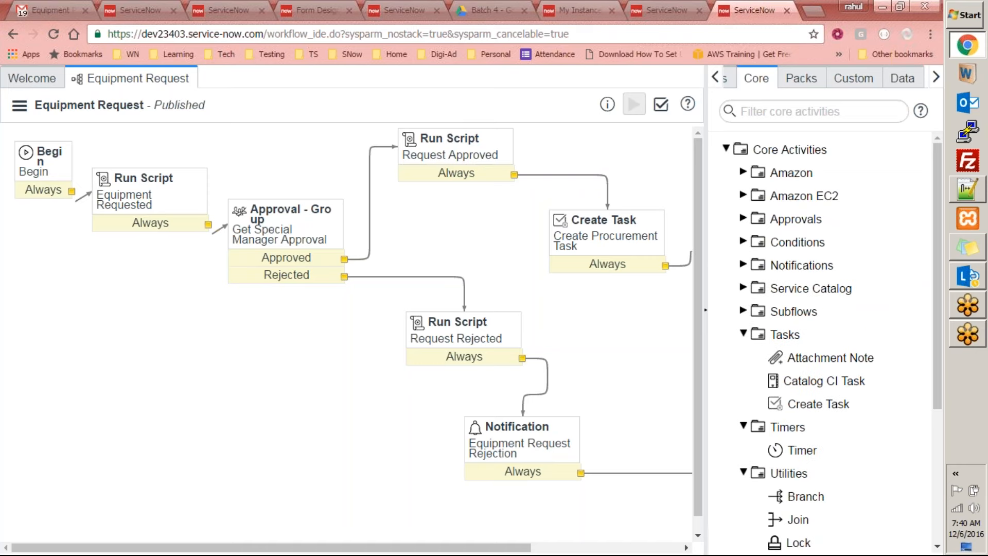
# - Return to the Equipment Requests list
pyautogui.click(644, 9)
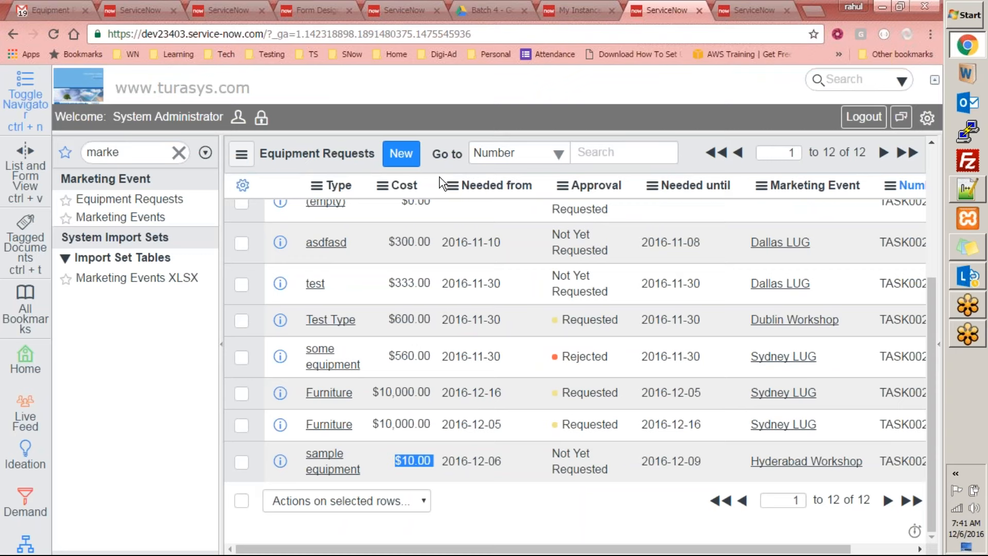
# - View the published Equipment Request workflow diagram in the workflow editor
pyautogui.click(273, 18)
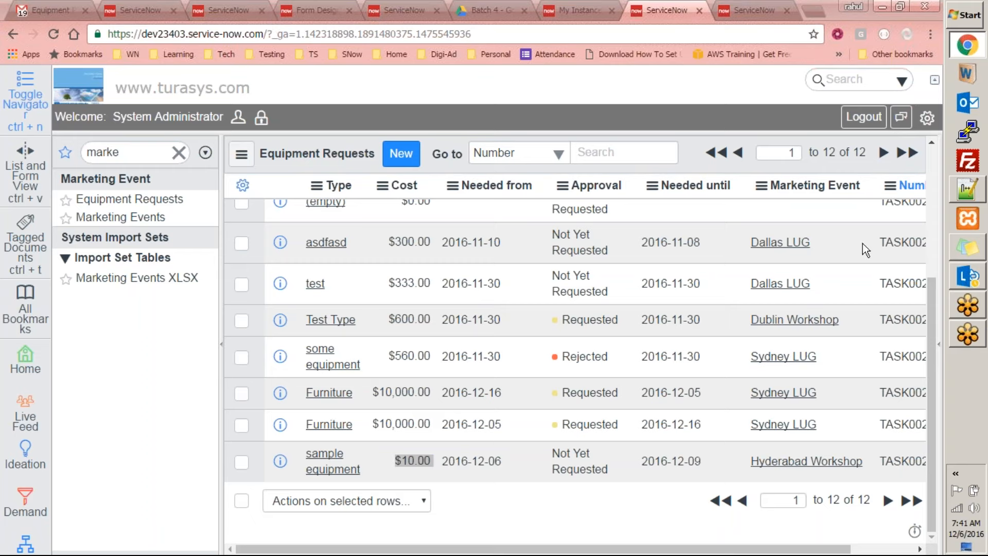
pyautogui.click(752, 10)
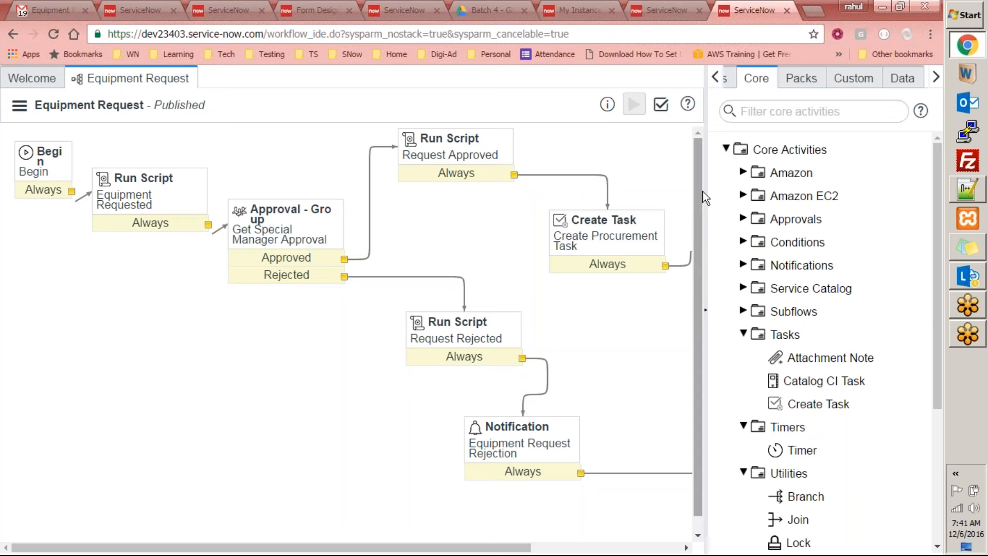
pyautogui.moveTo(698, 162); pyautogui.dragTo(705, 139)
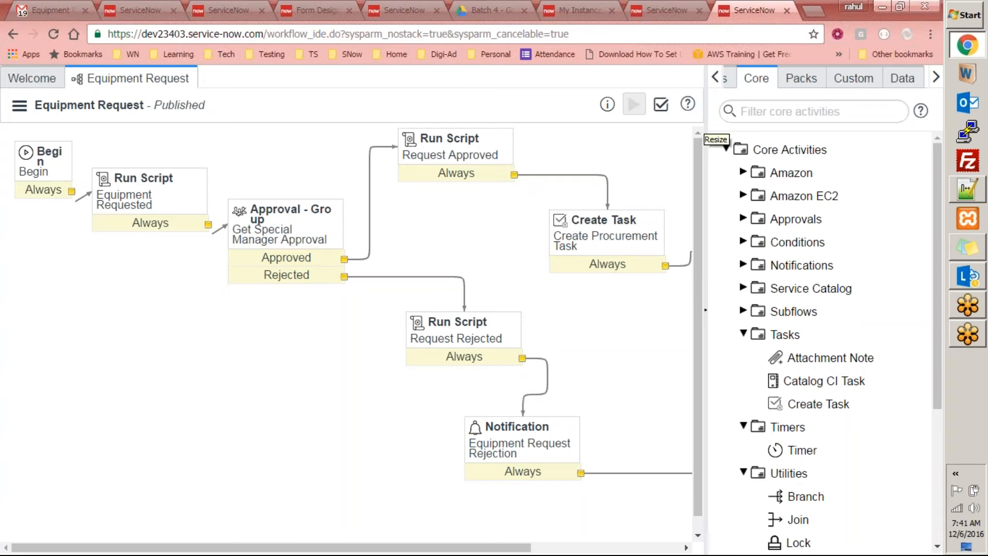
# - Filter the application navigator for "notifications" and open the email Notifications list under System Notification
pyautogui.click(682, 11)
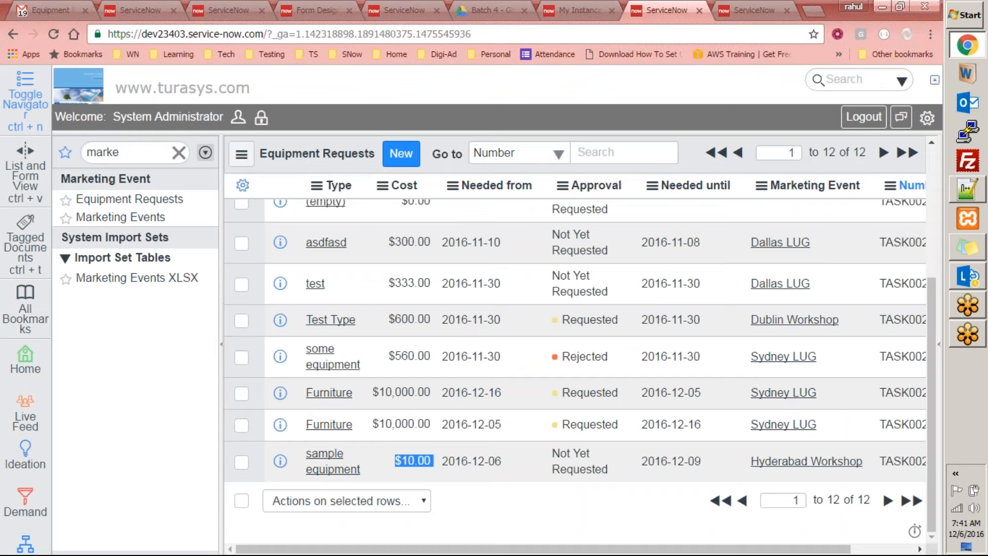
pyautogui.click(141, 152)
pyautogui.write('n')
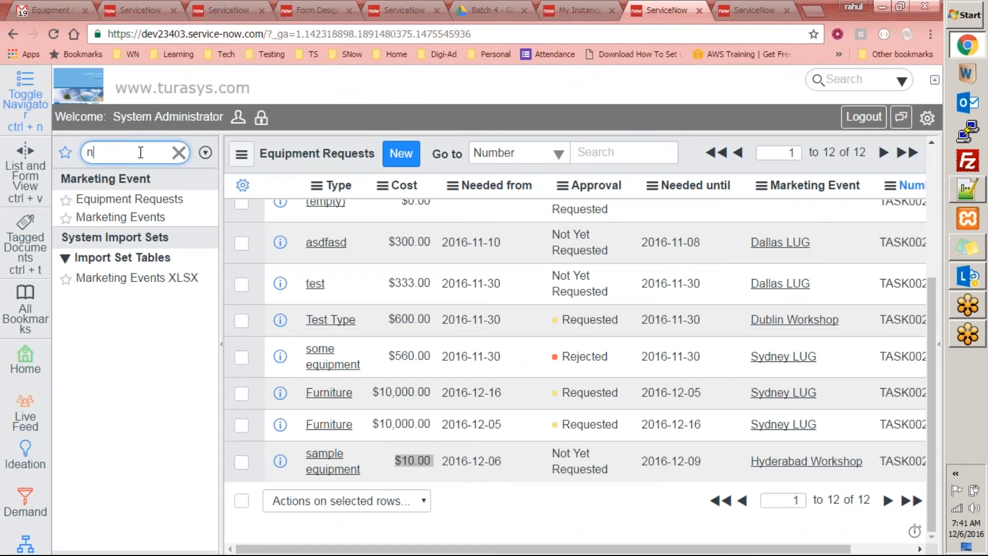
pyautogui.write('otification')
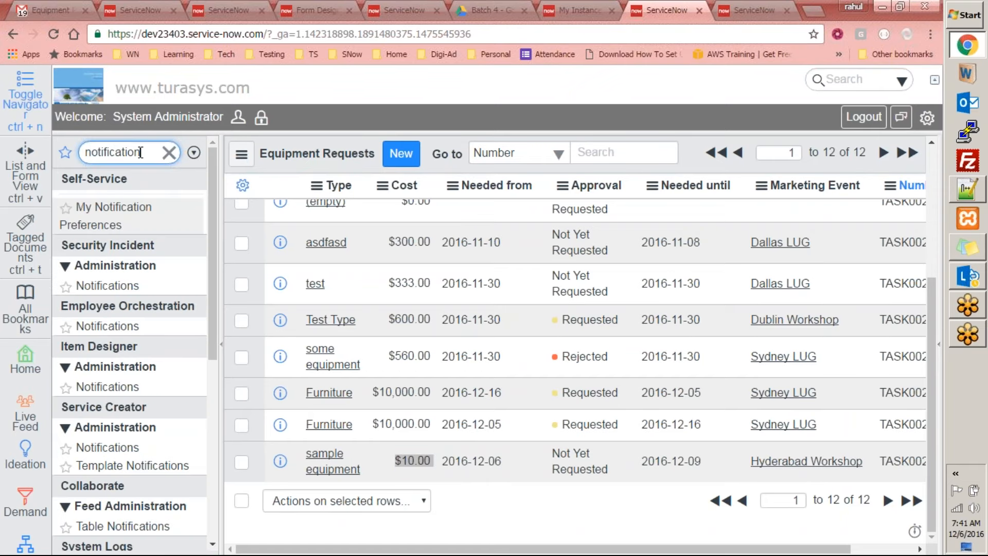
pyautogui.write('s')
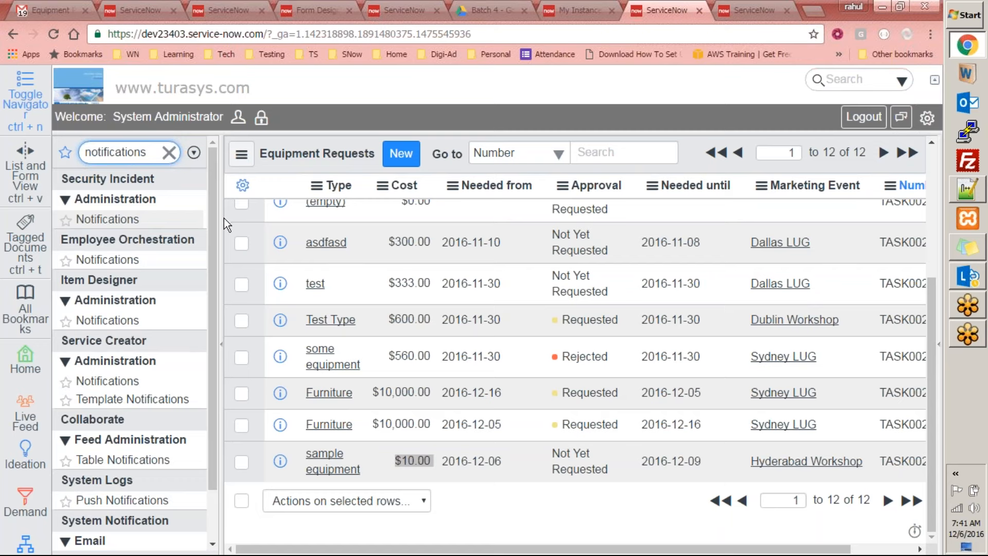
pyautogui.scroll(-3, 216, 221)
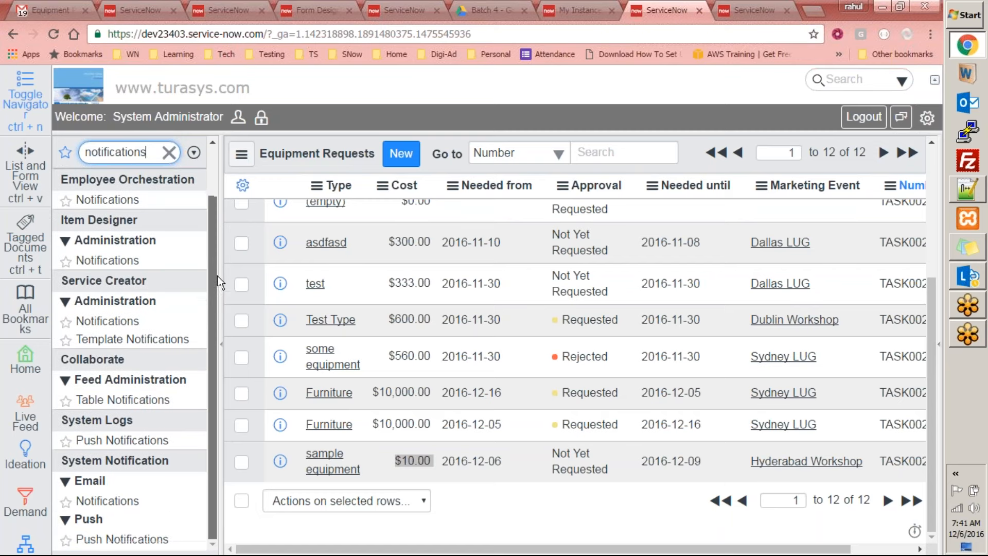
pyautogui.click(103, 500)
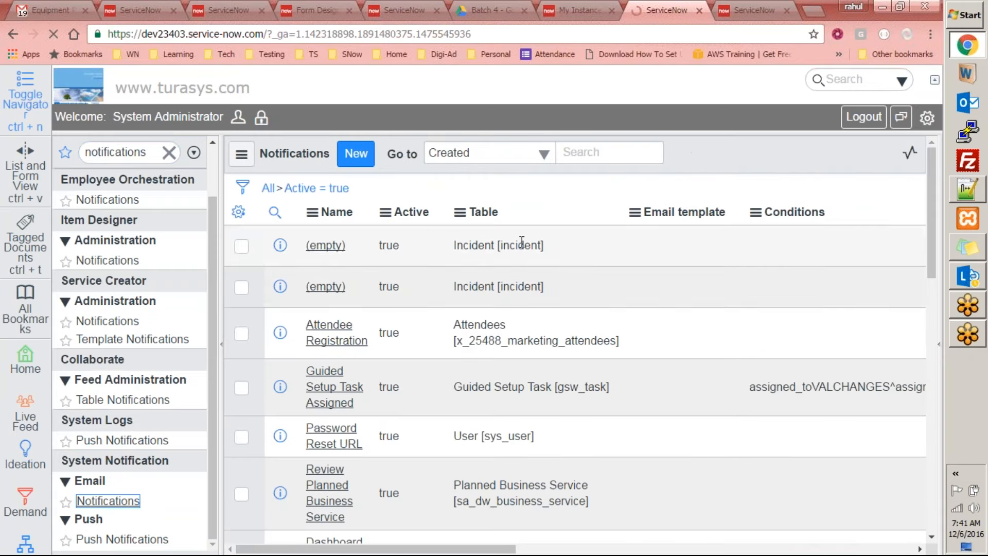
# - Open the Attendee Registration notification and read the introductory guidance on when, to whom and what to send
pyautogui.click(335, 333)
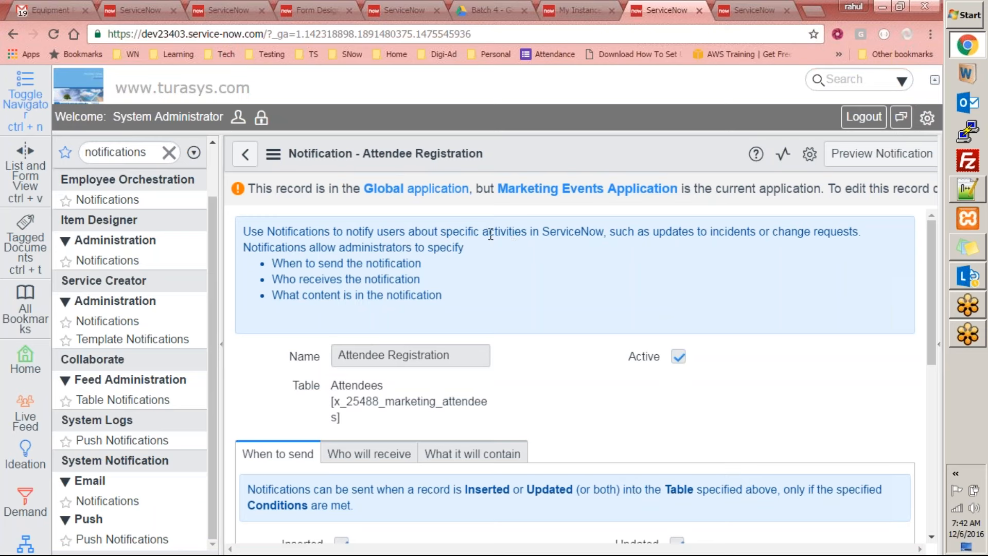
pyautogui.moveTo(242, 230); pyautogui.dragTo(474, 296)
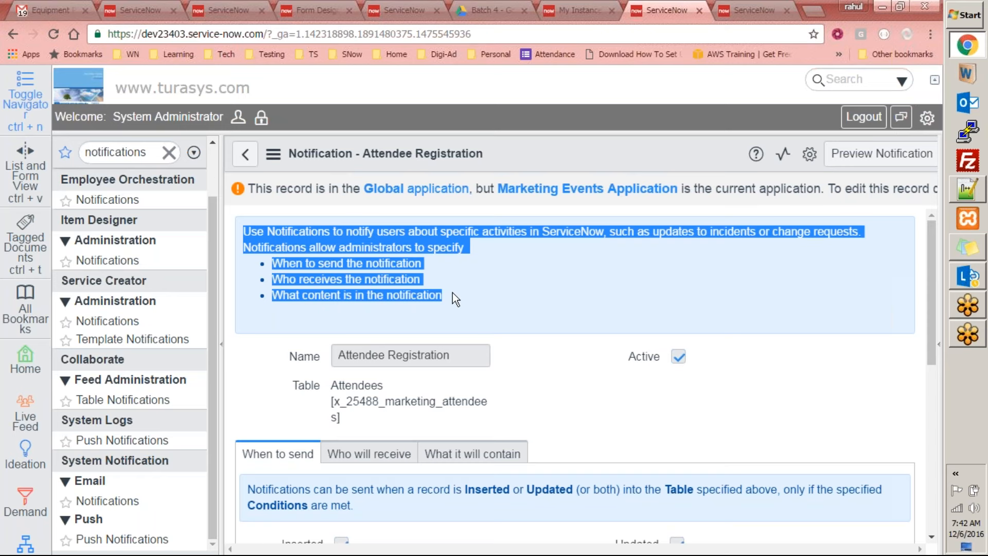
pyautogui.click(451, 297)
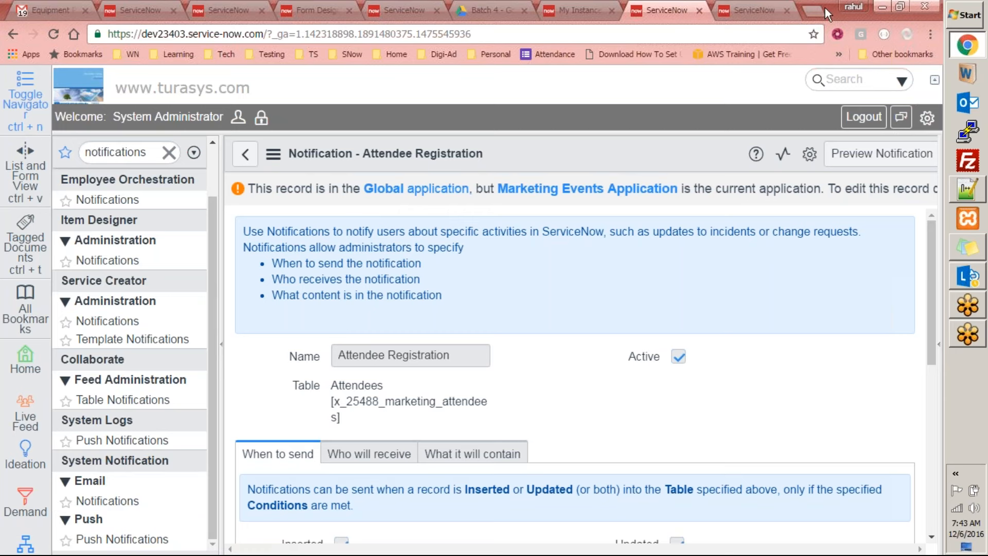
# - Examine the Equipment Request workflow's approval, task and notification activities through to End, comparing them with the email notification setup
pyautogui.click(757, 12)
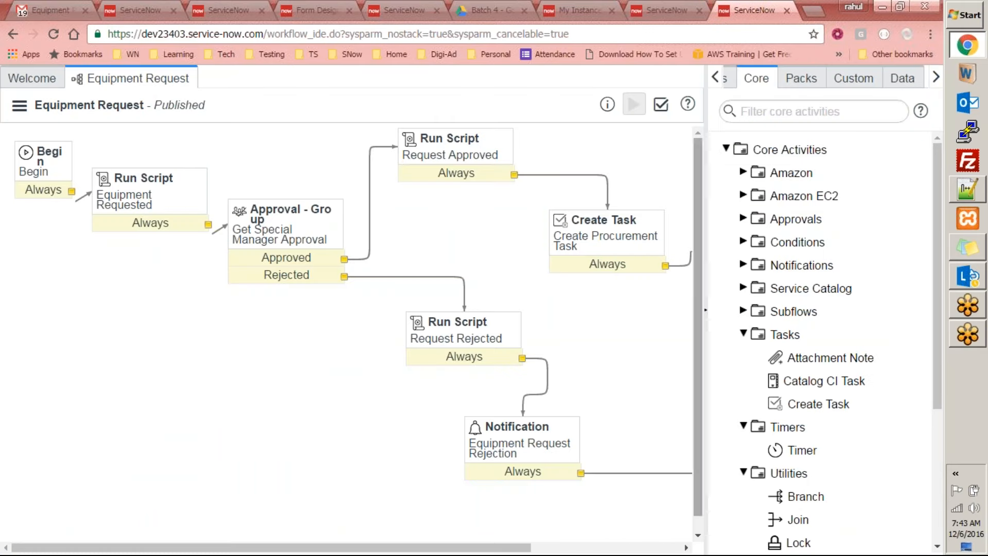
pyautogui.moveTo(456, 547); pyautogui.dragTo(604, 547)
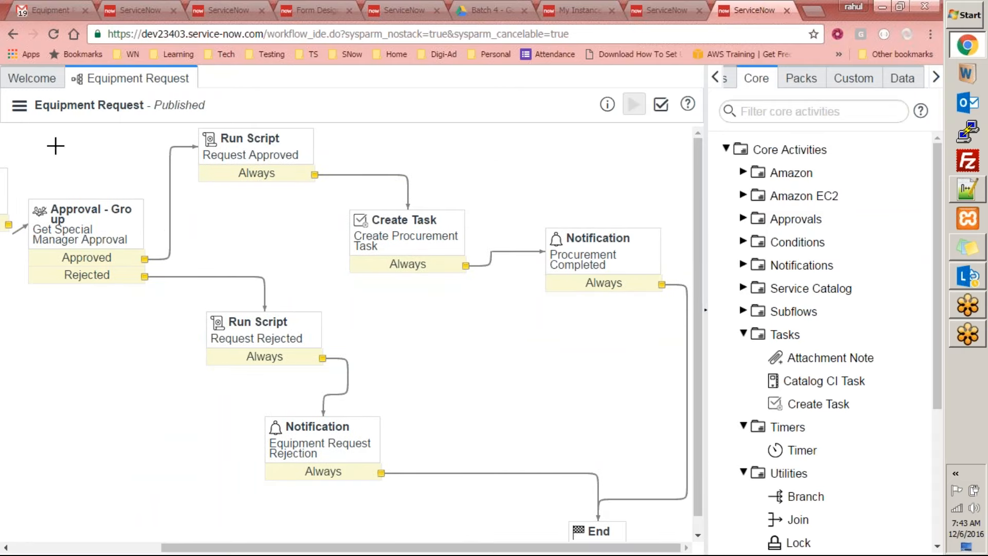
pyautogui.moveTo(597, 547); pyautogui.dragTo(448, 547)
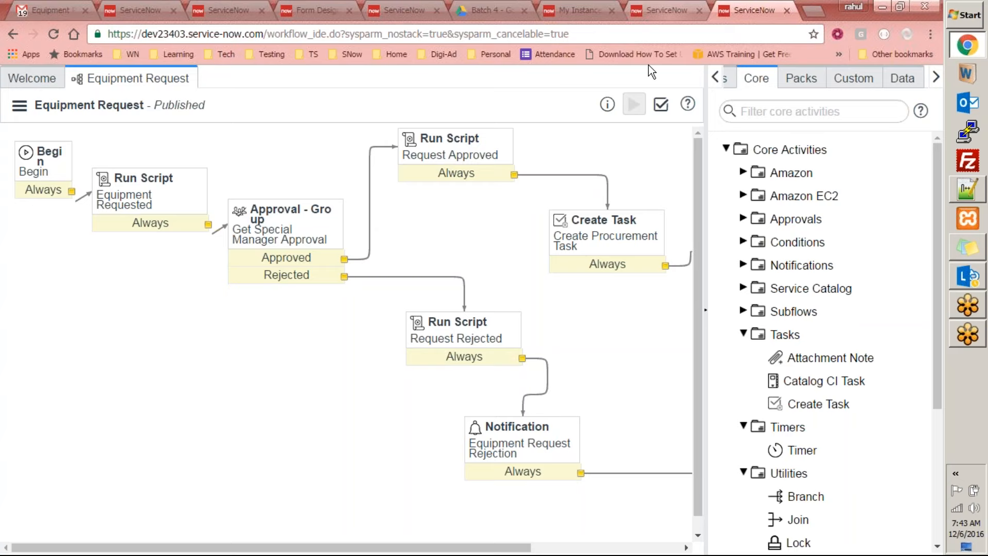
pyautogui.click(664, 10)
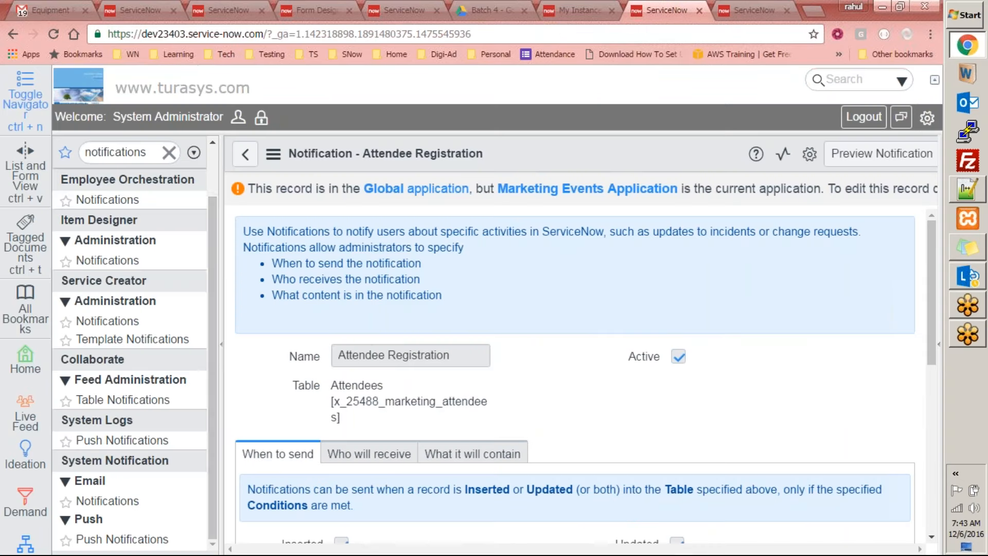
pyautogui.moveTo(210, 248)
pyautogui.mouseDown()
pyautogui.moveTo(218, 174)
pyautogui.moveTo(220, 262)
pyautogui.mouseUp()
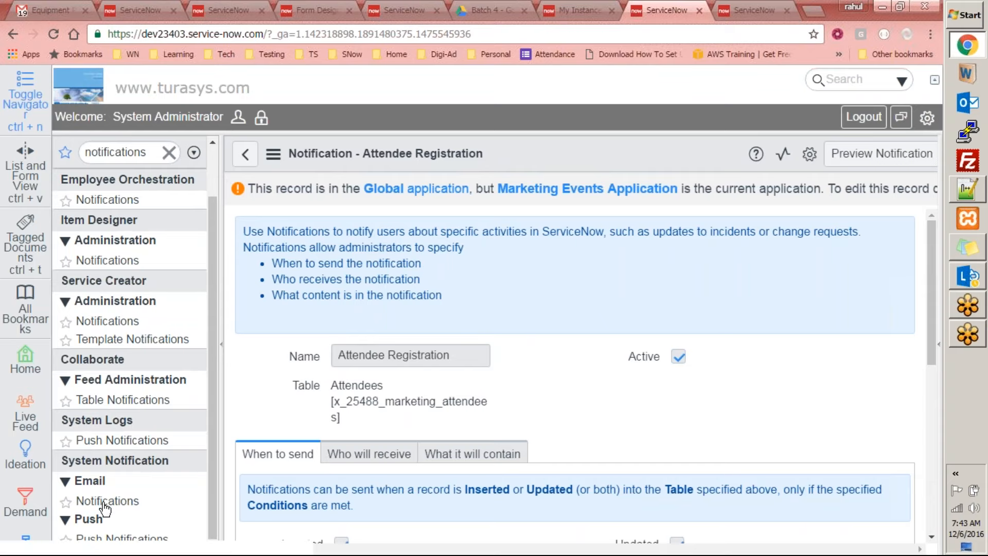
pyautogui.hotkey('ctrl', 'Tab')
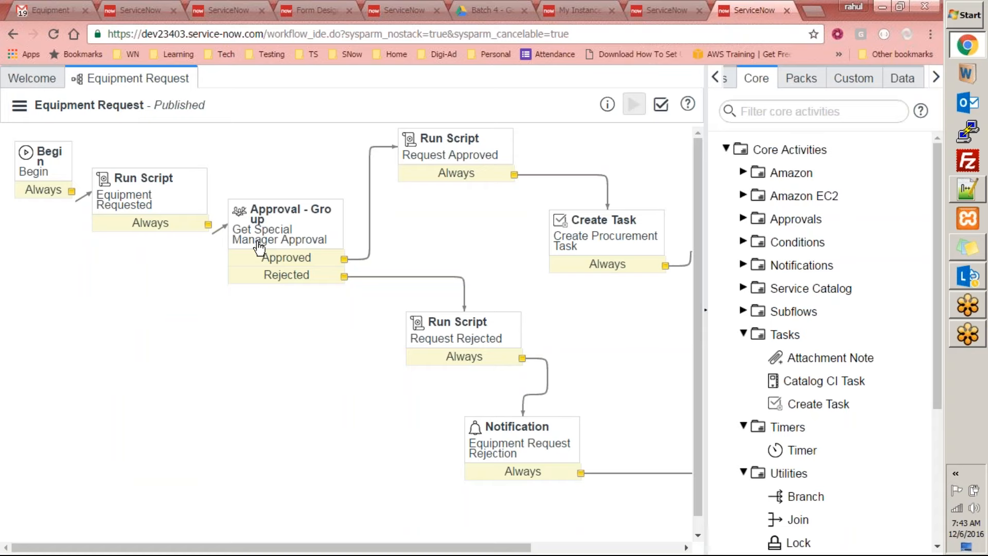
pyautogui.moveTo(433, 548); pyautogui.dragTo(582, 548)
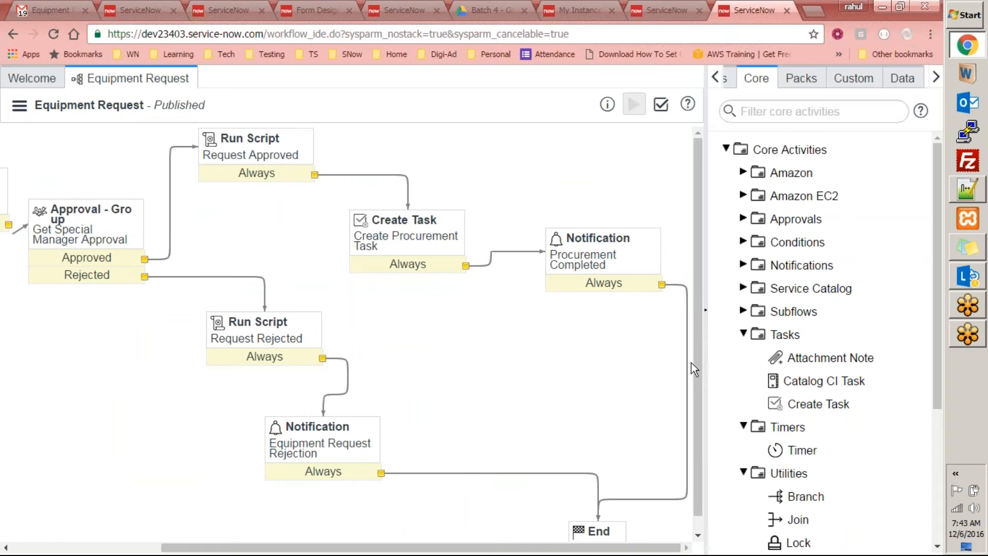
pyautogui.moveTo(549, 552); pyautogui.dragTo(585, 549)
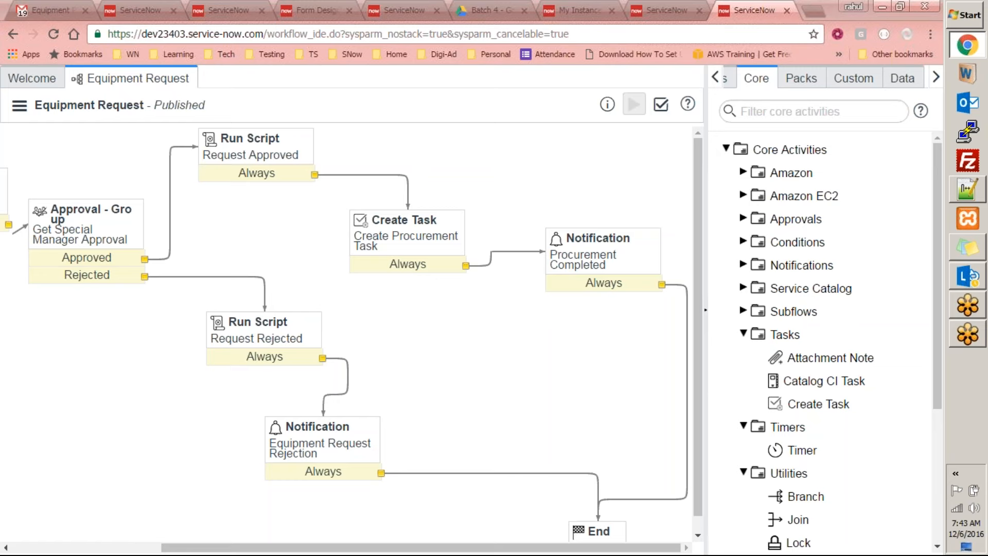
# - Return from the Attendee Registration notification record to the Notifications list
pyautogui.click(665, 10)
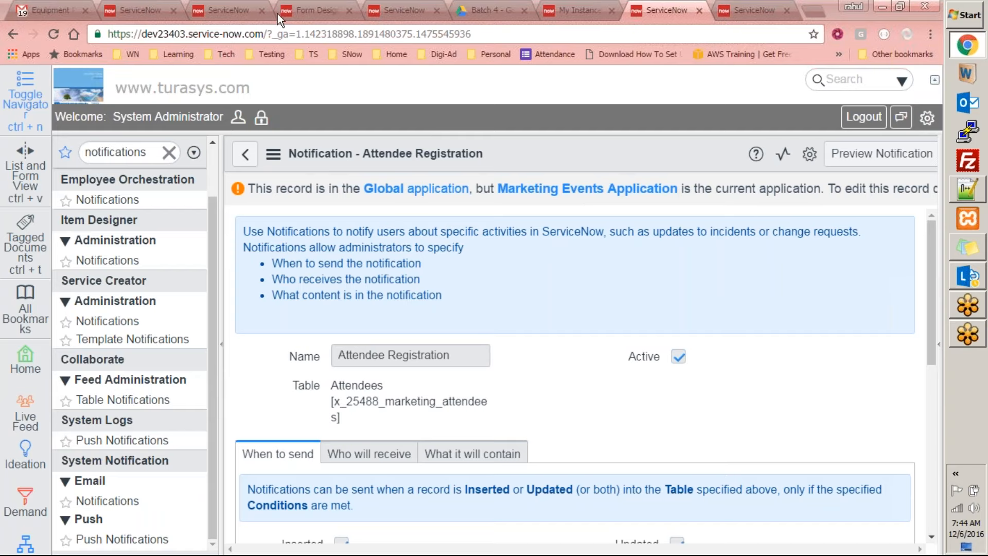
pyautogui.click(246, 156)
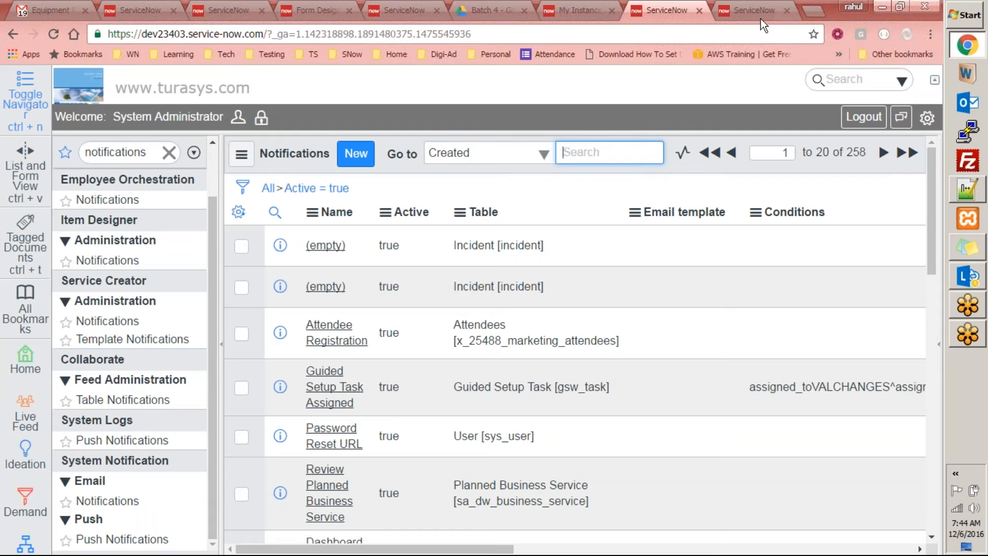
# - Open the properties of the Request Approved script activity in the Equipment Request workflow and review its script
pyautogui.click(746, 11)
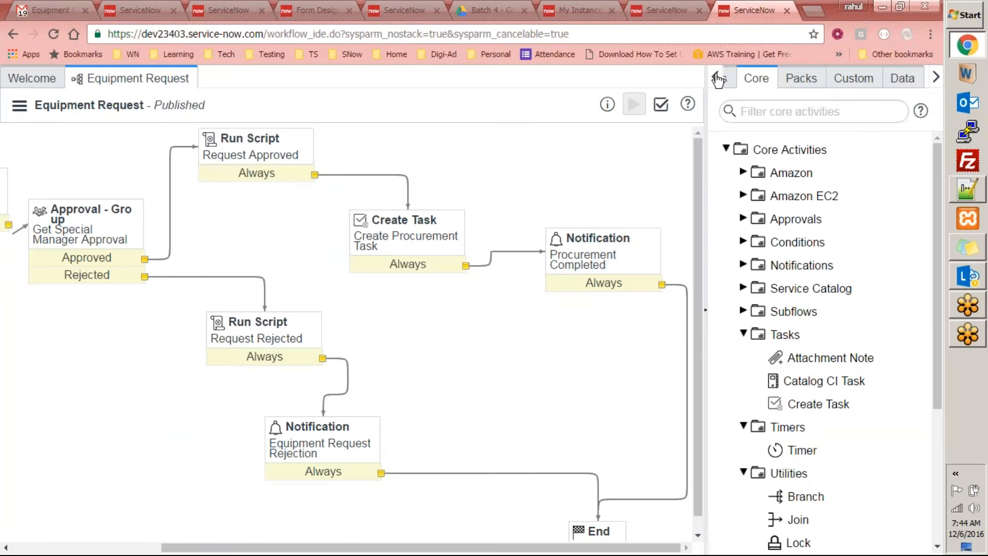
pyautogui.doubleClick(256, 158)
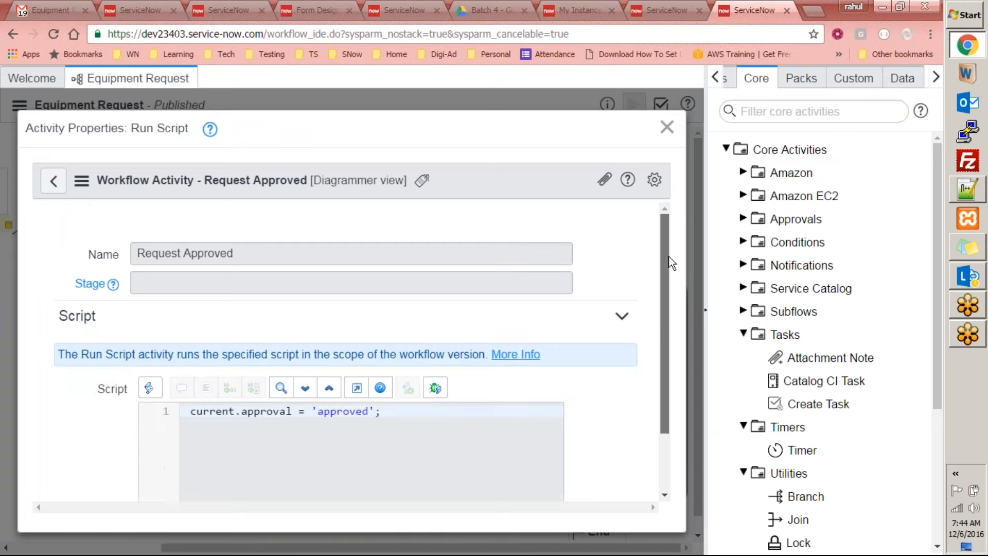
pyautogui.scroll(-2, 657, 316)
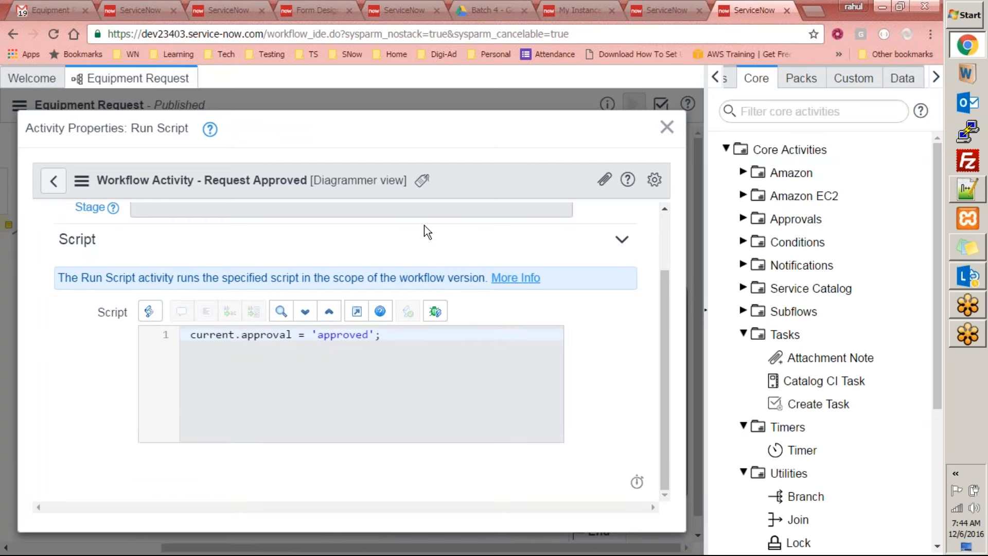
pyautogui.click(667, 126)
# - Open wiki.servicenow.com in a new browser tab
pyautogui.click(811, 10)
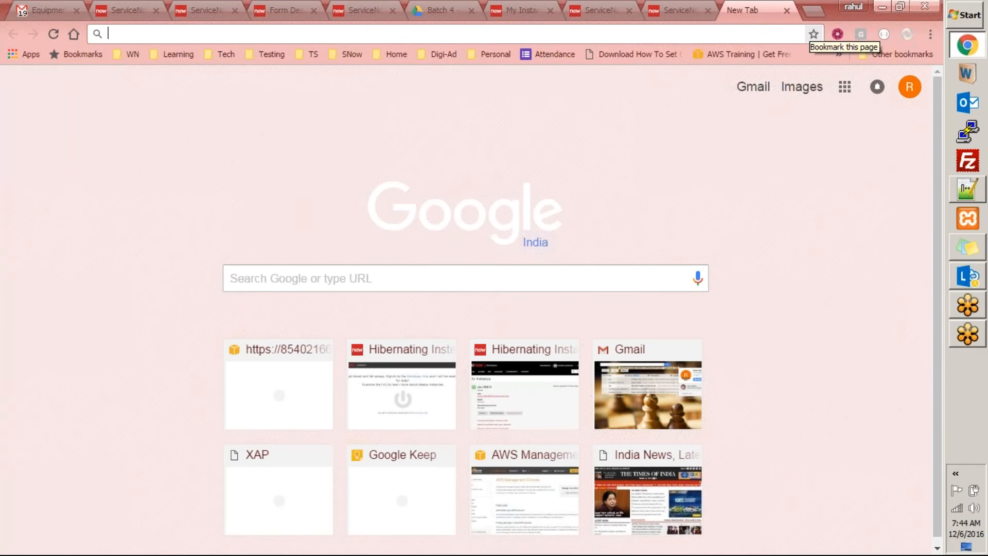
pyautogui.write('wiki.servicenow.com')
pyautogui.press('Return')
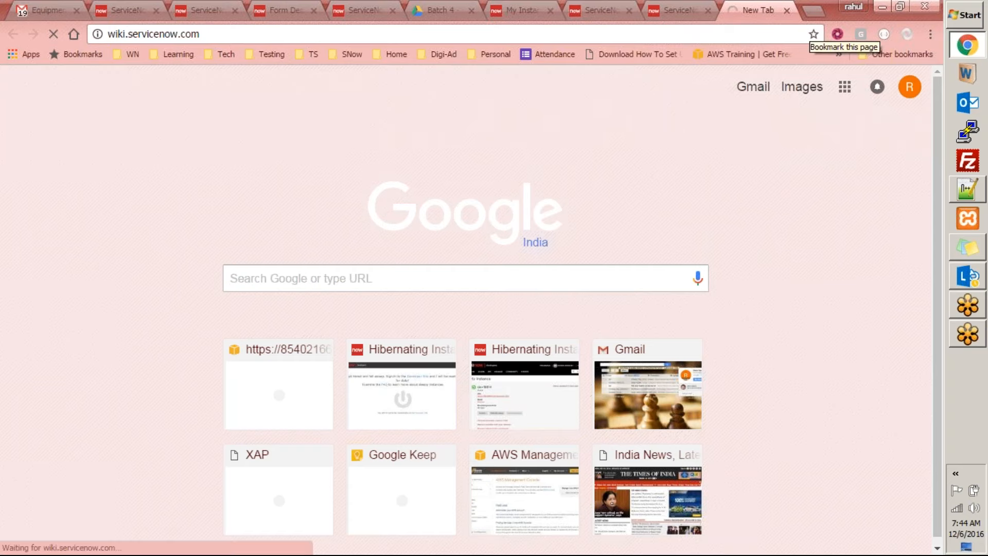
# - Go back to the Request Approved activity's properties and examine the line that sets the approval value
pyautogui.click(665, 16)
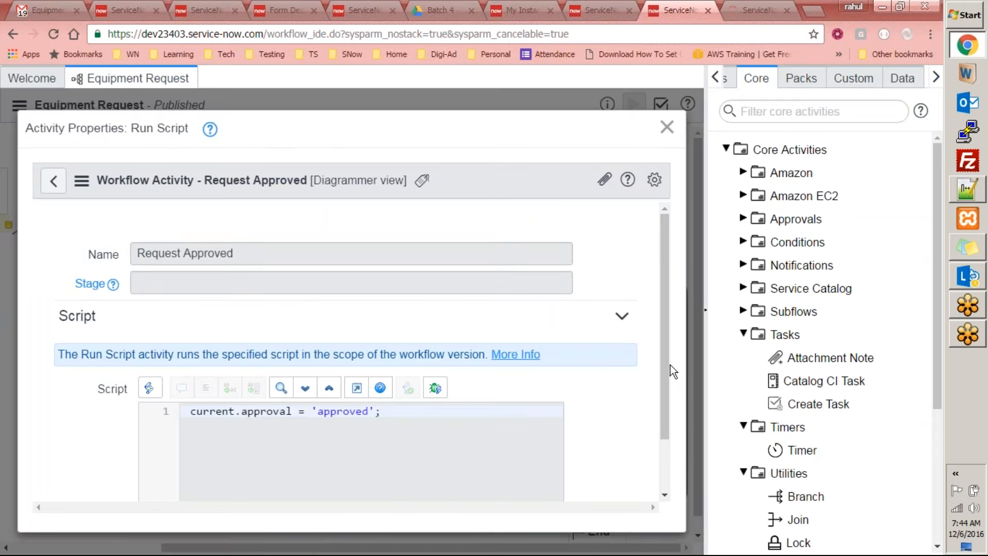
pyautogui.scroll(-2, 666, 356)
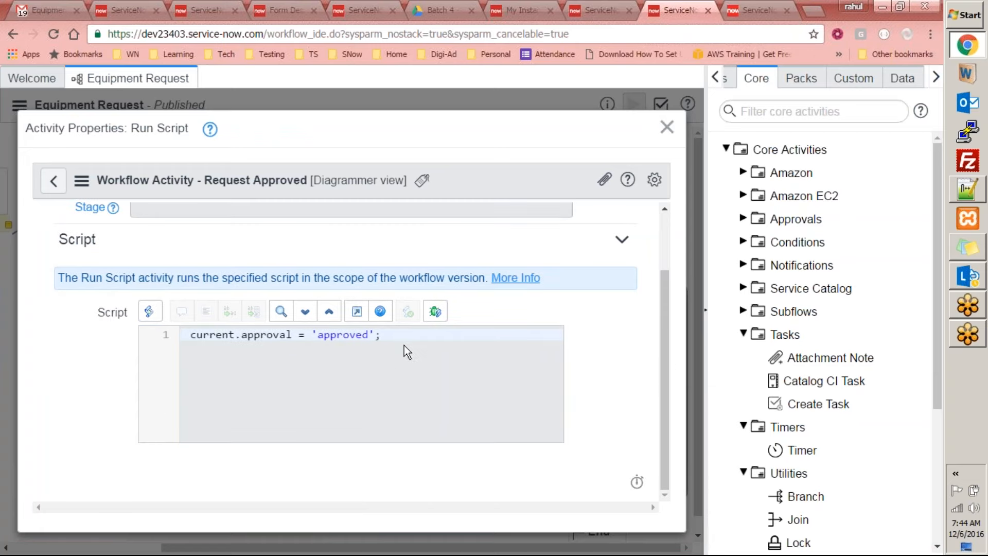
pyautogui.click(272, 352)
# - Search the ServiceNow wiki for "workflow script" and open the Workflow Script and Using Variables in a Workflow results in separate tabs
pyautogui.click(753, 9)
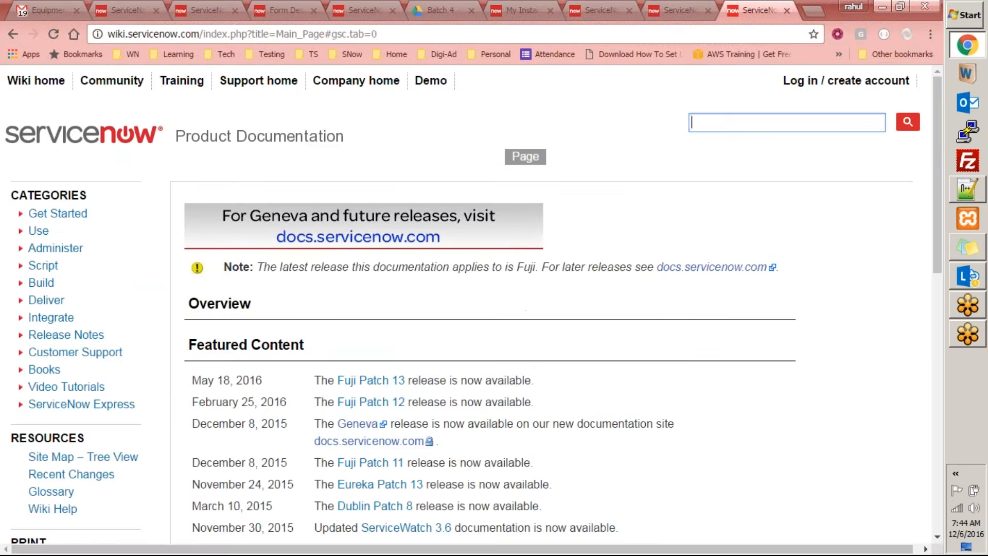
pyautogui.write('wo')
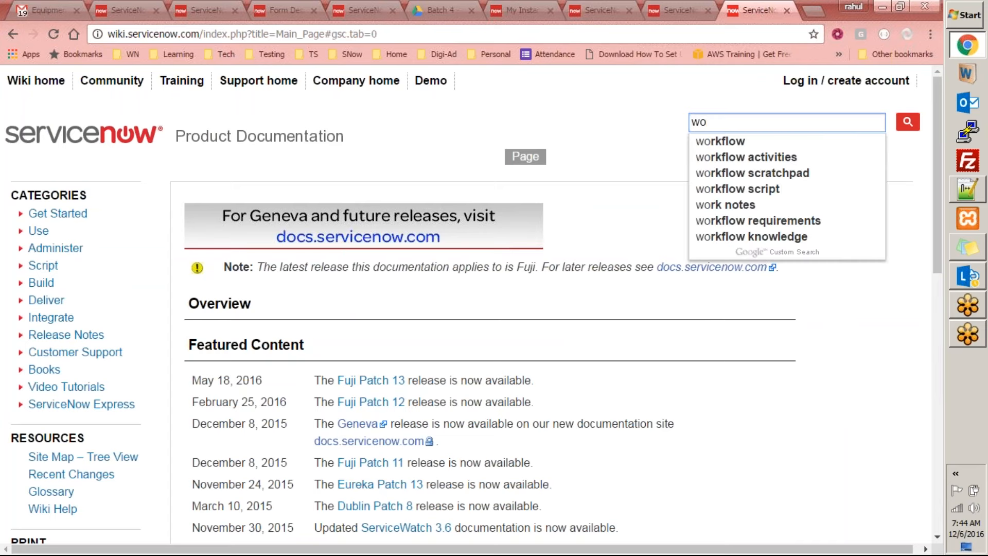
pyautogui.write('rkflow sc')
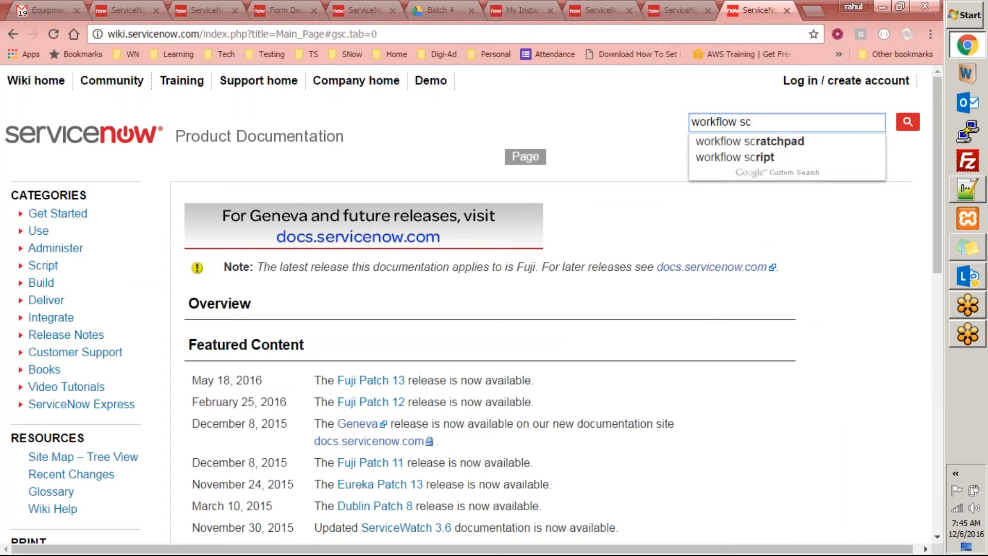
pyautogui.write('ript')
pyautogui.press('Return')
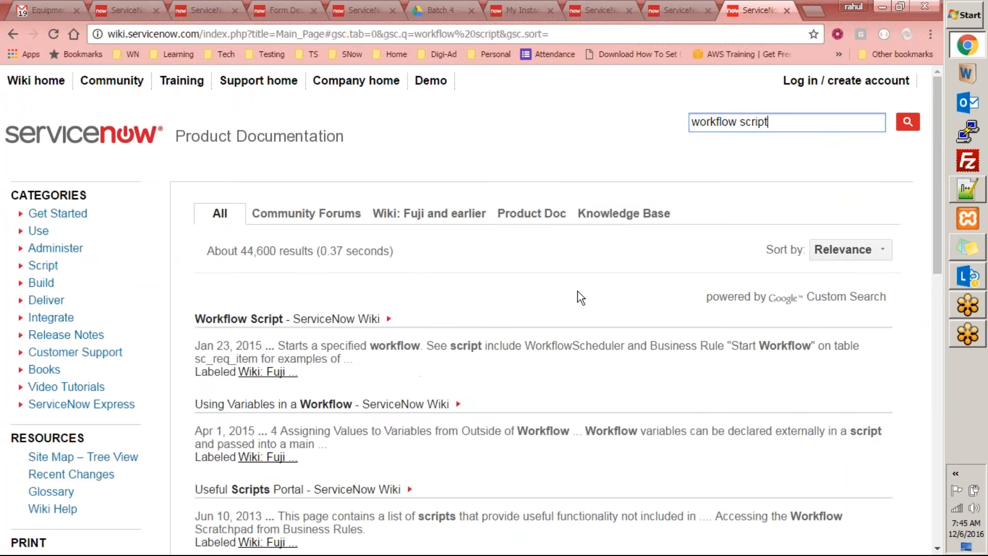
pyautogui.middleClick(337, 317)
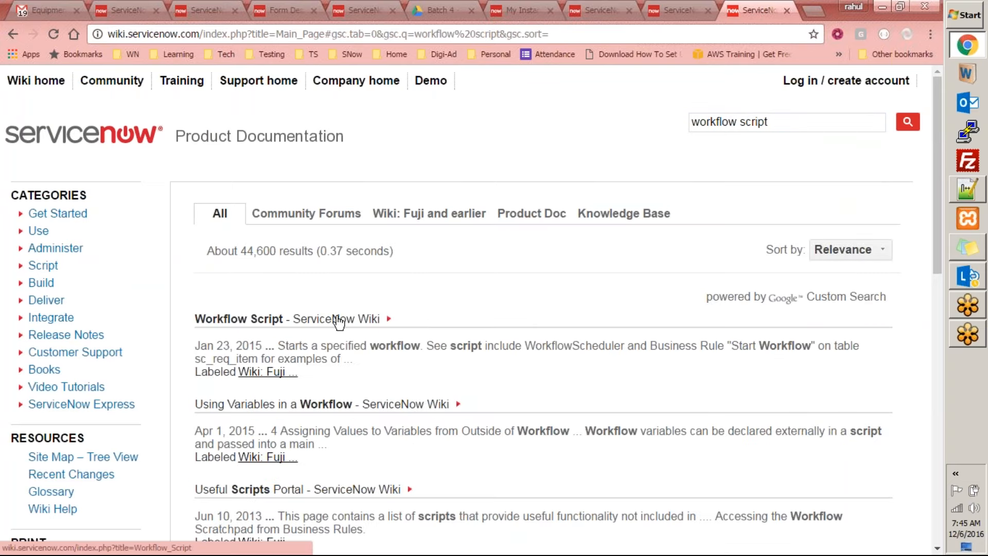
pyautogui.middleClick(349, 409)
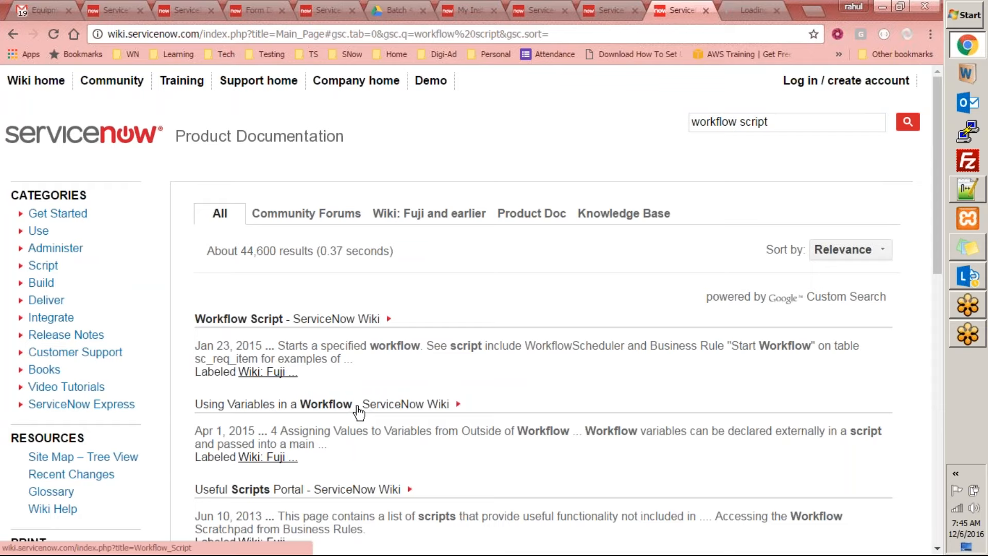
# - Open the Useful Scripts Portal result in a separate tab and examine the method summary on the Workflow Script page
pyautogui.middleClick(305, 492)
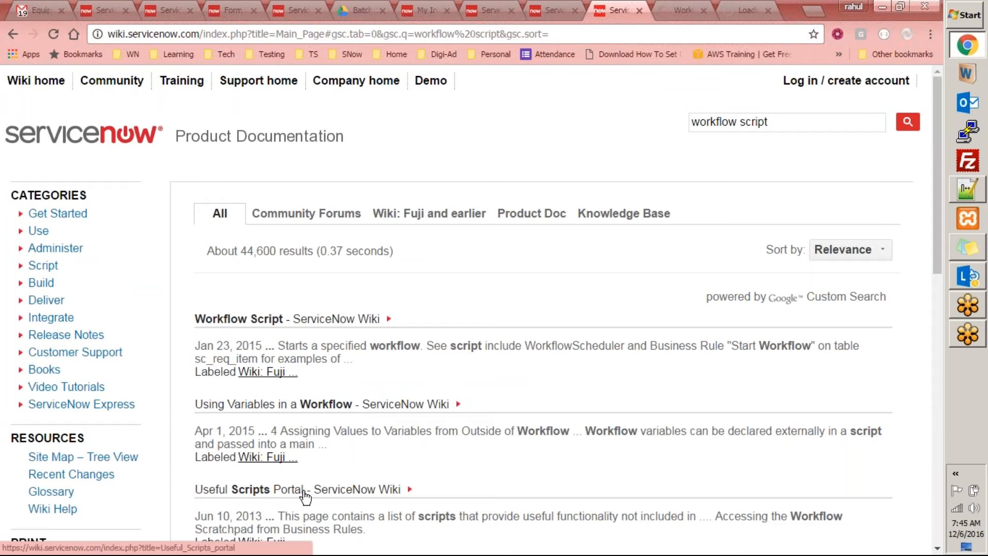
pyautogui.hotkey('ctrl', 'Tab')
pyautogui.scroll(-15, 729, 212)
pyautogui.scroll(-20, 729, 211)
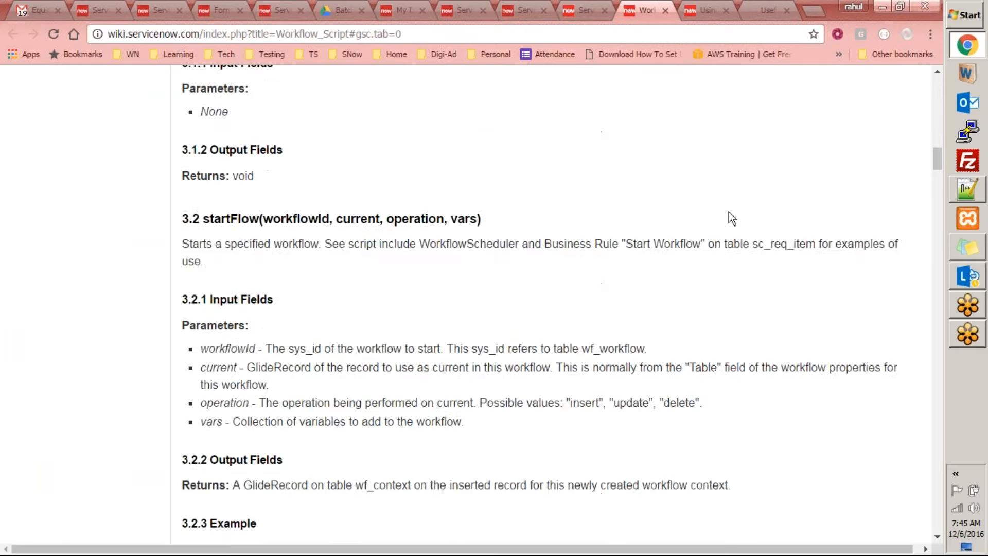
pyautogui.scroll(15, 729, 211)
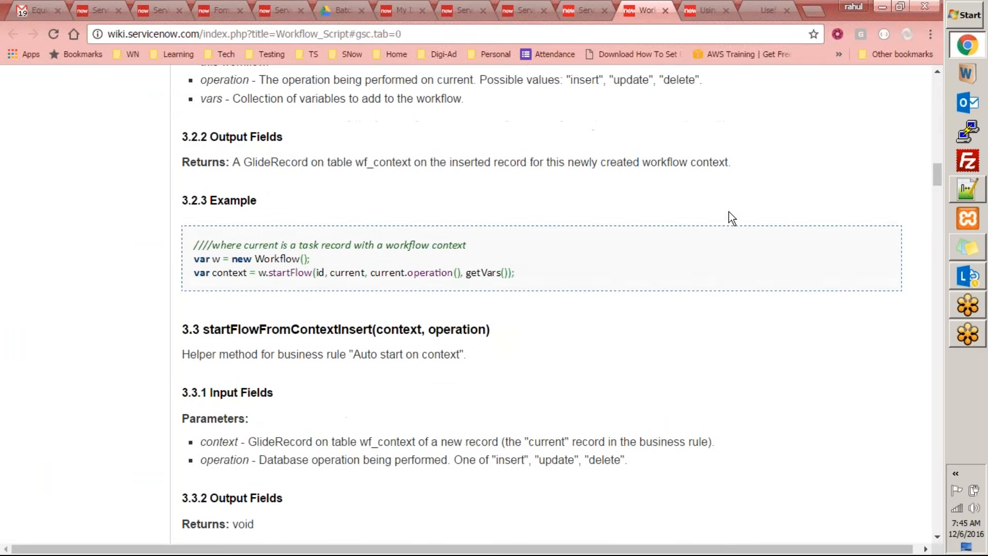
pyautogui.scroll(5, 391, 190)
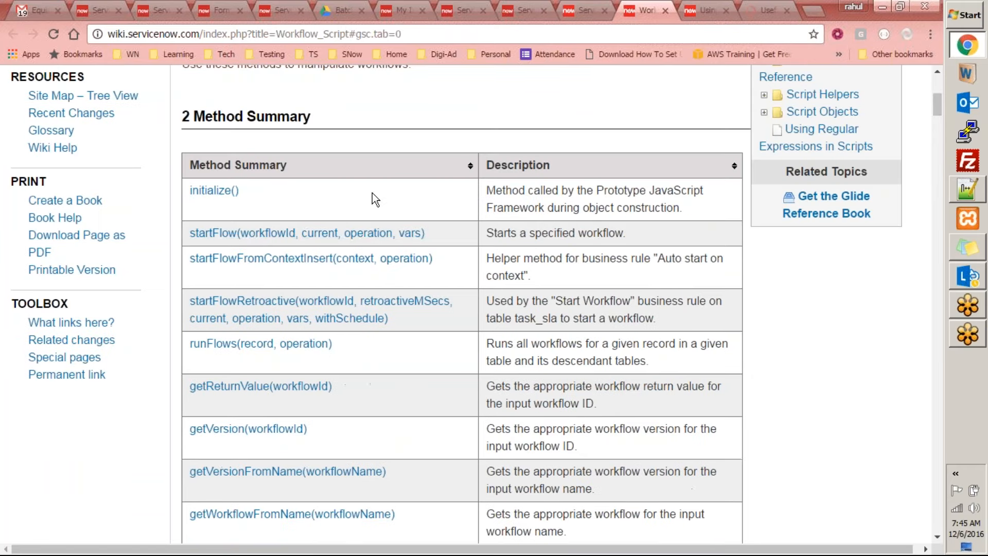
pyautogui.scroll(-1, 254, 238)
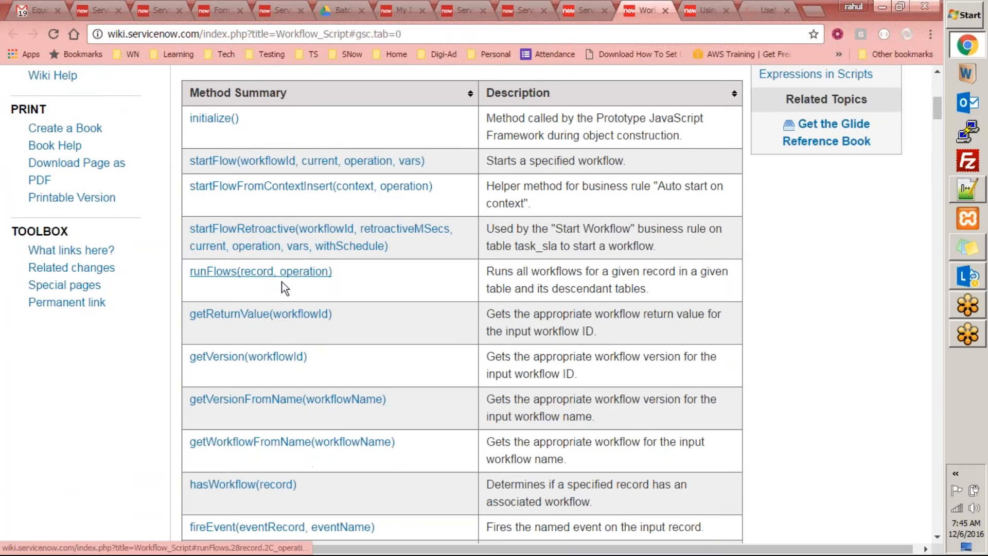
# - Open the runFlows and getReturnValue method links in separate tabs, and examine the getVersion example's use of new Workflow()
pyautogui.keyDown('ctrl'); pyautogui.click(273, 273); pyautogui.keyUp('ctrl')
pyautogui.keyDown('ctrl'); pyautogui.click(273, 315); pyautogui.keyUp('ctrl')
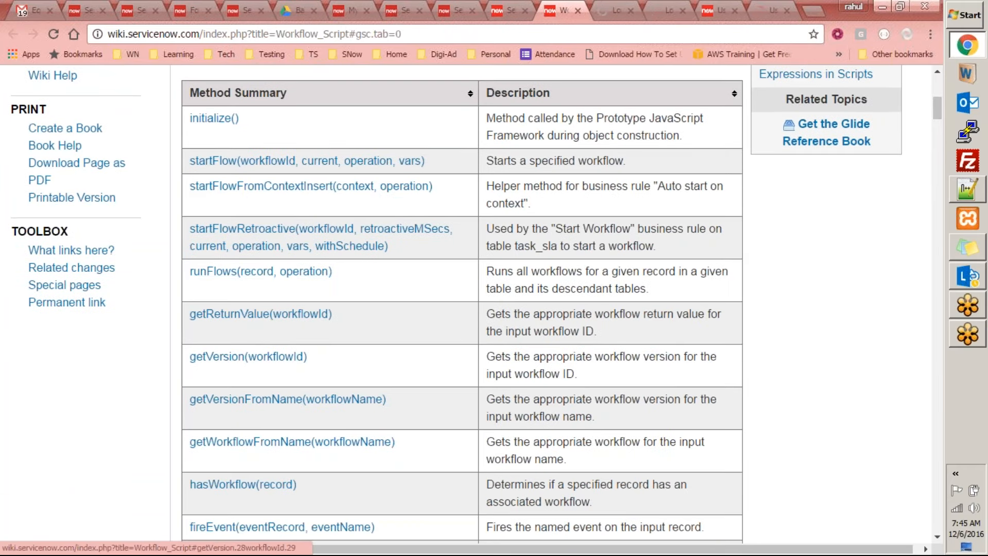
pyautogui.click(255, 365)
pyautogui.scroll(-5, 429, 343)
pyautogui.scroll(4, 429, 343)
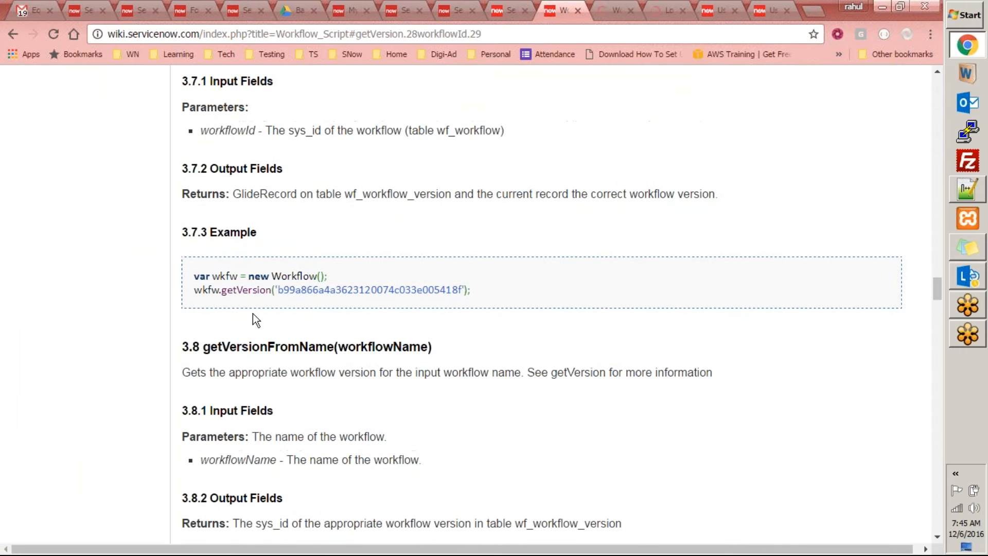
pyautogui.moveTo(252, 282); pyautogui.dragTo(327, 278)
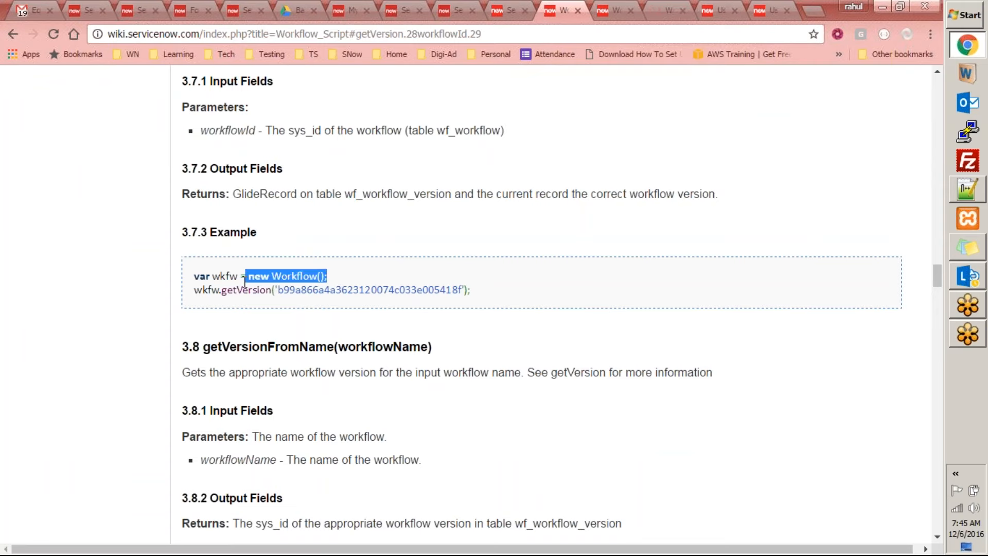
pyautogui.click(387, 261)
# - Examine the remaining Workflow Script methods from getVersionFromName to the end of the page, highlighting the getWorkflowVersionFromName call, and return to the beginning
pyautogui.scroll(-3, 387, 262)
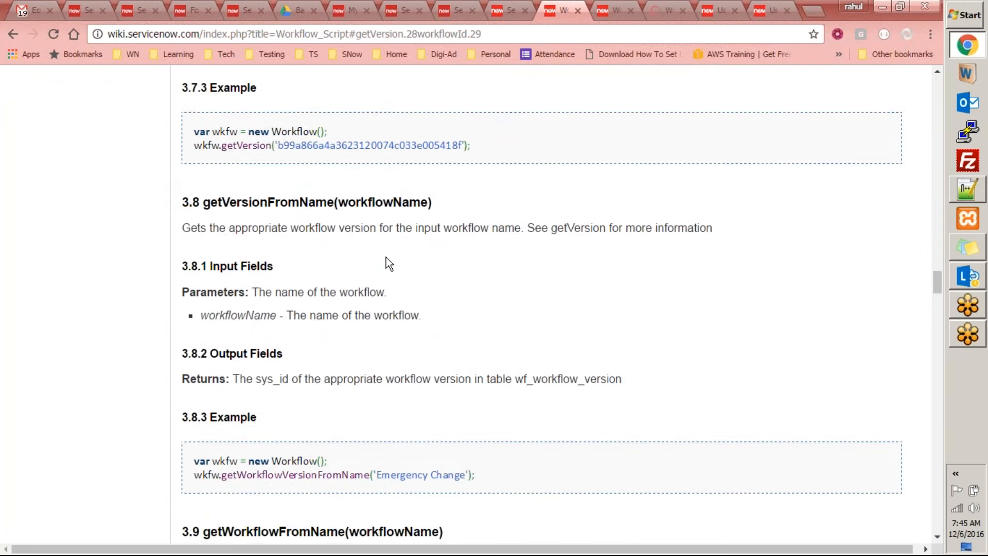
pyautogui.scroll(-4, 386, 260)
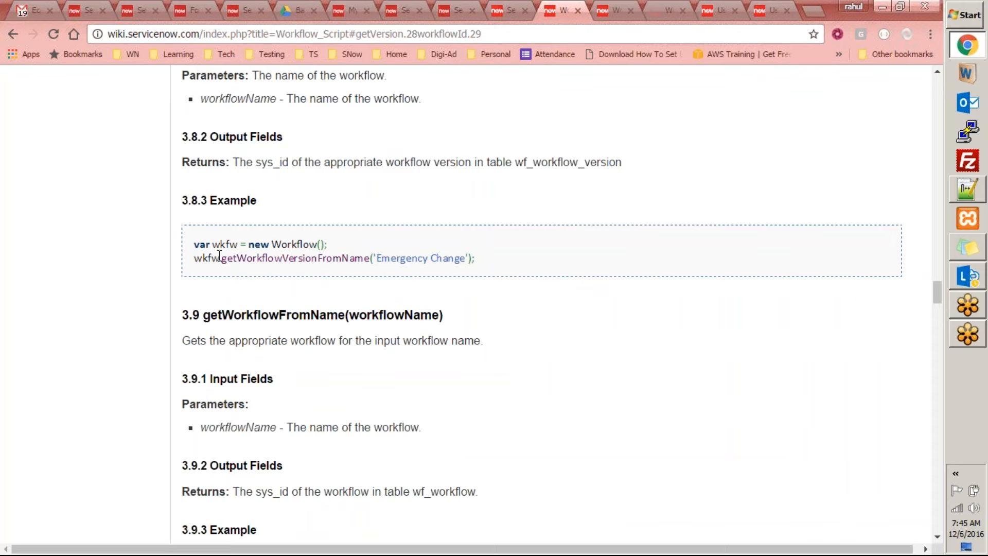
pyautogui.moveTo(223, 258); pyautogui.dragTo(472, 259)
pyautogui.click(540, 271)
pyautogui.scroll(-15, 539, 270)
pyautogui.scroll(-20, 539, 276)
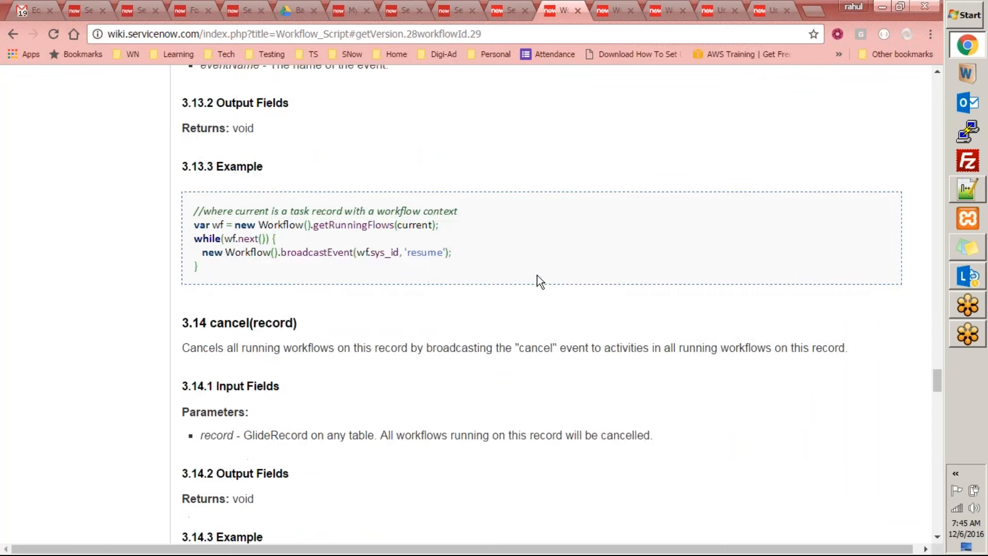
pyautogui.scroll(-7, 550, 304)
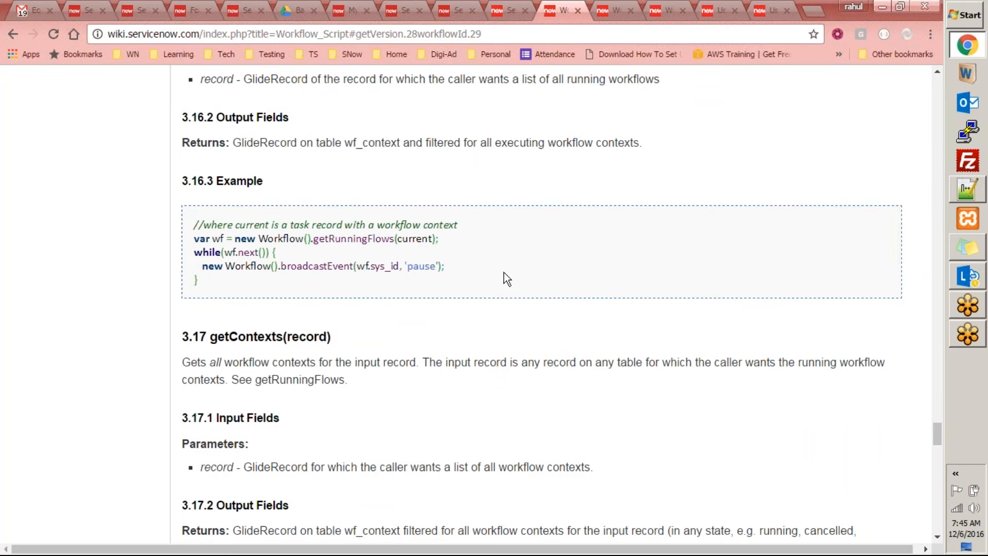
pyautogui.scroll(-8, 490, 300)
pyautogui.scroll(-20, 490, 298)
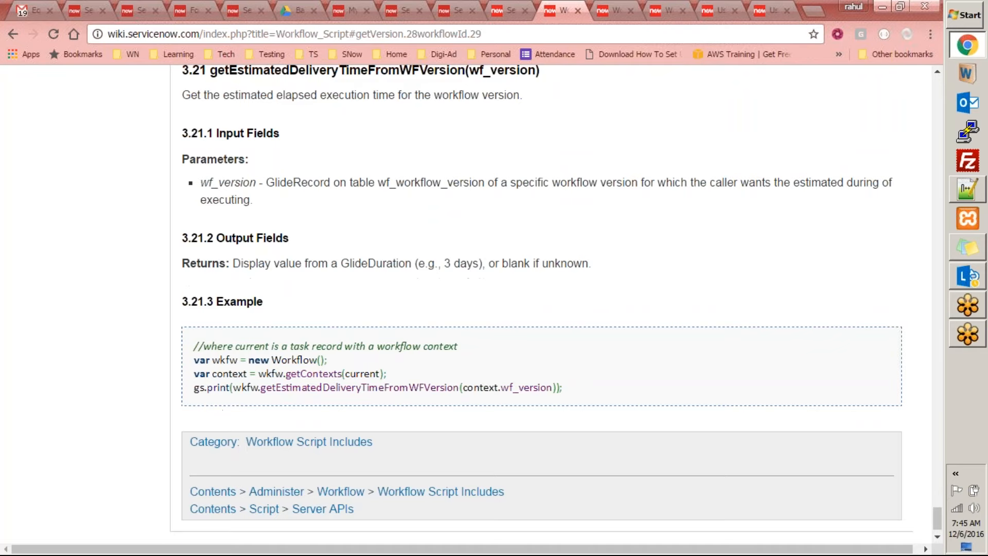
pyautogui.press('Home')
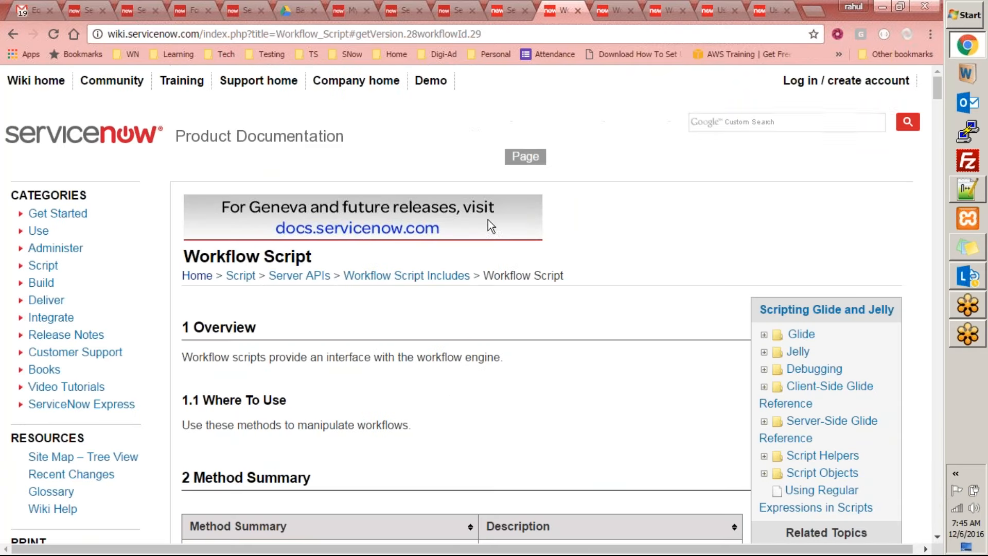
# - Search Google for "gliderecord in workflow" and open the Glide Record Query in Workflow community thread
pyautogui.click(584, 35)
pyautogui.write('glide')
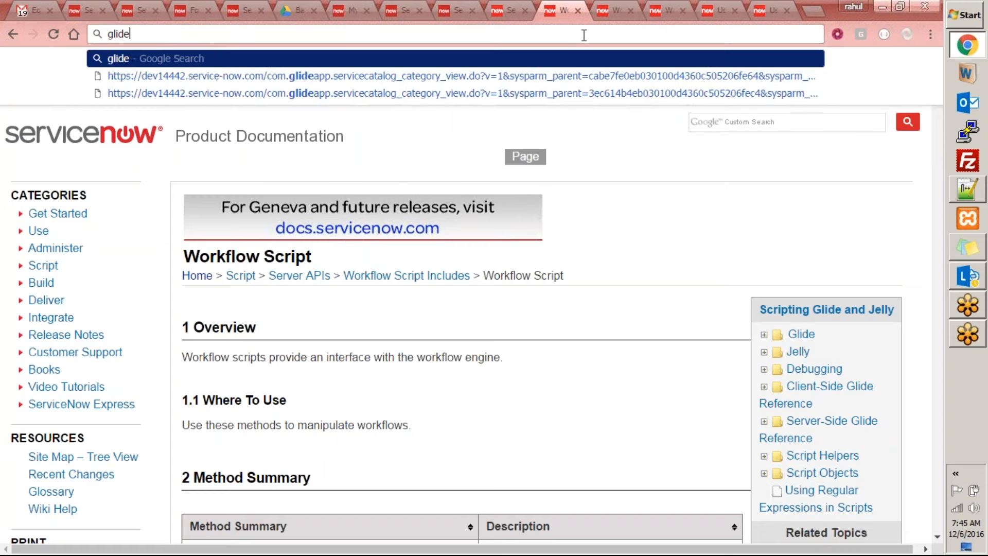
pyautogui.write('record in workflow')
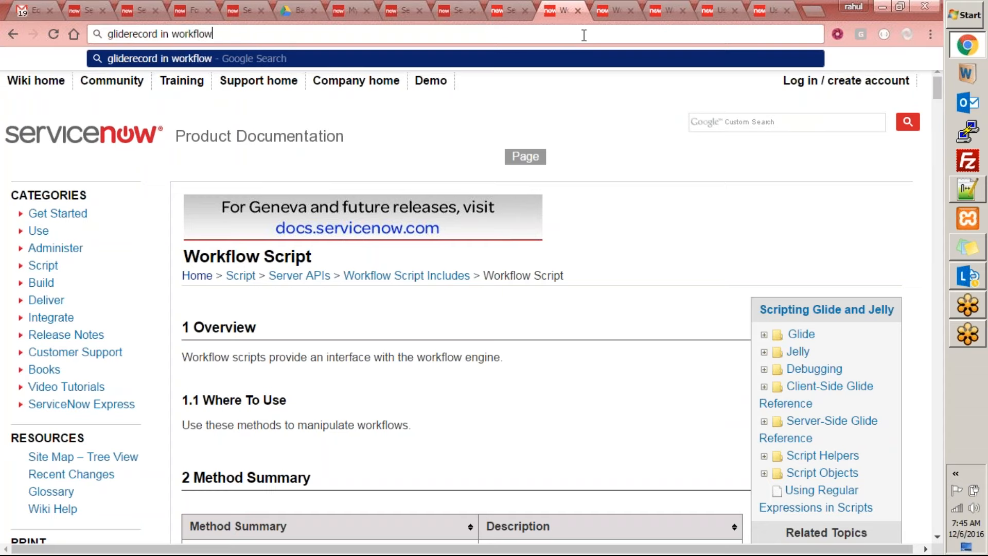
pyautogui.press('Return')
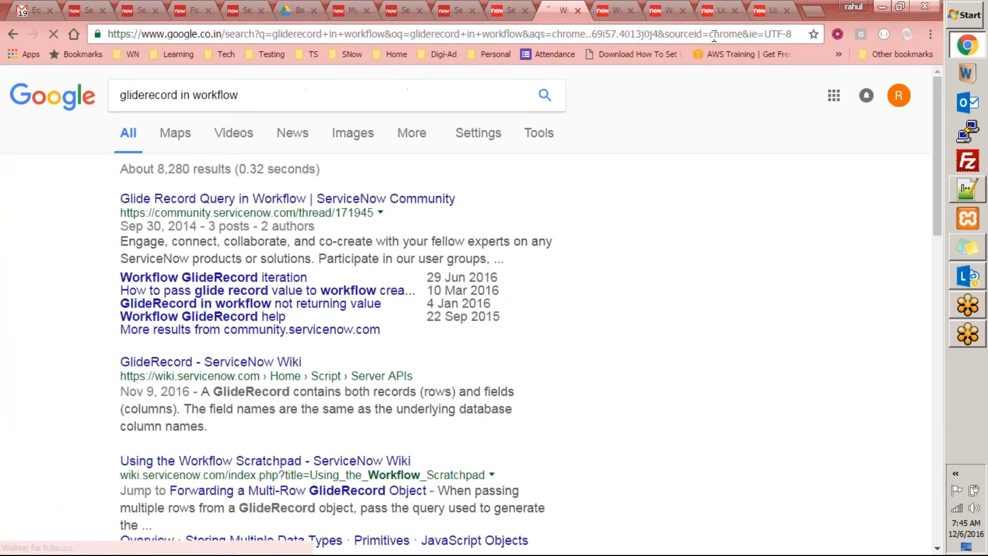
pyautogui.click(396, 200)
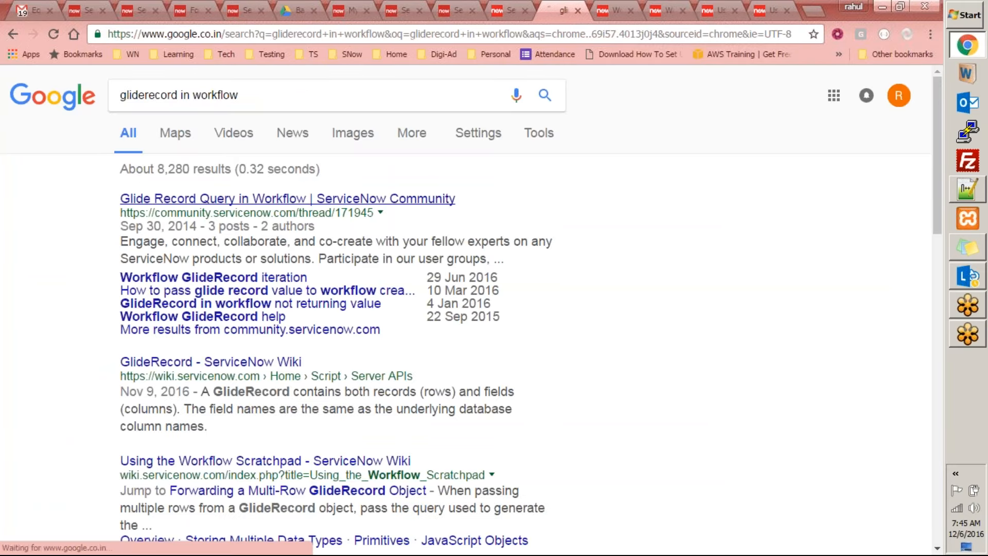
# - Close the extra browser tabs holding the runFlows and getReturnValue sections of the Workflow Script page
pyautogui.click(599, 14)
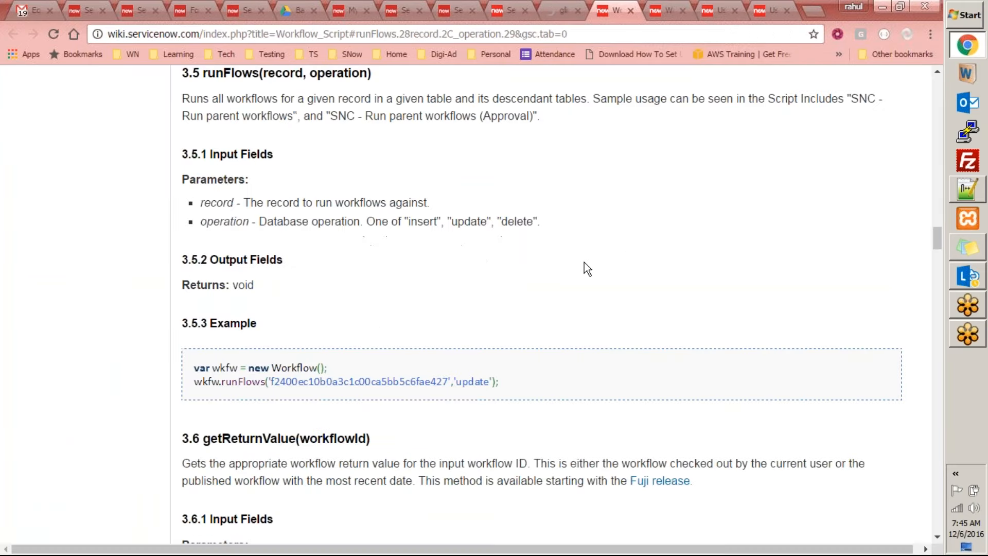
pyautogui.hotkey('ctrl', 'w')
pyautogui.hotkey('ctrl', 'w')
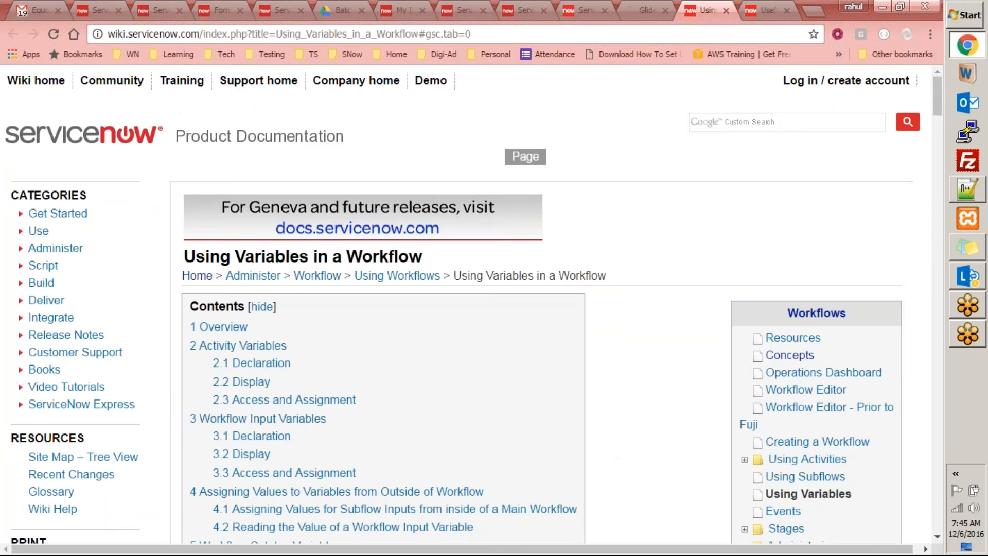
# - Go to the Glide Record Query in Workflow thread and highlight the GlideRecord script in its correct answer
pyautogui.click(643, 11)
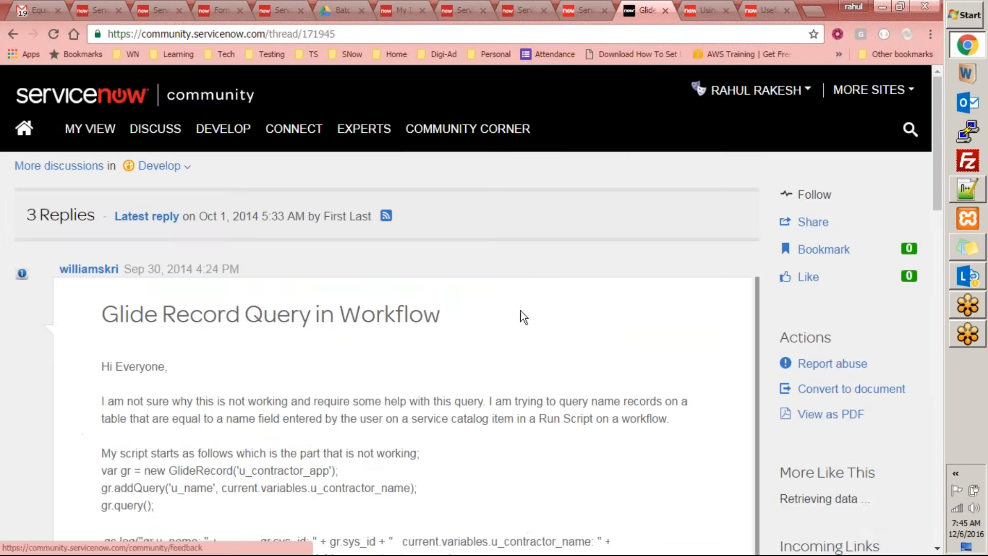
pyautogui.scroll(-7, 144, 378)
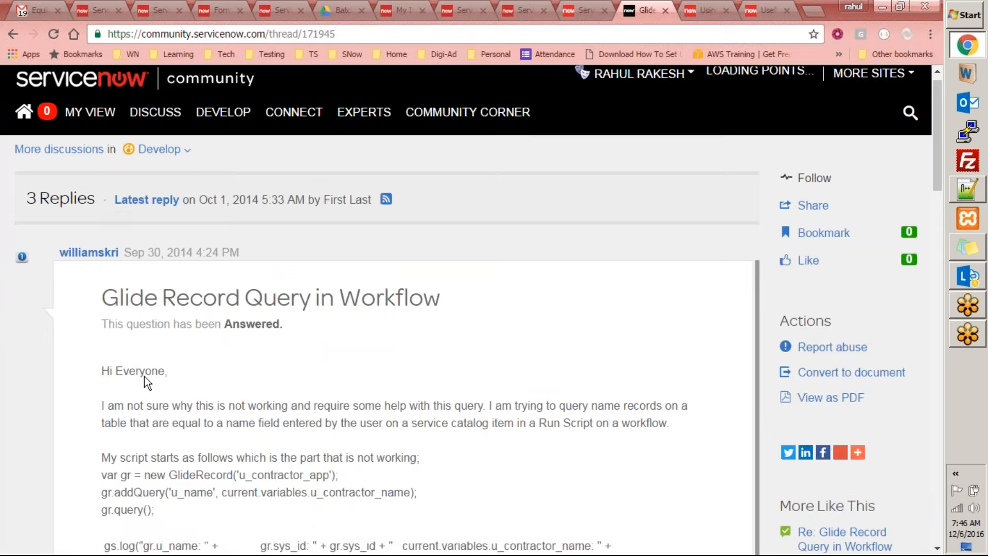
pyautogui.scroll(-4, 294, 391)
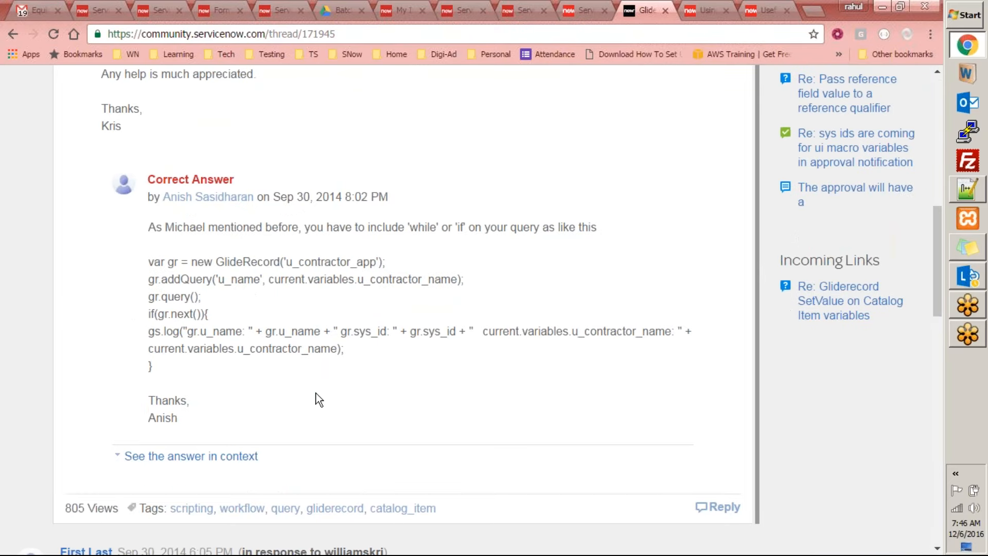
pyautogui.scroll(-1, 319, 399)
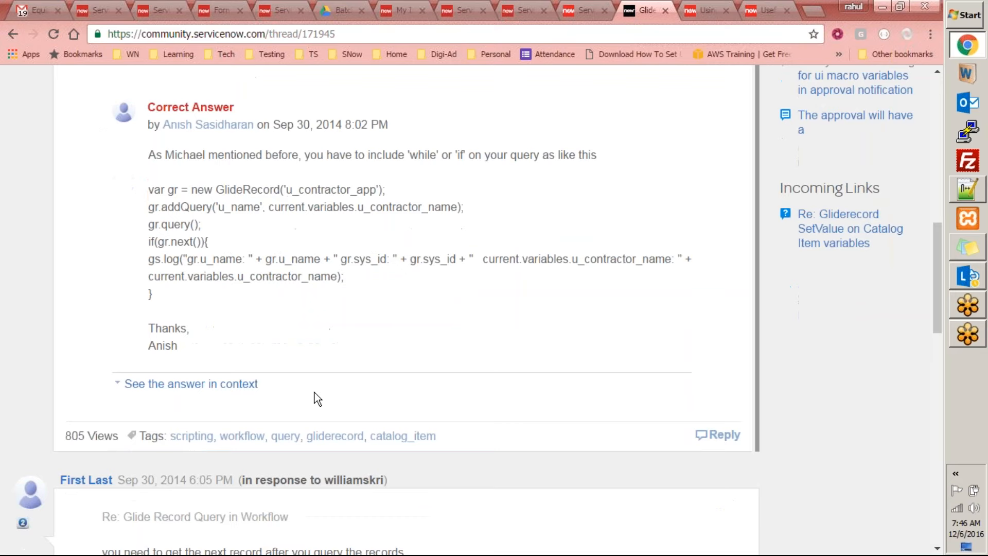
pyautogui.moveTo(149, 189); pyautogui.dragTo(348, 301)
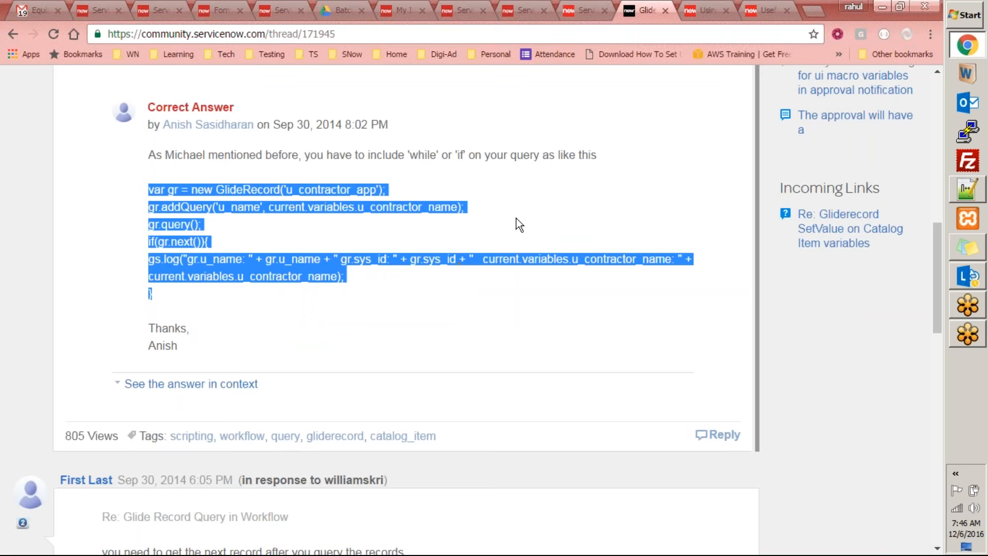
pyautogui.click(541, 219)
pyautogui.moveTo(149, 189); pyautogui.dragTo(208, 294)
# - Return to the Equipment Request workflow, review the Request Approved script, and close the activity's properties
pyautogui.click(702, 11)
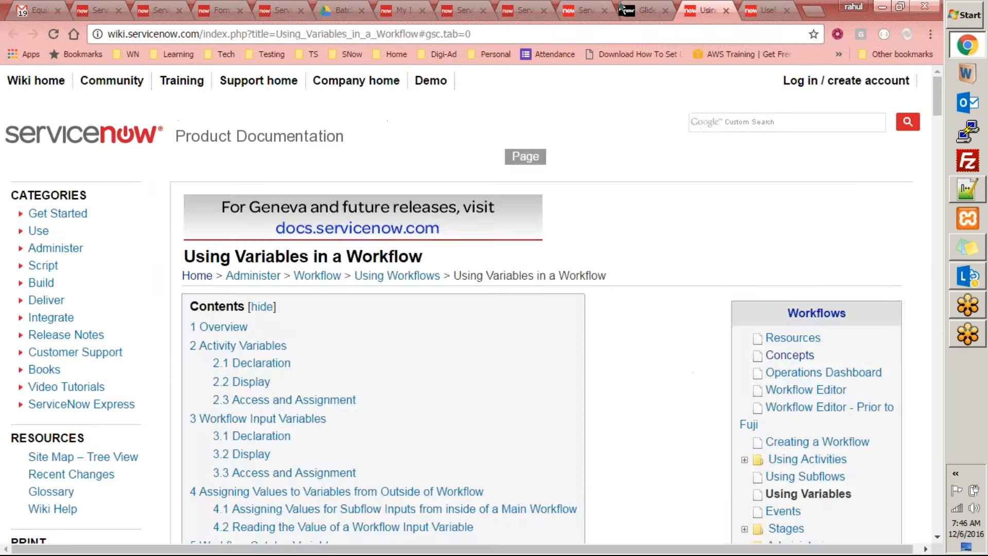
pyautogui.click(573, 9)
pyautogui.click(507, 11)
pyautogui.click(403, 344)
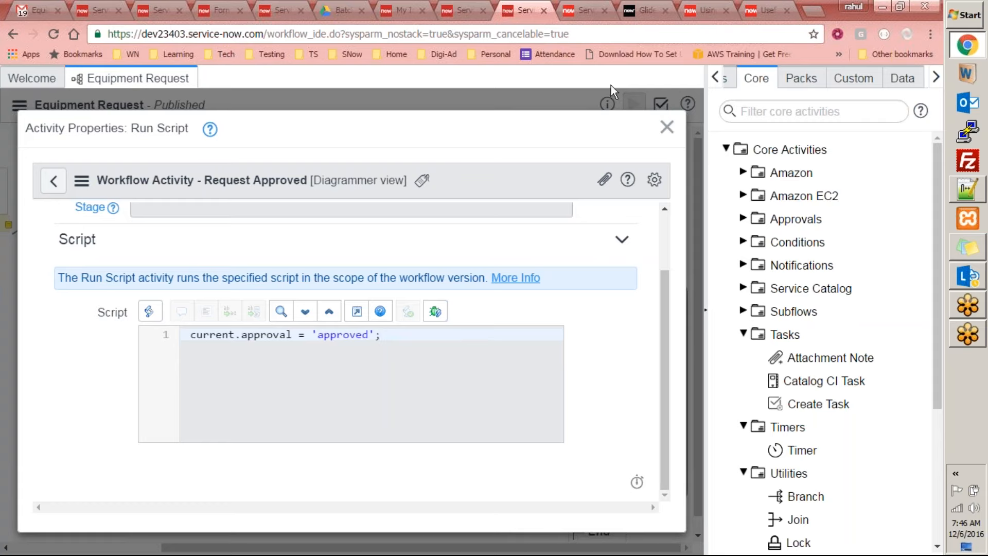
pyautogui.click(667, 126)
pyautogui.click(19, 105)
pyautogui.click(45, 184)
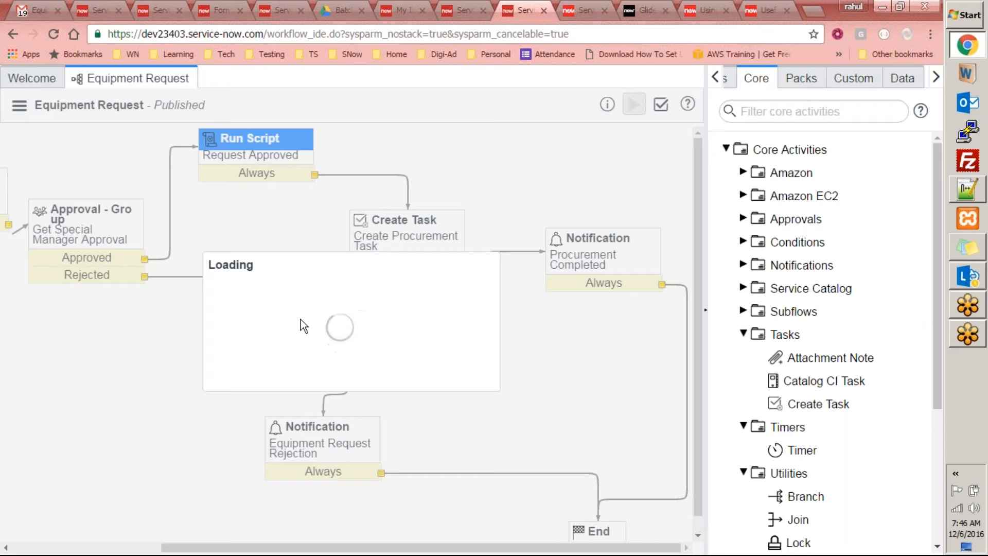
# - Go back to the Glide Record Query in Workflow thread and deselect the correct answer's script
pyautogui.click(597, 10)
pyautogui.click(647, 7)
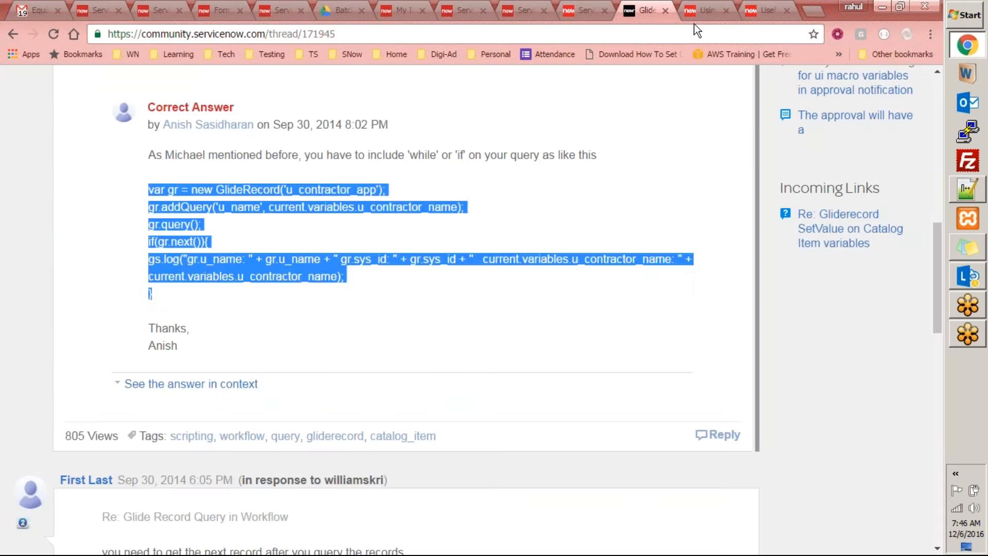
pyautogui.click(456, 280)
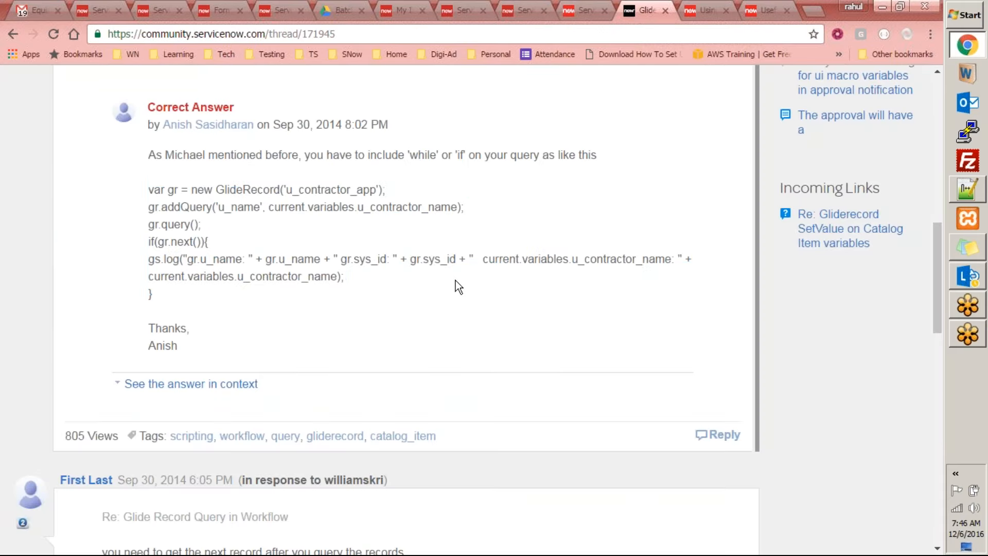
# - Read through the Using Variables in a Workflow page down to its last Access and Assignment section, and close its tab
pyautogui.click(706, 9)
pyautogui.scroll(-15, 684, 183)
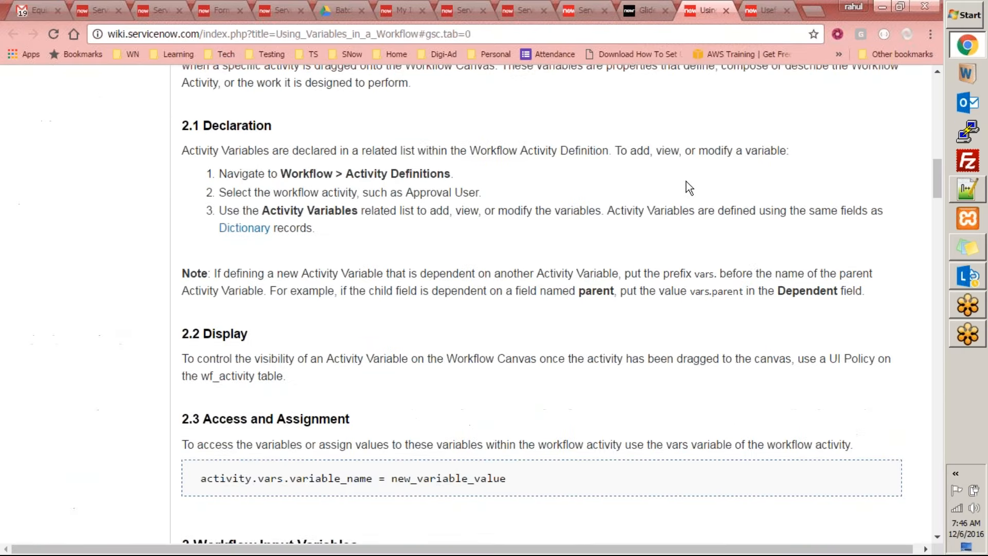
pyautogui.scroll(-8, 686, 181)
pyautogui.scroll(-12, 687, 181)
pyautogui.scroll(-10, 686, 180)
pyautogui.scroll(-15, 687, 180)
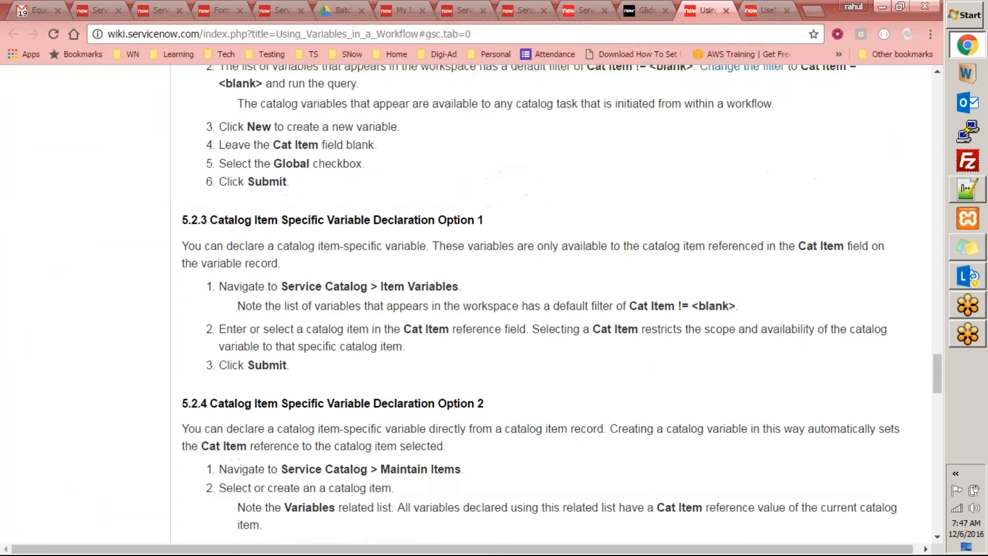
pyautogui.scroll(-13, 686, 180)
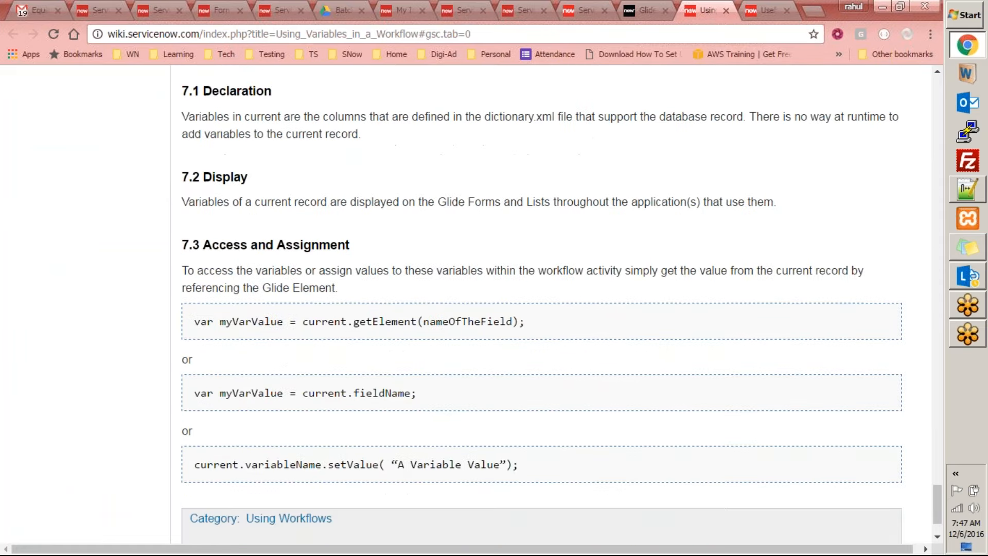
pyautogui.hotkey('ctrl', 'w')
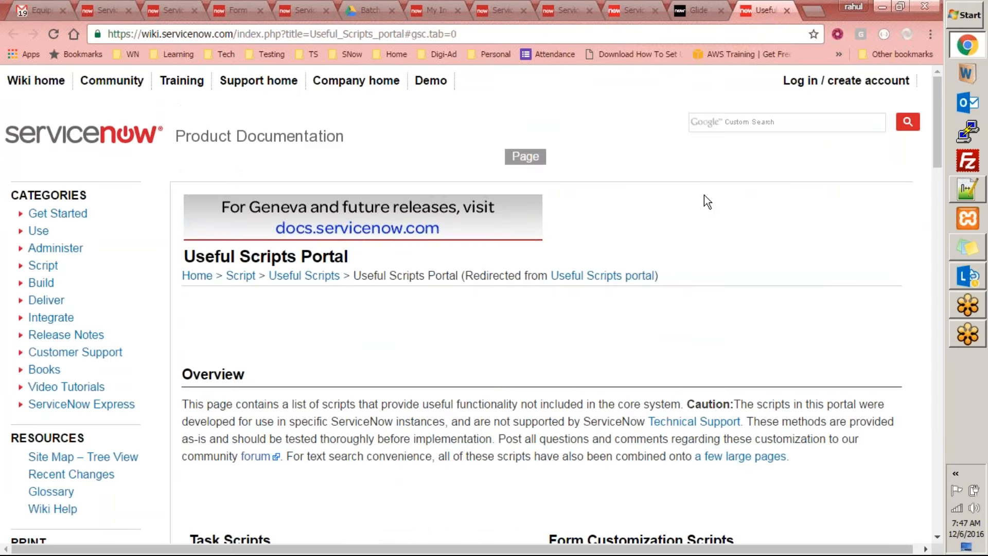
# - Search the Useful Scripts Portal page for "workflow" and open the Workflow Use Case link under Workflow Scripts
pyautogui.scroll(-10, 707, 192)
pyautogui.hotkey('ctrl', 'f')
pyautogui.write('wor')
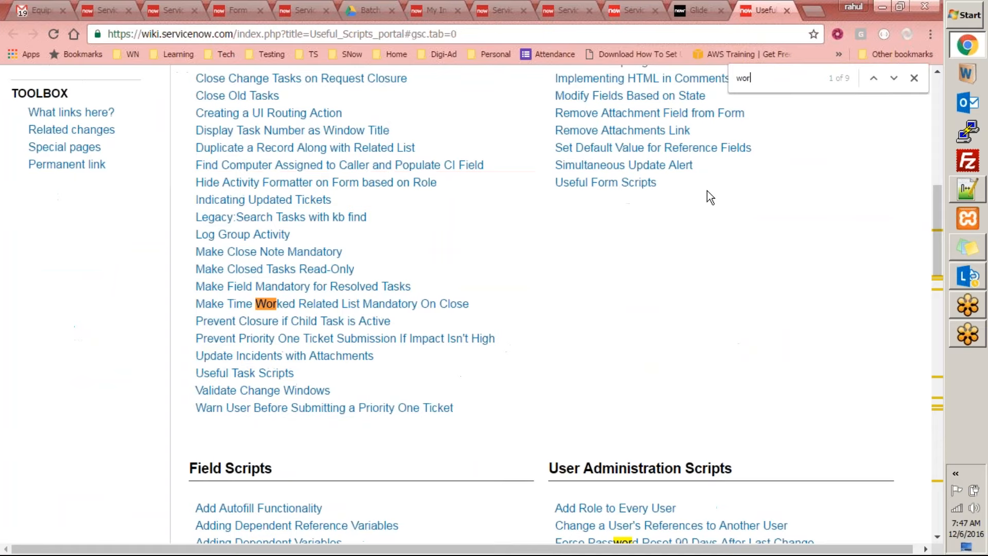
pyautogui.write('kf')
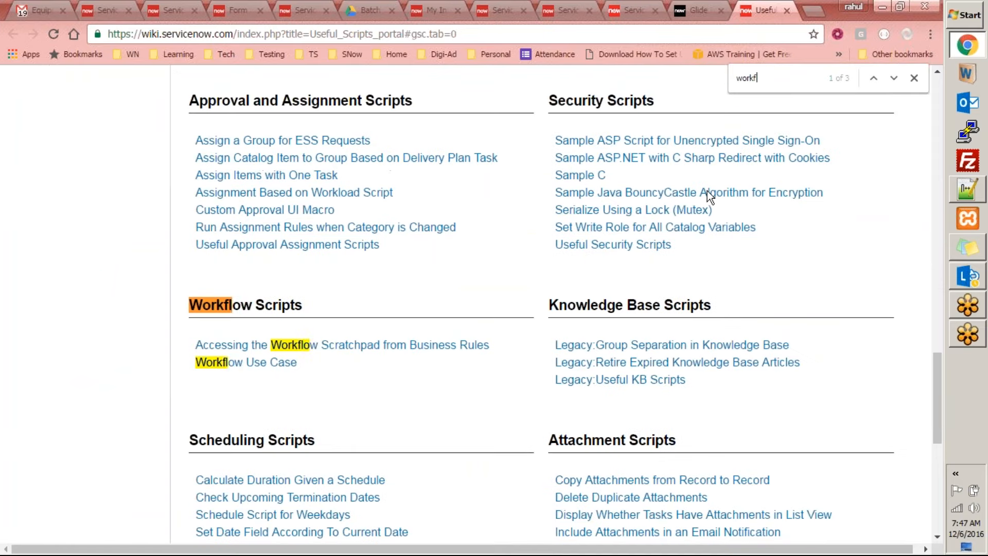
pyautogui.write('low')
pyautogui.click(271, 362)
# - Return to the Glide Record Query in Workflow thread, read its last reply, and close the thread
pyautogui.click(699, 10)
pyautogui.scroll(-3, 404, 309)
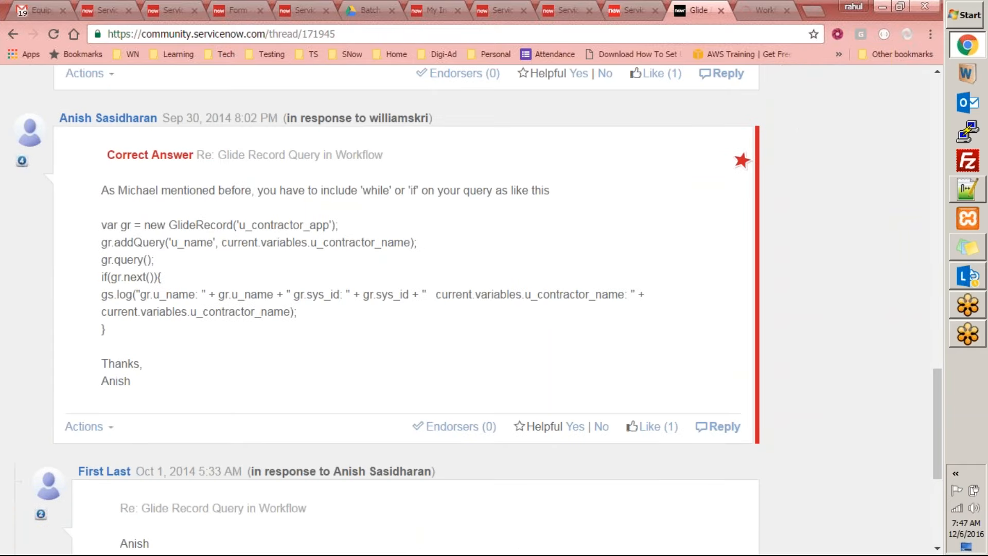
pyautogui.scroll(-5, 450, 346)
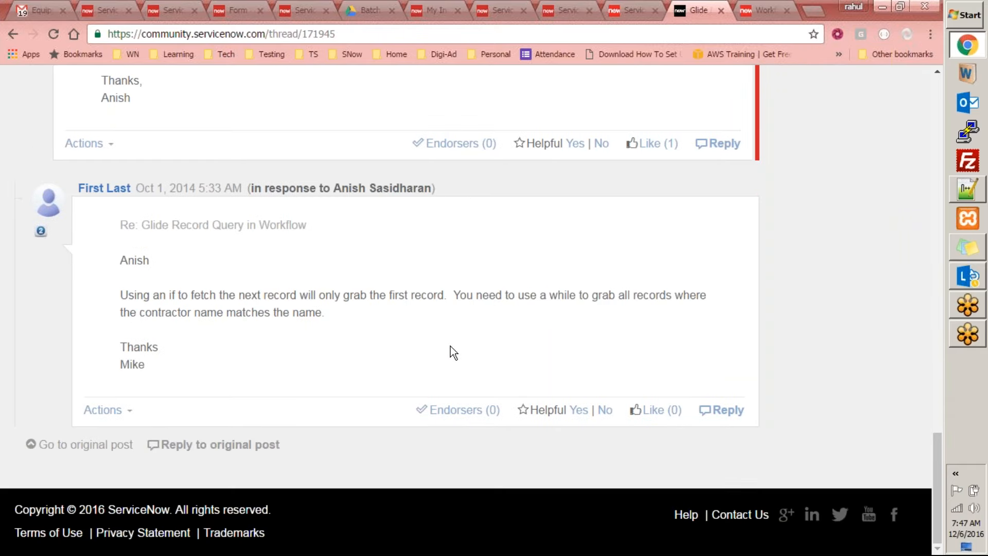
pyautogui.hotkey('ctrl', 'w')
# - Read through the Workflow Use Case page's DurationCalculator script examples down to the end of the page
pyautogui.scroll(-10, 591, 311)
pyautogui.scroll(-15, 587, 316)
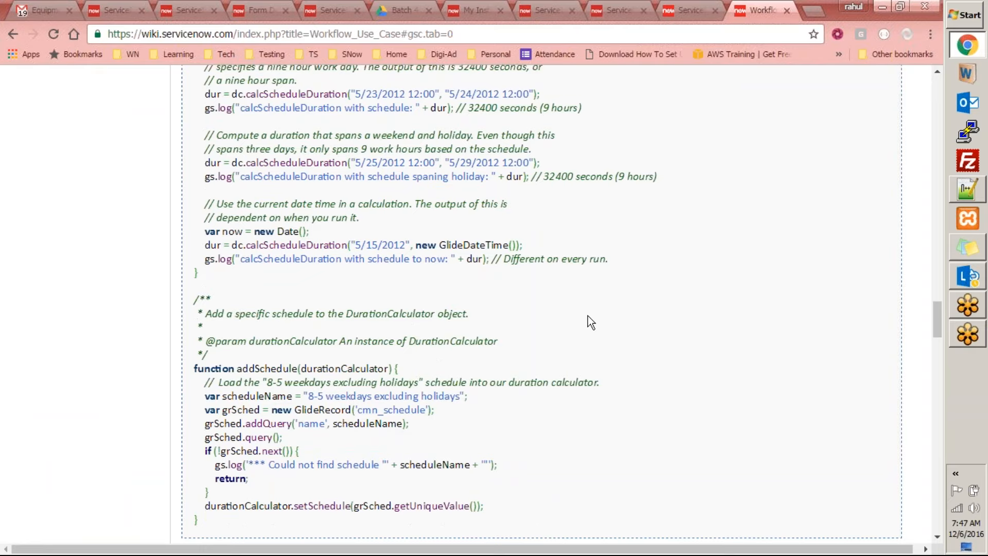
pyautogui.scroll(-15, 588, 316)
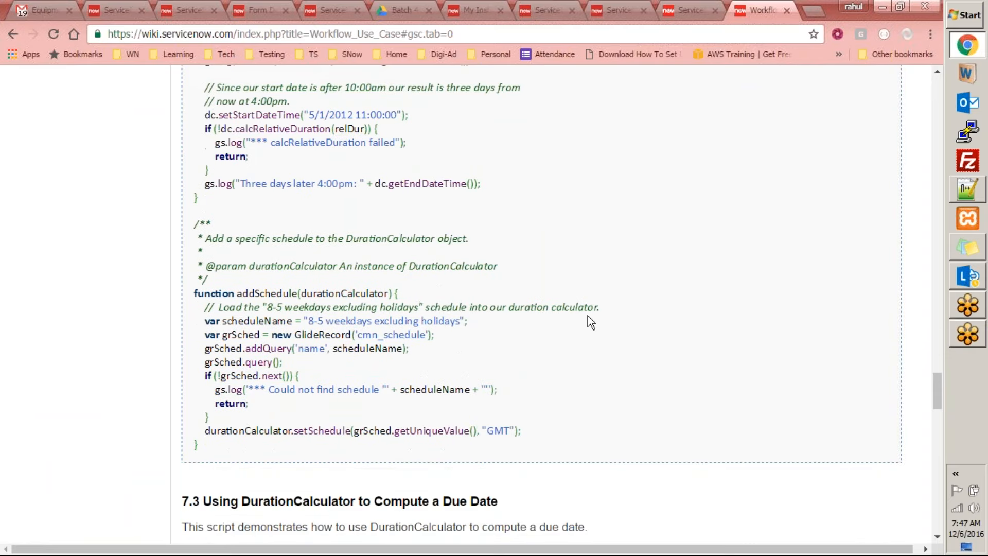
pyautogui.scroll(-15, 587, 316)
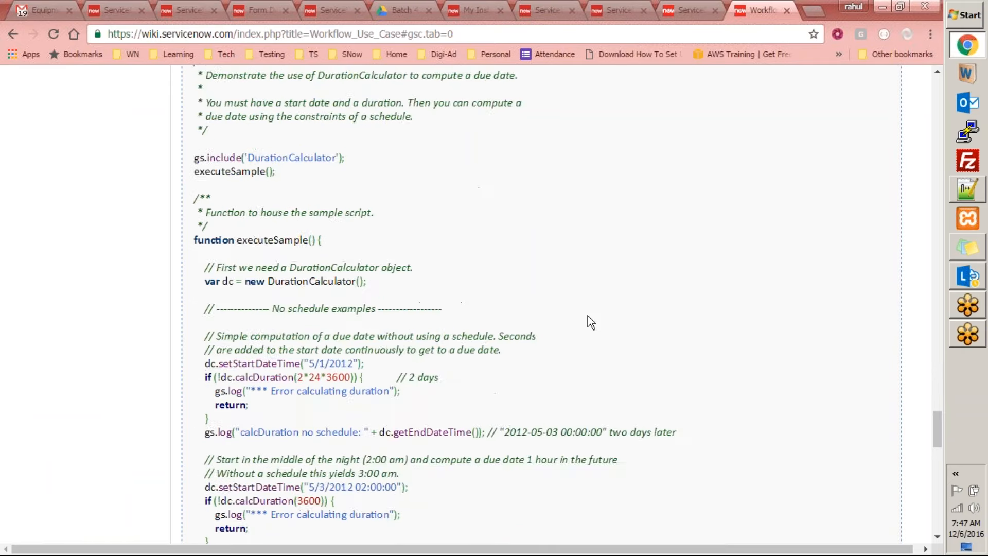
pyautogui.scroll(-10, 587, 315)
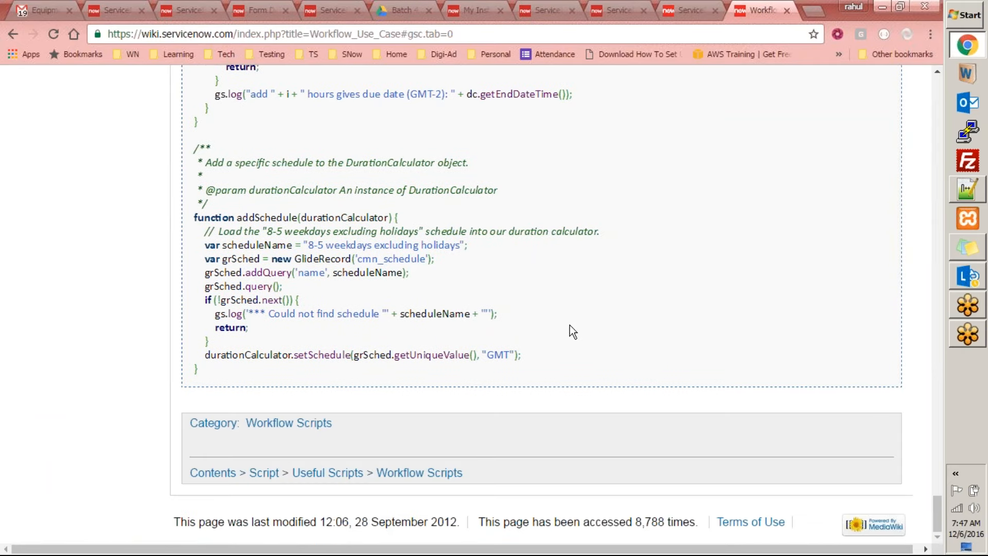
# - Close the wiki's "workflow script" search results and return to the Equipment Request workflow
pyautogui.click(684, 10)
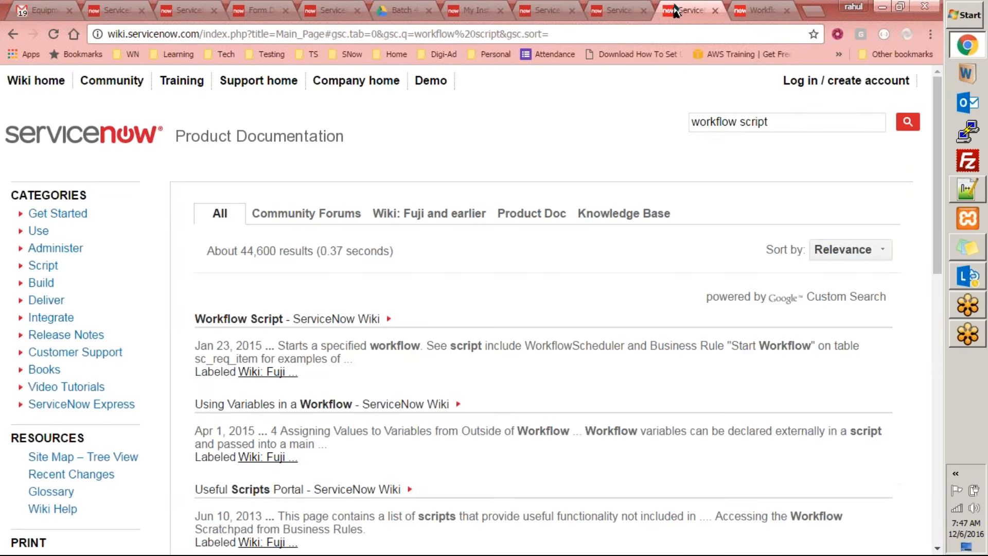
pyautogui.click(715, 10)
pyautogui.click(597, 10)
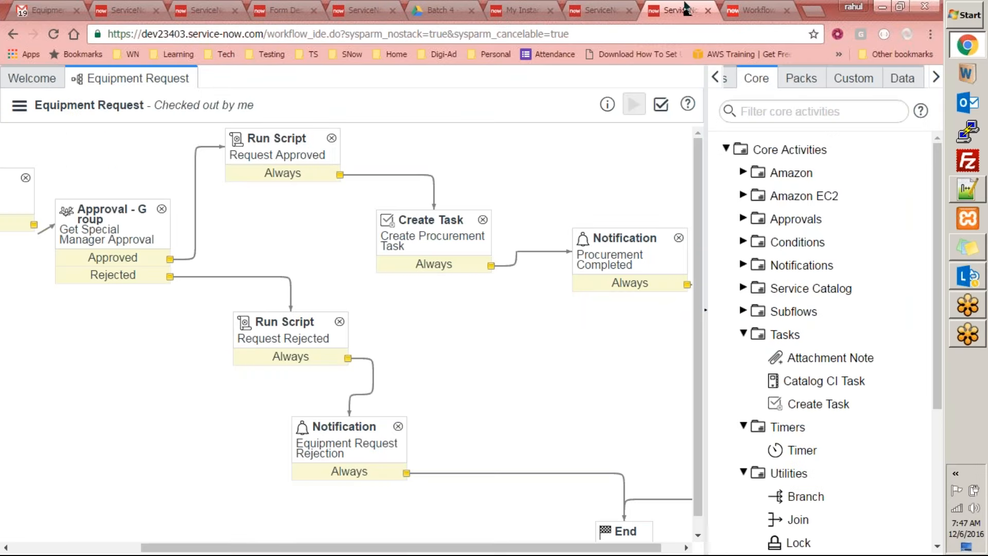
pyautogui.press('super+d')
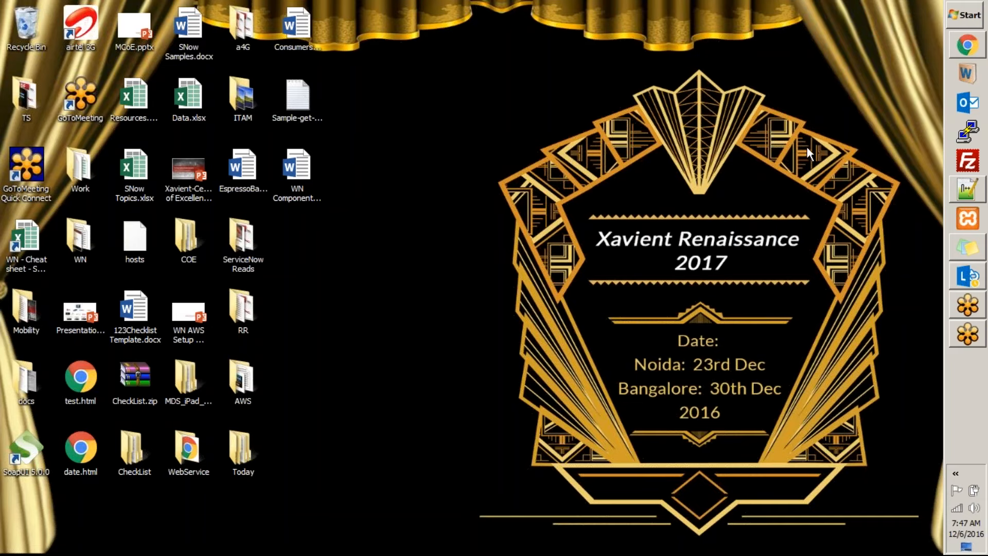
pyautogui.click(967, 45)
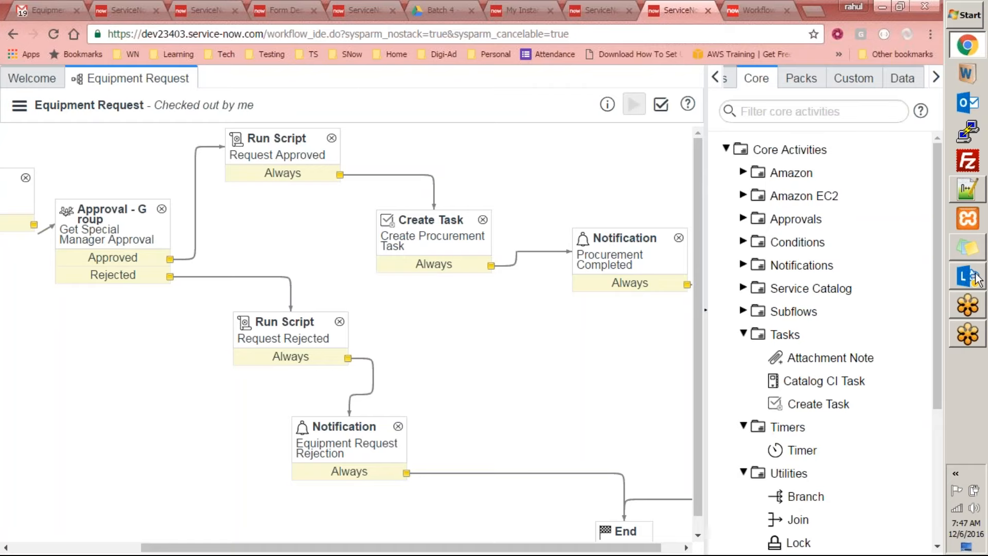
pyautogui.press('super')
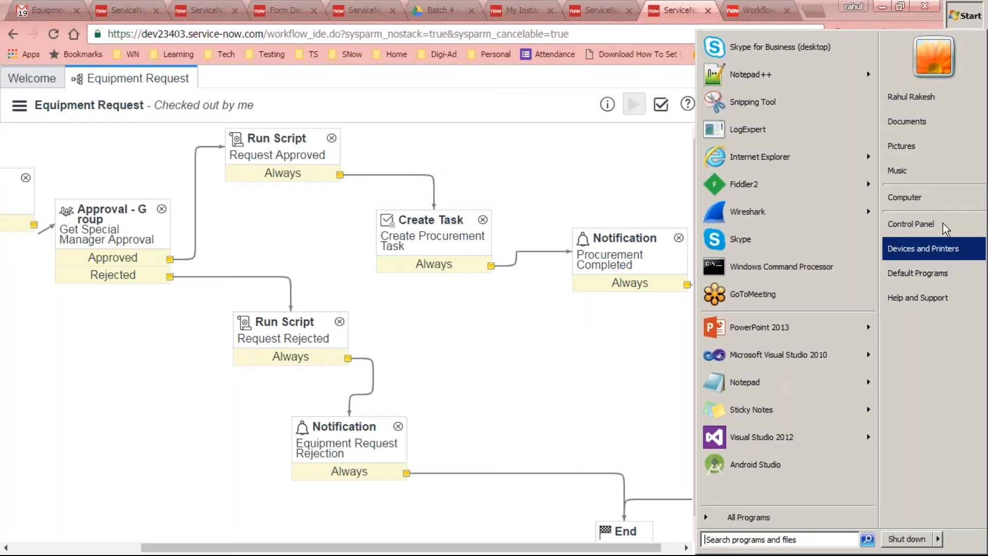
pyautogui.click(582, 193)
# - Switch to Notepad++ and copy the GlideRecord code under "3. Insert into database table" in ServiceNow_Scripts.js
pyautogui.click(968, 190)
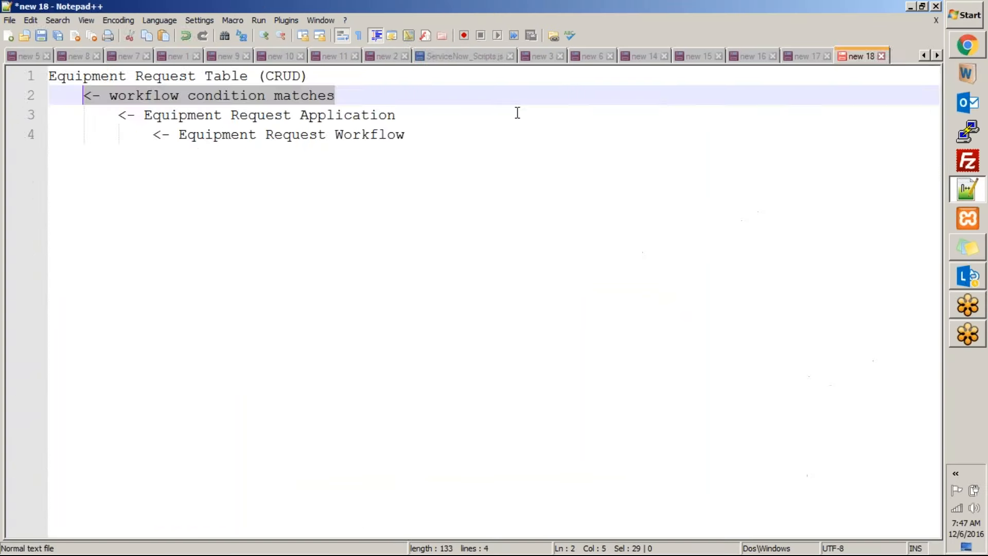
pyautogui.click(477, 53)
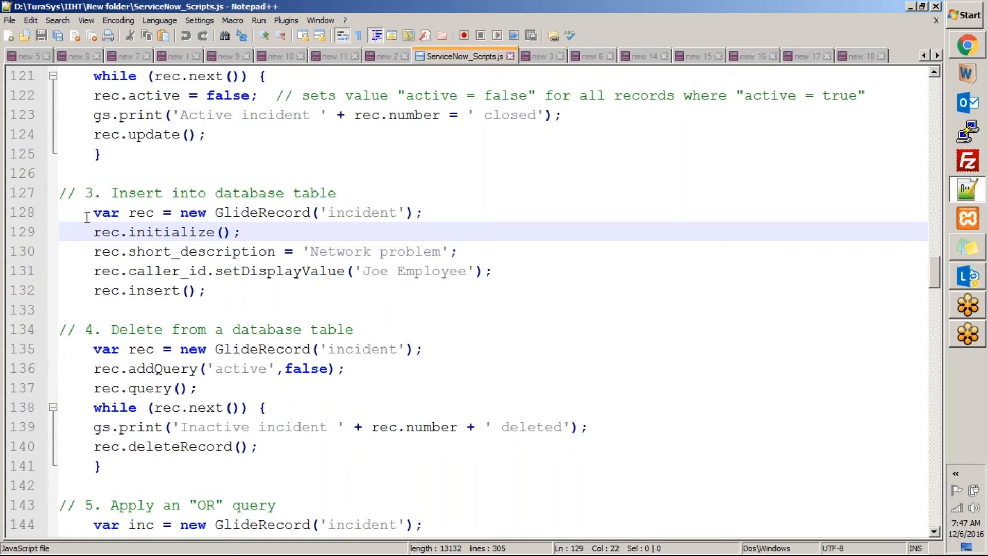
pyautogui.moveTo(97, 213); pyautogui.dragTo(220, 288)
pyautogui.hotkey('ctrl', 'c')
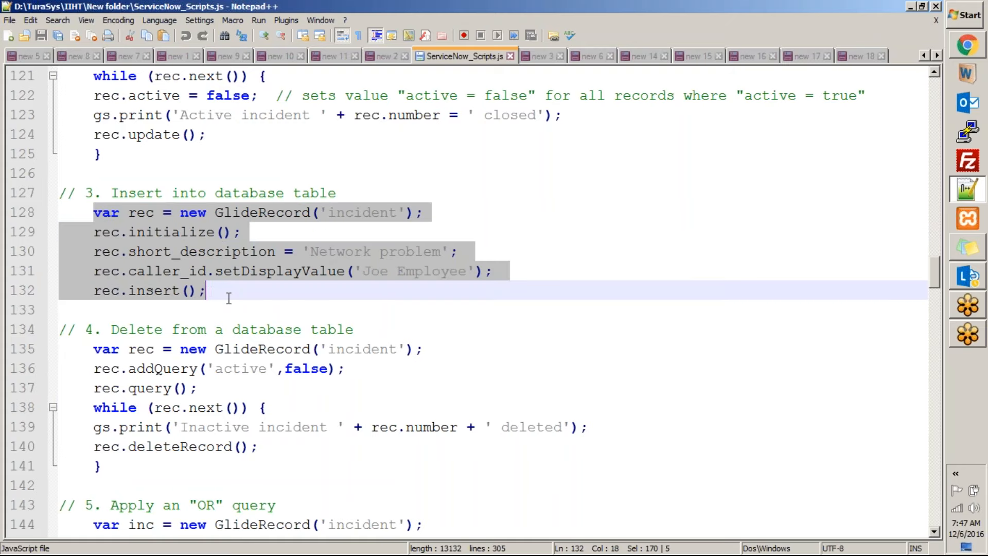
# - Back in Chrome, open the Request Approved activity and paste the copied incident insert code below its approval line, leaving blank lines between
pyautogui.click(968, 45)
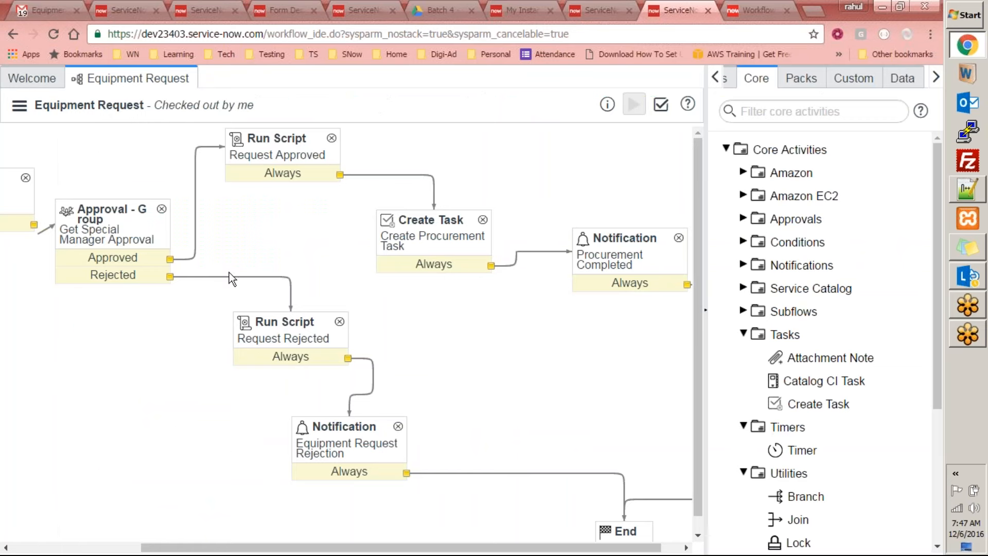
pyautogui.doubleClick(264, 177)
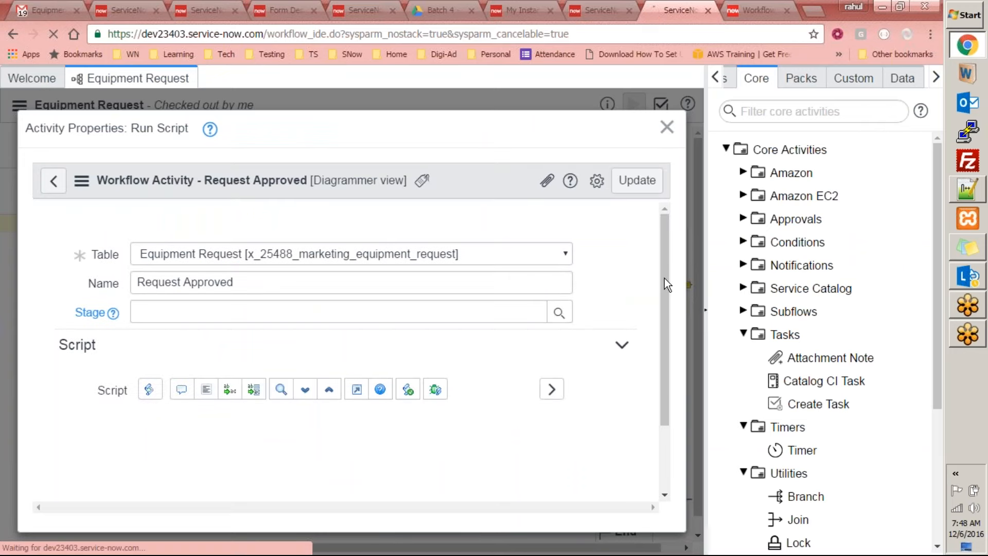
pyautogui.moveTo(666, 271); pyautogui.dragTo(663, 367)
pyautogui.press('Return')
pyautogui.press('Return')
pyautogui.press('Return')
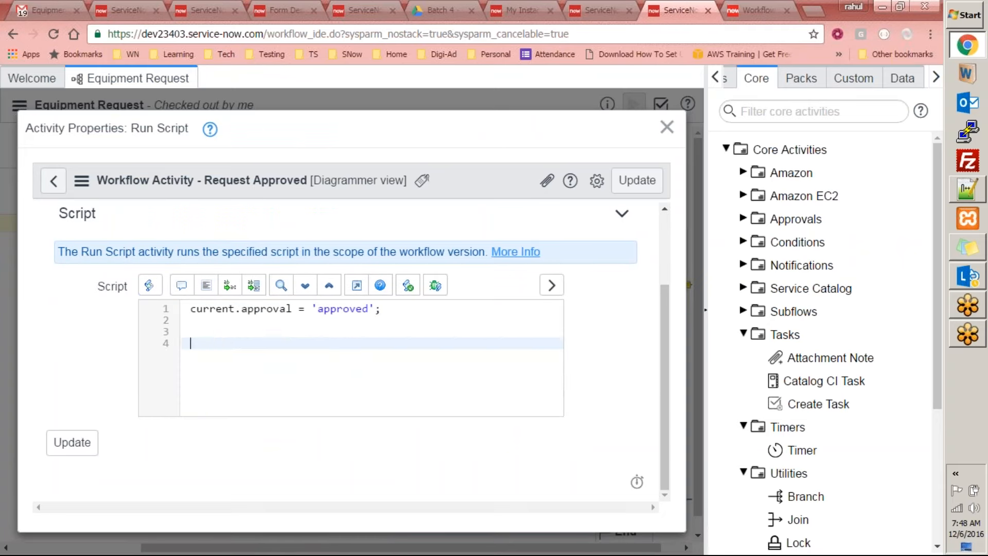
pyautogui.hotkey('ctrl', 'v')
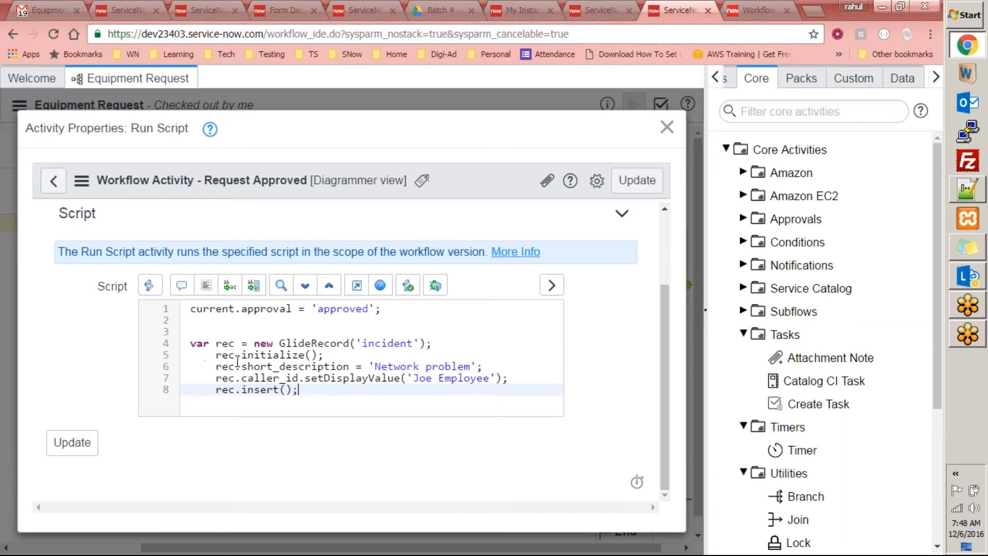
# - Set the script's caller_id display value to "This record gets created from Equipment request workflow" and save the Request Approved activity
pyautogui.moveTo(498, 379); pyautogui.dragTo(414, 380)
pyautogui.write('This record gets created from Equipment request workflow')
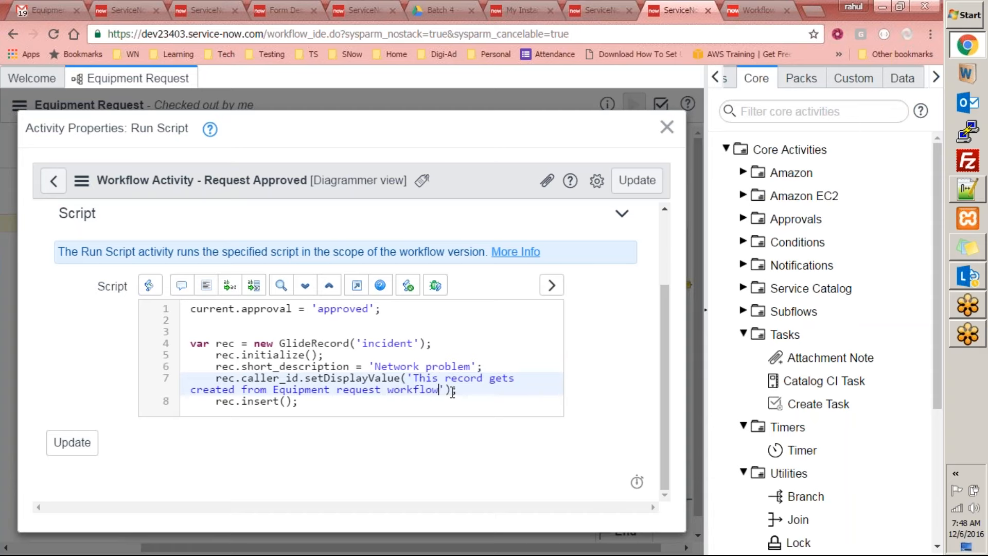
pyautogui.click(373, 399)
pyautogui.moveTo(345, 406); pyautogui.dragTo(89, 234)
pyautogui.click(285, 369)
pyautogui.moveTo(307, 404); pyautogui.dragTo(181, 346)
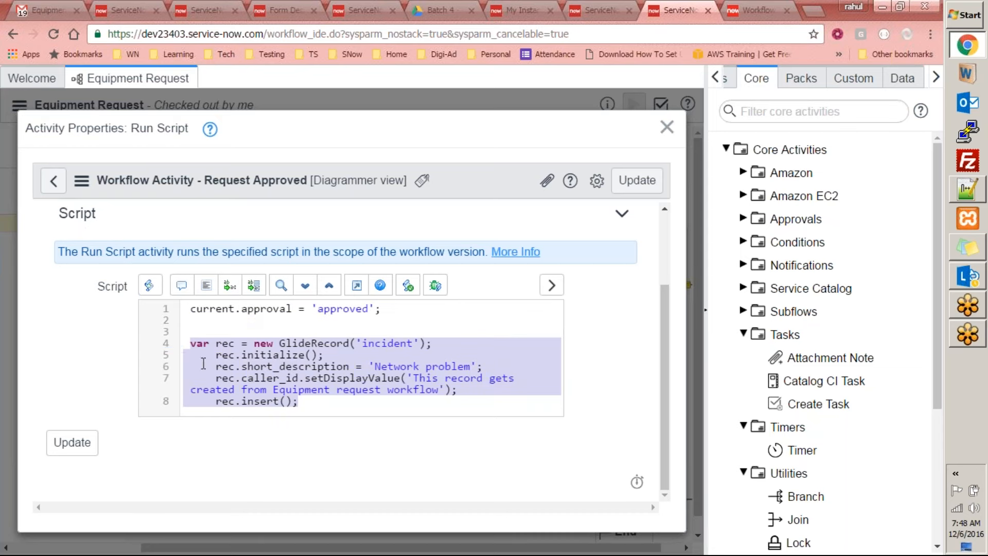
pyautogui.click(71, 443)
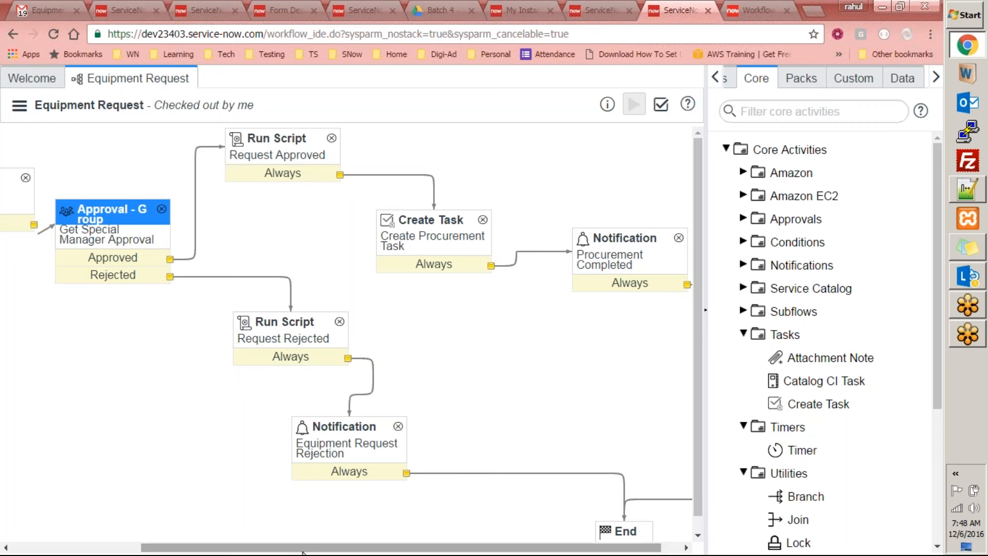
# - Reopen the Request Approved activity, copy the incident GlideRecord block, delete it from the script, and save the activity
pyautogui.moveTo(302, 547); pyautogui.dragTo(173, 547)
pyautogui.doubleClick(123, 180)
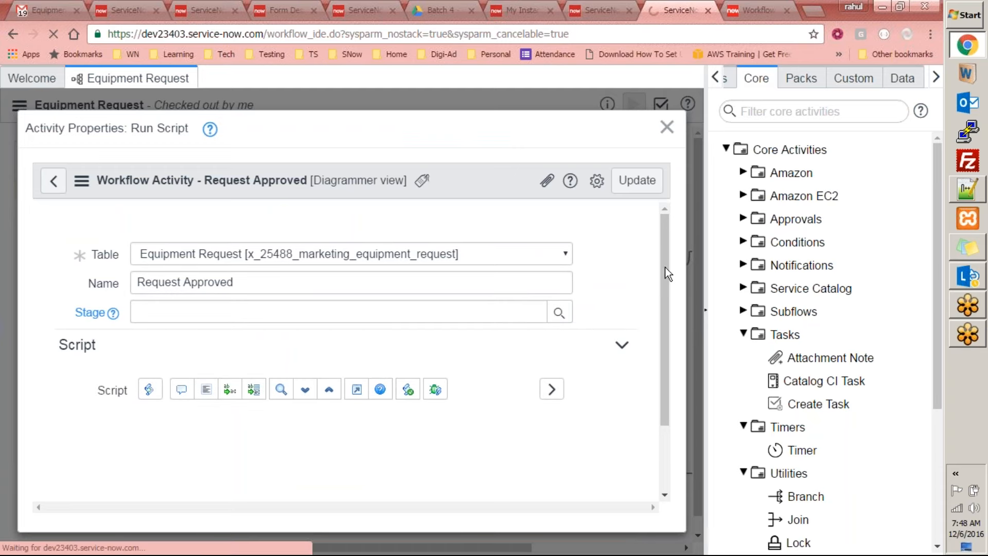
pyautogui.scroll(-2, 665, 264)
pyautogui.scroll(-3, 300, 419)
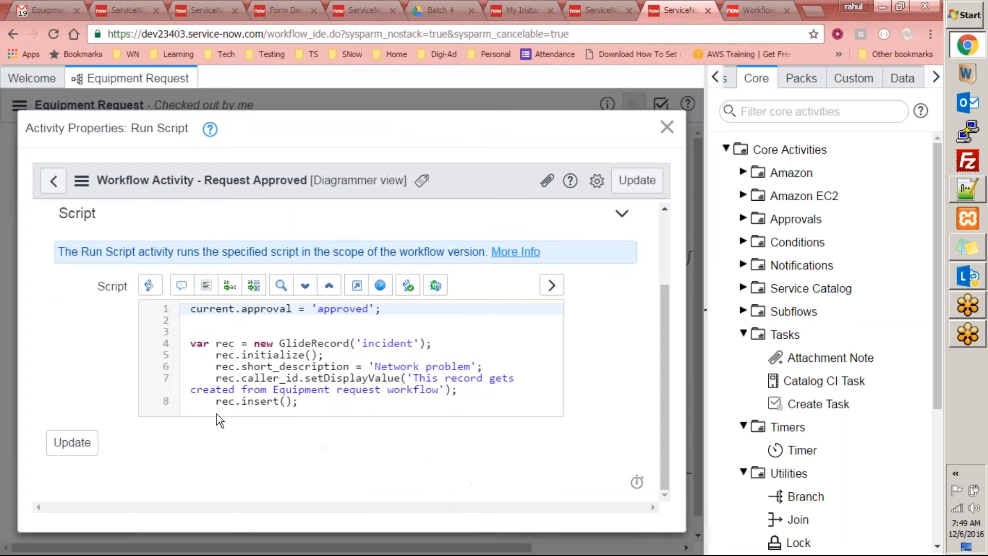
pyautogui.moveTo(193, 344); pyautogui.dragTo(317, 403)
pyautogui.hotkey('ctrl', 'c')
pyautogui.press('BackSpace')
pyautogui.click(82, 441)
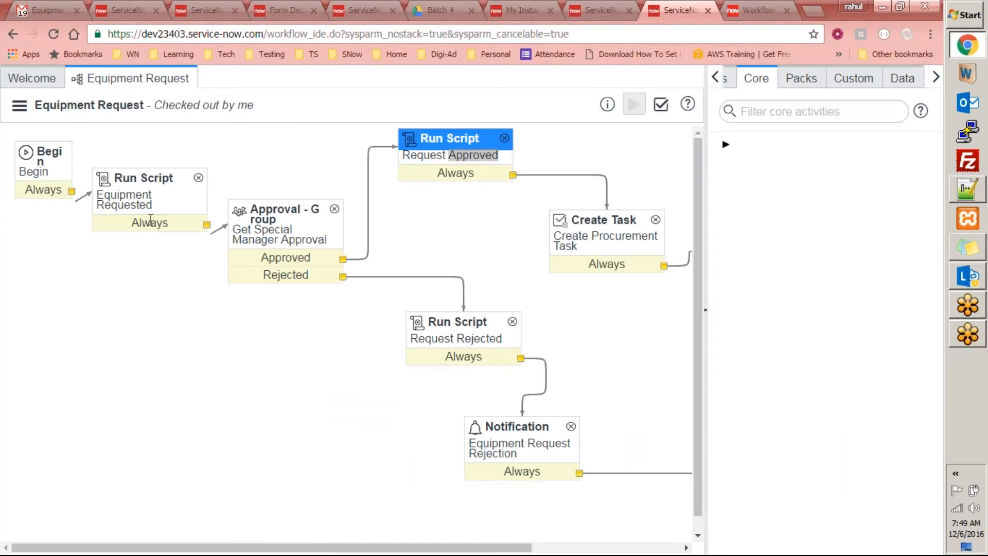
# - Paste the copied incident GlideRecord block below the approval line in the Equipment Requested activity's script and save the activity
pyautogui.doubleClick(143, 206)
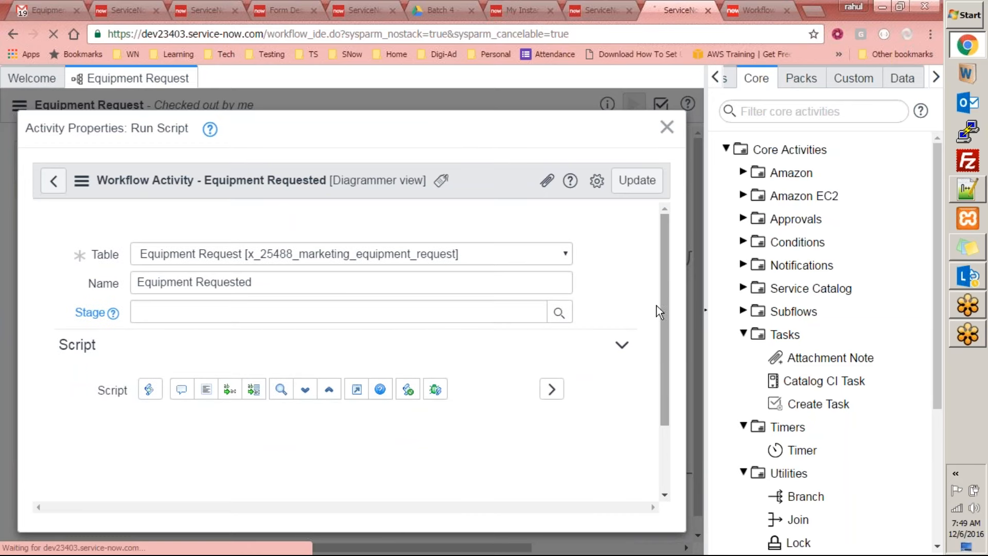
pyautogui.scroll(-2, 665, 262)
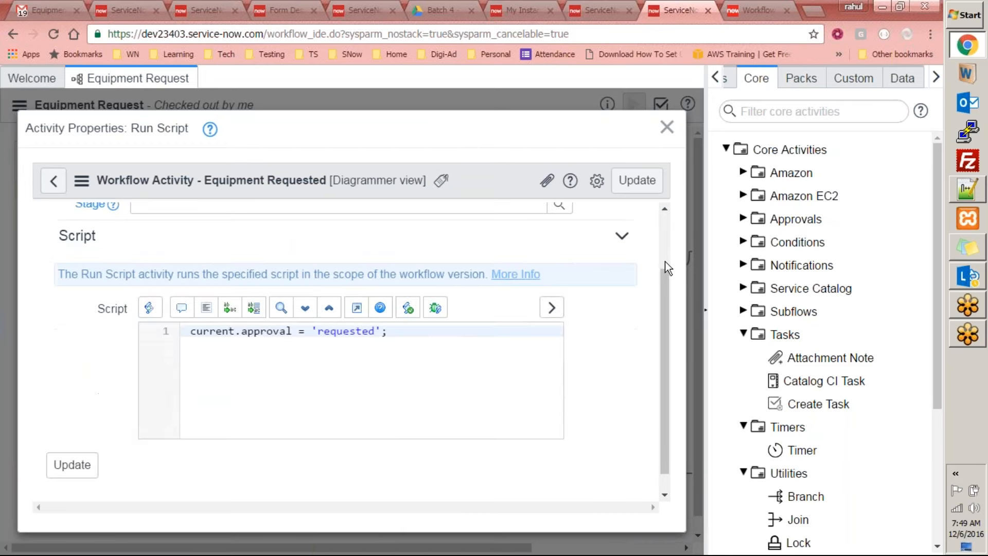
pyautogui.press('Return')
pyautogui.press('Return')
pyautogui.press('Return')
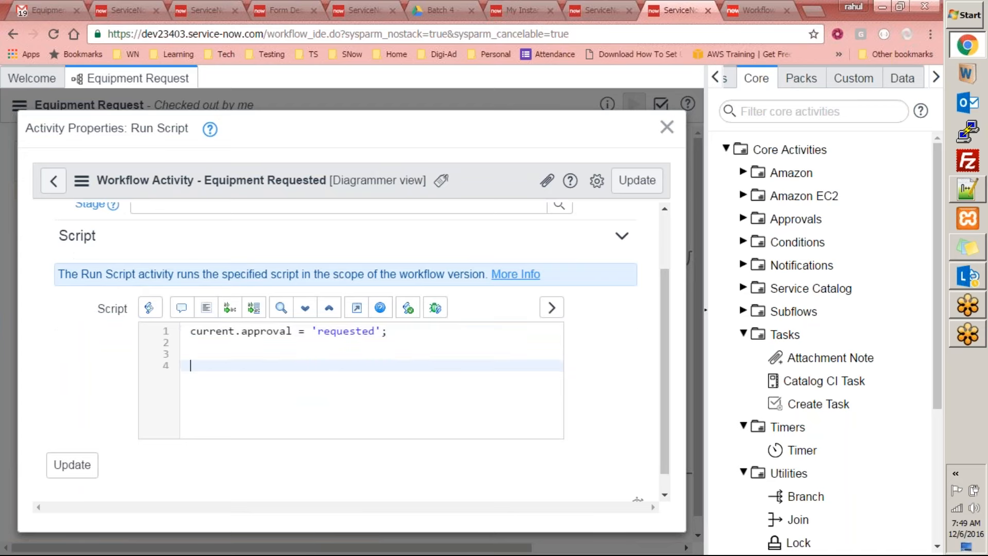
pyautogui.hotkey('ctrl', 'v')
pyautogui.click(398, 399)
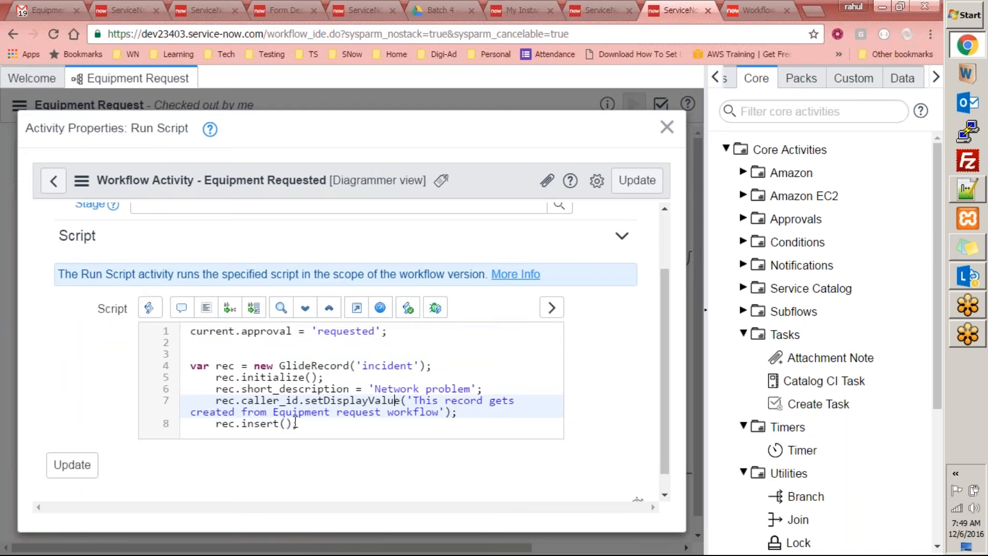
pyautogui.click(70, 471)
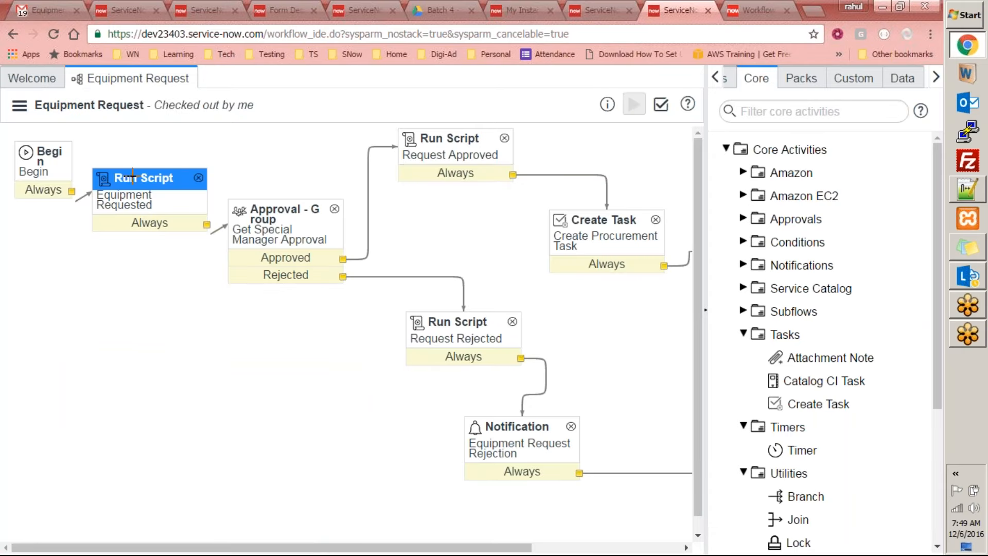
# - Publish the Equipment Request workflow
pyautogui.click(19, 110)
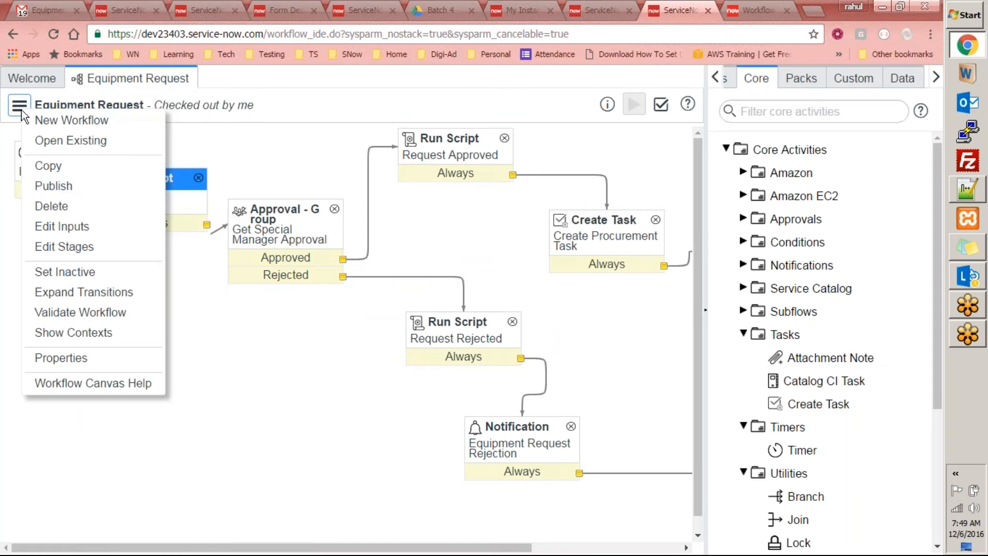
pyautogui.click(35, 188)
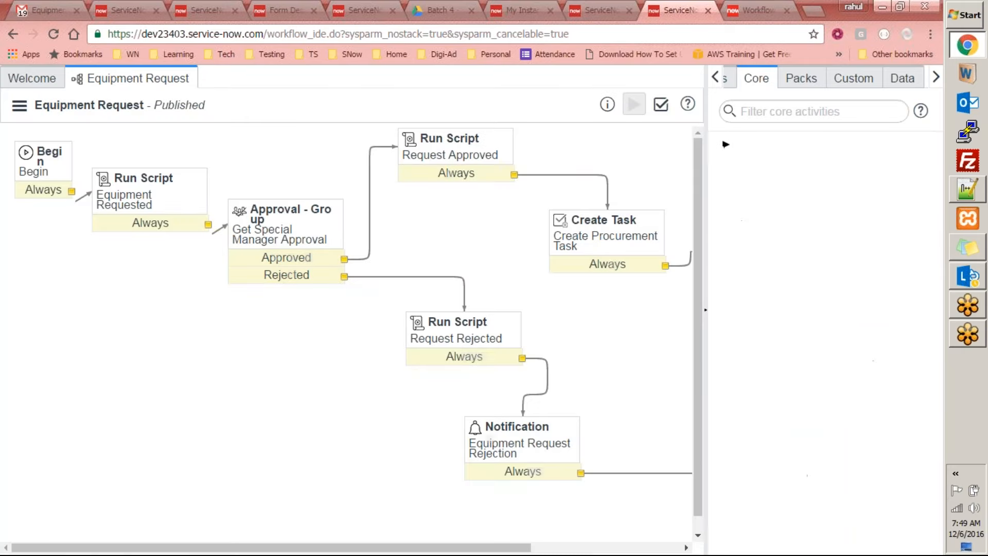
# - Go to the ServiceNow instance's Notifications list and duplicate its browser tab
pyautogui.click(604, 14)
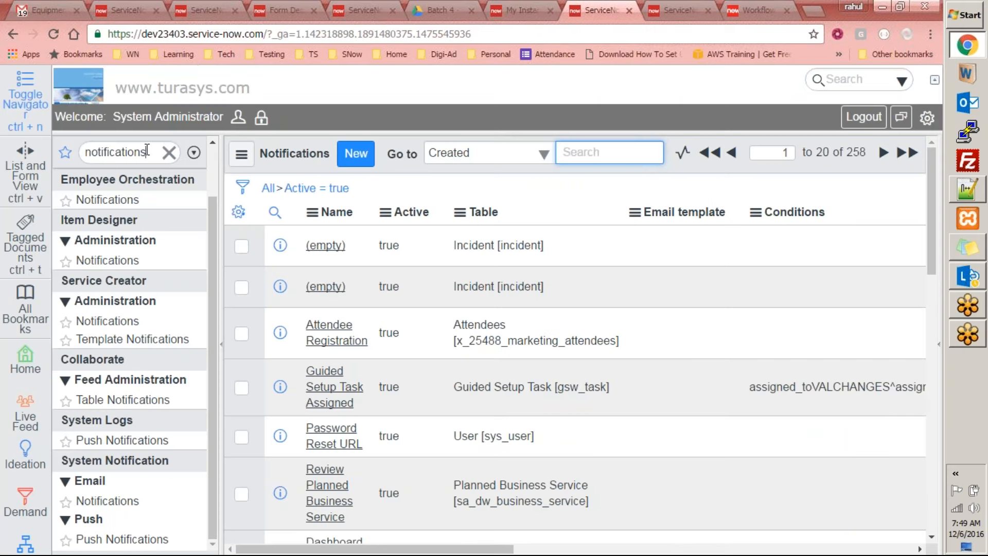
pyautogui.rightClick(602, 10)
pyautogui.click(621, 61)
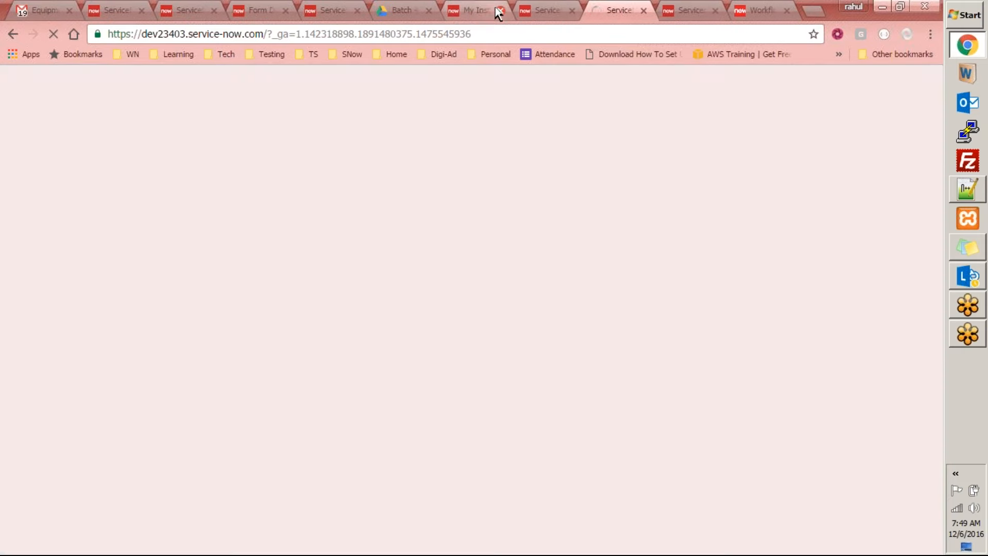
# - Close the My Instances page and open the list of all incidents in the ServiceNow instance
pyautogui.click(501, 10)
pyautogui.click(480, 13)
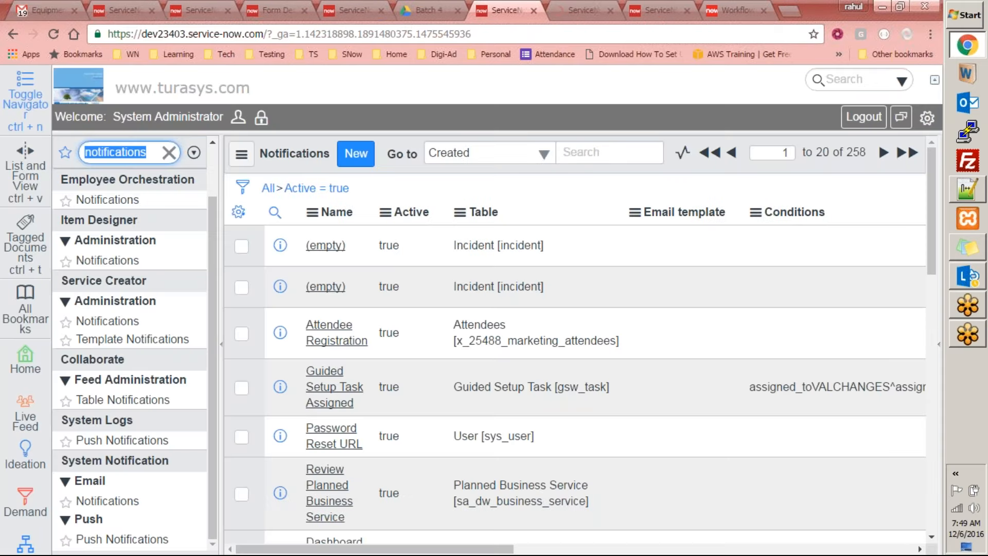
pyautogui.click(168, 152)
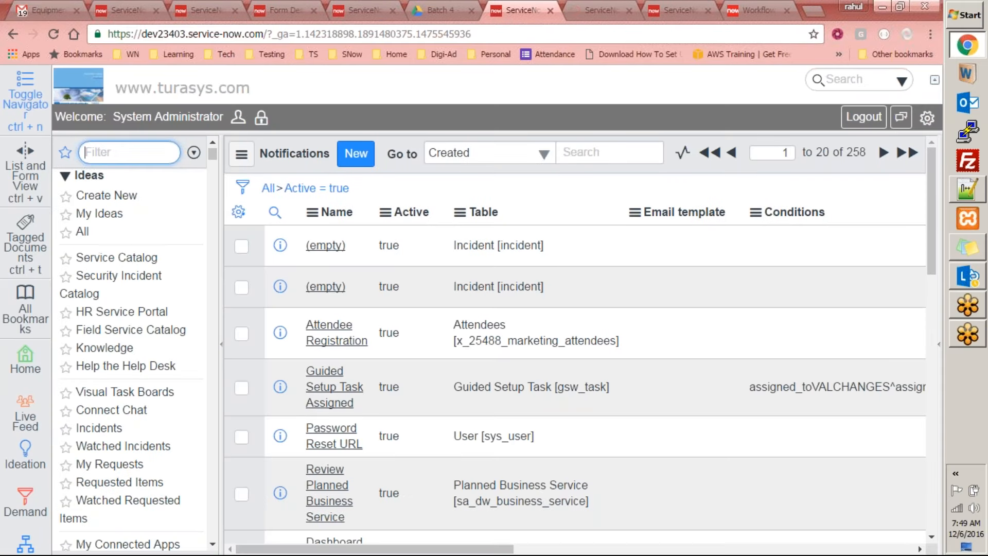
pyautogui.write('incident')
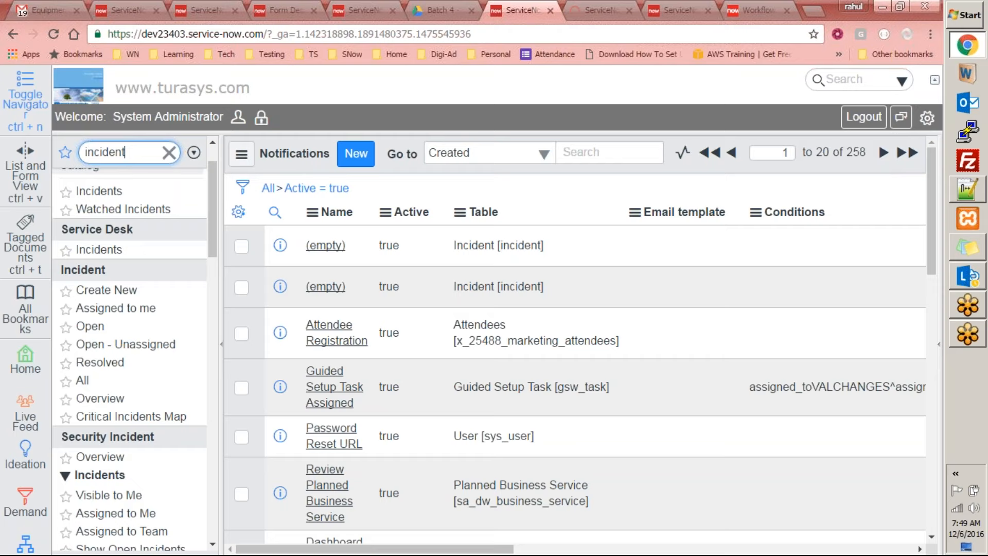
pyautogui.click(82, 381)
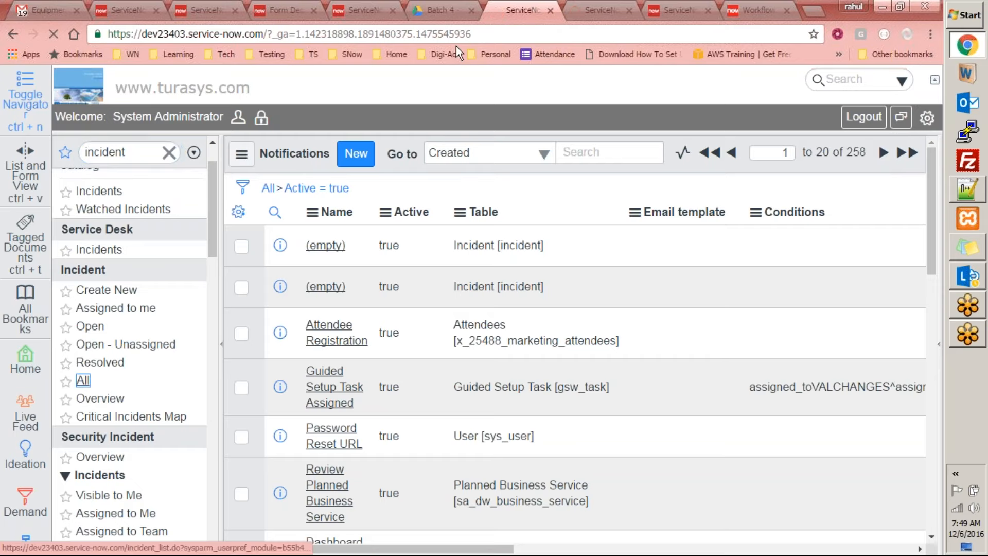
# - In the duplicated instance page, filter the navigator for "market" and open the Marketing Event application's Equipment Requests list
pyautogui.click(598, 15)
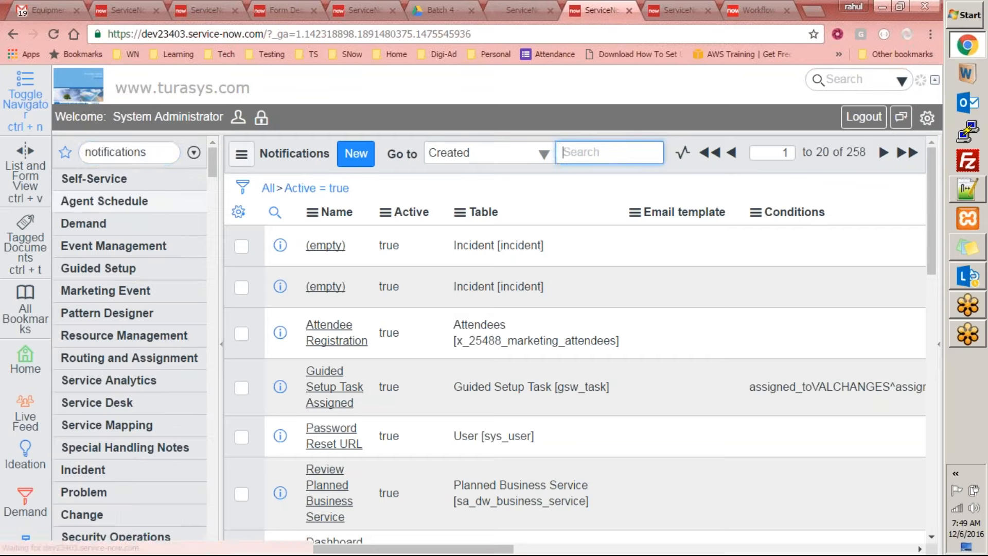
pyautogui.click(149, 153)
pyautogui.write('market')
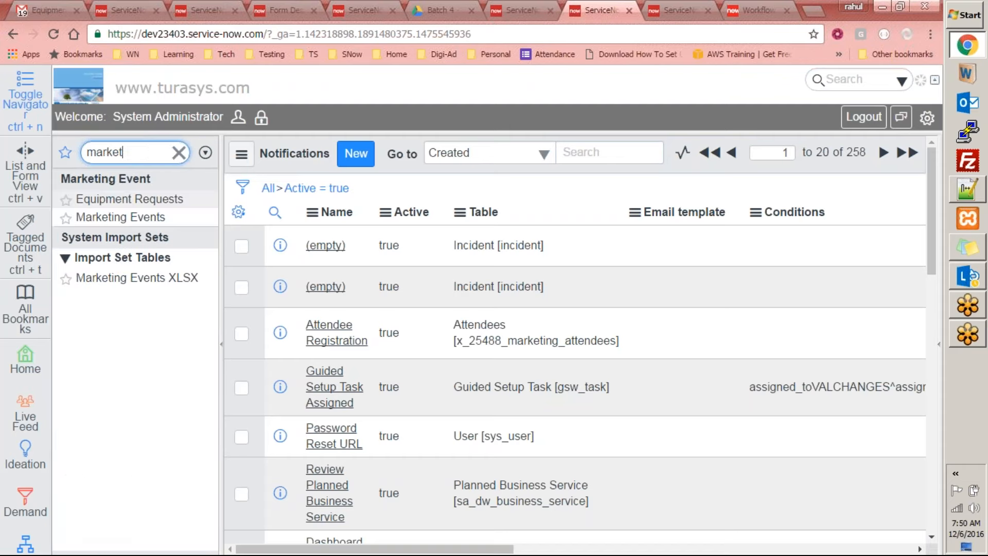
pyautogui.press('Down')
pyautogui.press('Return')
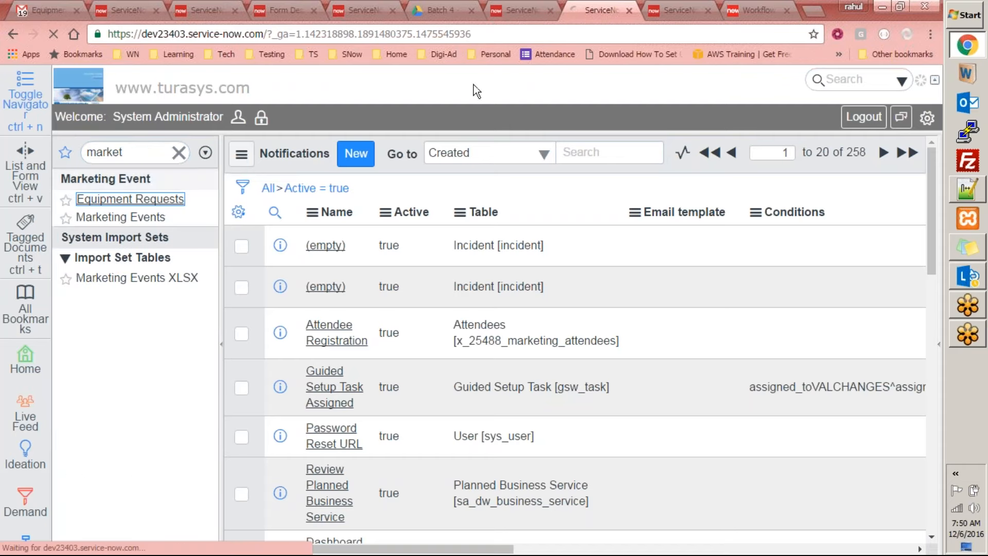
# - Create a new equipment request with type 3D Camera and a cost of $560
pyautogui.click(409, 156)
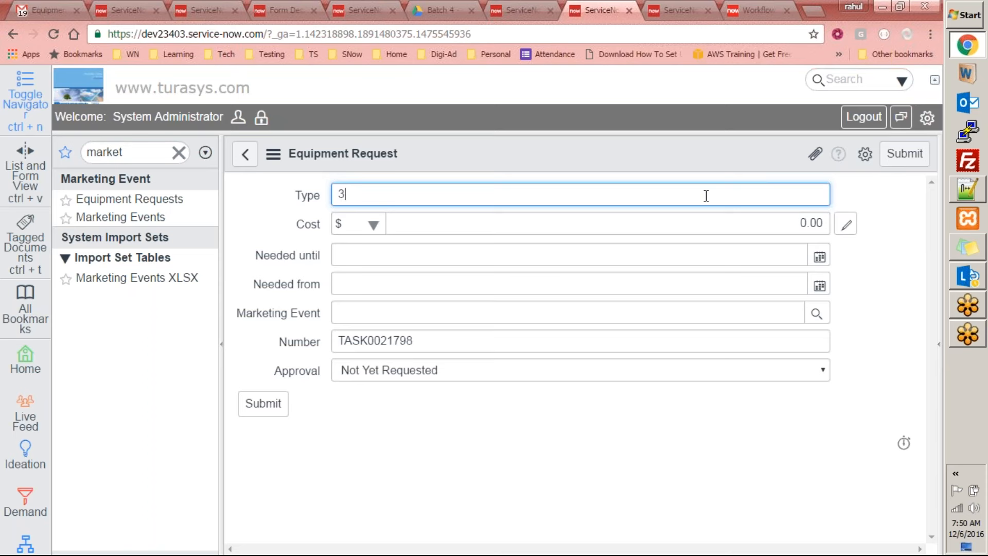
pyautogui.write('D Camera')
pyautogui.press('Tab')
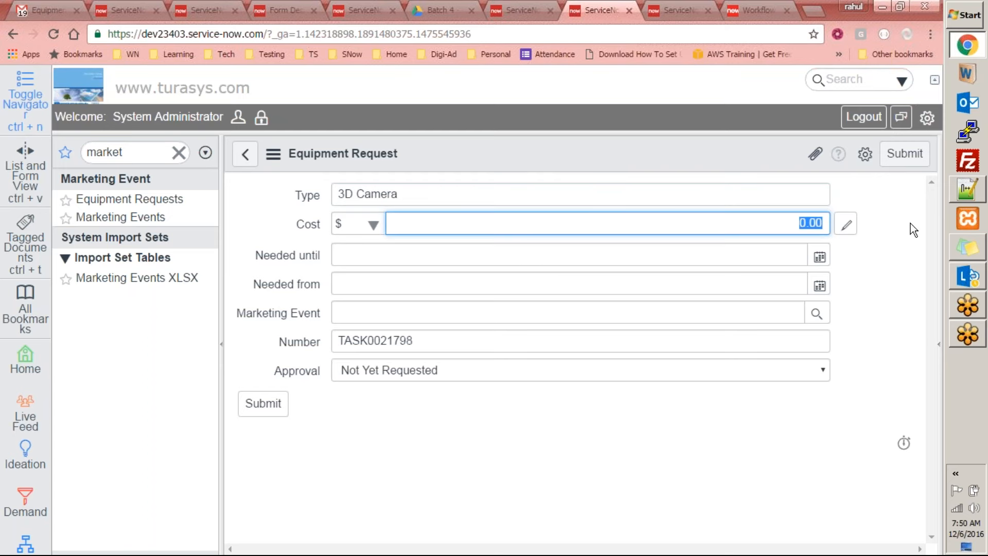
pyautogui.write('560')
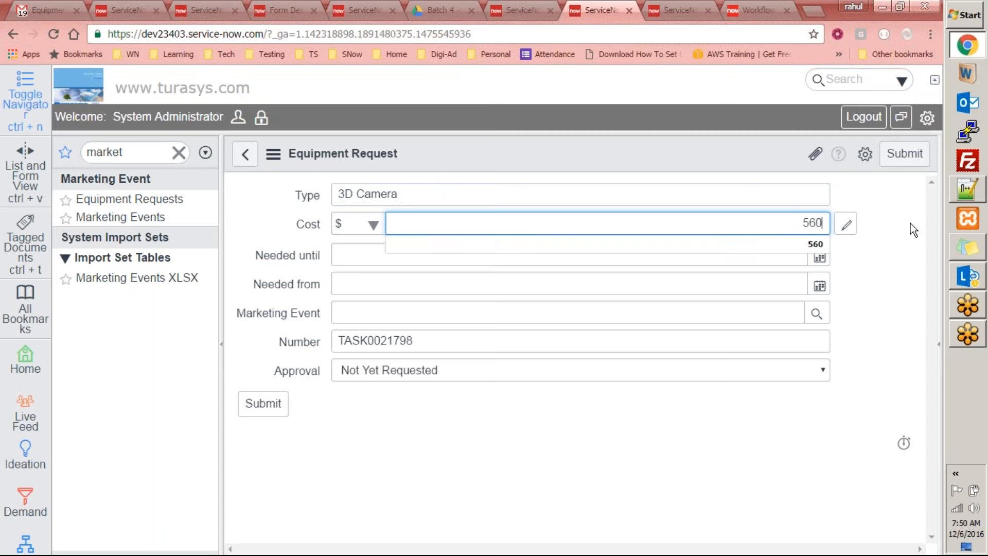
pyautogui.click(863, 272)
# - Fill in the Needed until and Needed from dates, choose London LUG as the marketing event, and submit the request
pyautogui.click(819, 257)
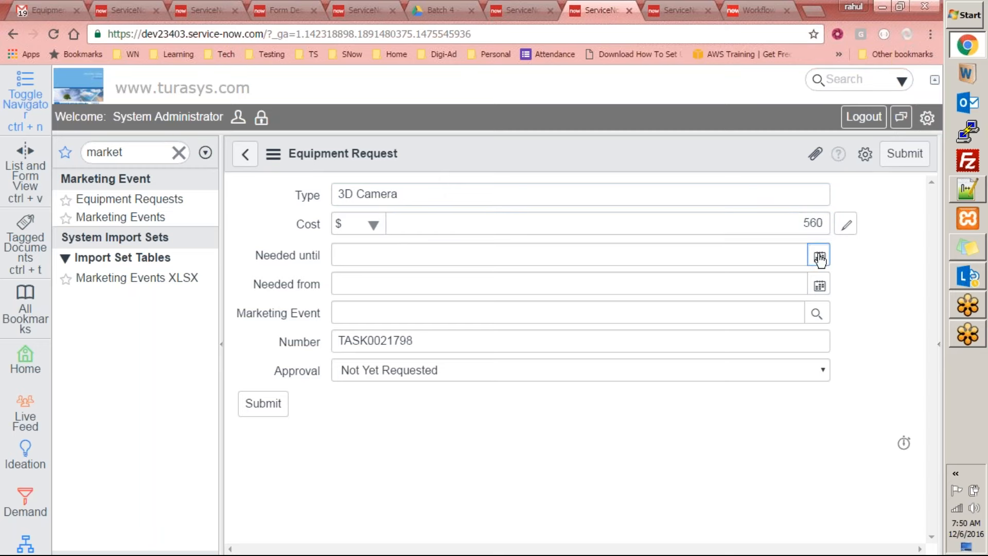
pyautogui.click(819, 285)
pyautogui.click(890, 285)
pyautogui.click(816, 313)
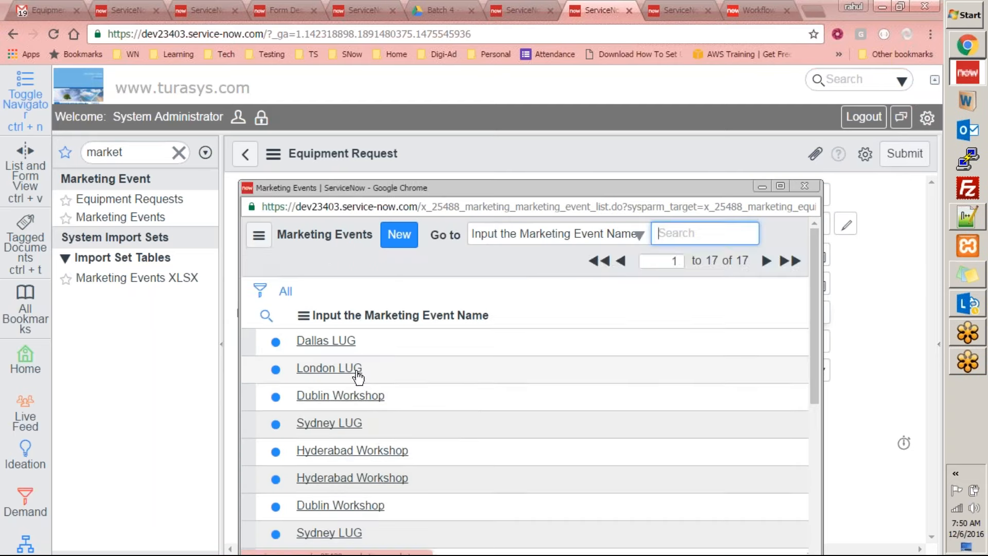
pyautogui.click(355, 372)
pyautogui.click(265, 425)
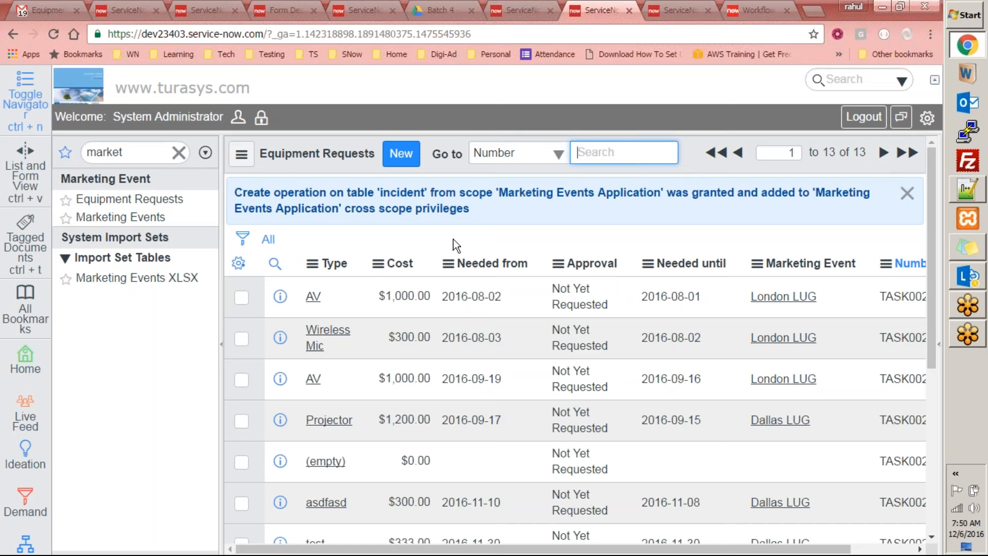
# - Read the cross-scope privilege message above the Equipment Requests list, checking which table and application scope it names
pyautogui.tripleClick(469, 210)
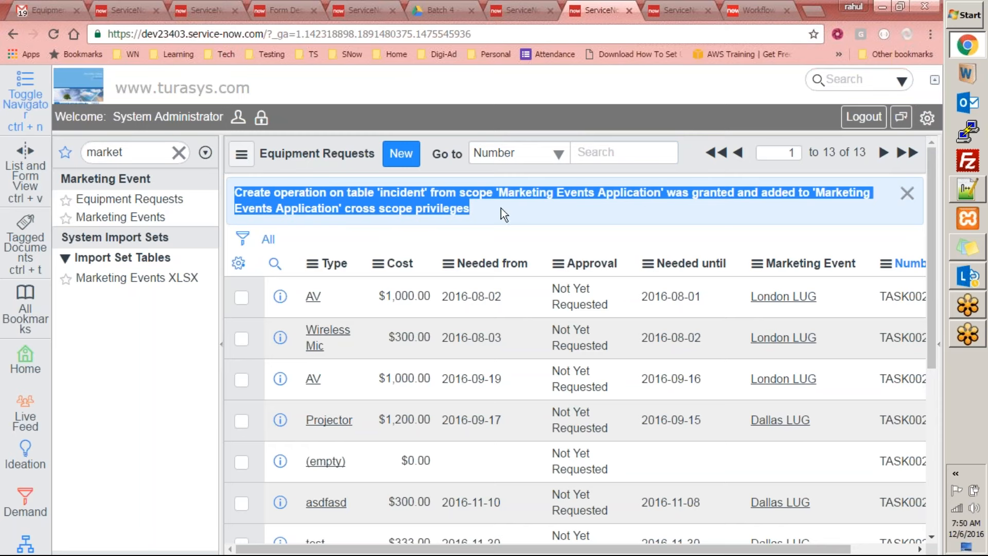
pyautogui.doubleClick(402, 192)
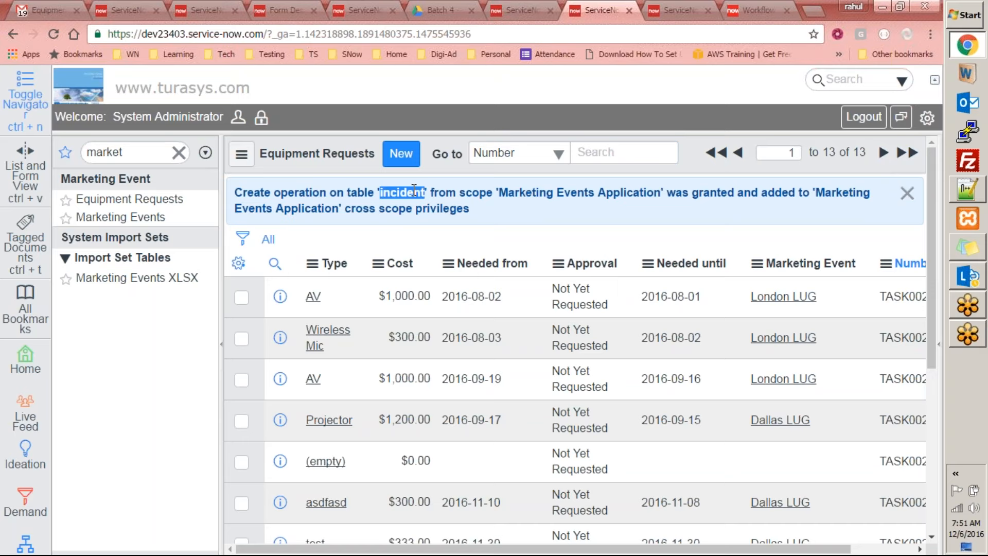
pyautogui.moveTo(499, 192); pyautogui.dragTo(663, 195)
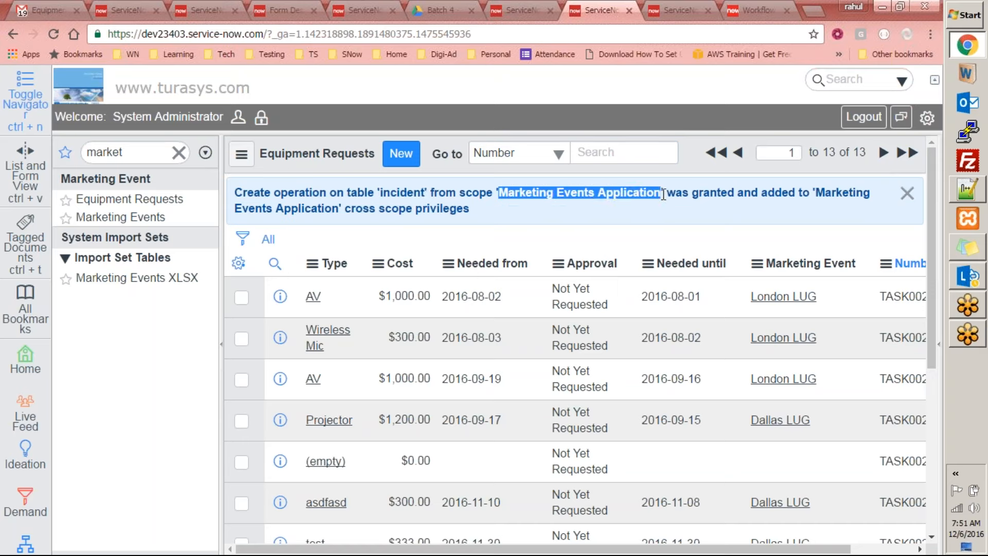
# - Return to the Incidents list, refresh it, and sort it by Created with the newest first
pyautogui.click(526, 8)
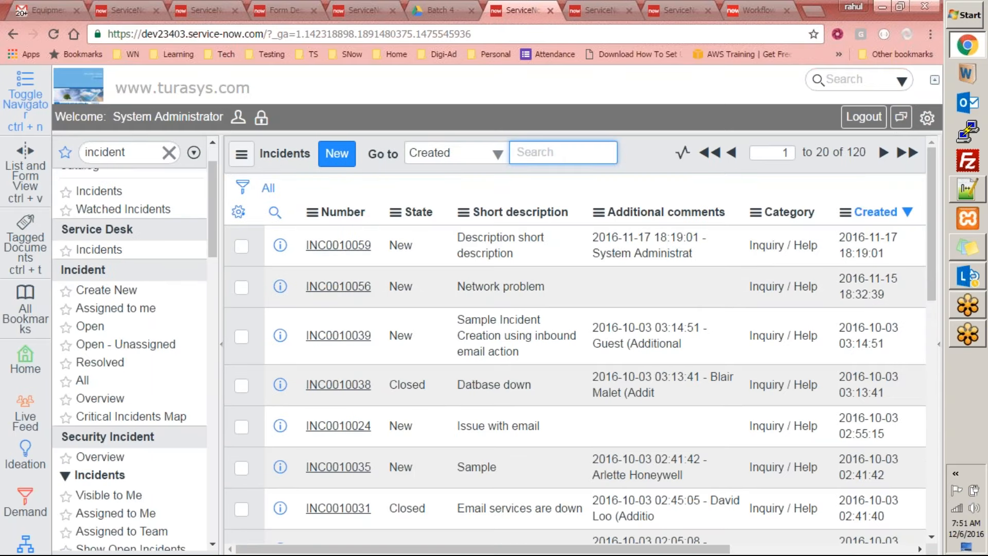
pyautogui.rightClick(643, 141)
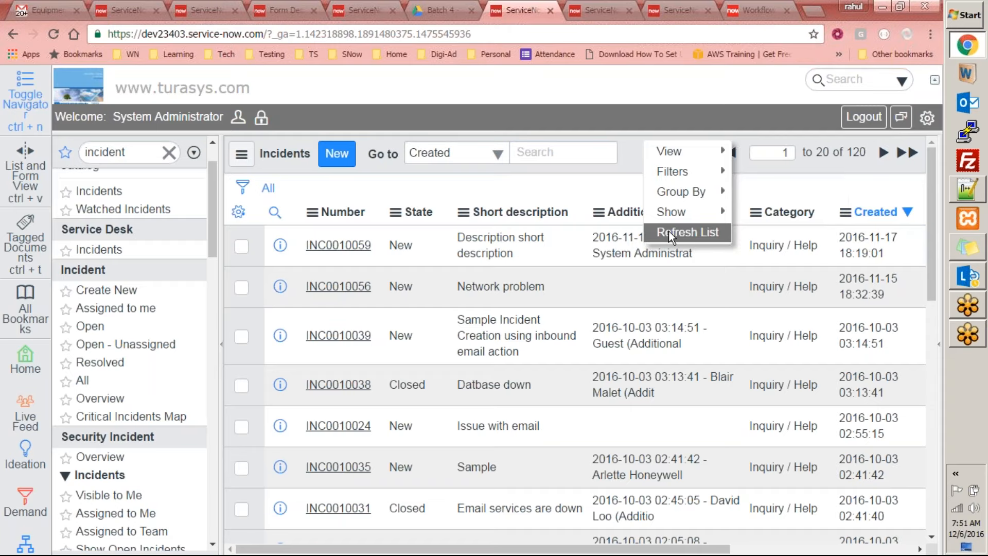
pyautogui.click(670, 234)
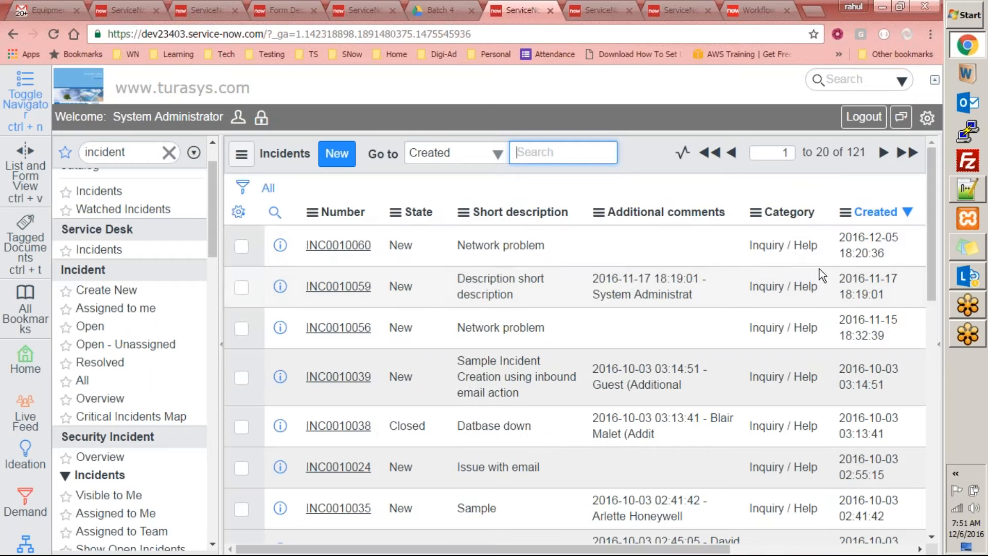
pyautogui.click(877, 216)
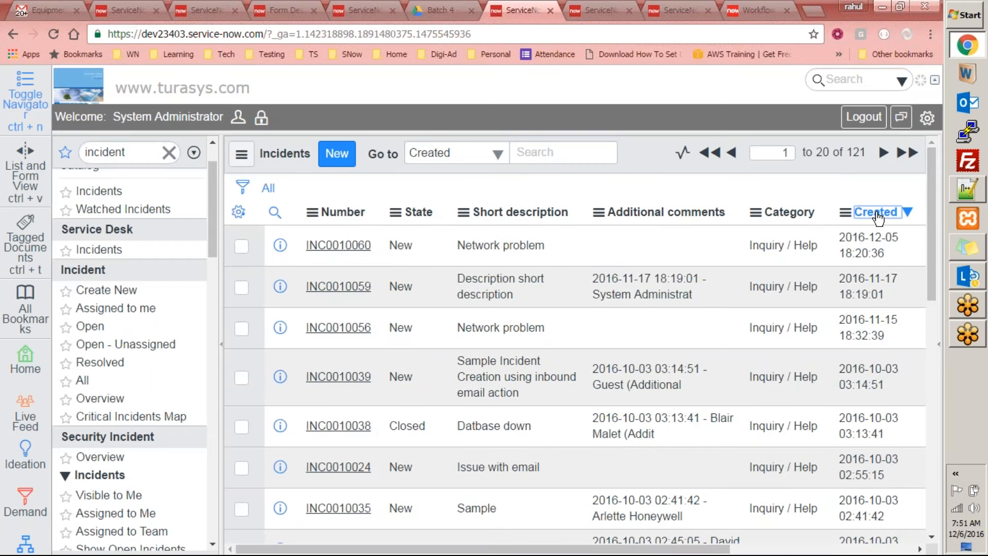
pyautogui.click(876, 213)
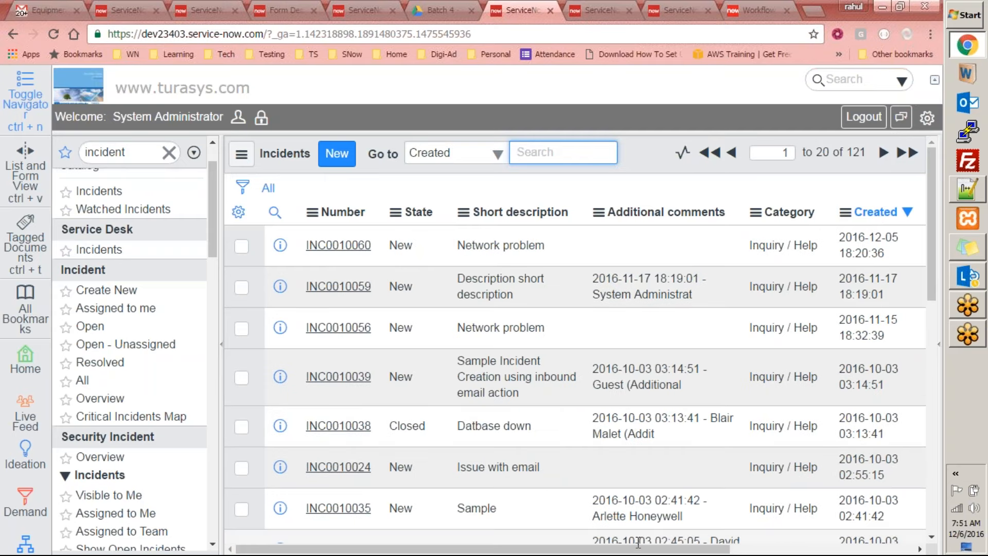
pyautogui.moveTo(638, 549)
pyautogui.mouseDown()
pyautogui.moveTo(699, 553)
pyautogui.moveTo(631, 553)
pyautogui.mouseUp()
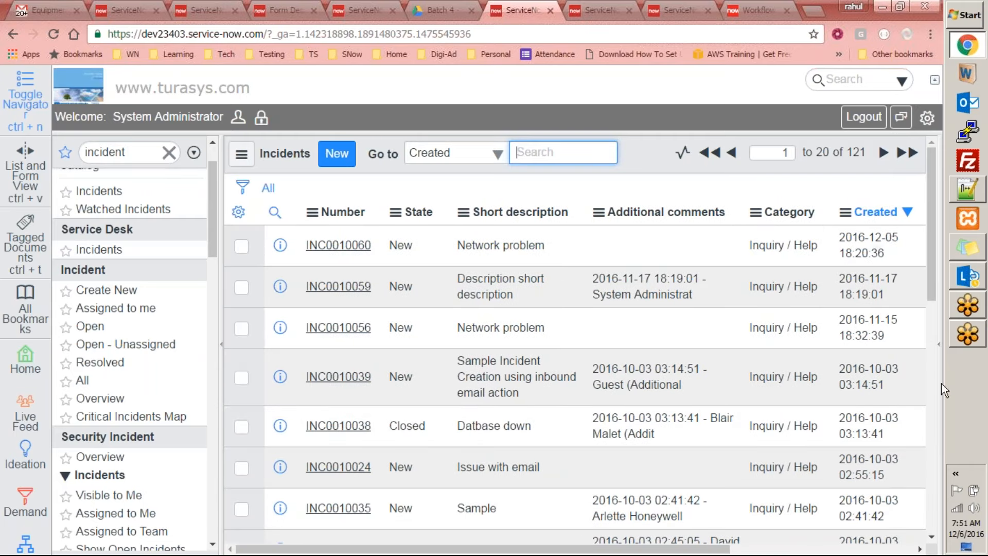
# - Open the newest incident and examine its caller, short description, activity and related lists
pyautogui.click(339, 246)
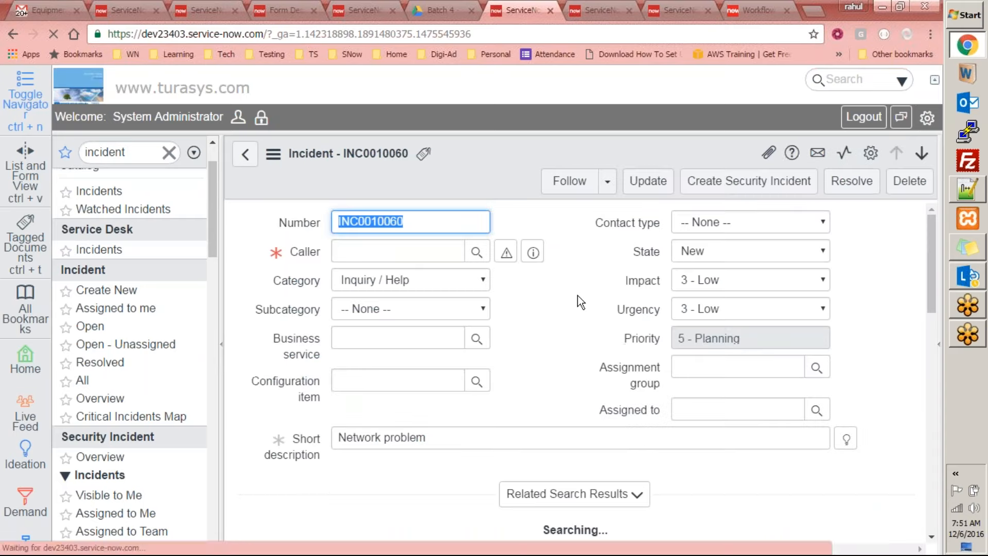
pyautogui.scroll(-10, 574, 330)
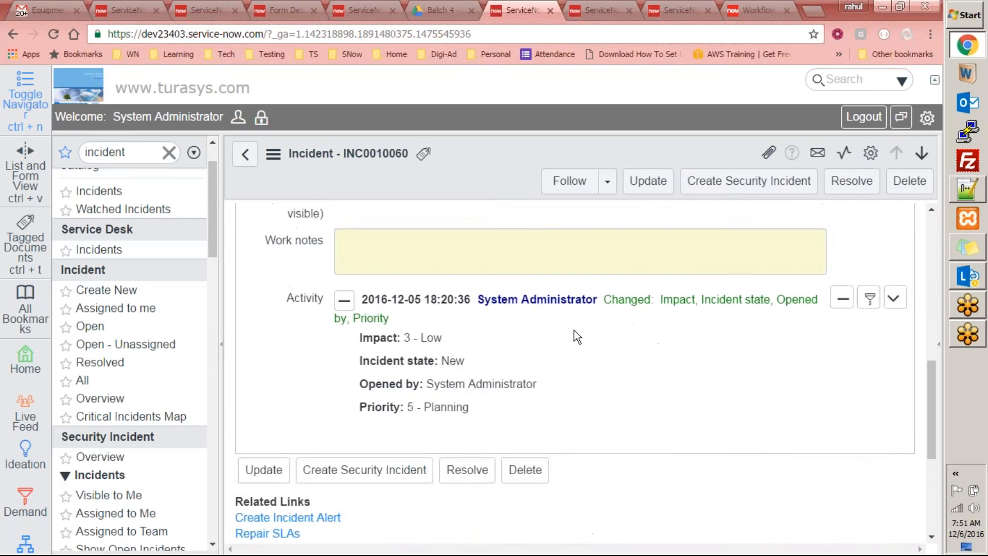
pyautogui.scroll(3, 574, 329)
pyautogui.scroll(-5, 566, 302)
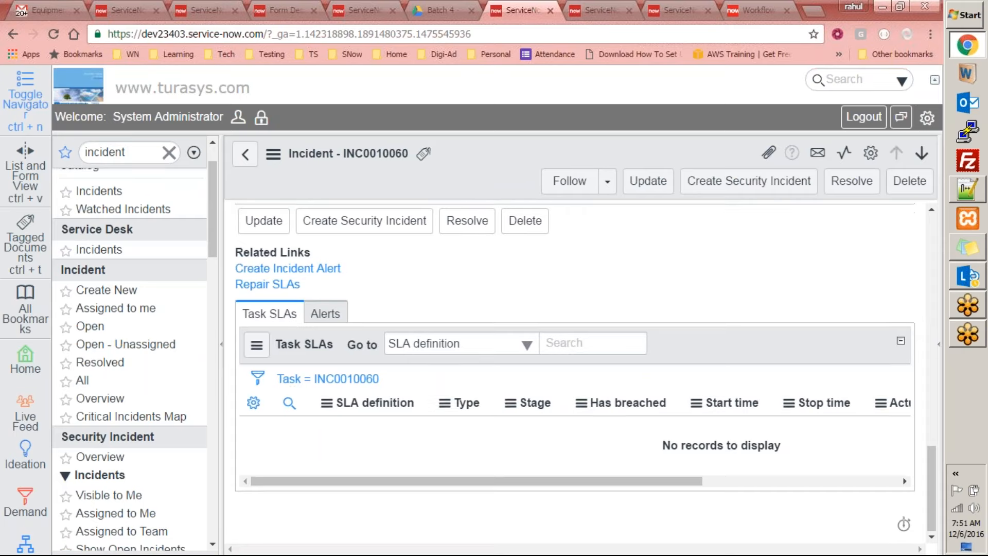
pyautogui.scroll(10, 567, 302)
# - Review the Equipment Requested activity's script in the published Equipment Request workflow, and close its properties
pyautogui.click(598, 11)
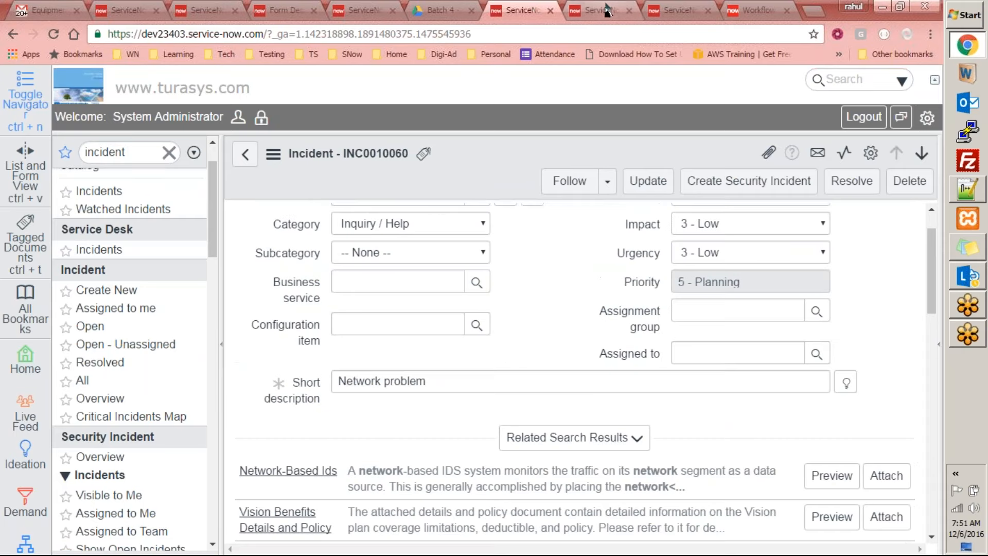
pyautogui.click(680, 10)
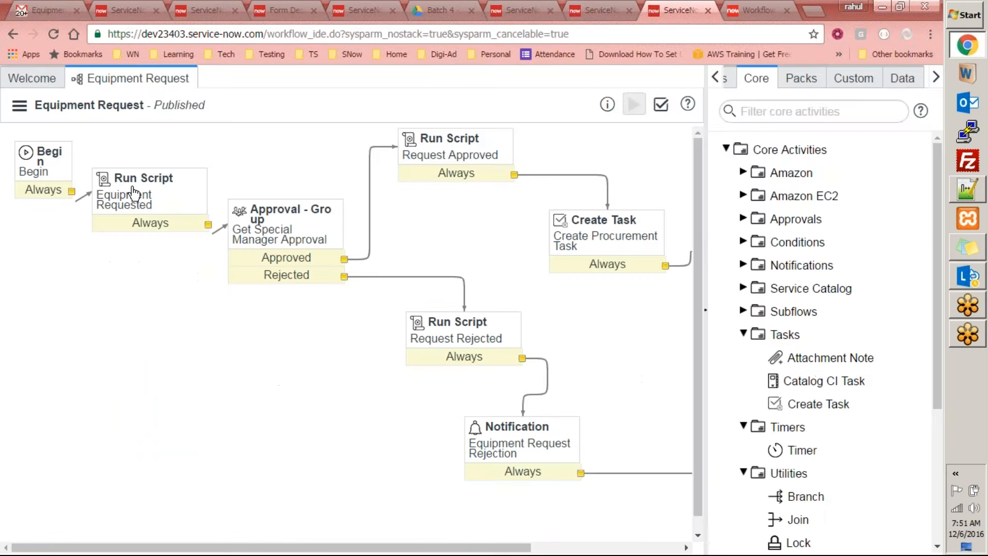
pyautogui.doubleClick(134, 193)
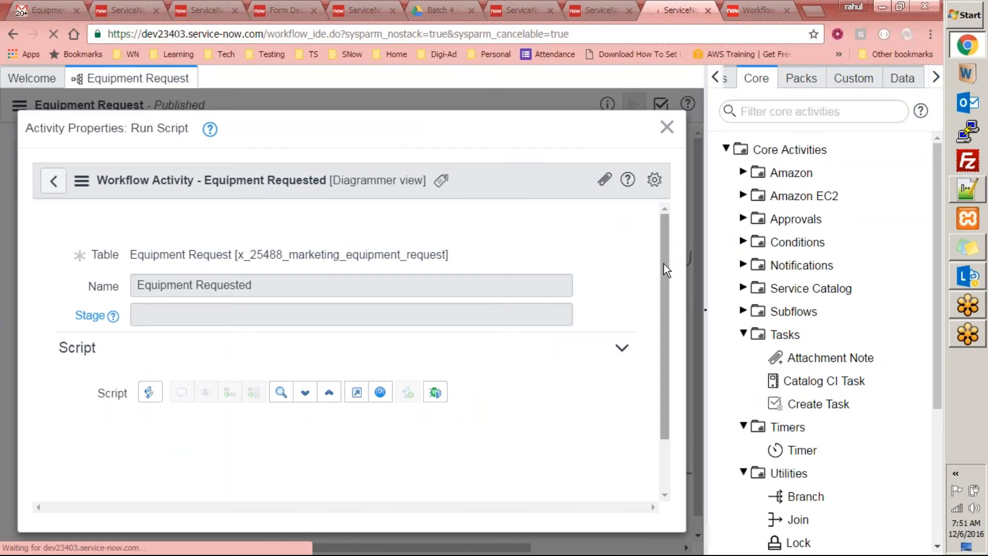
pyautogui.moveTo(664, 261); pyautogui.dragTo(664, 316)
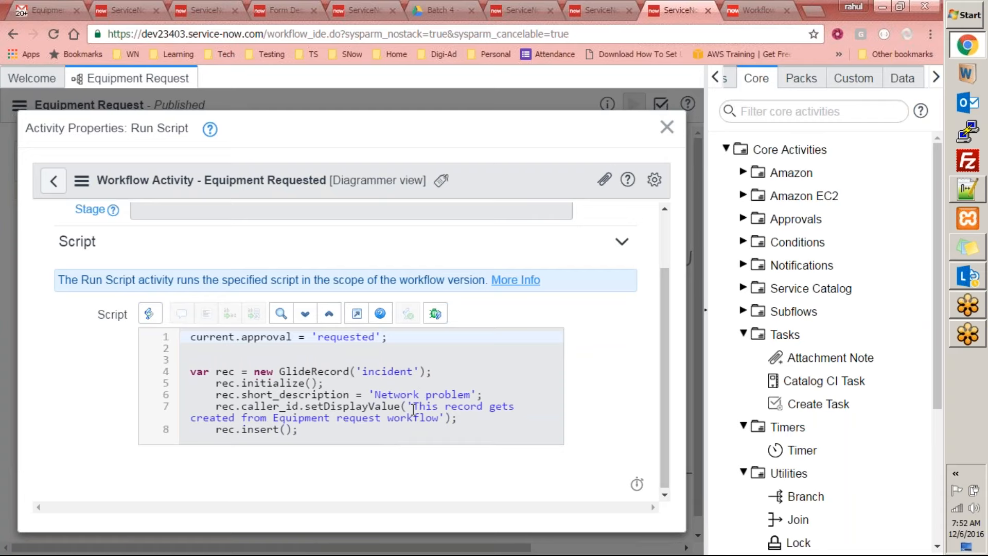
pyautogui.click(667, 127)
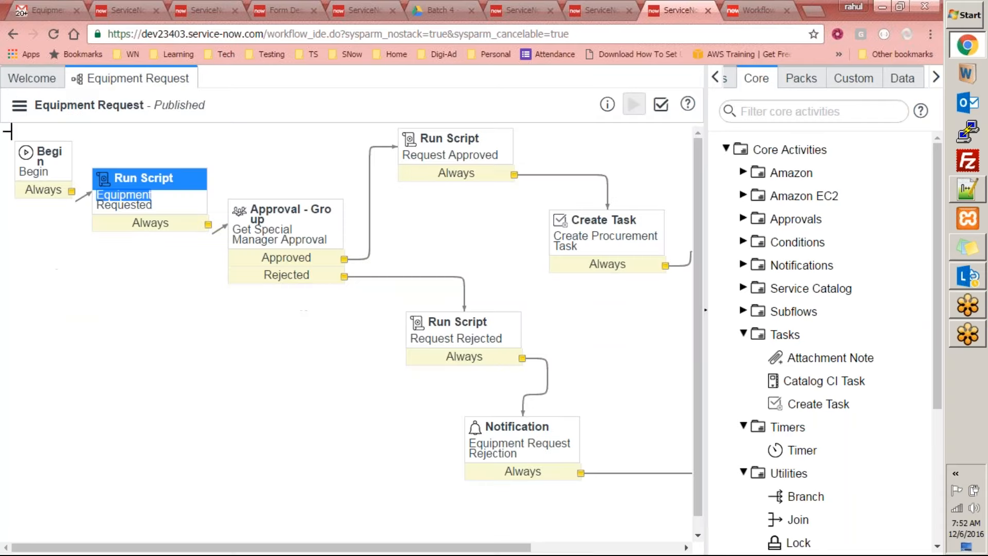
# - Check out the Equipment Request workflow and set the Equipment Requested script's caller_id display value to the caller's full name
pyautogui.click(19, 105)
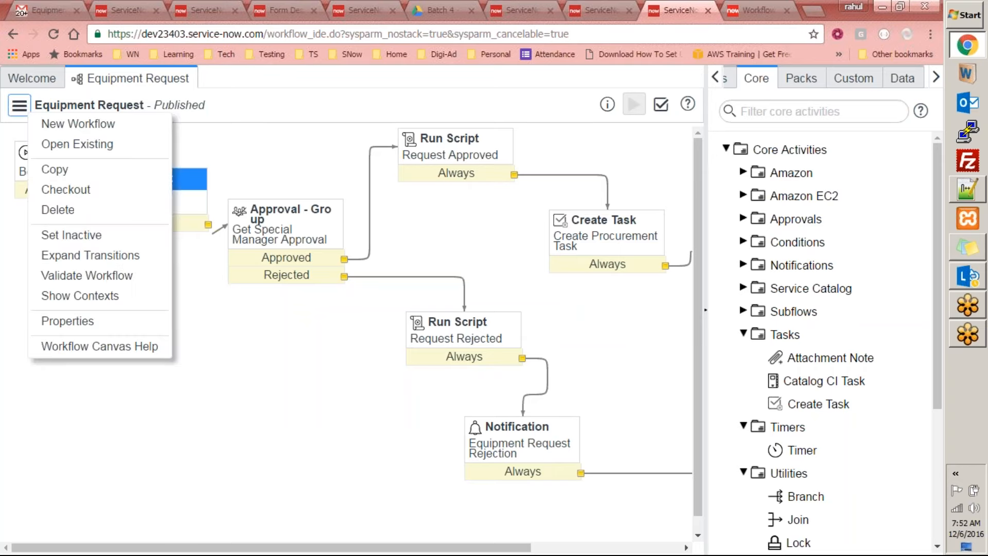
pyautogui.click(70, 191)
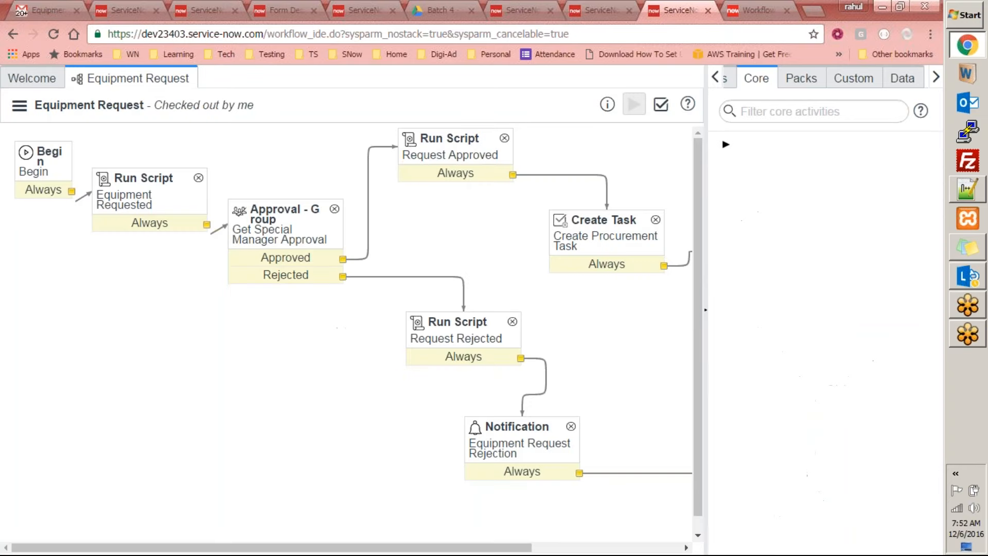
pyautogui.doubleClick(165, 217)
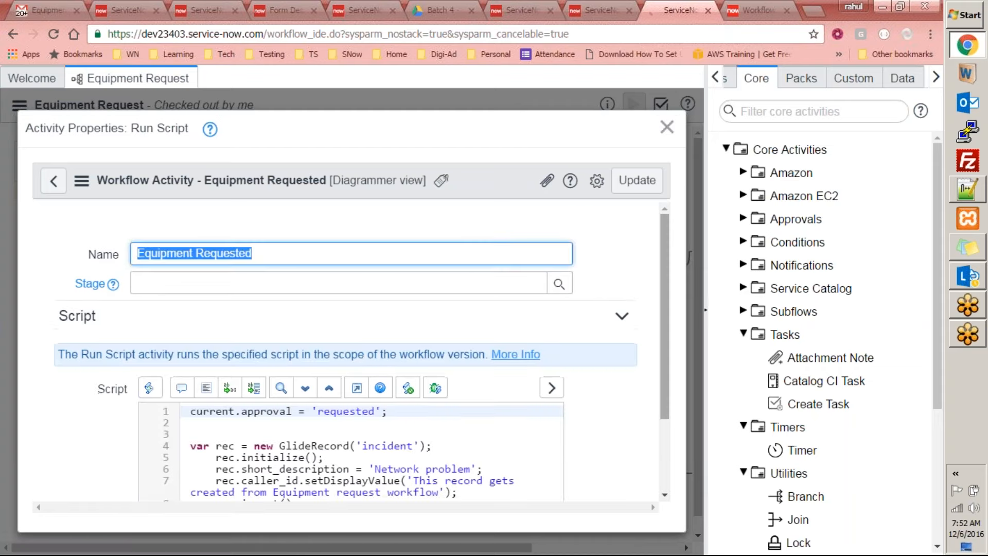
pyautogui.moveTo(661, 317); pyautogui.dragTo(659, 377)
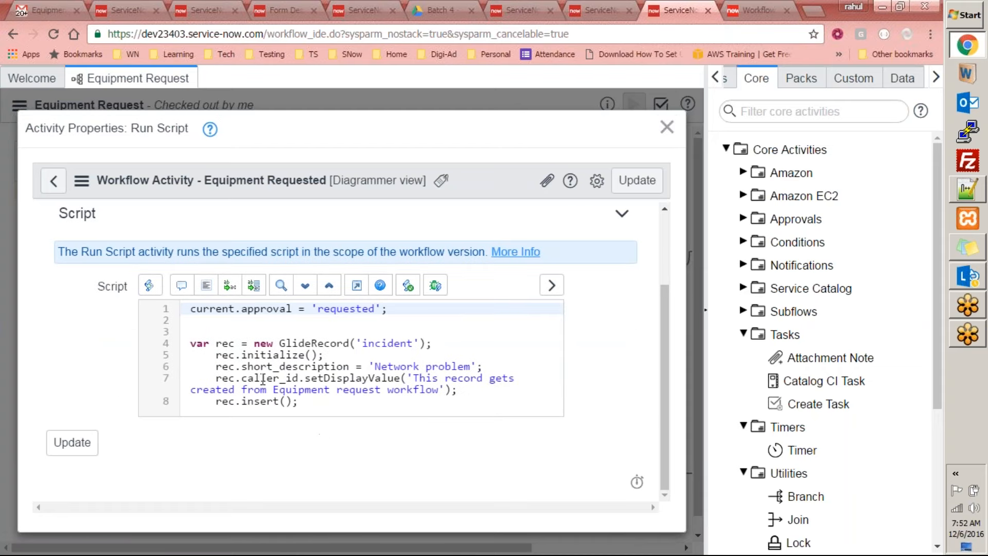
pyautogui.doubleClick(263, 380)
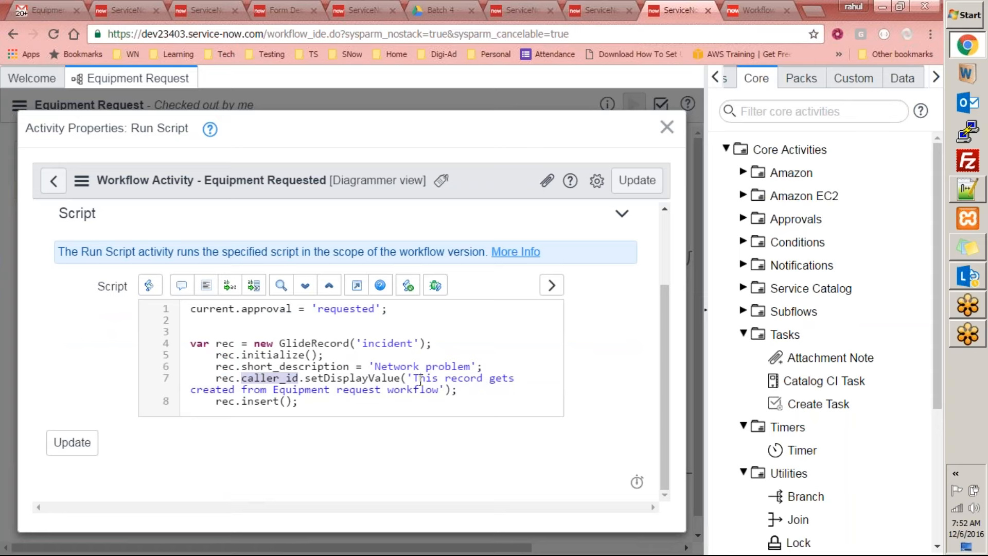
pyautogui.moveTo(415, 379); pyautogui.dragTo(441, 387)
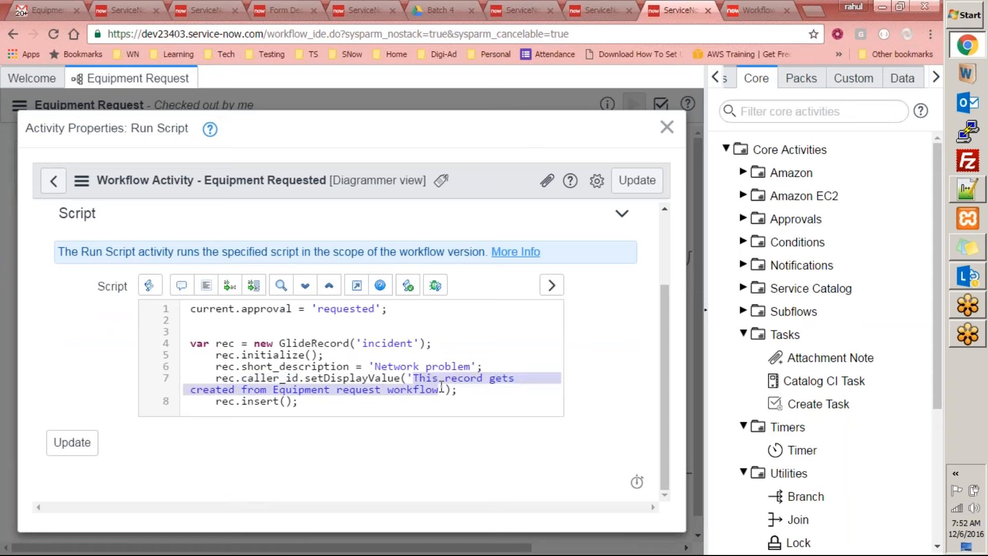
pyautogui.write('Abel T')
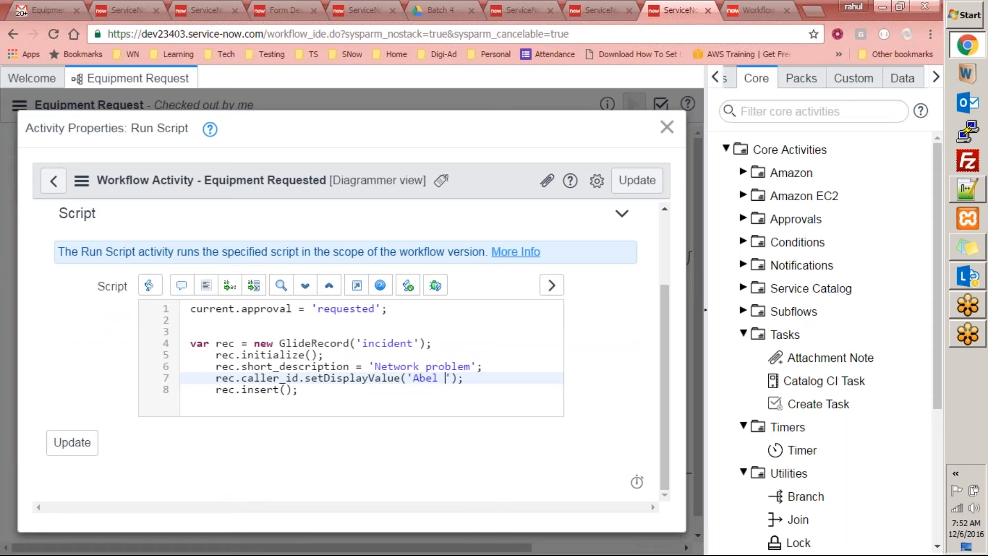
pyautogui.write('utor')
# - Set the script's short_description to 'This is a request created from Marketing Event Application workflow' and update the activity
pyautogui.moveTo(470, 366); pyautogui.dragTo(378, 368)
pyautogui.write('This is a re')
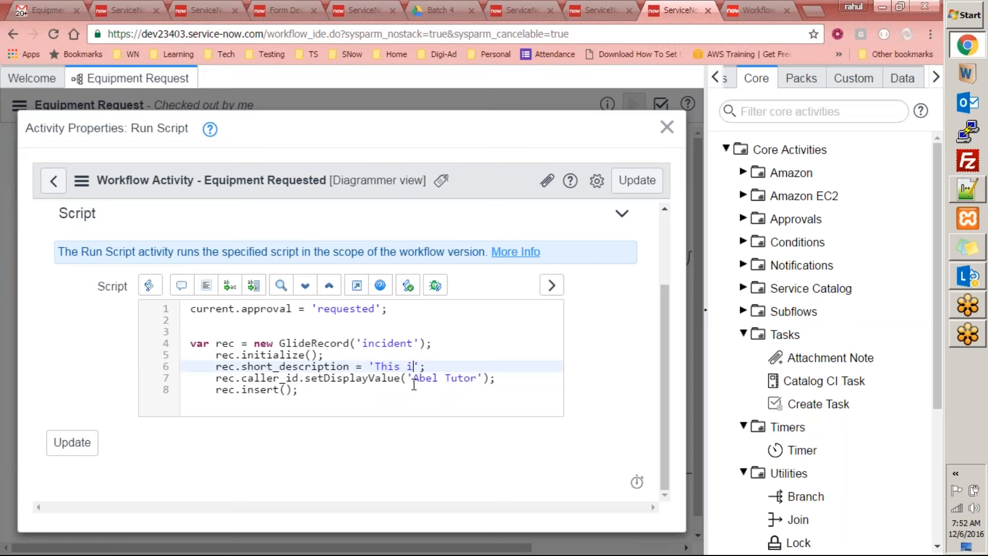
pyautogui.write('quest created from K')
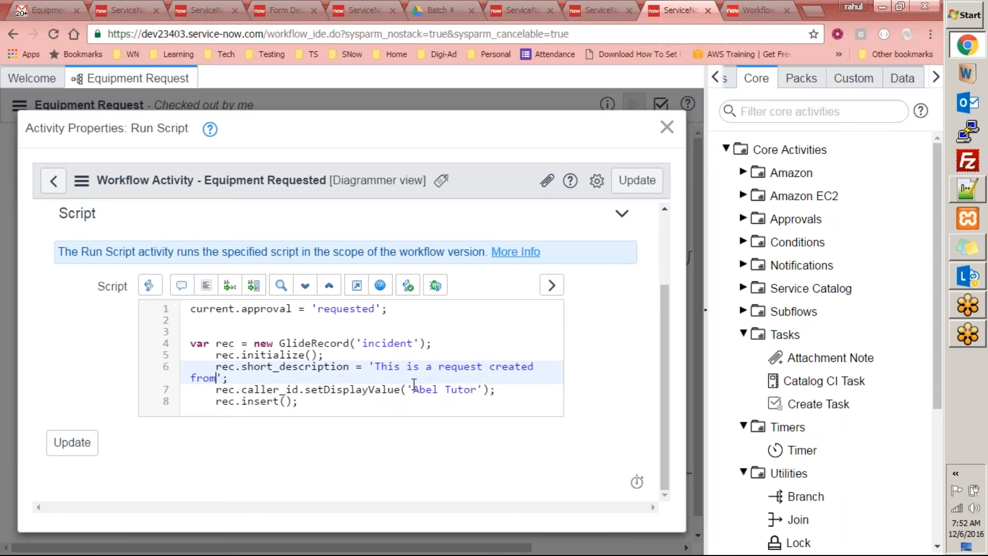
pyautogui.press('BackSpace')
pyautogui.write('Marketing ')
pyautogui.write('Event Applicati')
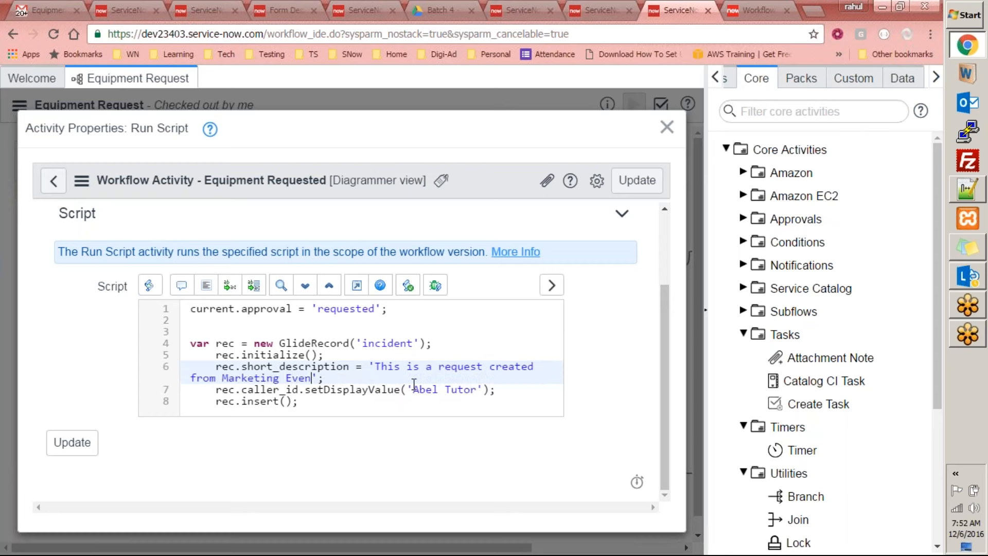
pyautogui.write('on workflo')
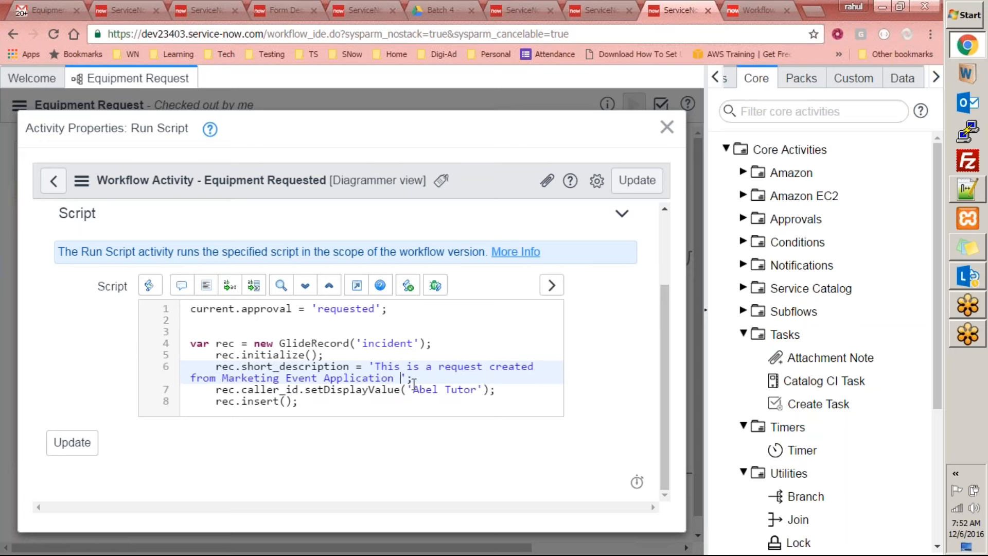
pyautogui.write('w')
pyautogui.click(85, 446)
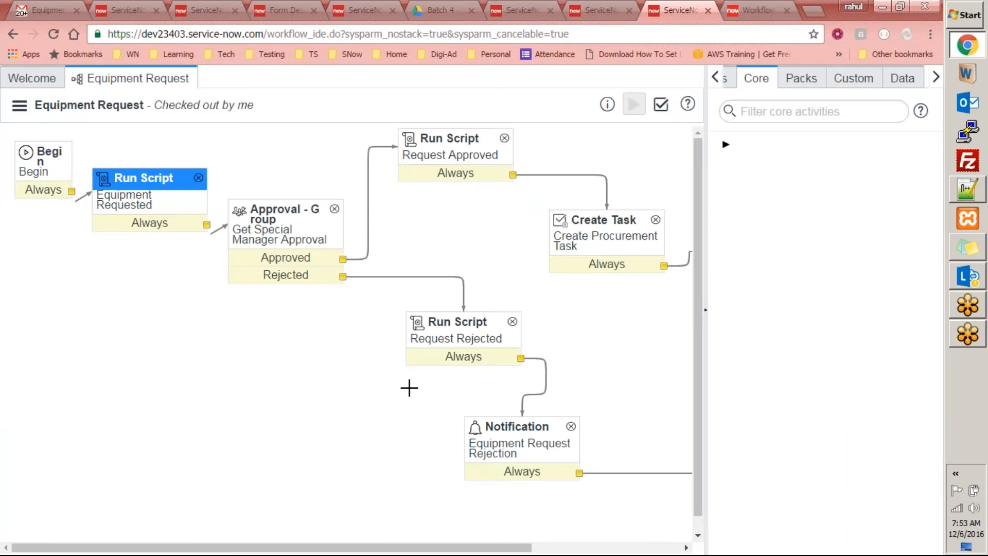
# - Publish the checked-out Equipment Request workflow
pyautogui.moveTo(72, 201); pyautogui.dragTo(155, 207)
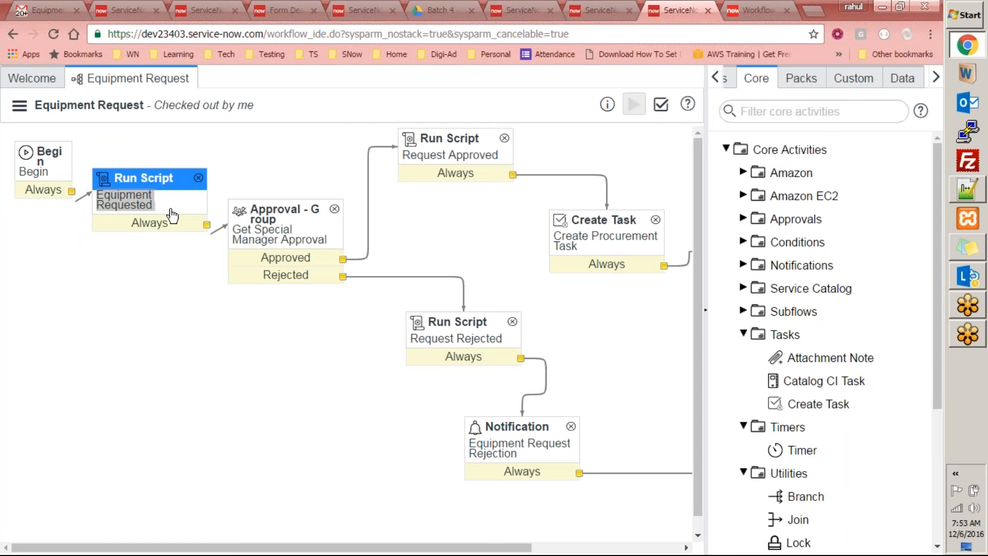
pyautogui.click(15, 108)
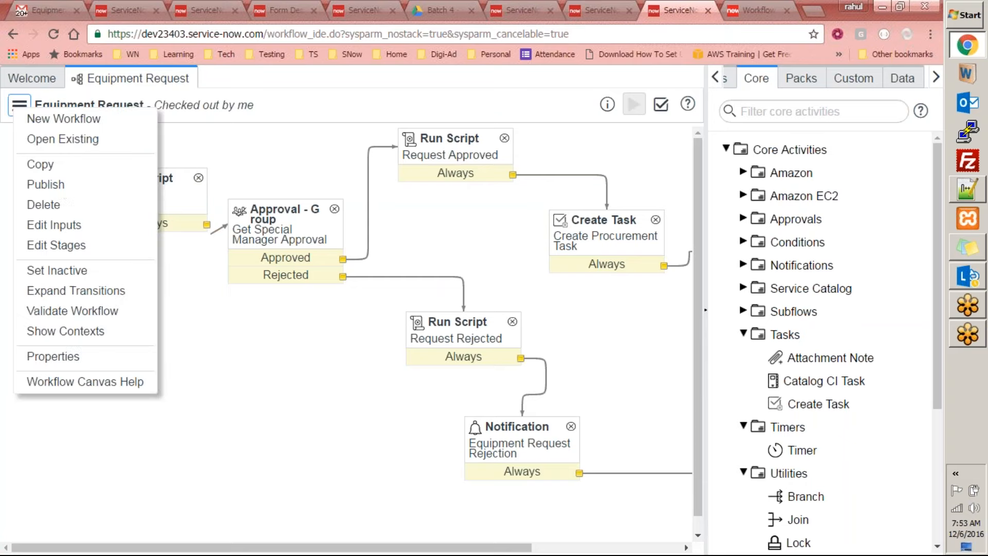
pyautogui.click(50, 203)
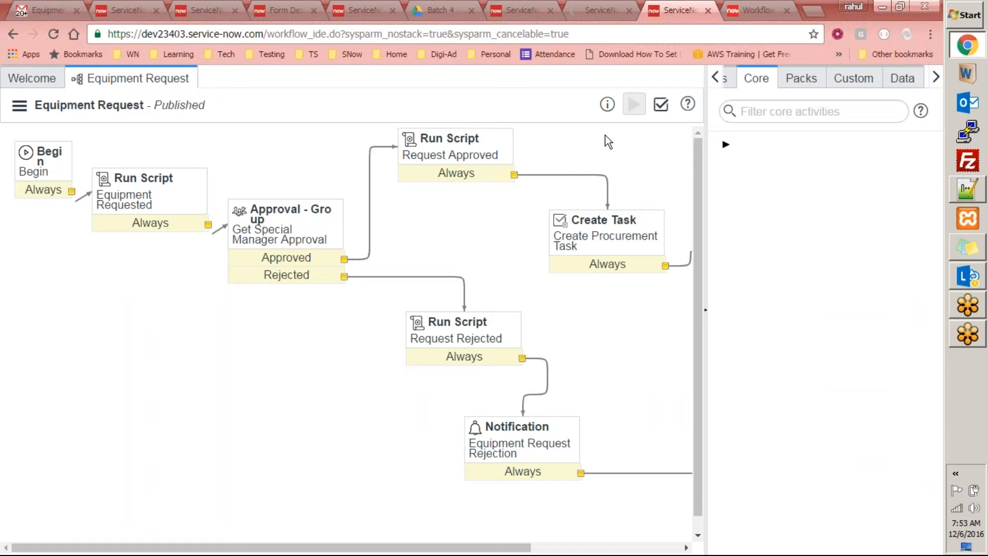
# - Start a new equipment request from the Equipment Requests list with type Test and a cost of $560
pyautogui.click(577, 9)
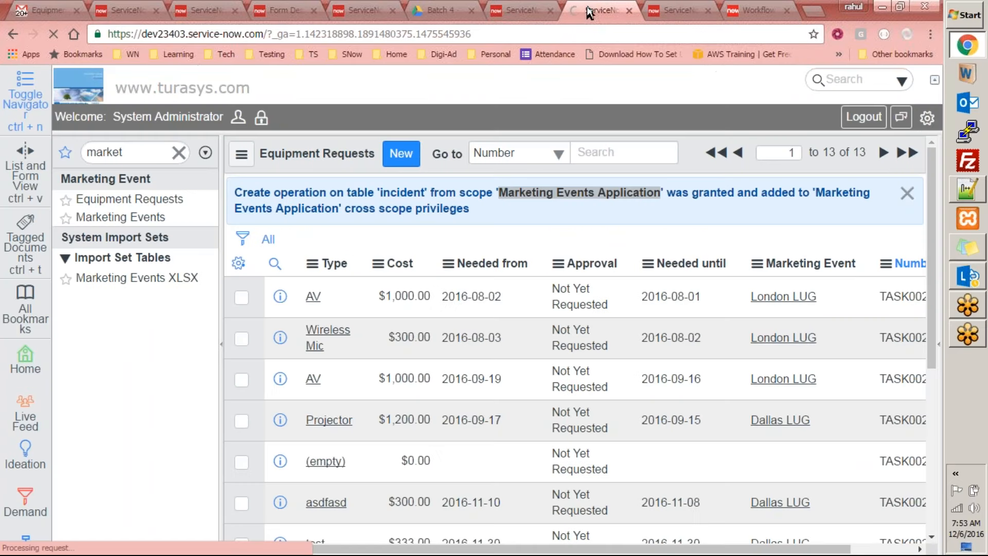
pyautogui.click(408, 154)
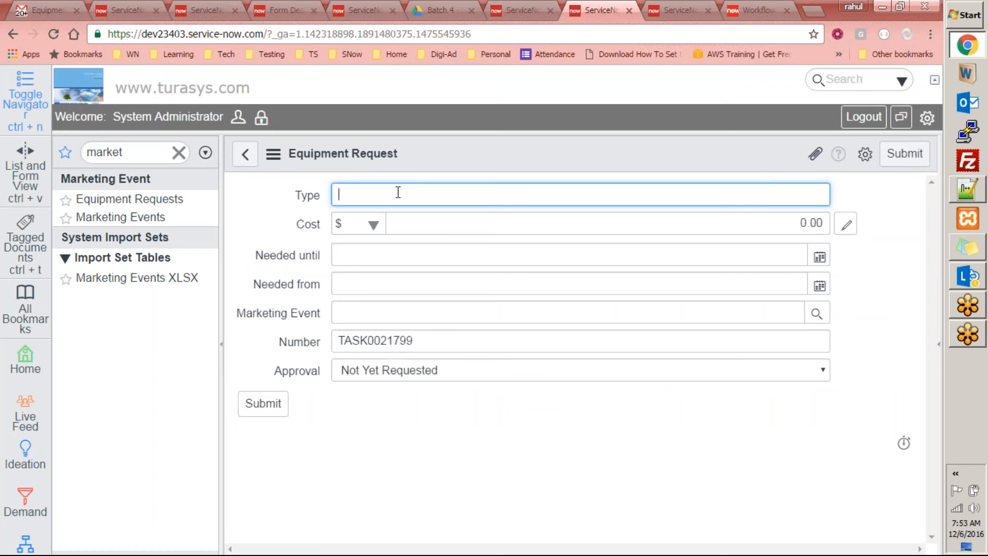
pyautogui.write('Tes')
pyautogui.click(786, 224)
pyautogui.write('560')
# - Set the request's Needed until to 2016-12-09 and Needed from to 2016-12-05, choose the Hyderabad Workshop marketing event, and submit it
pyautogui.click(821, 258)
pyautogui.click(758, 348)
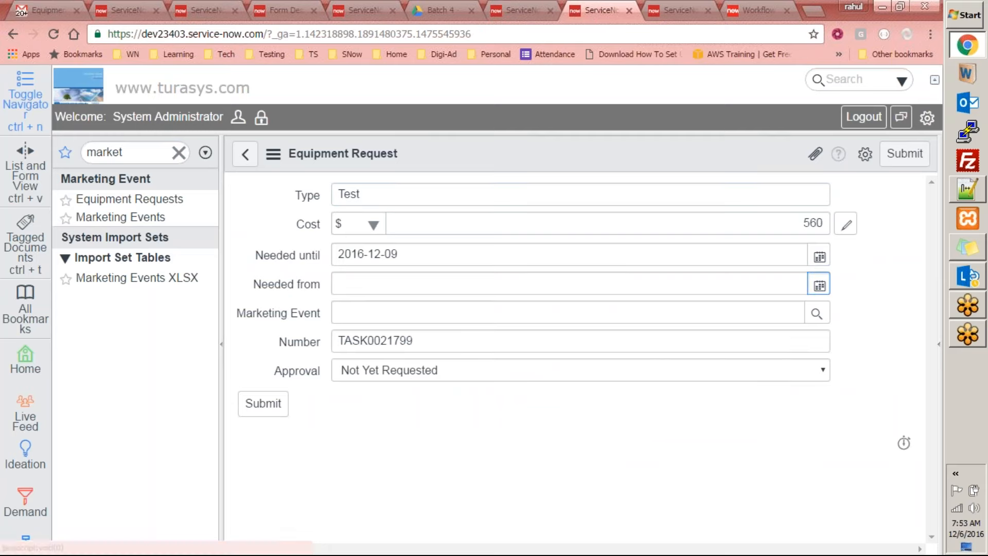
pyautogui.click(820, 286)
pyautogui.click(693, 380)
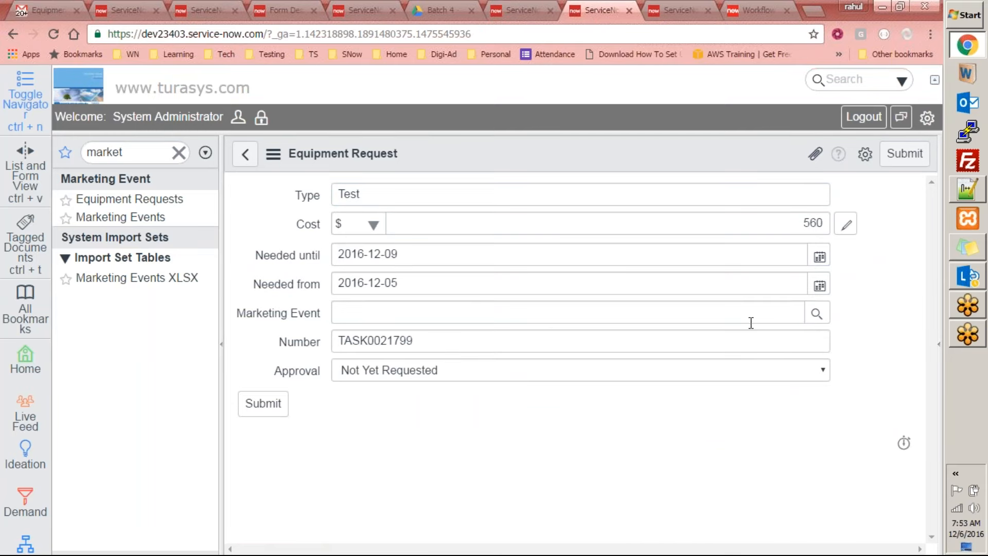
pyautogui.click(815, 315)
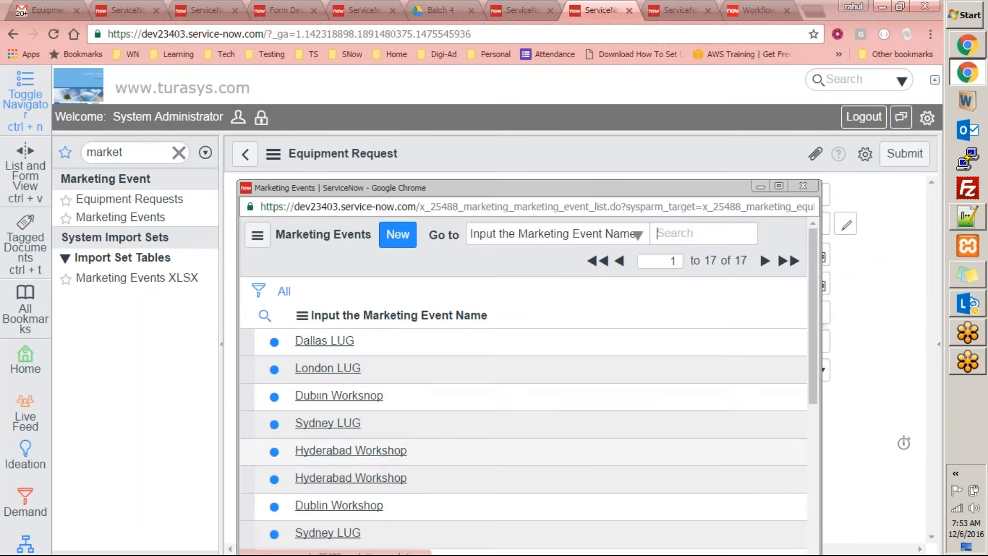
pyautogui.click(362, 454)
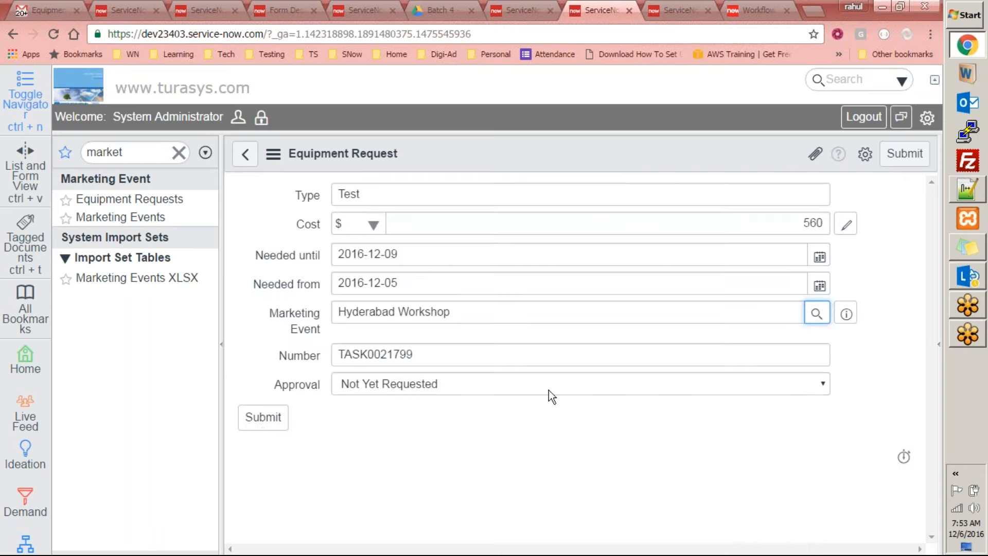
pyautogui.click(261, 427)
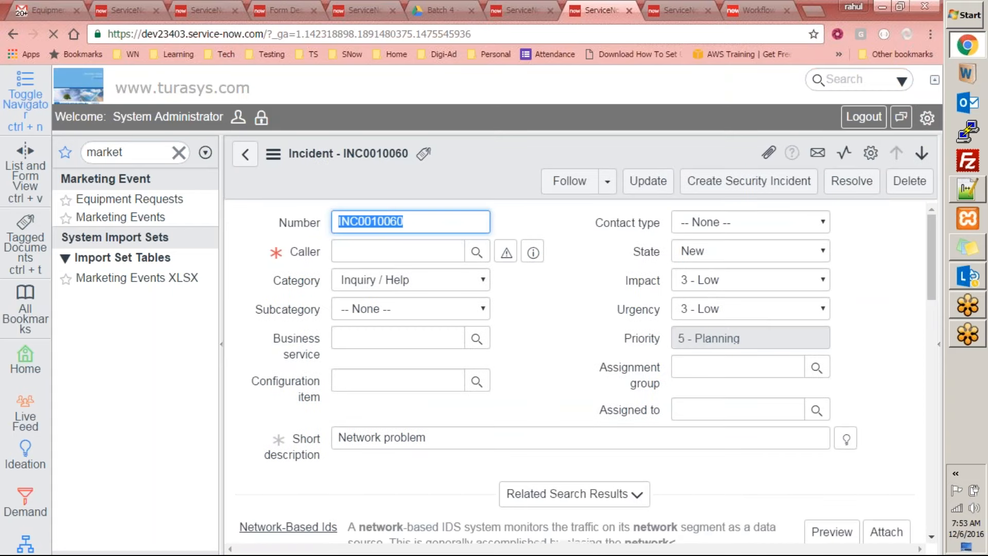
# - Return from the open incident to the Incidents list and read the newest incident's short description
pyautogui.scroll(-3, 795, 360)
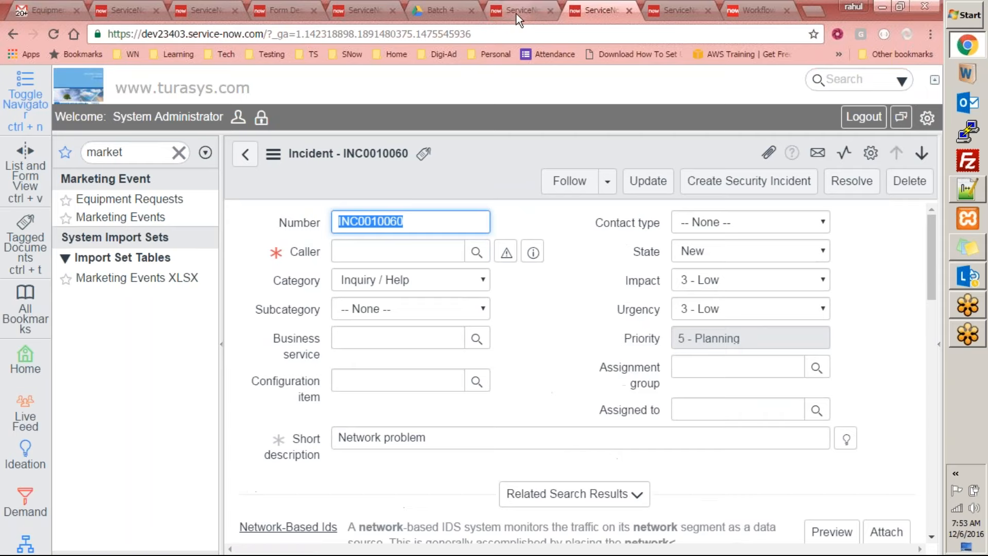
pyautogui.click(516, 12)
pyautogui.scroll(2, 531, 262)
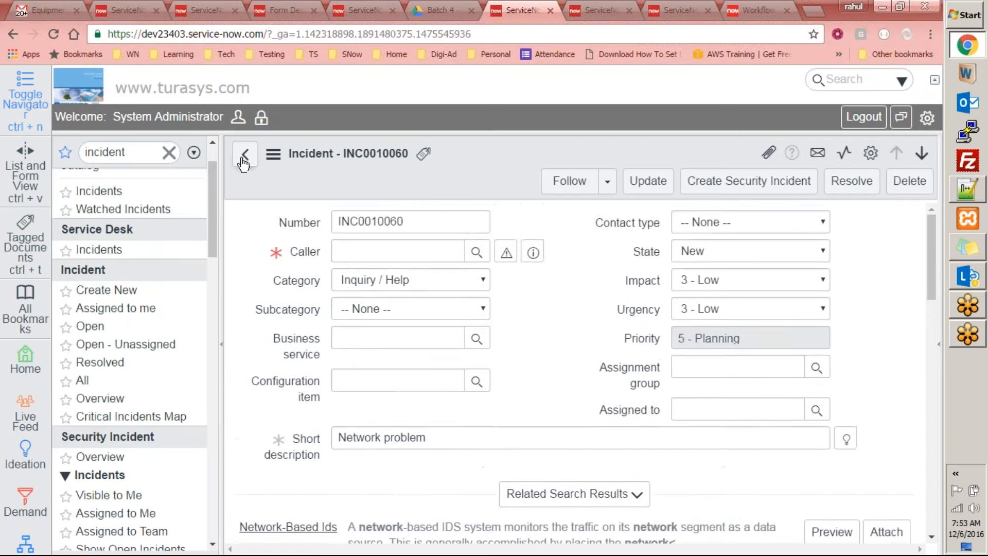
pyautogui.click(246, 154)
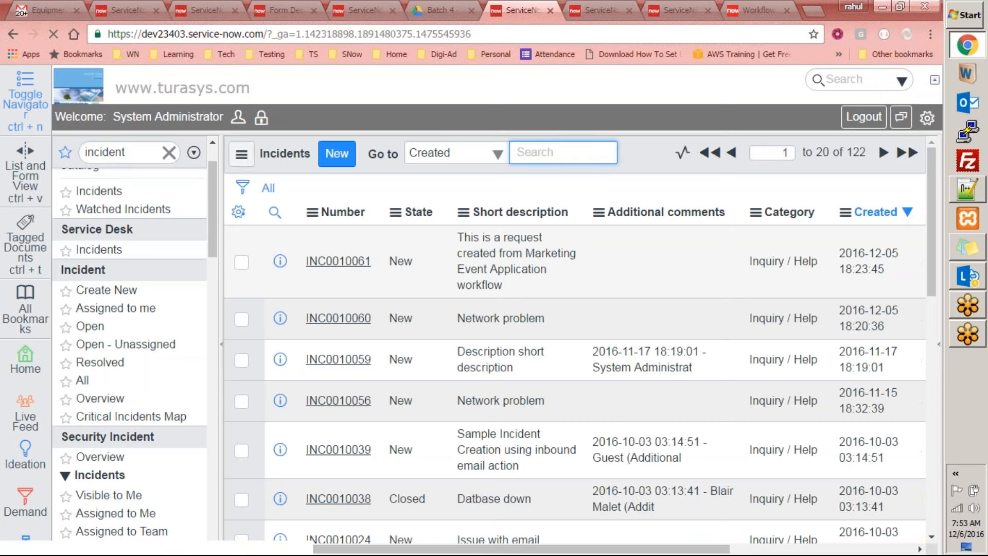
pyautogui.moveTo(457, 235); pyautogui.dragTo(513, 289)
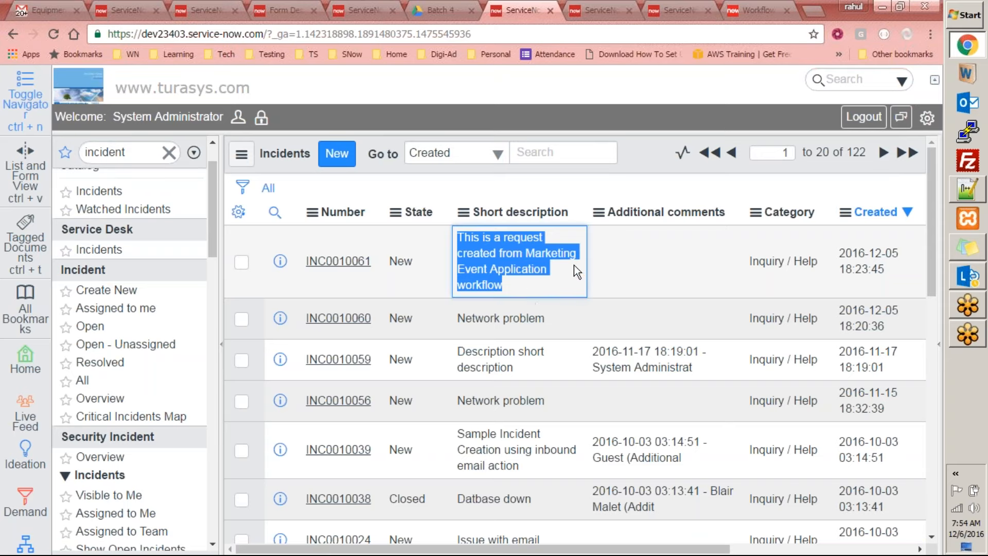
pyautogui.click(589, 293)
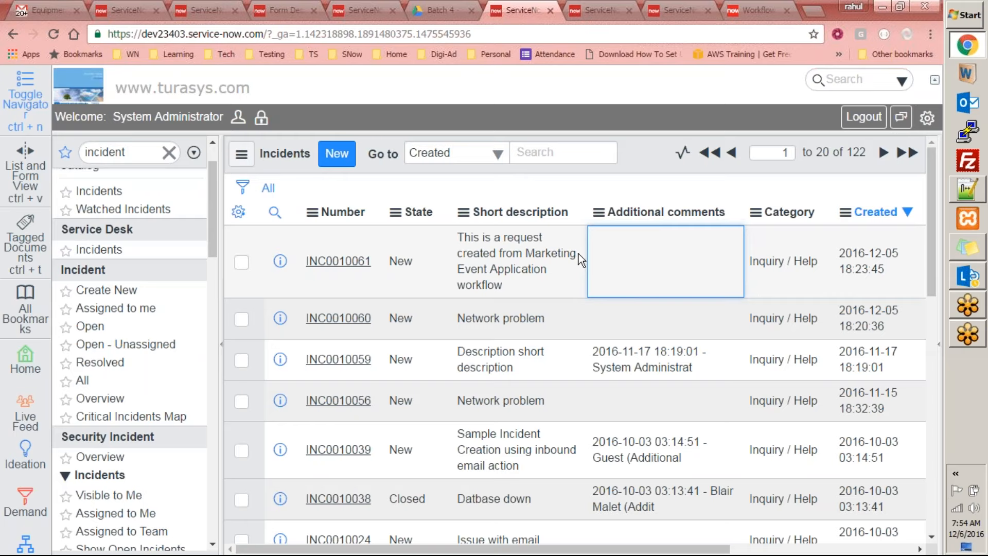
# - Open the Equipment Requested activity in the published workflow and review the GlideRecord lines that create the incident
pyautogui.click(593, 10)
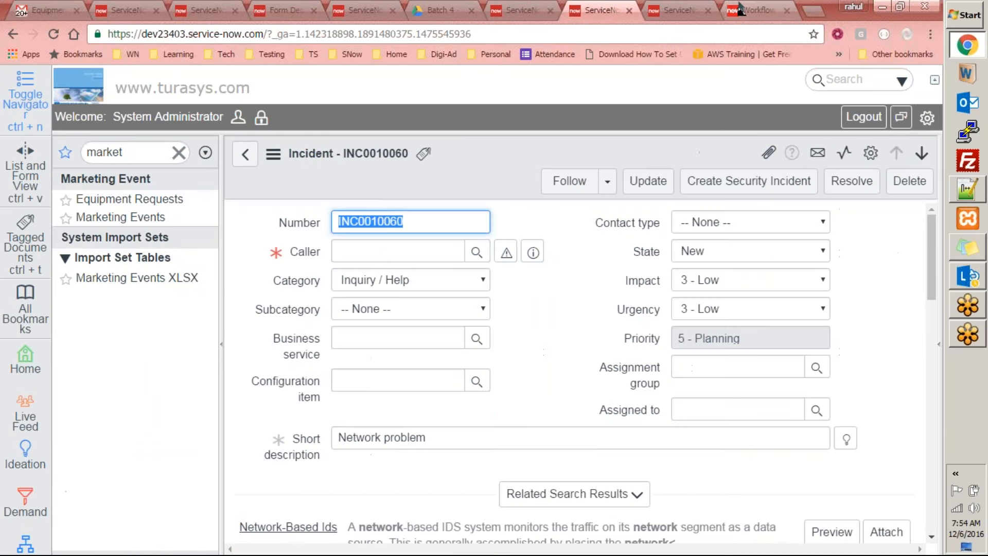
pyautogui.click(660, 10)
pyautogui.doubleClick(170, 197)
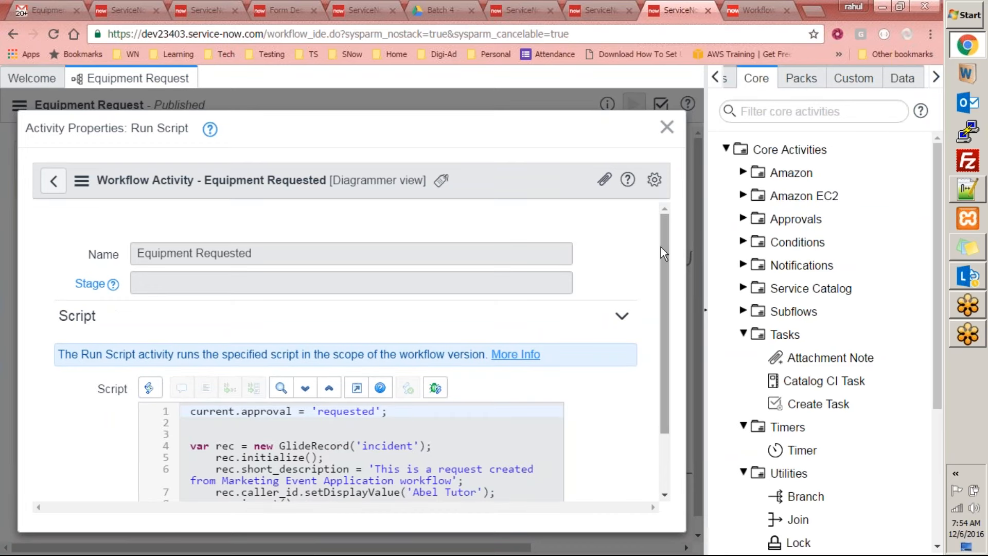
pyautogui.moveTo(664, 247); pyautogui.dragTo(661, 338)
pyautogui.moveTo(187, 360); pyautogui.dragTo(313, 428)
pyautogui.click(311, 428)
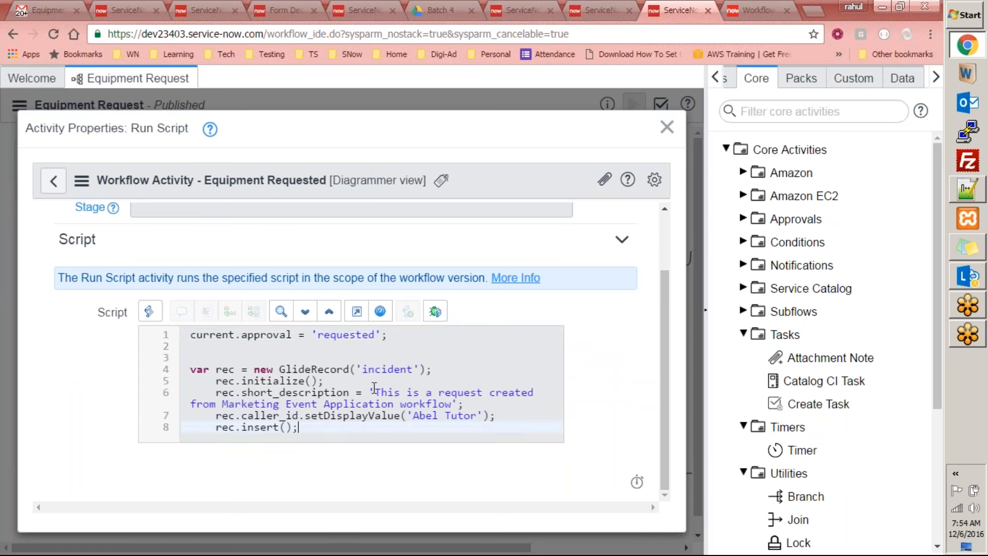
pyautogui.doubleClick(390, 375)
pyautogui.moveTo(185, 381); pyautogui.dragTo(437, 430)
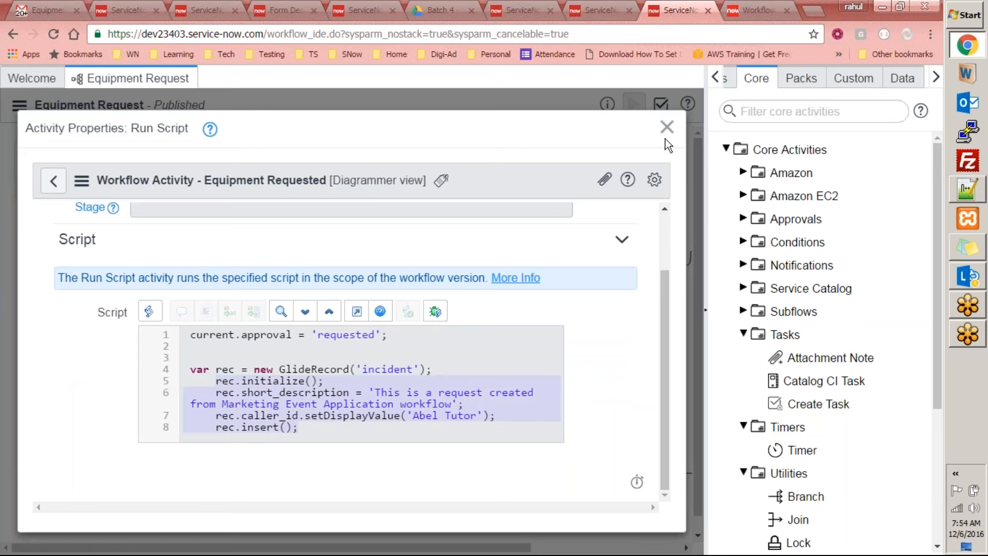
# - Look at the Incidents list again, return to the Equipment Request workflow, and close the activity's properties
pyautogui.click(519, 11)
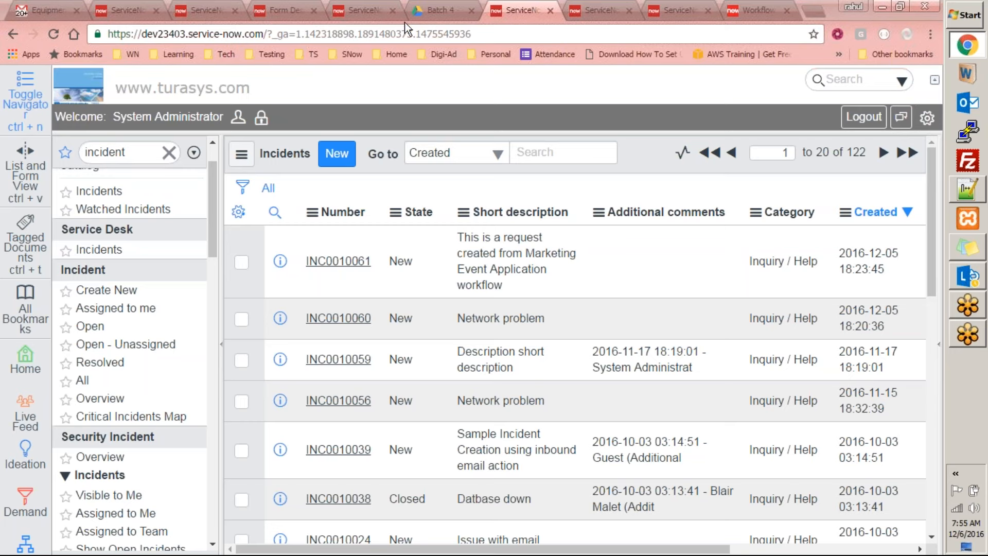
pyautogui.click(607, 10)
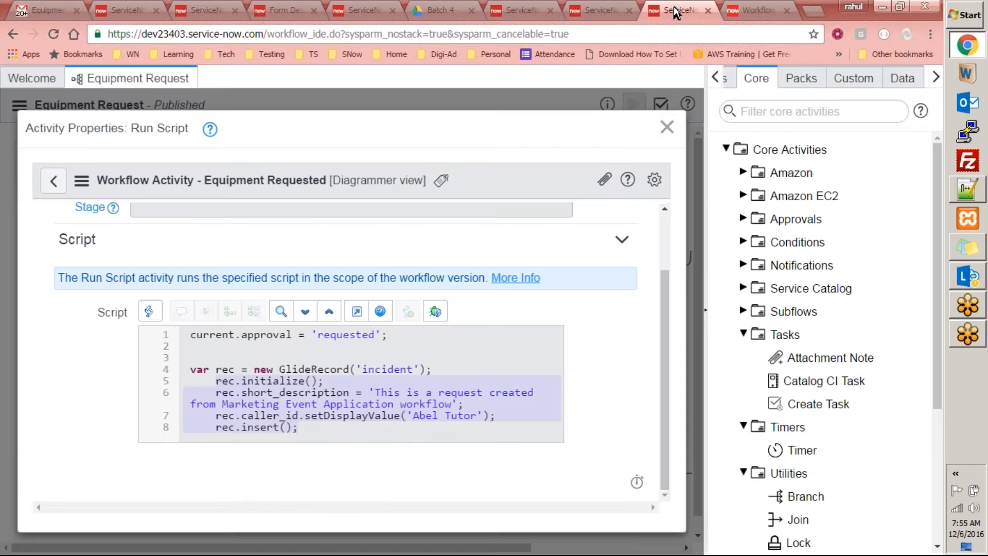
pyautogui.click(679, 10)
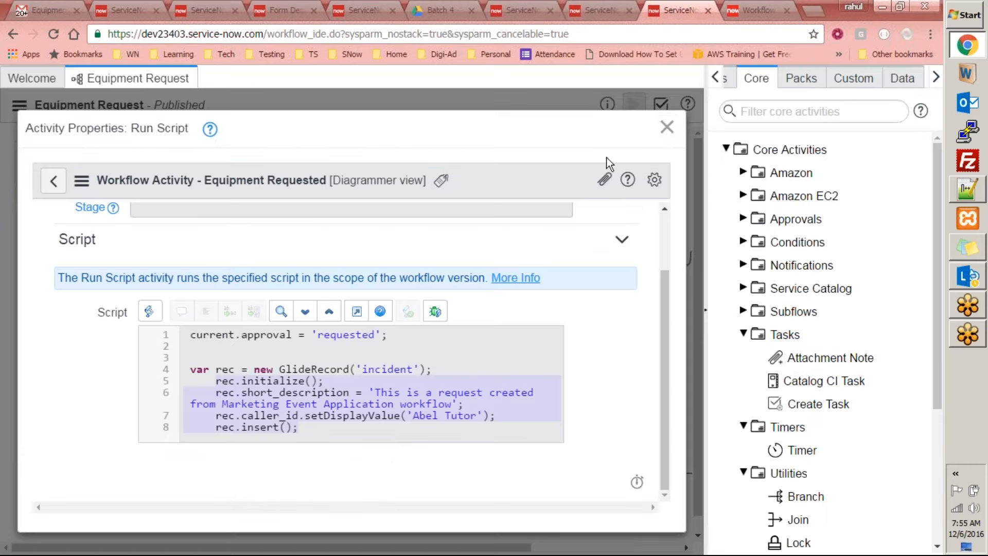
pyautogui.click(667, 127)
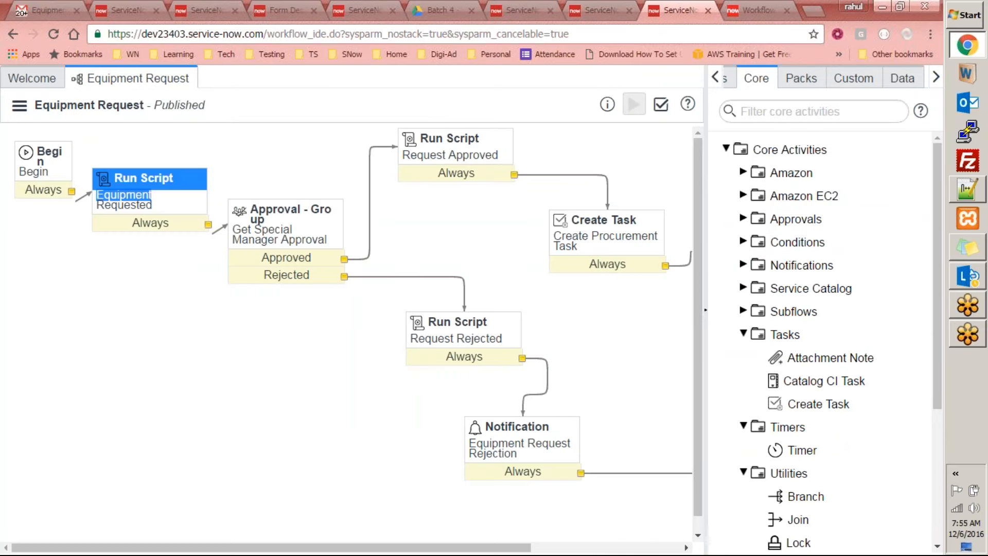
pyautogui.doubleClick(140, 194)
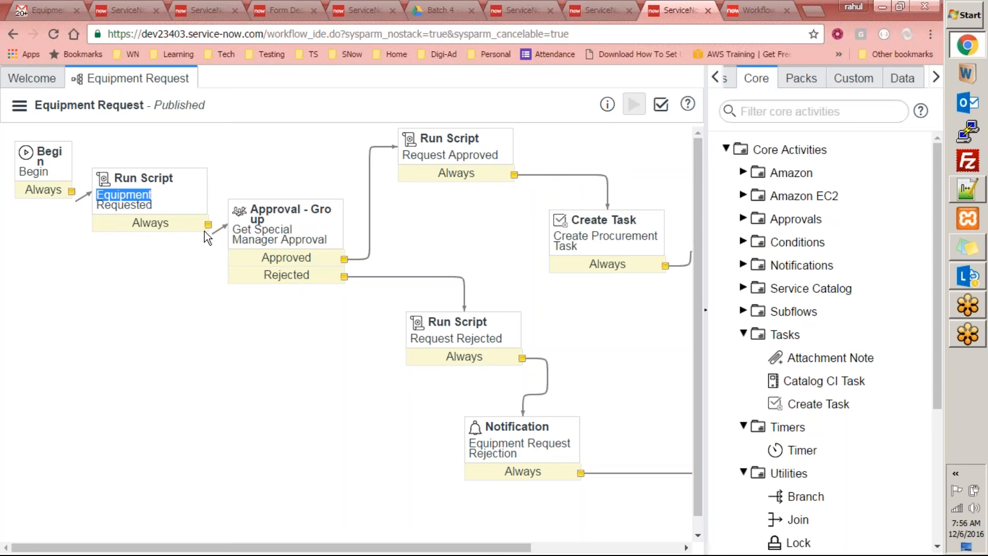
pyautogui.click(178, 207)
pyautogui.click(168, 328)
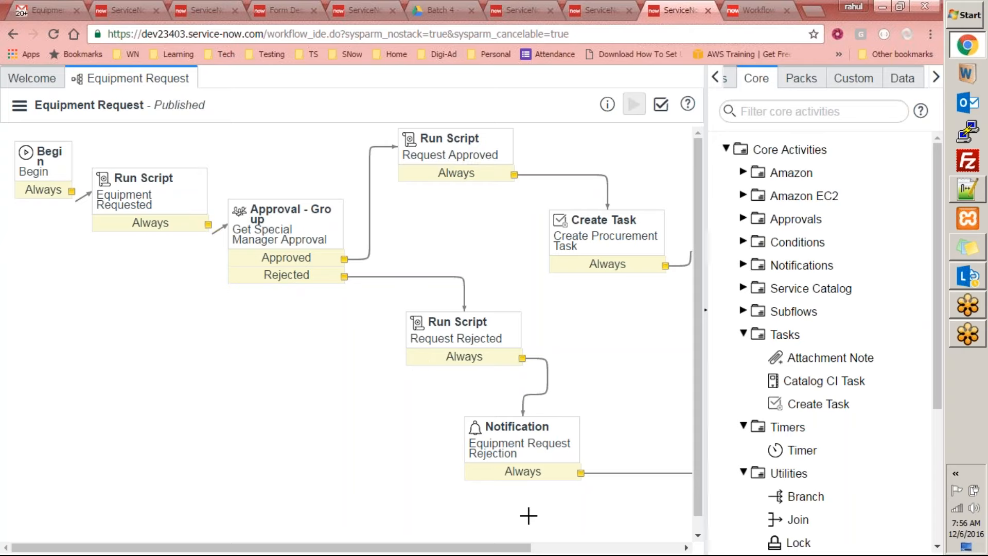
pyautogui.moveTo(510, 547); pyautogui.dragTo(489, 495)
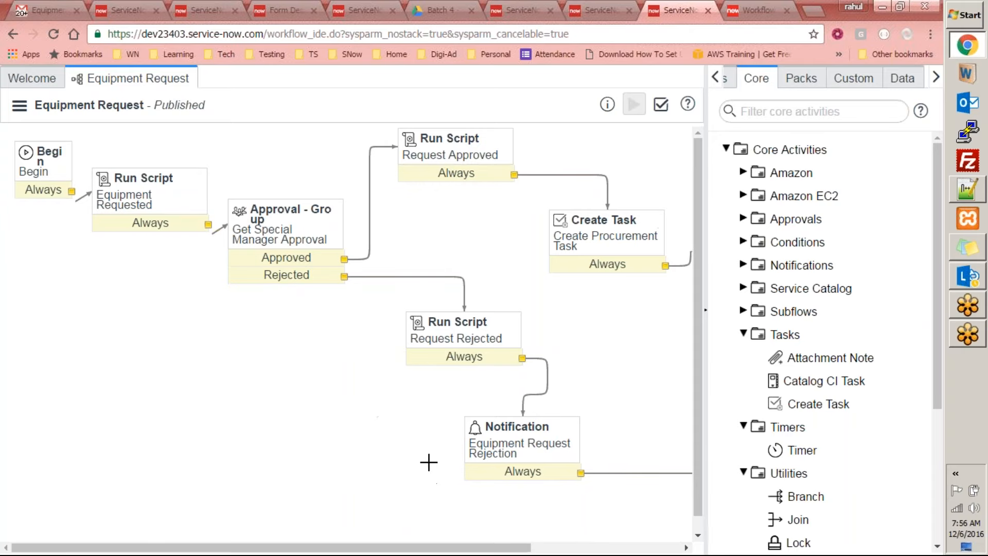
pyautogui.click(742, 333)
pyautogui.click(742, 311)
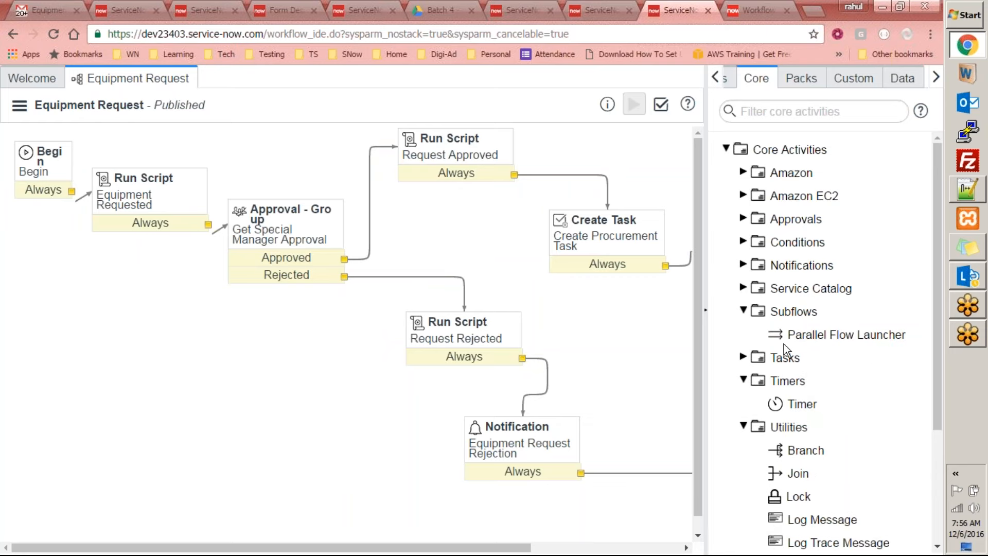
pyautogui.click(974, 536)
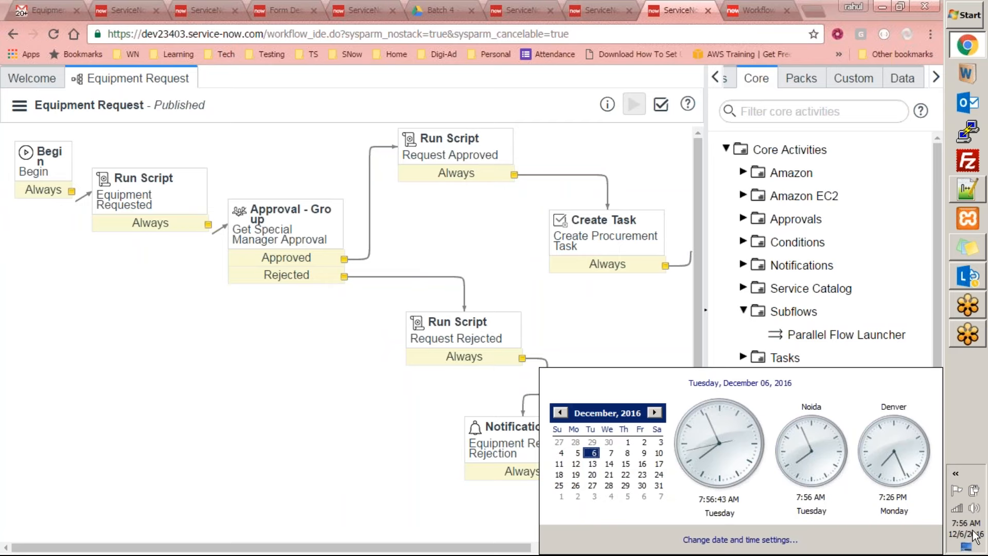
pyautogui.click(984, 441)
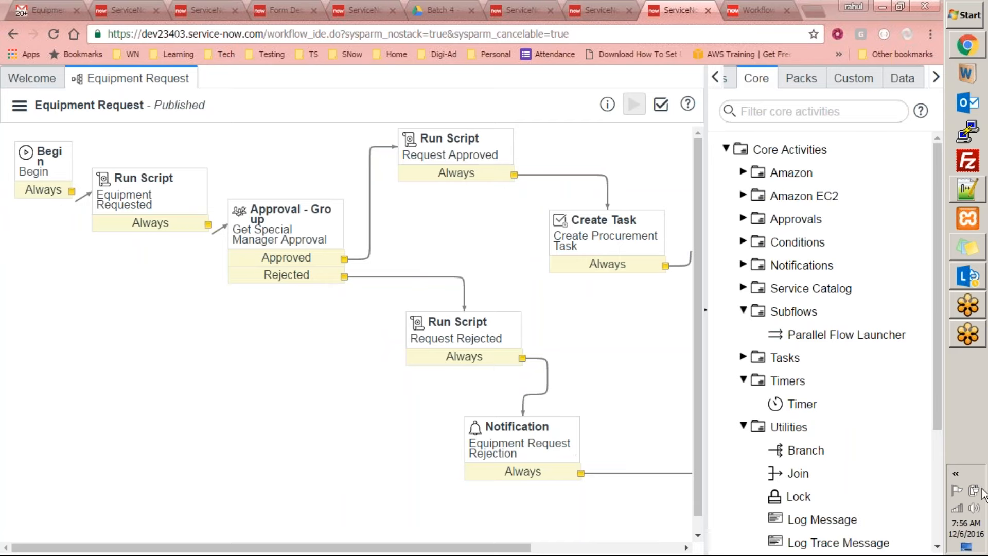
pyautogui.moveTo(697, 394); pyautogui.dragTo(697, 412)
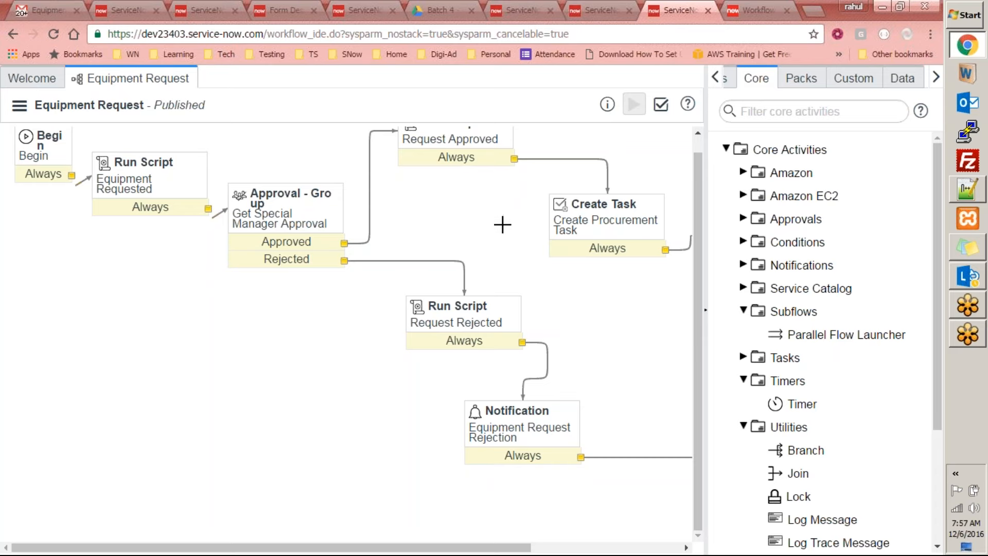
pyautogui.scroll(1, 700, 309)
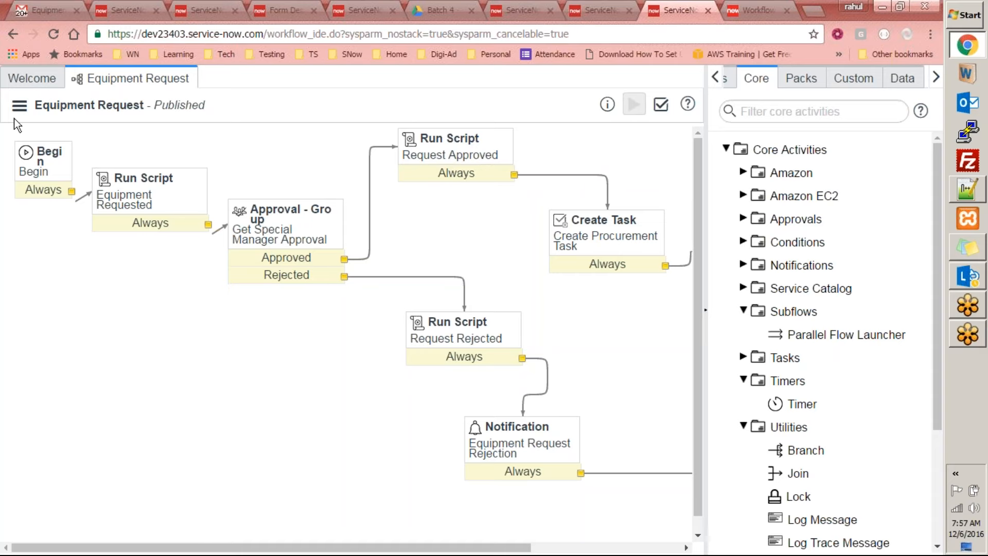
# - Open the Equipment Request workflow's properties and review its General, Conditions, Inputs, Activities, Application and Schedule settings
pyautogui.click(19, 105)
pyautogui.click(76, 319)
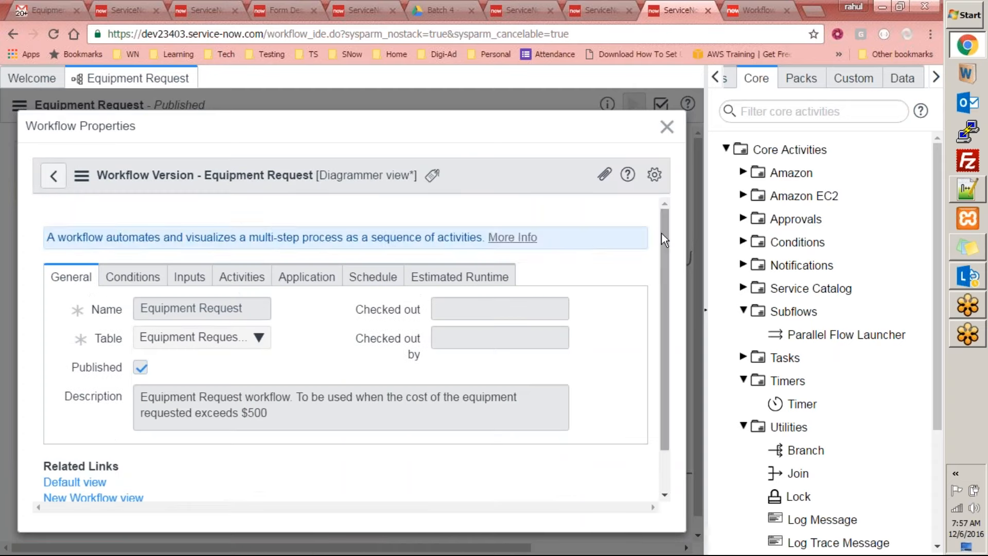
pyautogui.moveTo(665, 232)
pyautogui.mouseDown()
pyautogui.moveTo(660, 292)
pyautogui.moveTo(658, 232)
pyautogui.mouseUp()
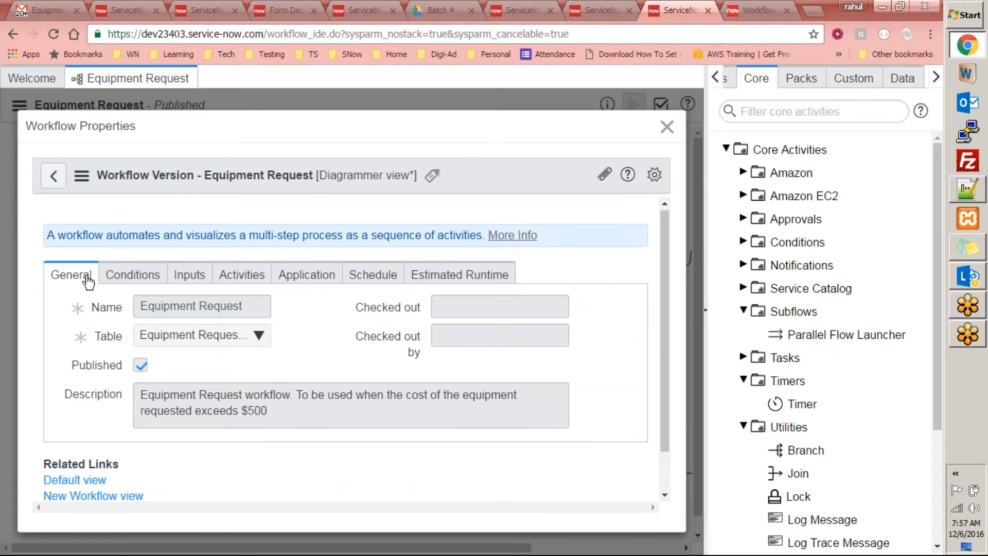
pyautogui.click(134, 282)
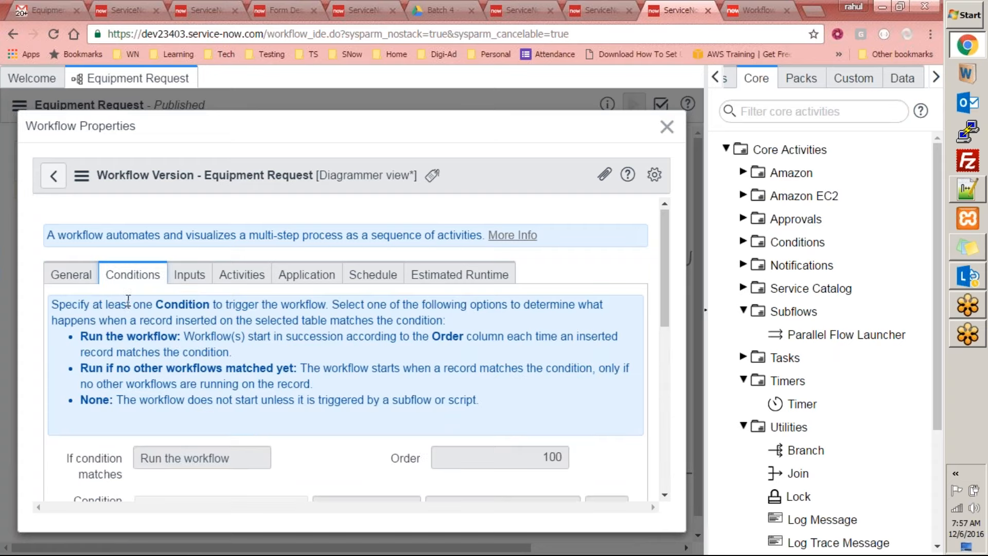
pyautogui.click(190, 280)
pyautogui.click(245, 278)
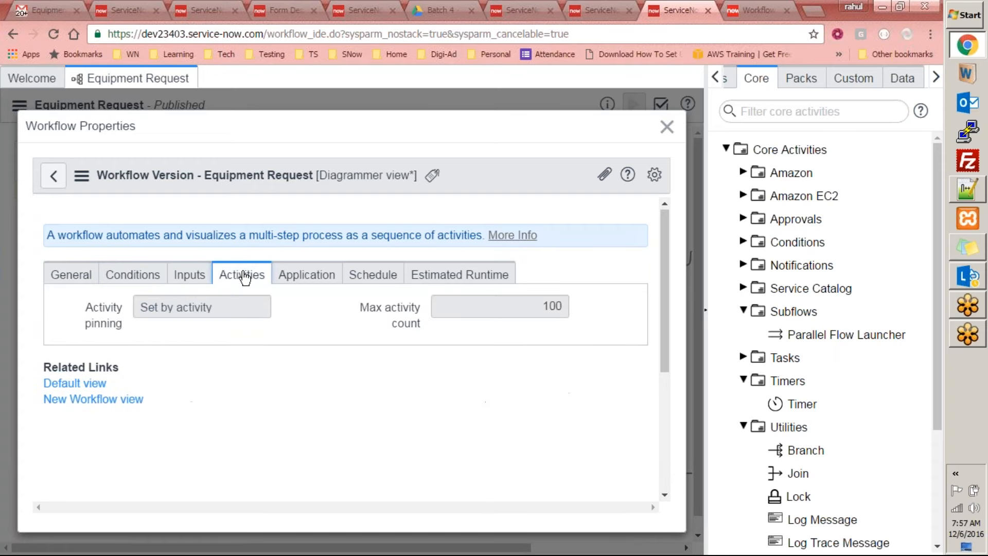
pyautogui.click(309, 274)
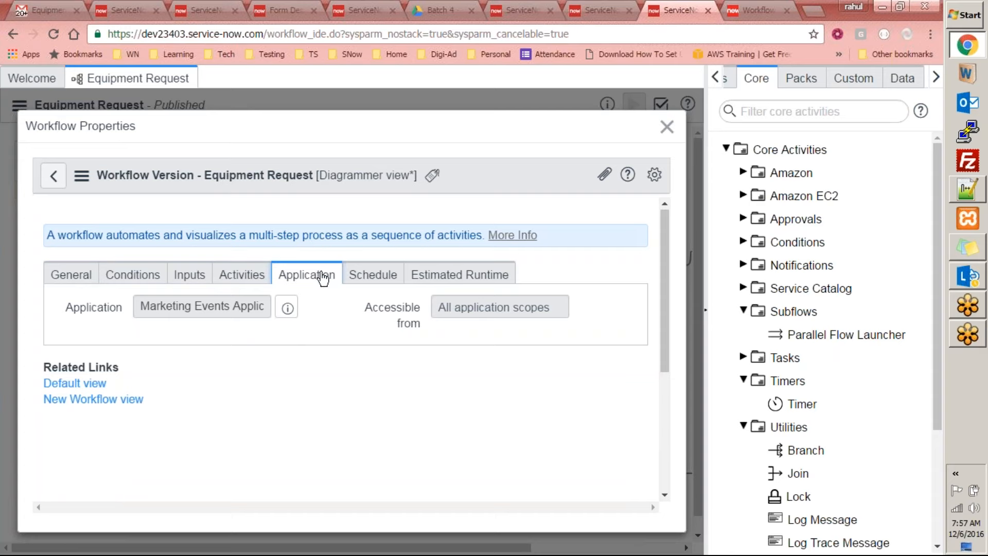
pyautogui.click(373, 275)
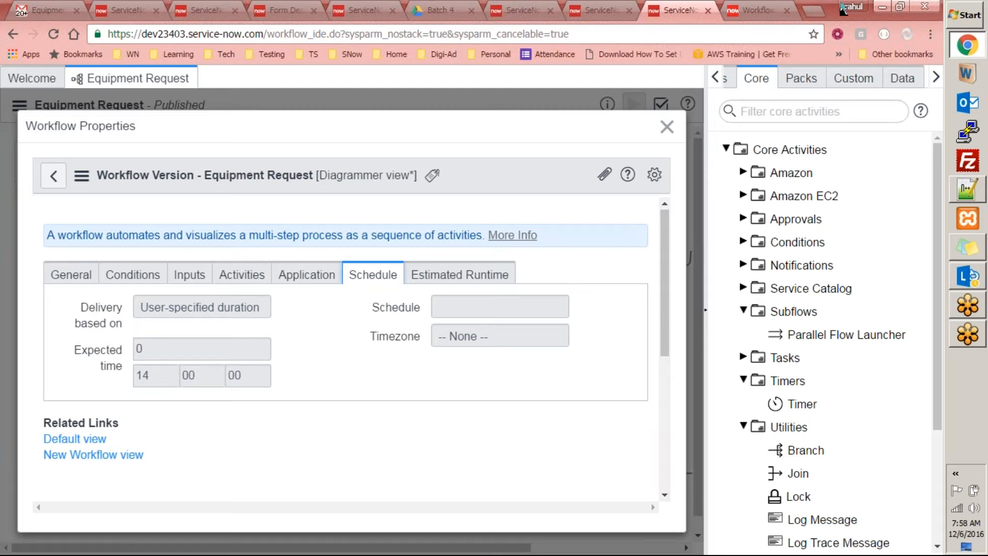
# - Look up the Marketing Event application's Equipment Requests list and return to the workflow's properties
pyautogui.click(506, 7)
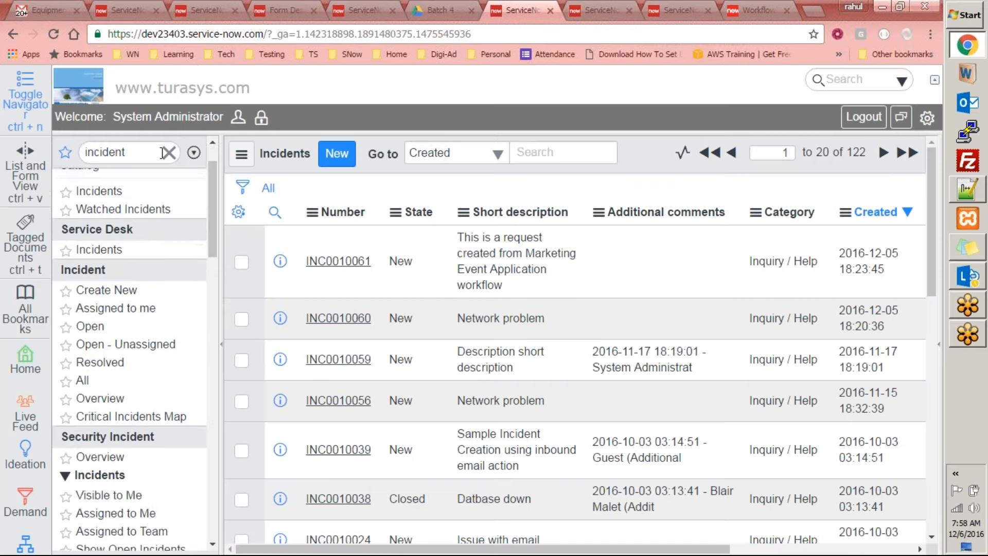
pyautogui.scroll(2, 194, 230)
pyautogui.click(599, 12)
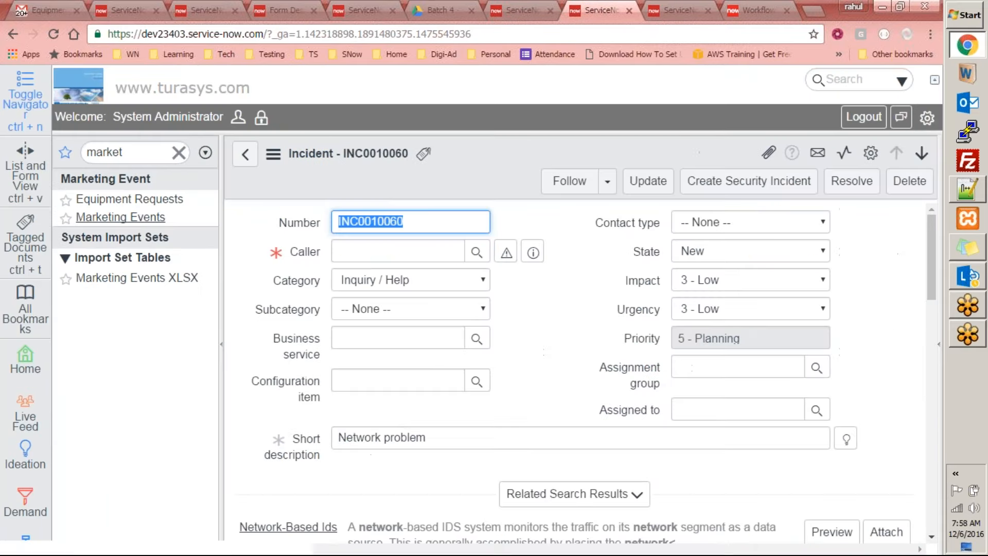
pyautogui.click(132, 199)
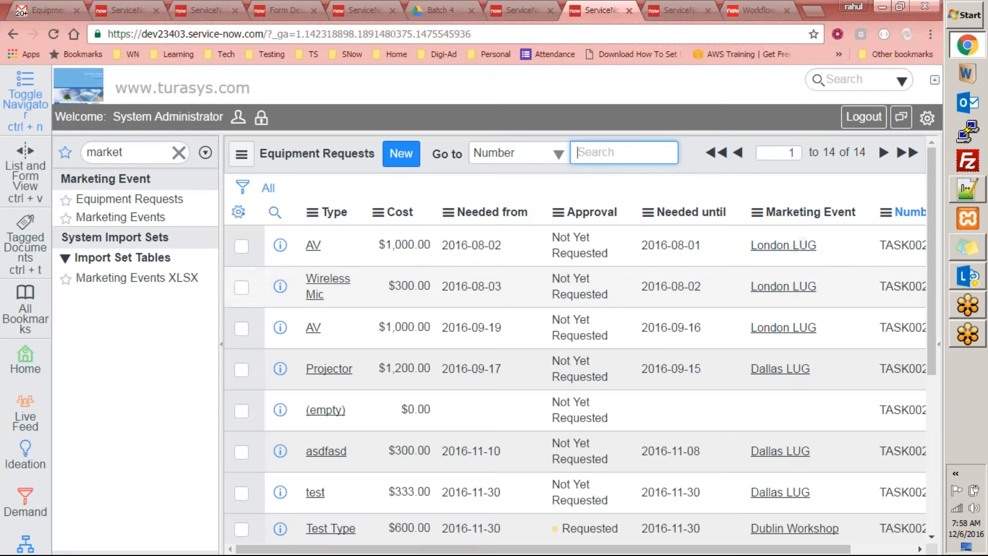
pyautogui.click(672, 11)
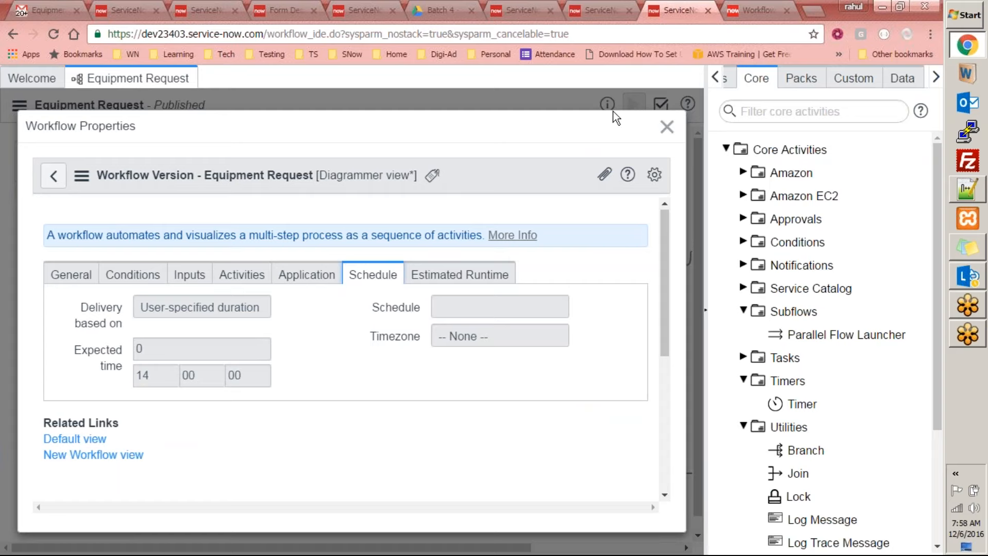
pyautogui.click(597, 12)
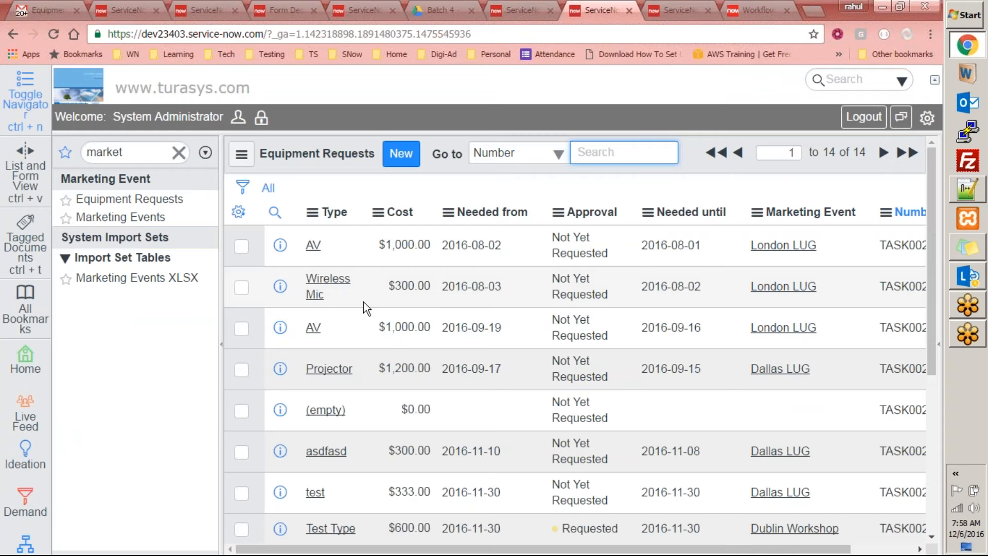
pyautogui.click(676, 11)
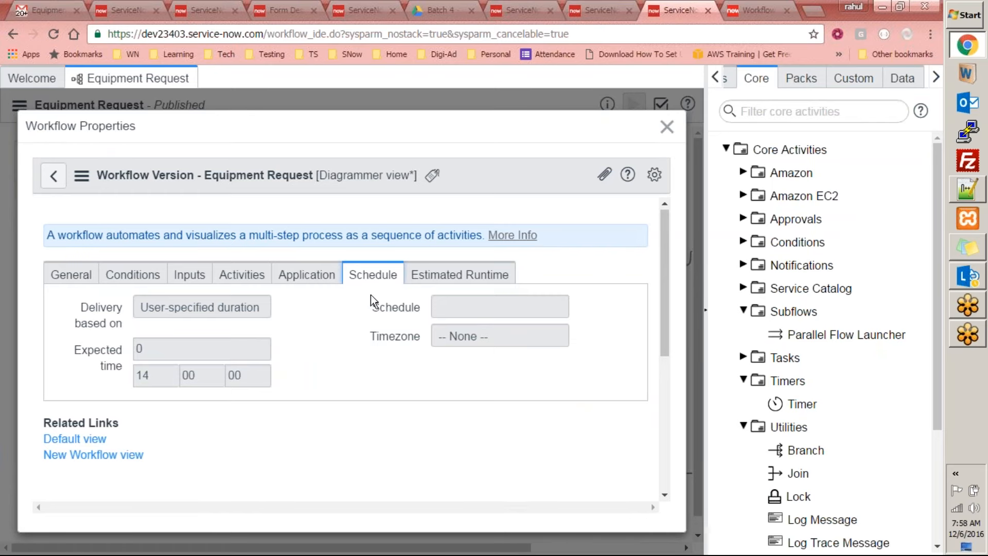
# - Review the workflow's Estimated Runtime settings and close the workflow properties
pyautogui.click(419, 275)
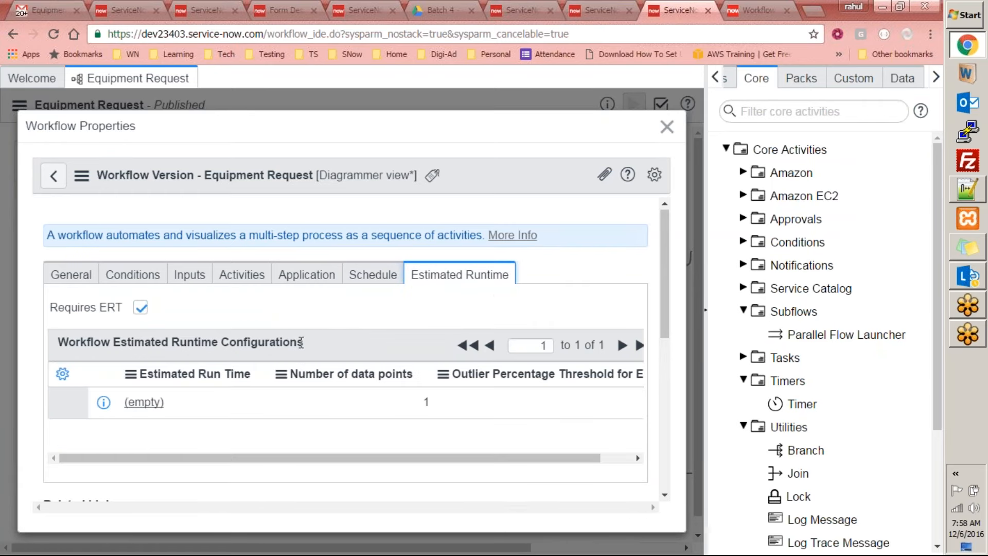
pyautogui.moveTo(661, 226)
pyautogui.mouseDown()
pyautogui.moveTo(654, 343)
pyautogui.moveTo(664, 218)
pyautogui.mouseUp()
pyautogui.click(665, 126)
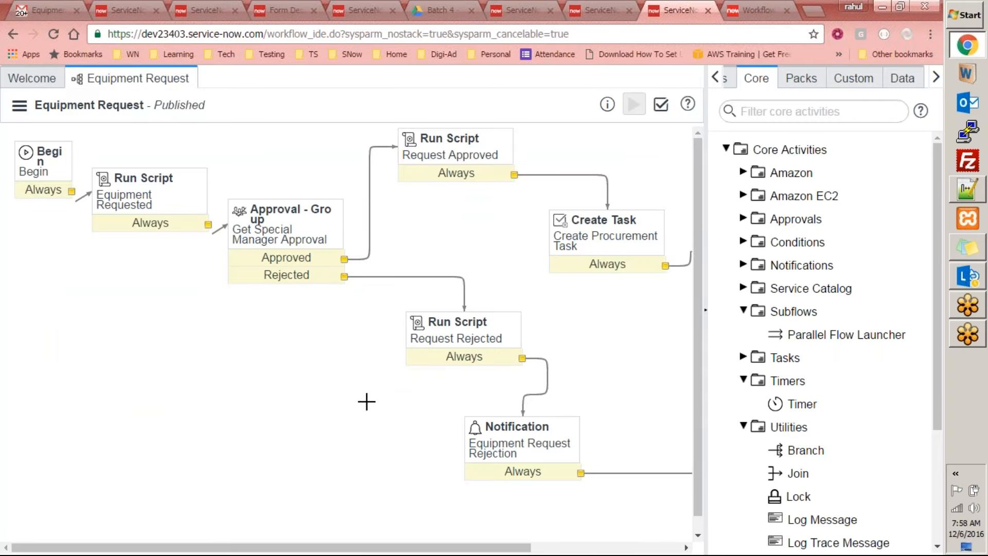
# - Clear the "equip" filter from the workflows list so that all workflows are listed
pyautogui.moveTo(495, 539); pyautogui.dragTo(645, 539)
pyautogui.click(731, 85)
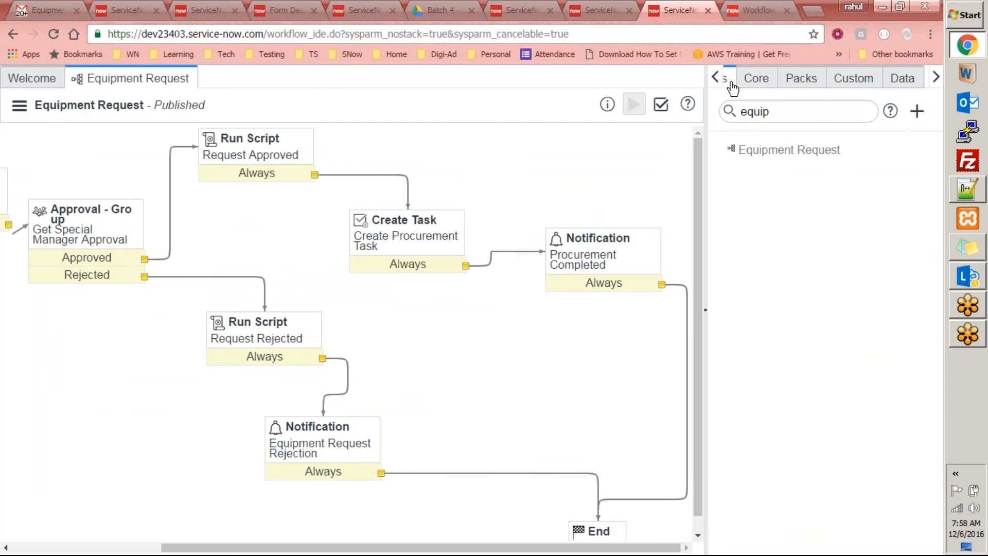
pyautogui.click(717, 79)
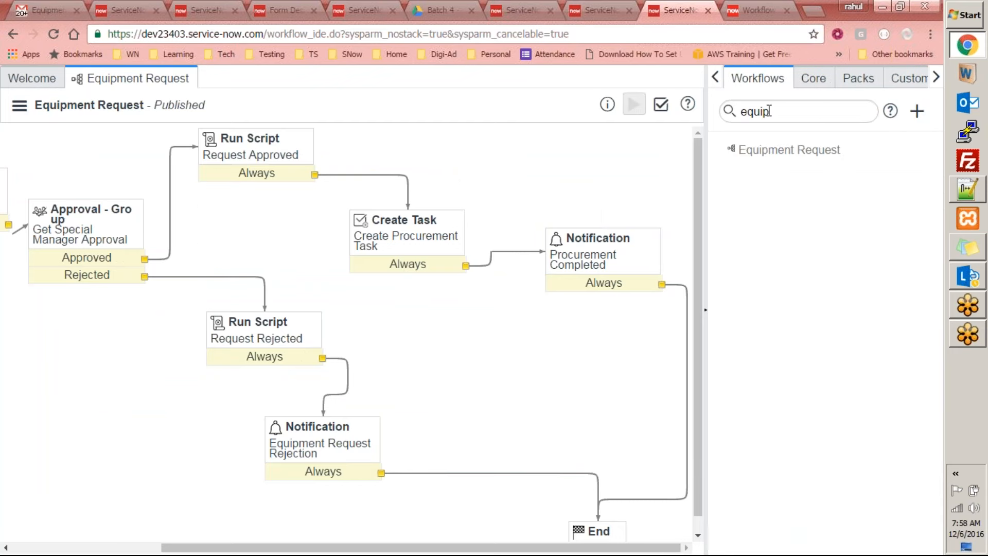
pyautogui.click(814, 116)
pyautogui.press('BackSpace')
pyautogui.press('BackSpace')
pyautogui.press('BackSpace')
pyautogui.press('BackSpace')
pyautogui.press('BackSpace')
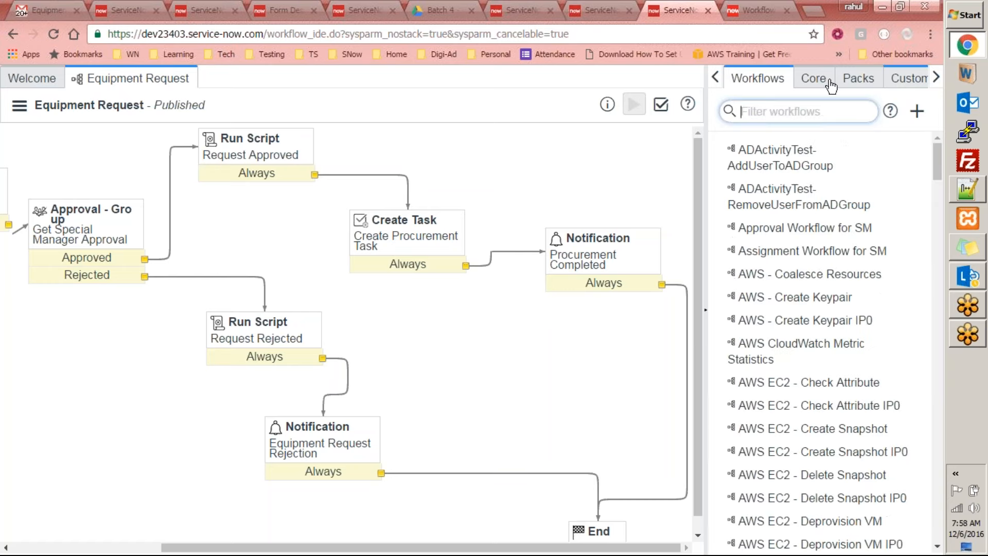
# - Return to the core activities and collapse the Subflows, Timers and Utilities categories
pyautogui.click(820, 83)
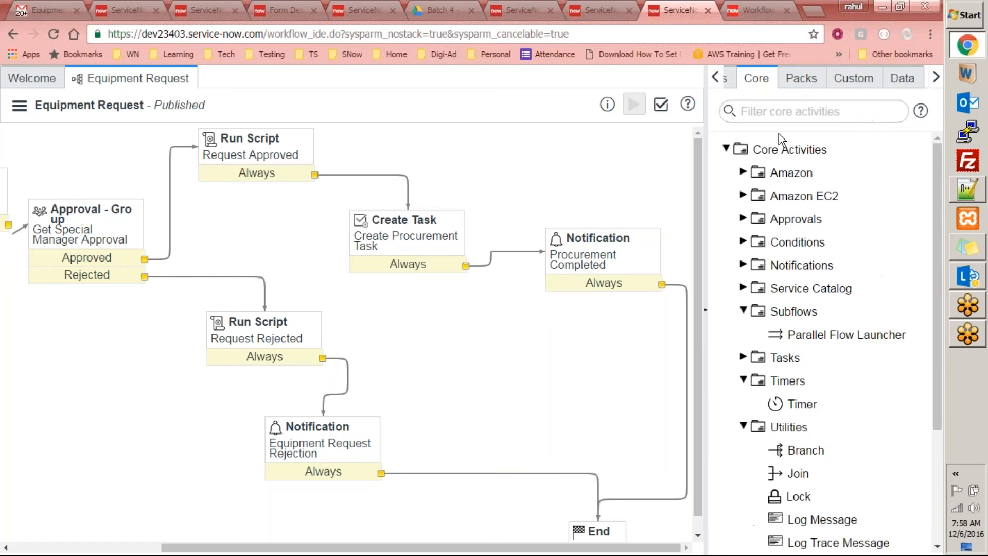
pyautogui.click(743, 310)
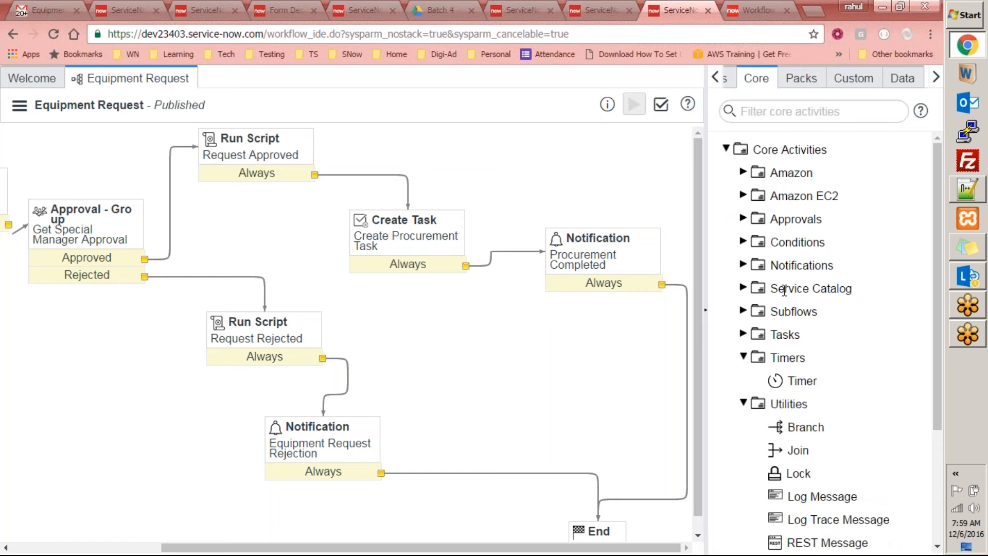
pyautogui.click(743, 357)
pyautogui.click(744, 380)
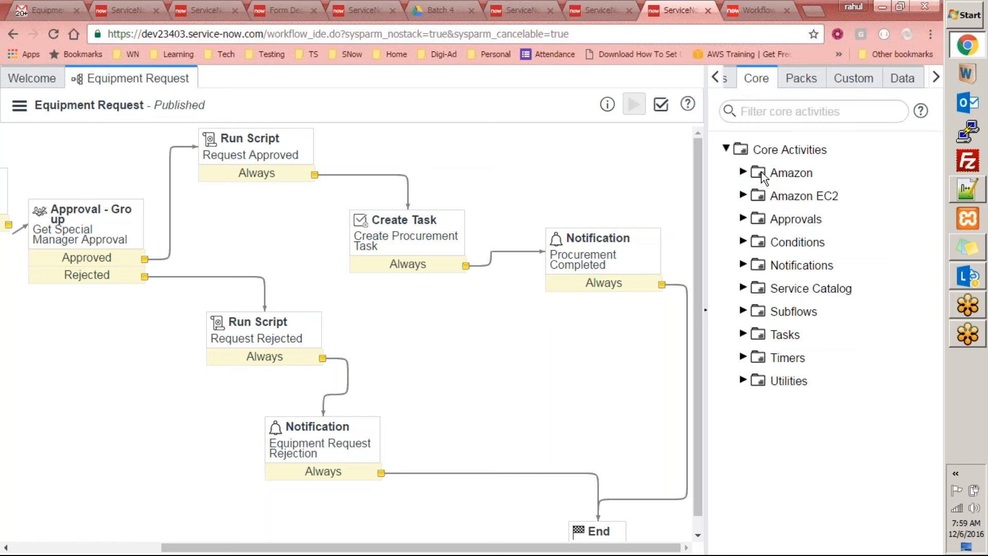
# - Examine the core activities in the Amazon and Amazon EC2 categories, leaving both categories collapsed
pyautogui.click(743, 172)
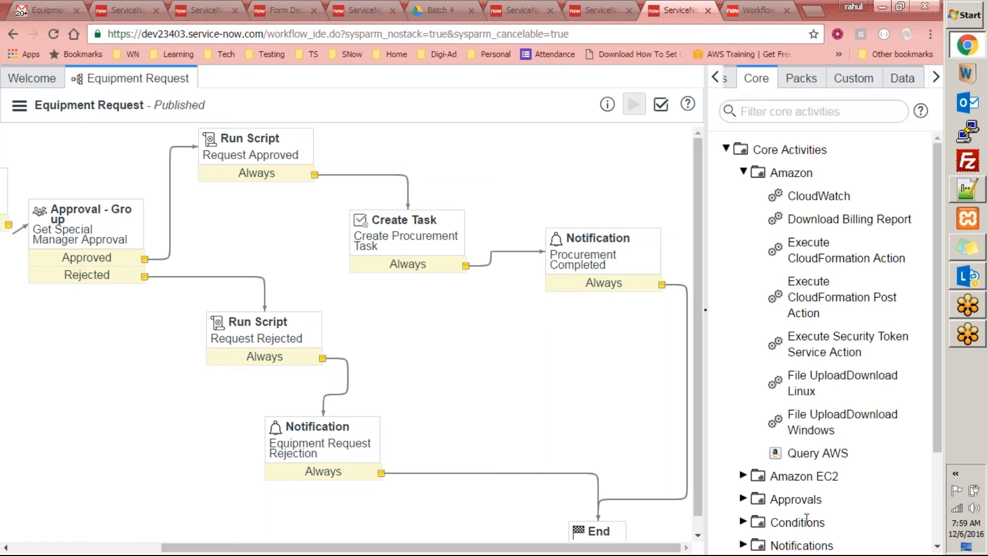
pyautogui.click(743, 476)
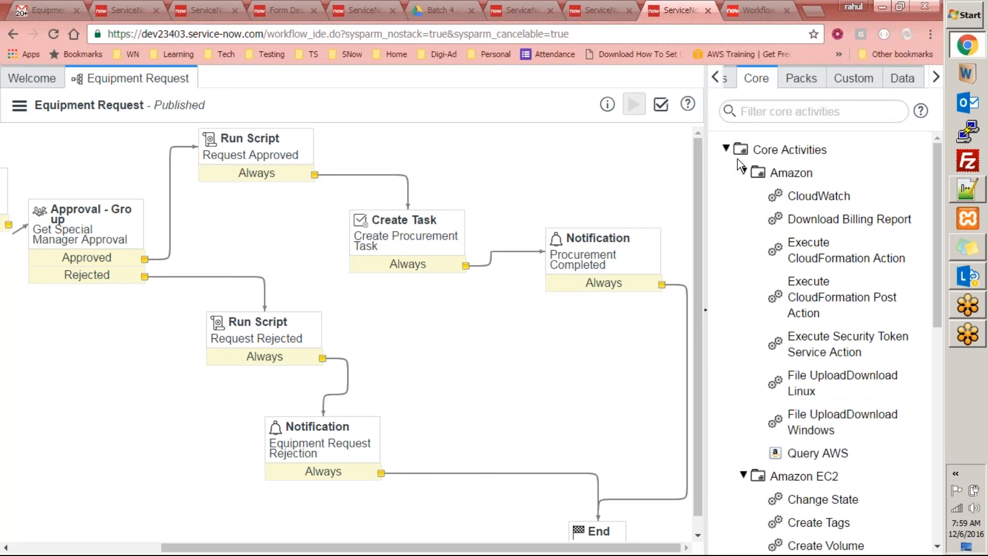
pyautogui.click(743, 173)
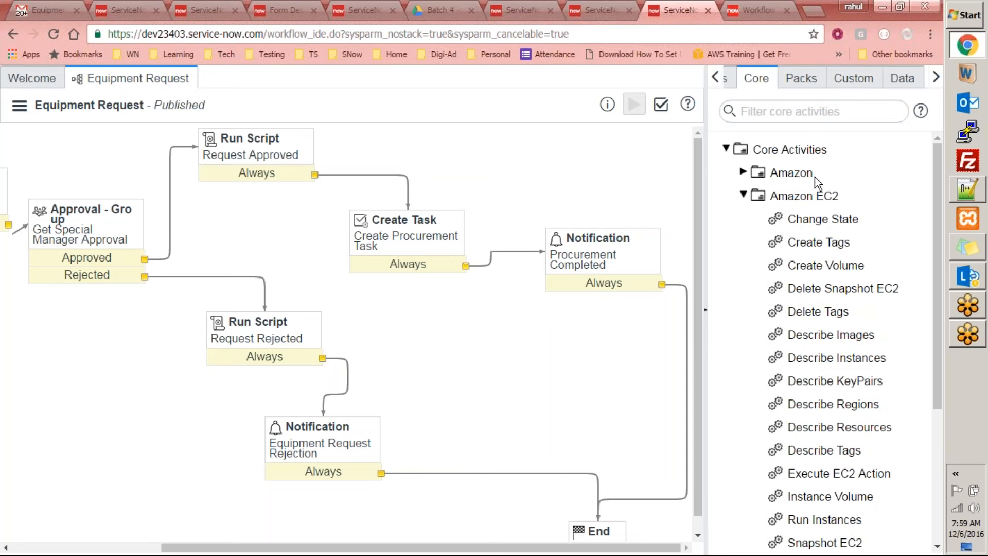
pyautogui.click(743, 195)
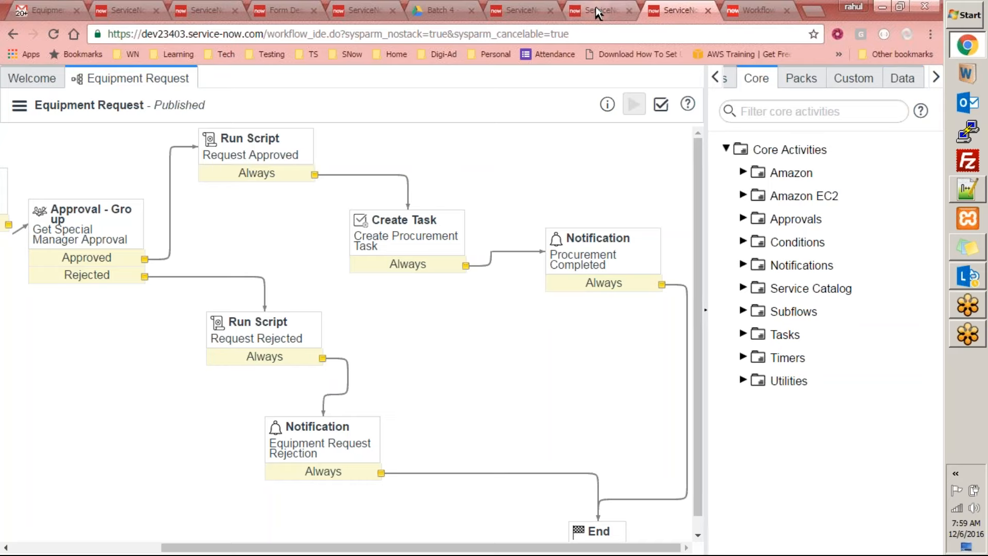
pyautogui.click(624, 9)
pyautogui.click(672, 9)
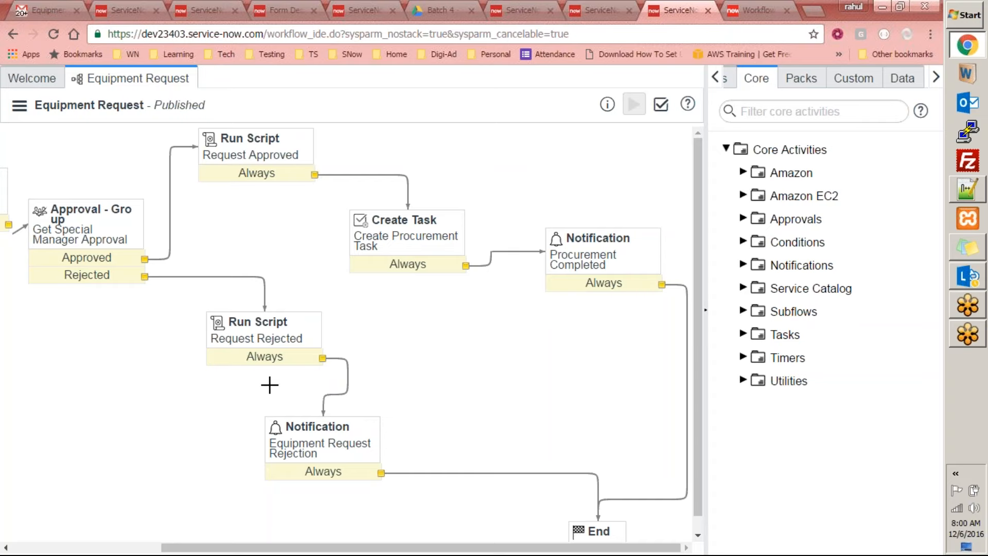
pyautogui.moveTo(314, 550); pyautogui.dragTo(181, 548)
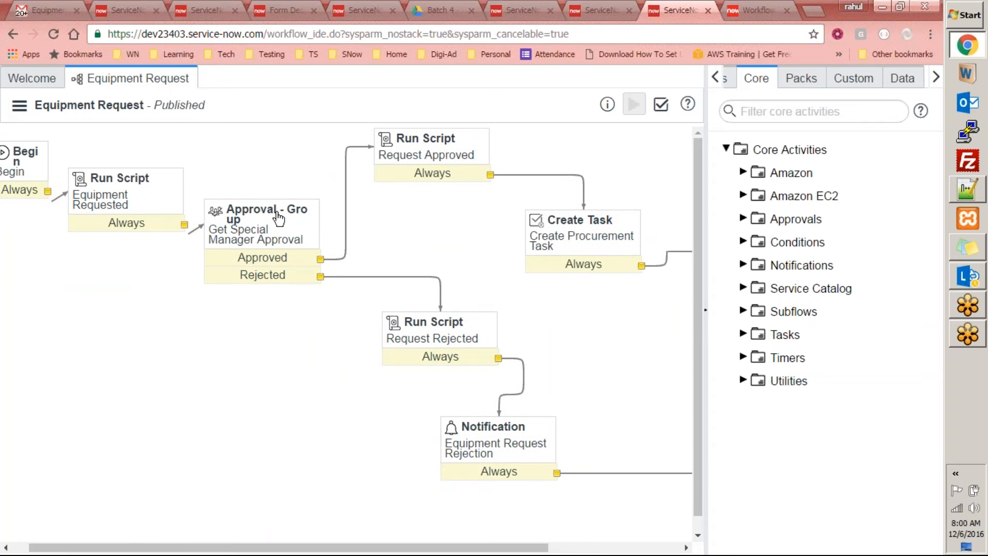
pyautogui.doubleClick(395, 336)
pyautogui.click(597, 11)
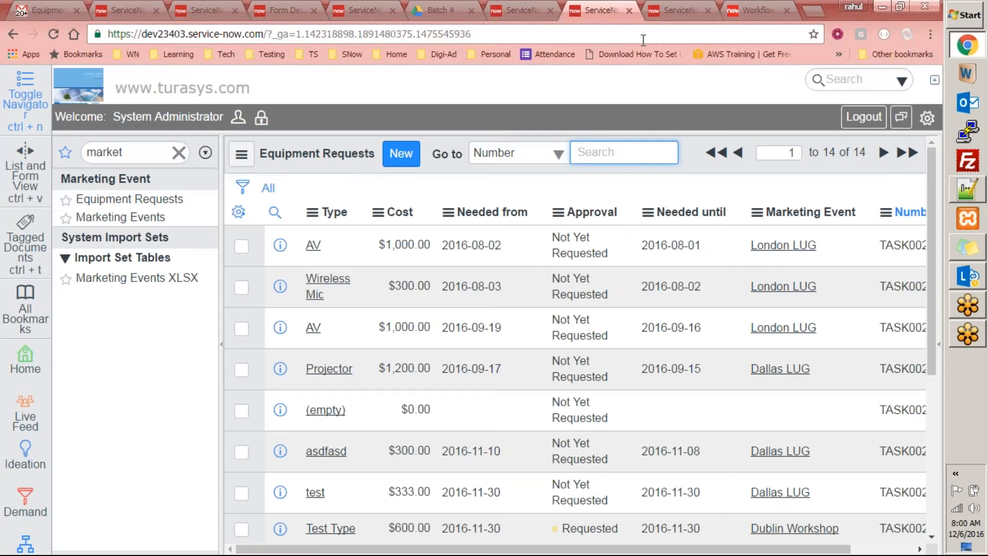
pyautogui.click(674, 10)
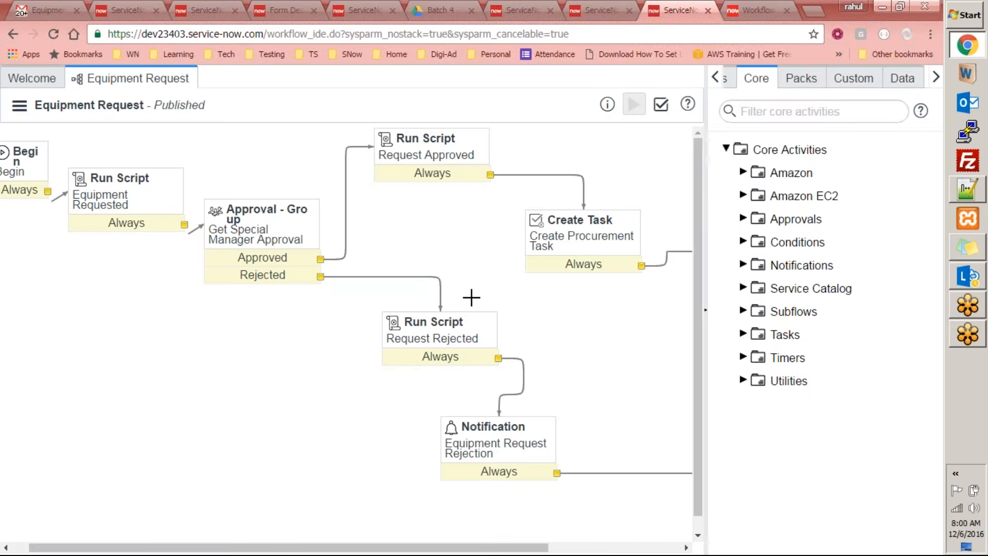
pyautogui.moveTo(467, 548); pyautogui.dragTo(395, 526)
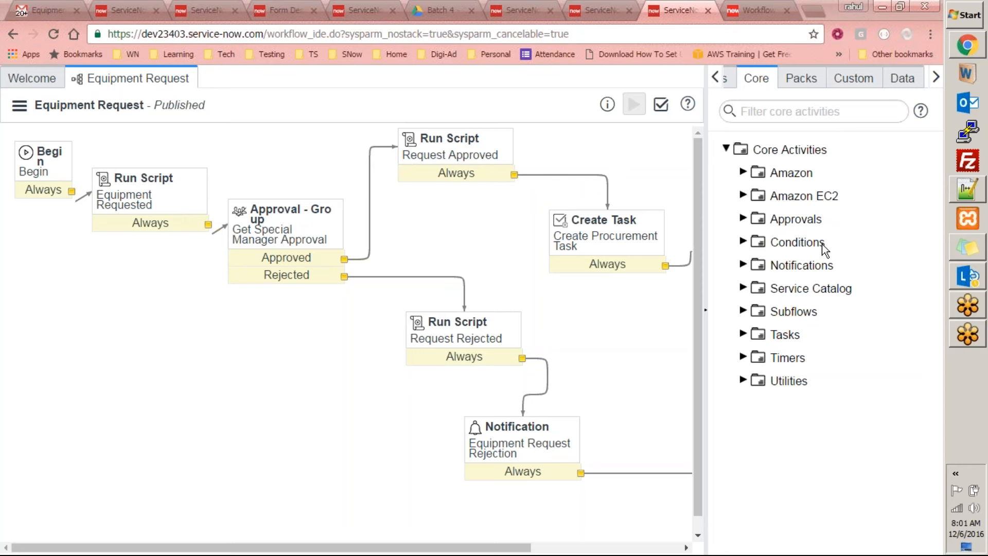
# - Switch to the Gmail inbox and move the three newest conversations to the Trash
pyautogui.click(35, 8)
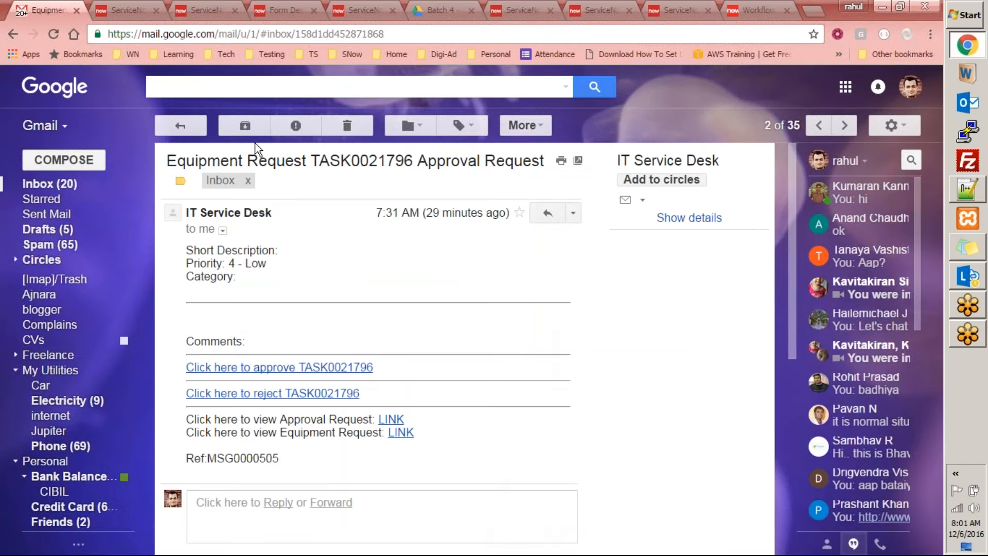
pyautogui.click(80, 186)
pyautogui.click(168, 229)
pyautogui.click(167, 208)
pyautogui.click(167, 186)
pyautogui.click(346, 125)
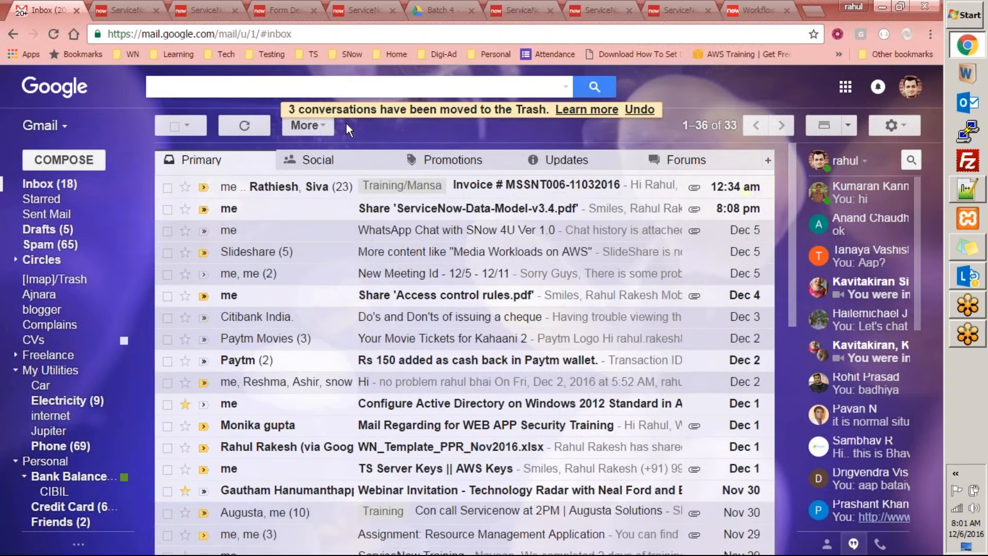